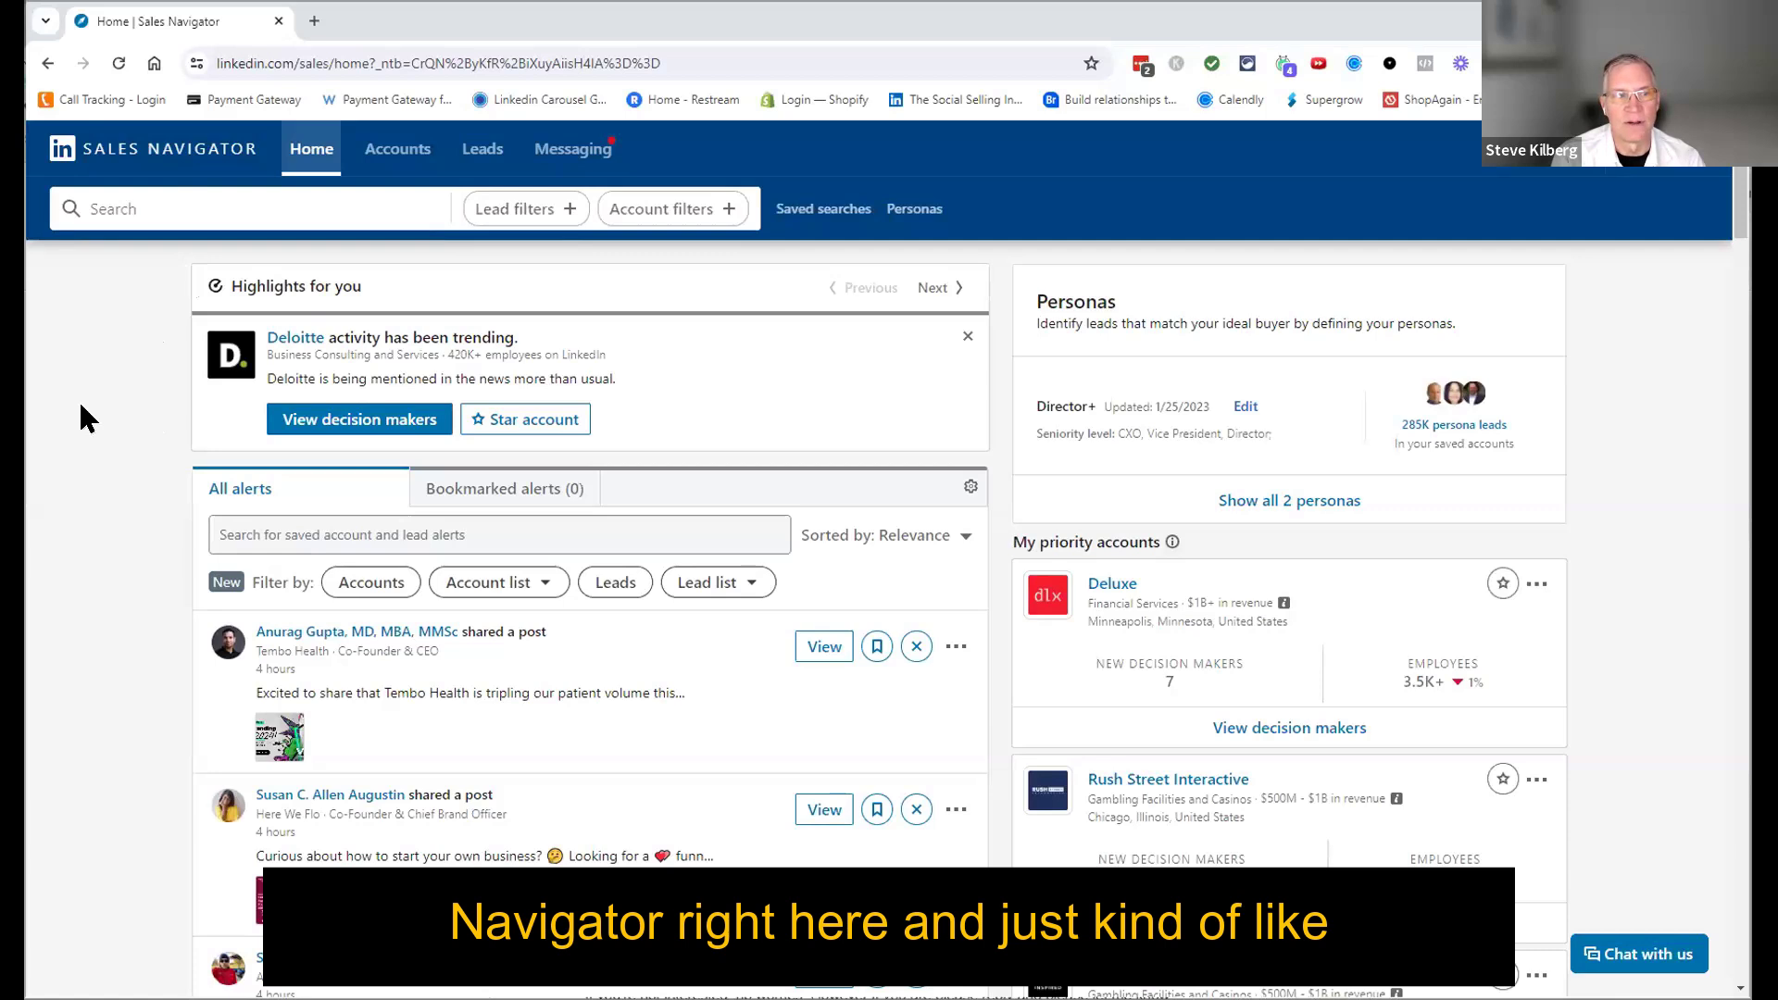
Step: Search for the keywords "digital agency"
scroll(998, 507, down, 1)
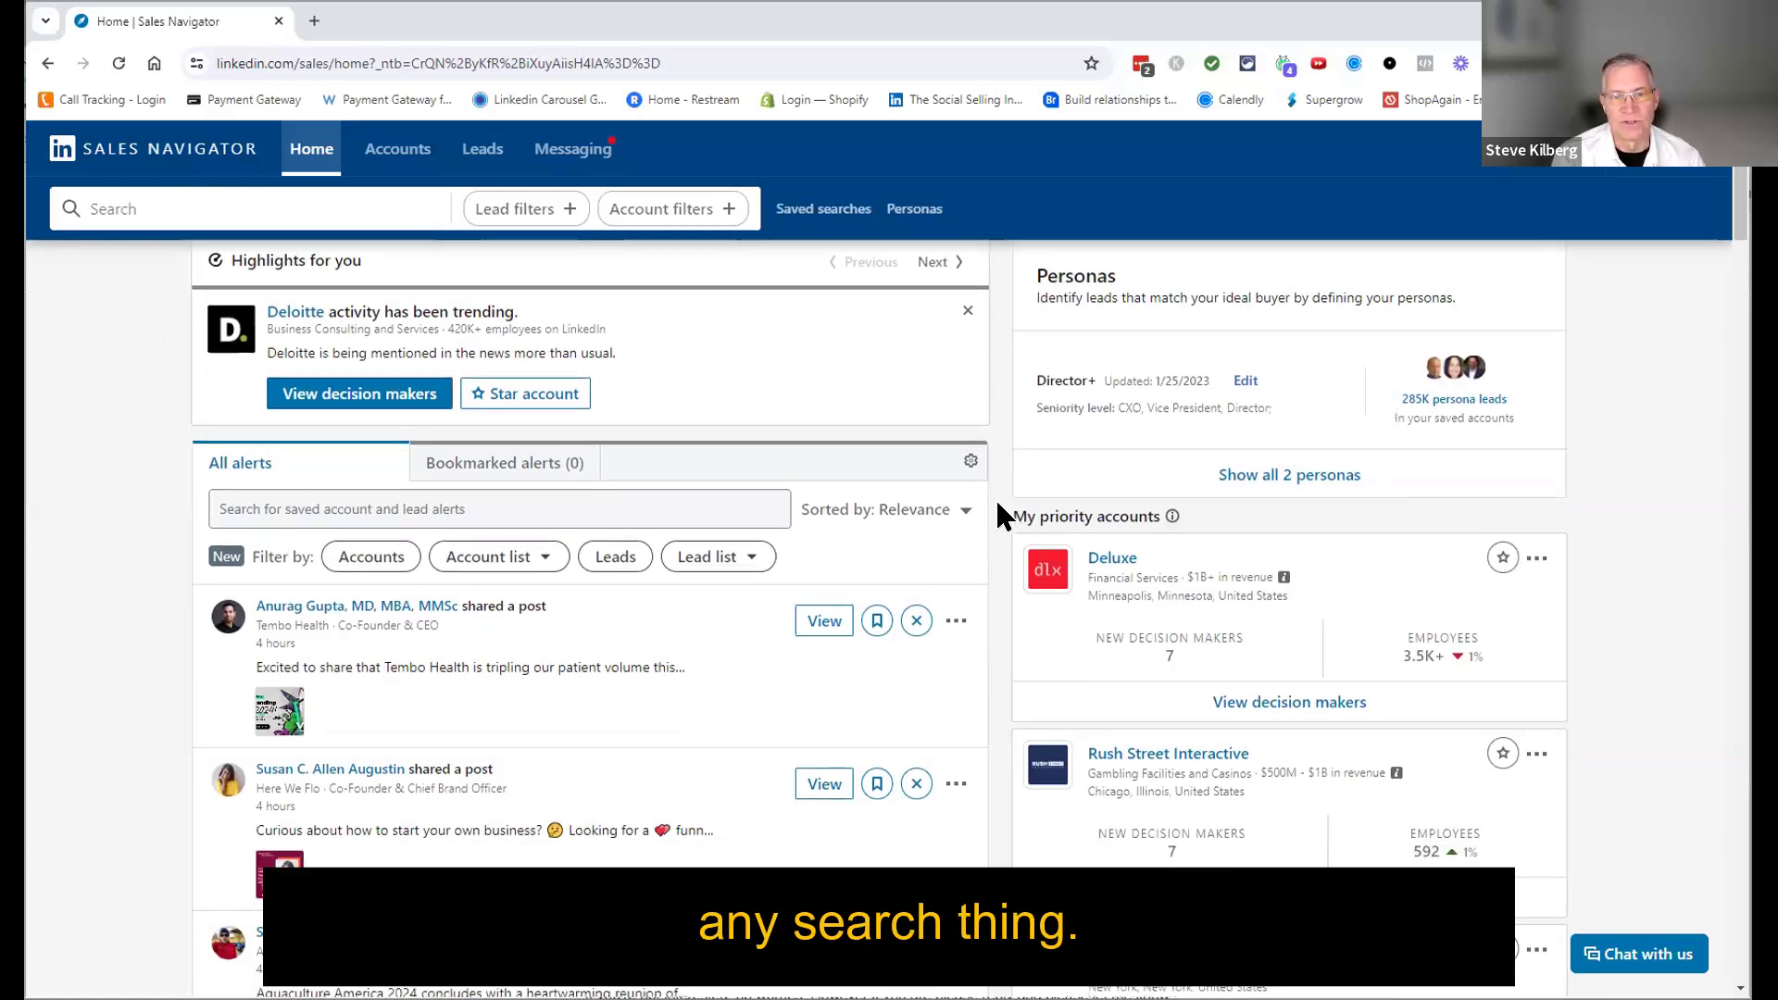
scroll(996, 517, up, 1)
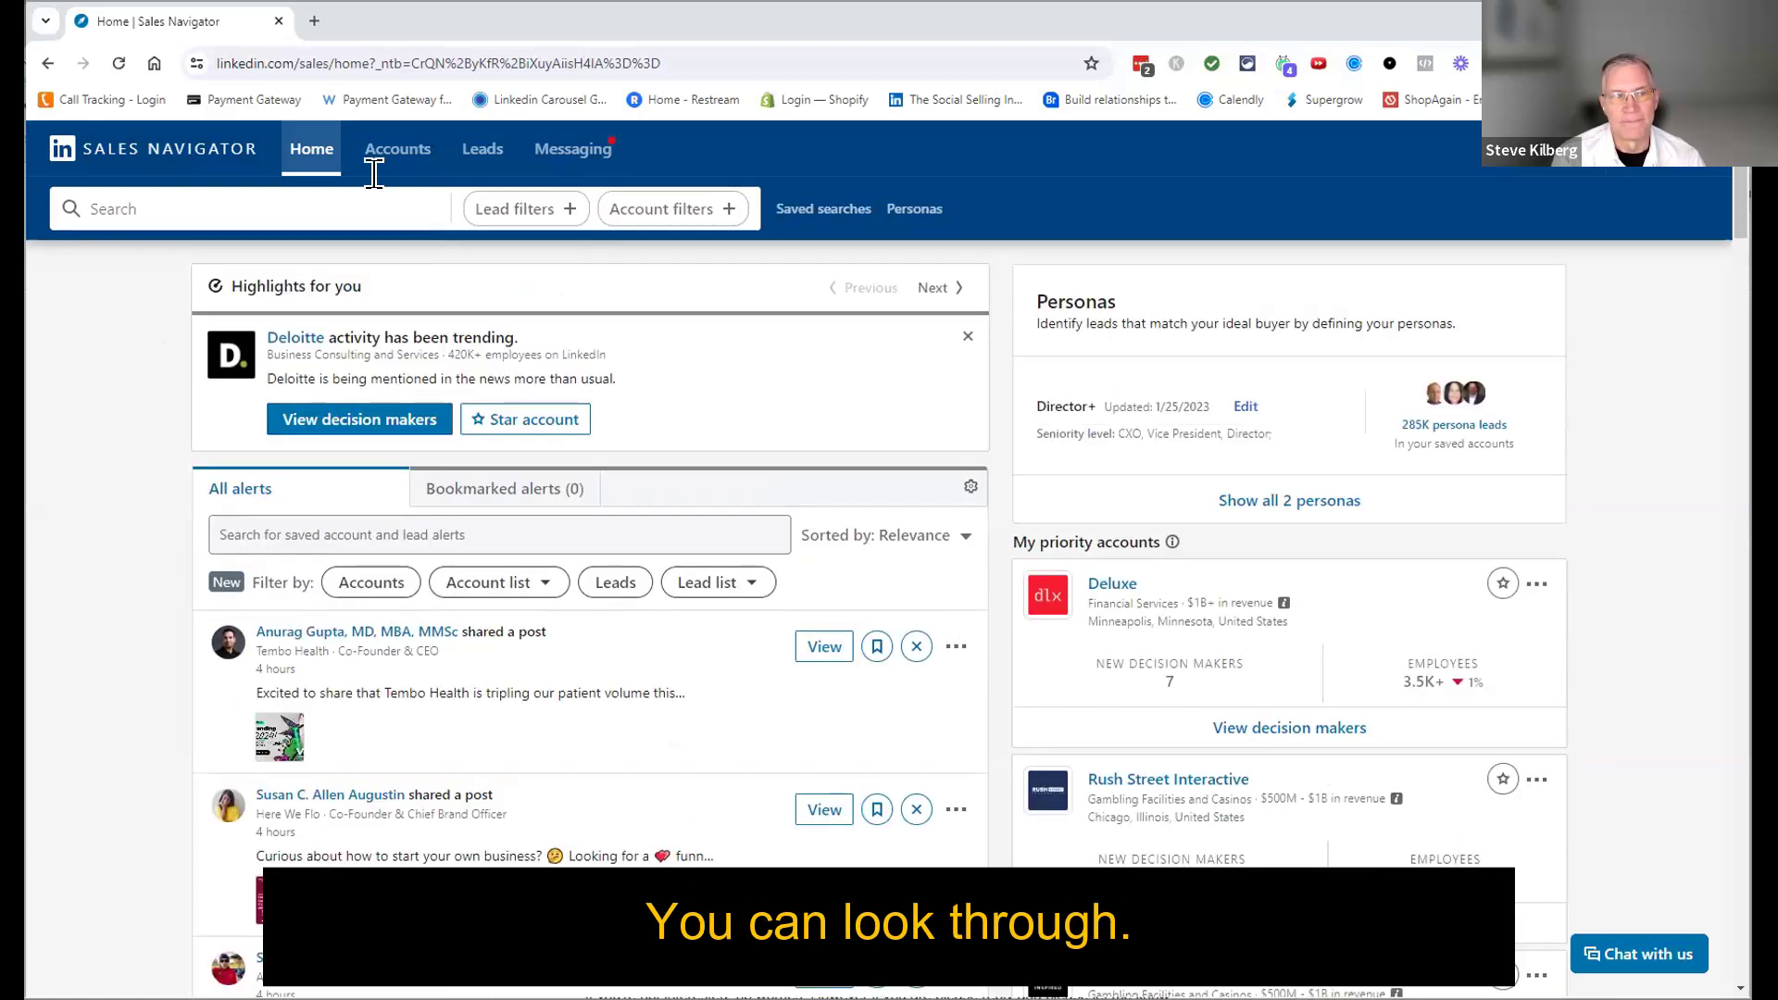
click(291, 205)
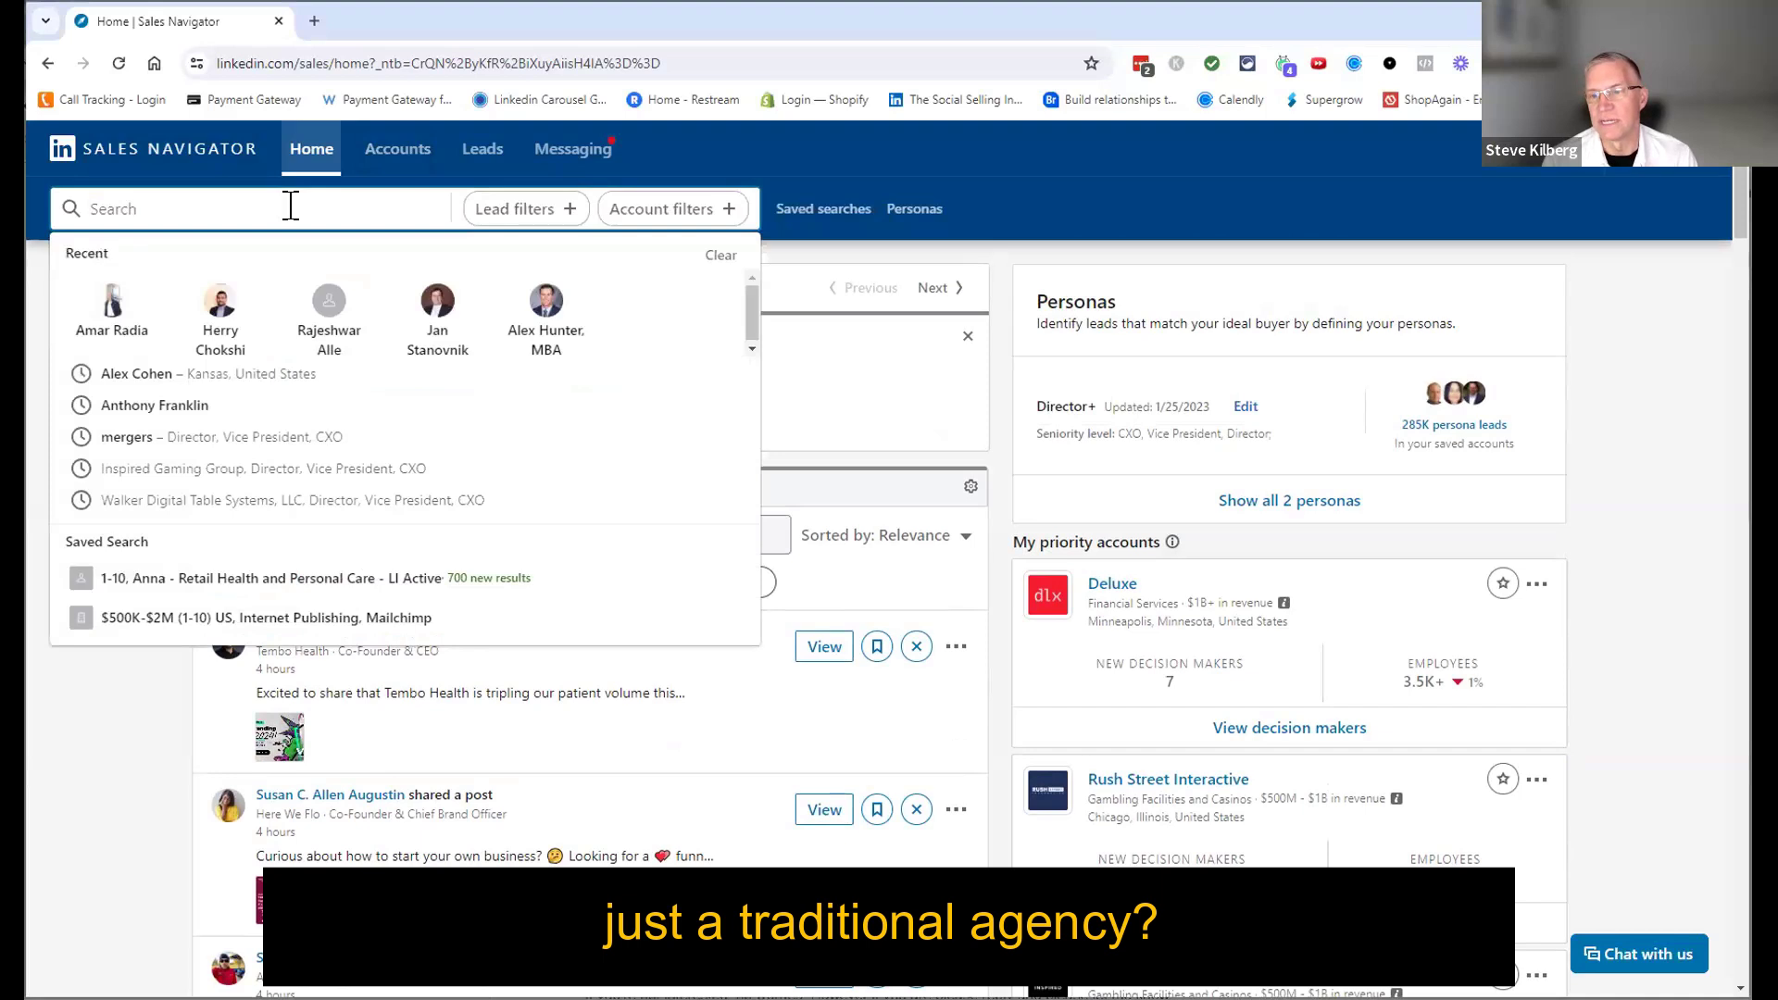
text(digital agency)
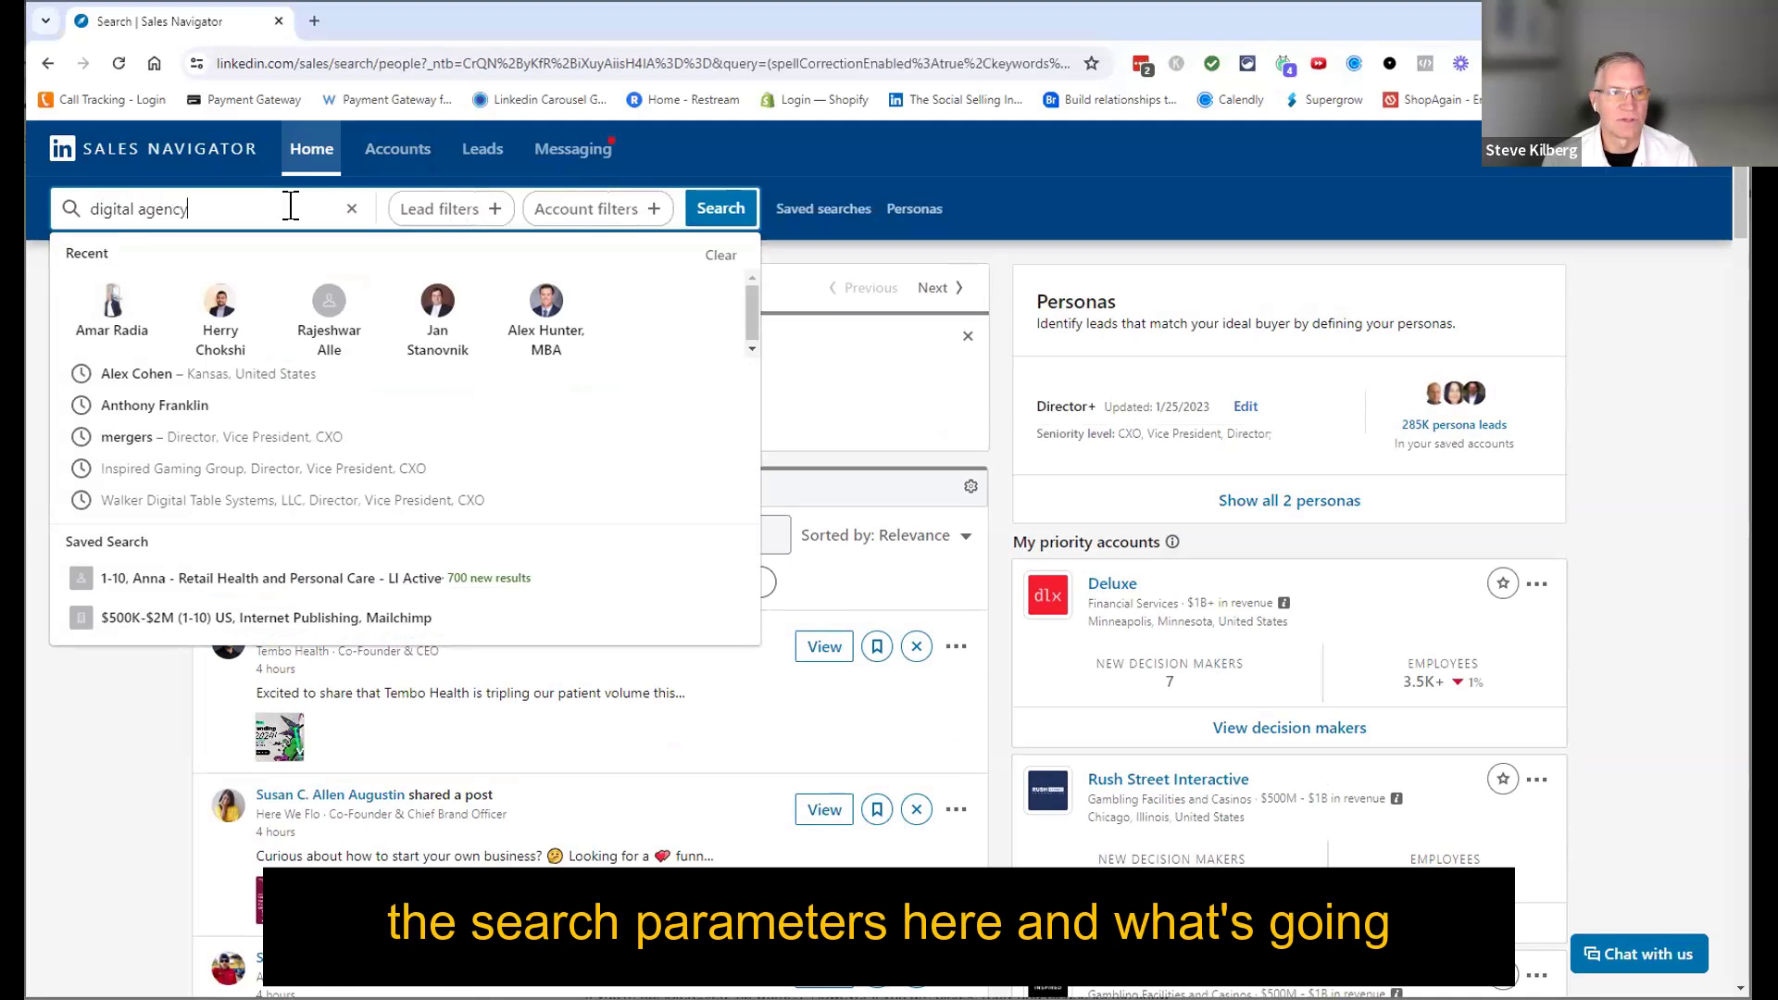
key(Return)
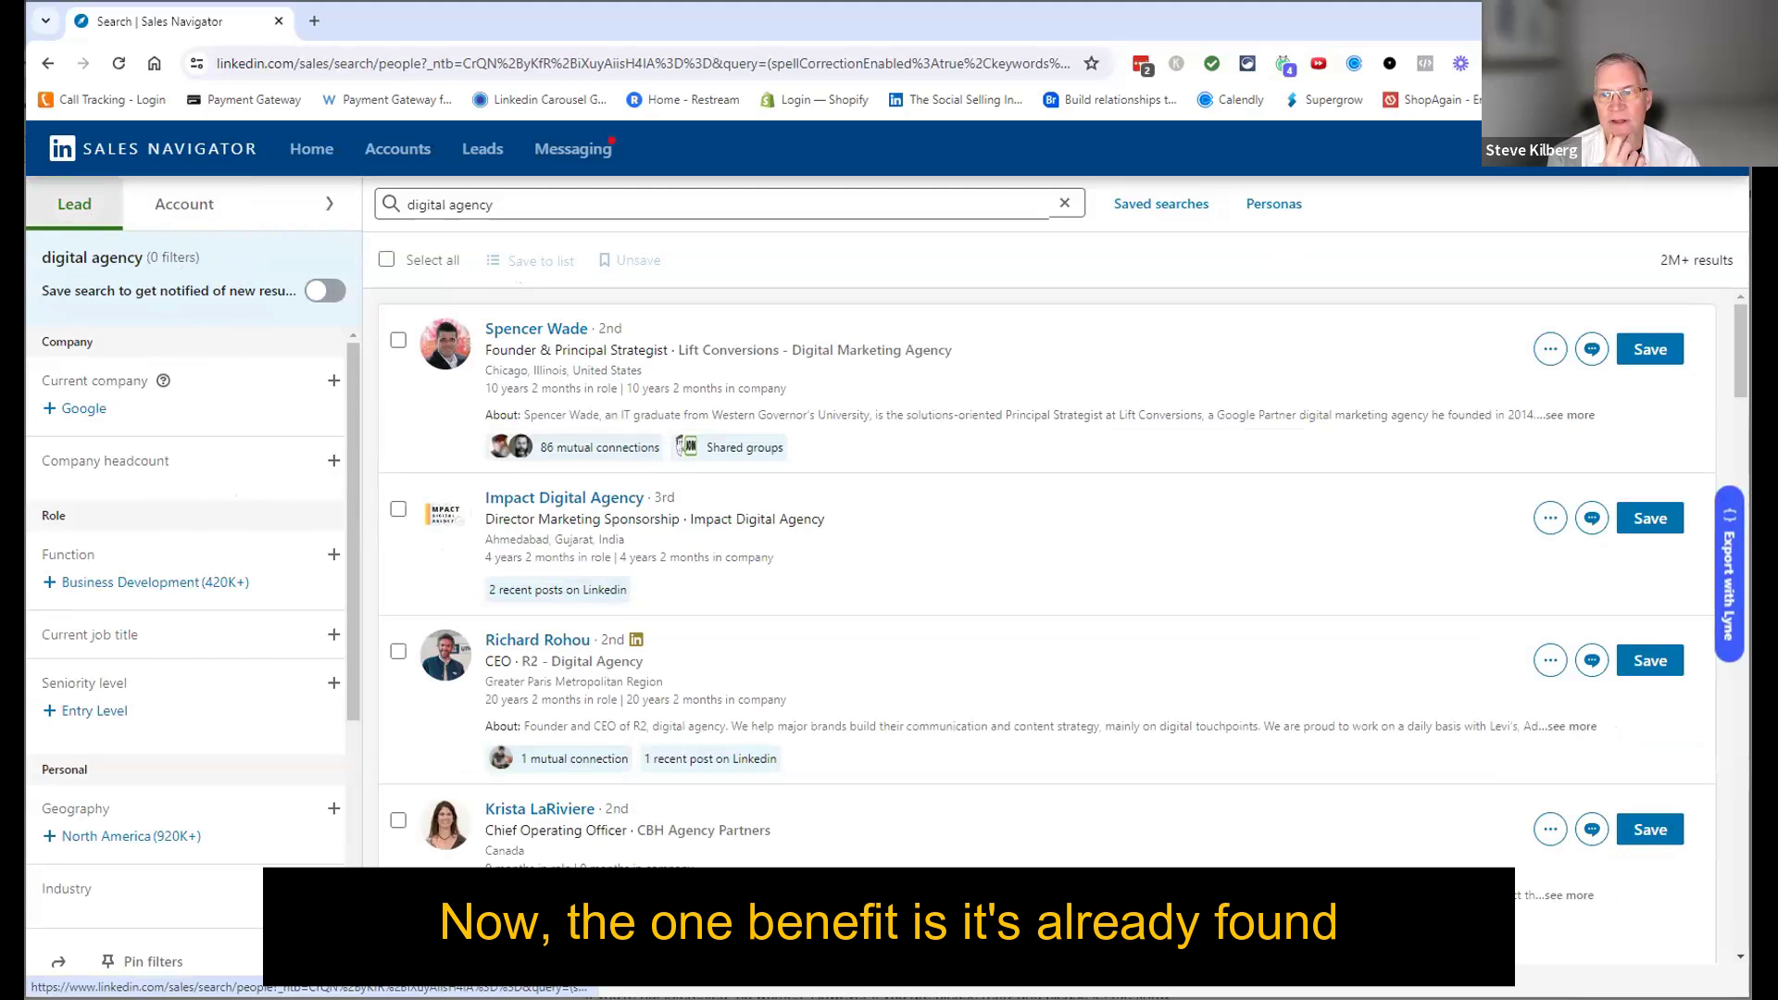
Step: Switch the "digital agency" search from leads to accounts and expand the full set of account filters
triple_click(1685, 252)
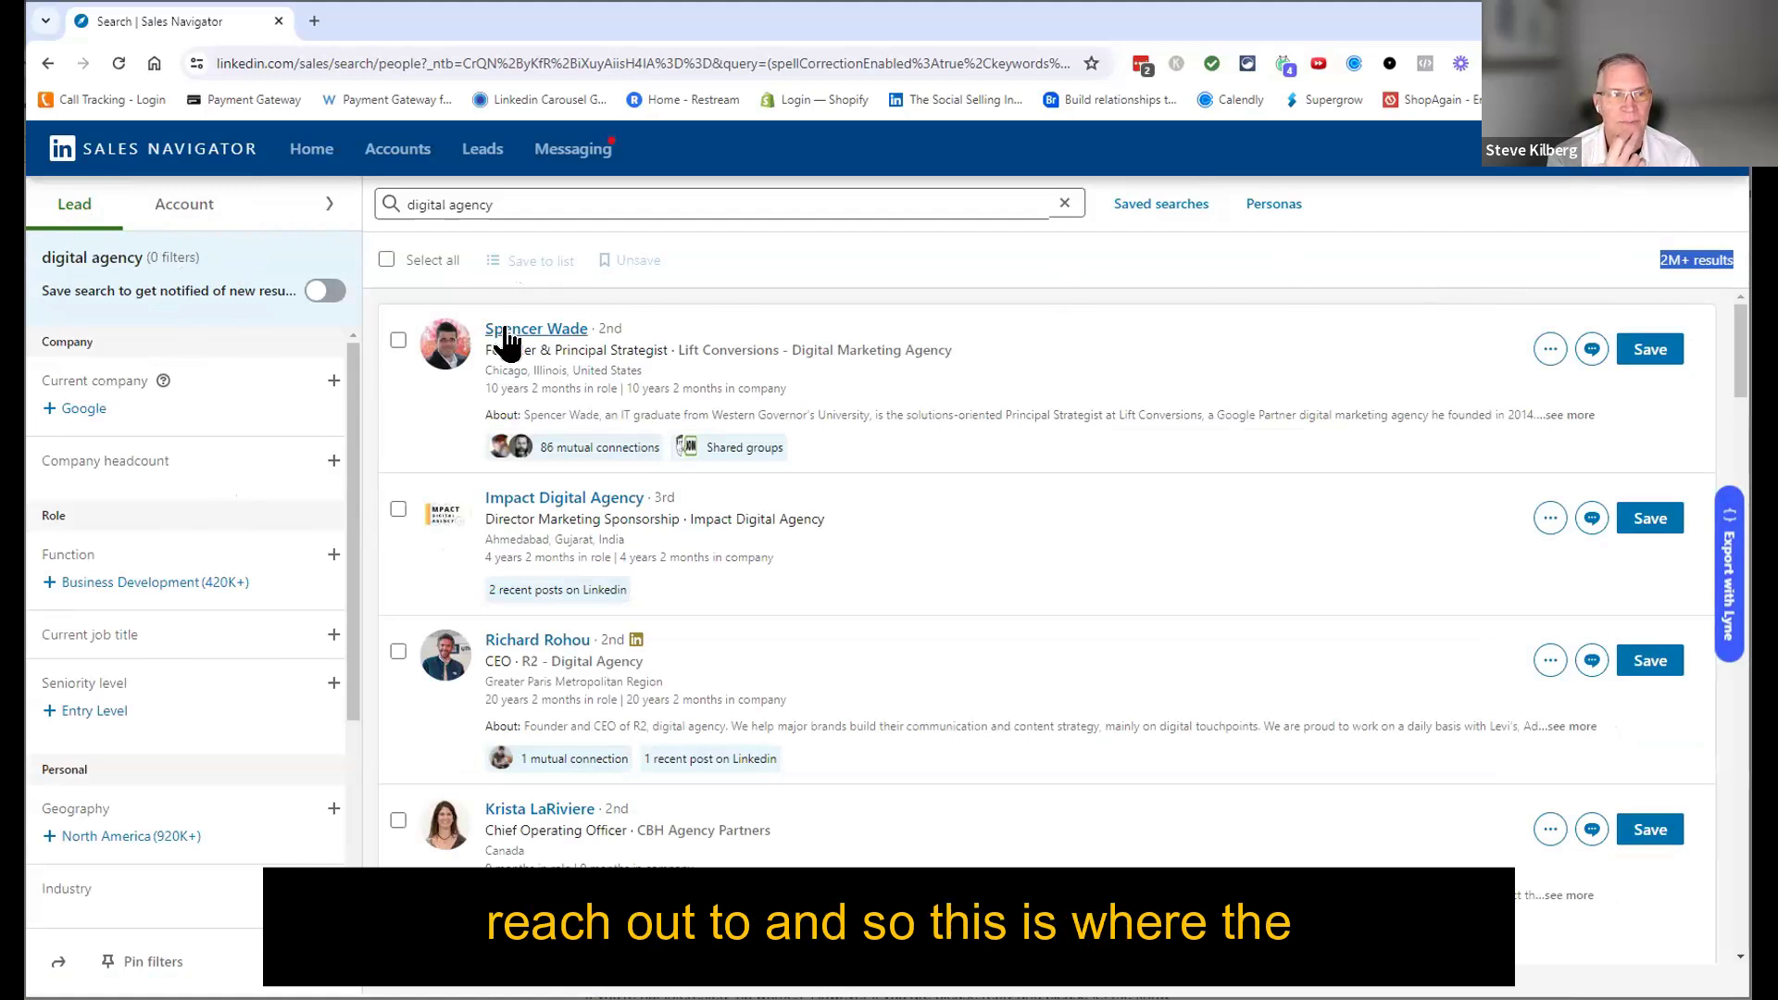
click(329, 203)
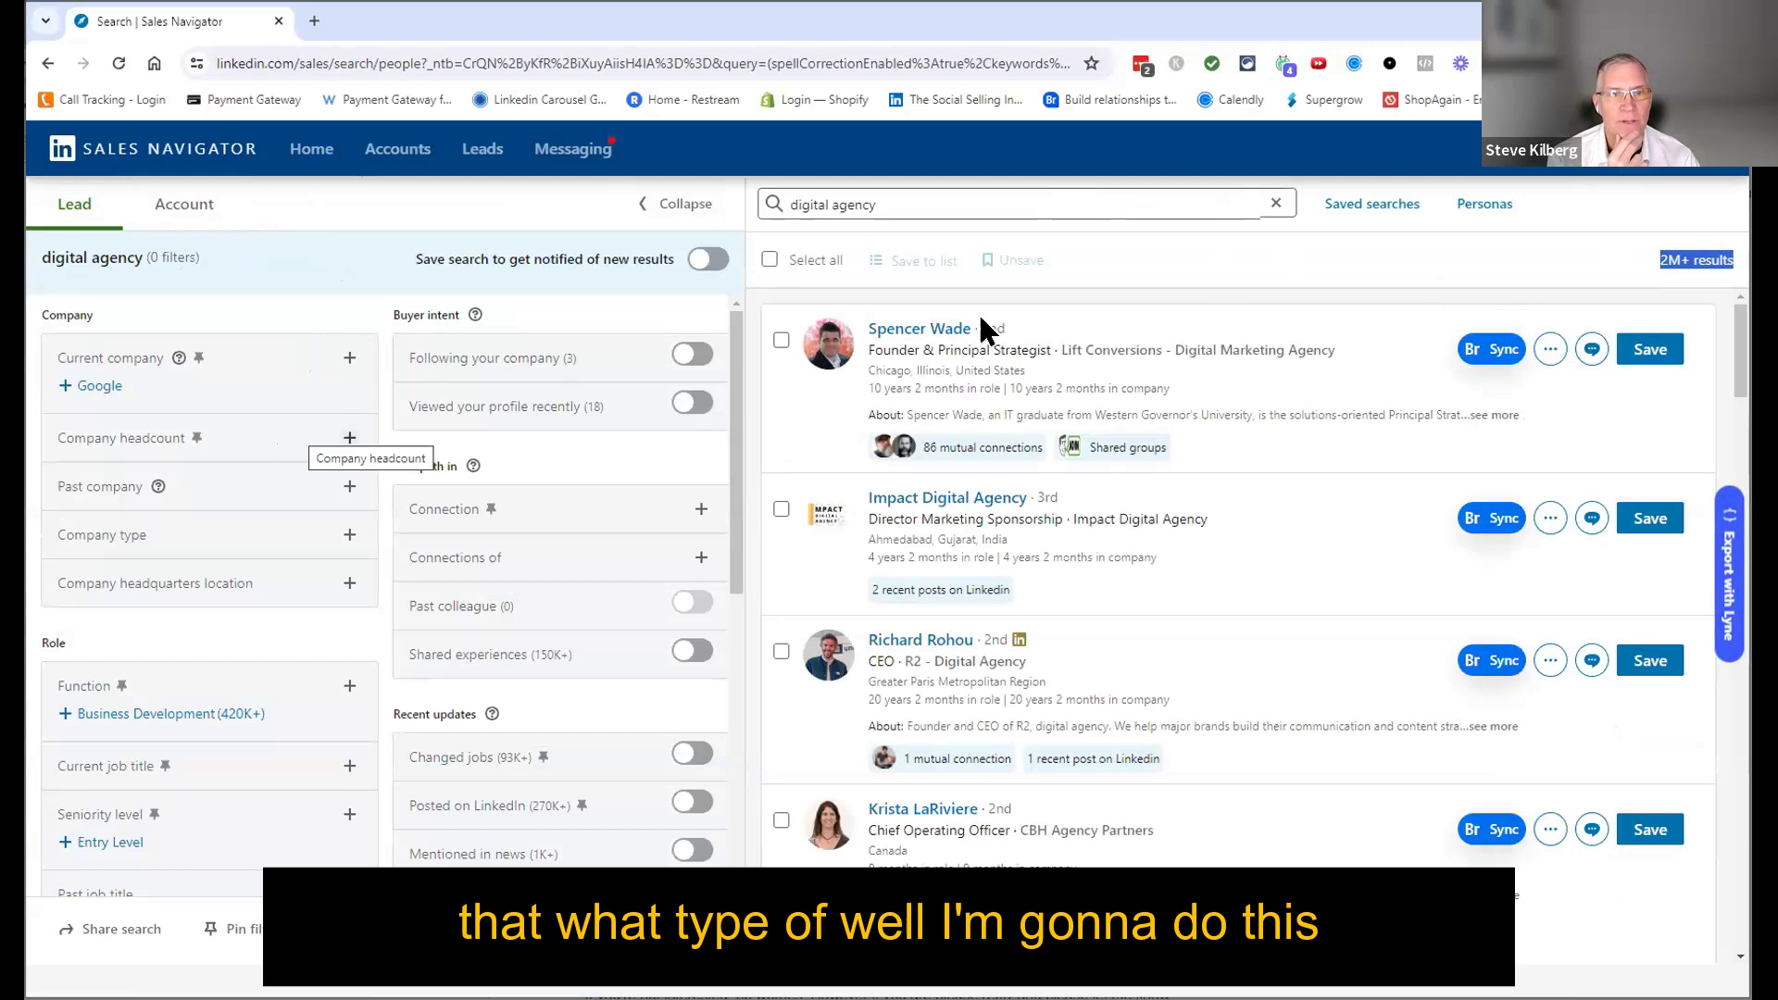
click(937, 200)
key(ctrl+a)
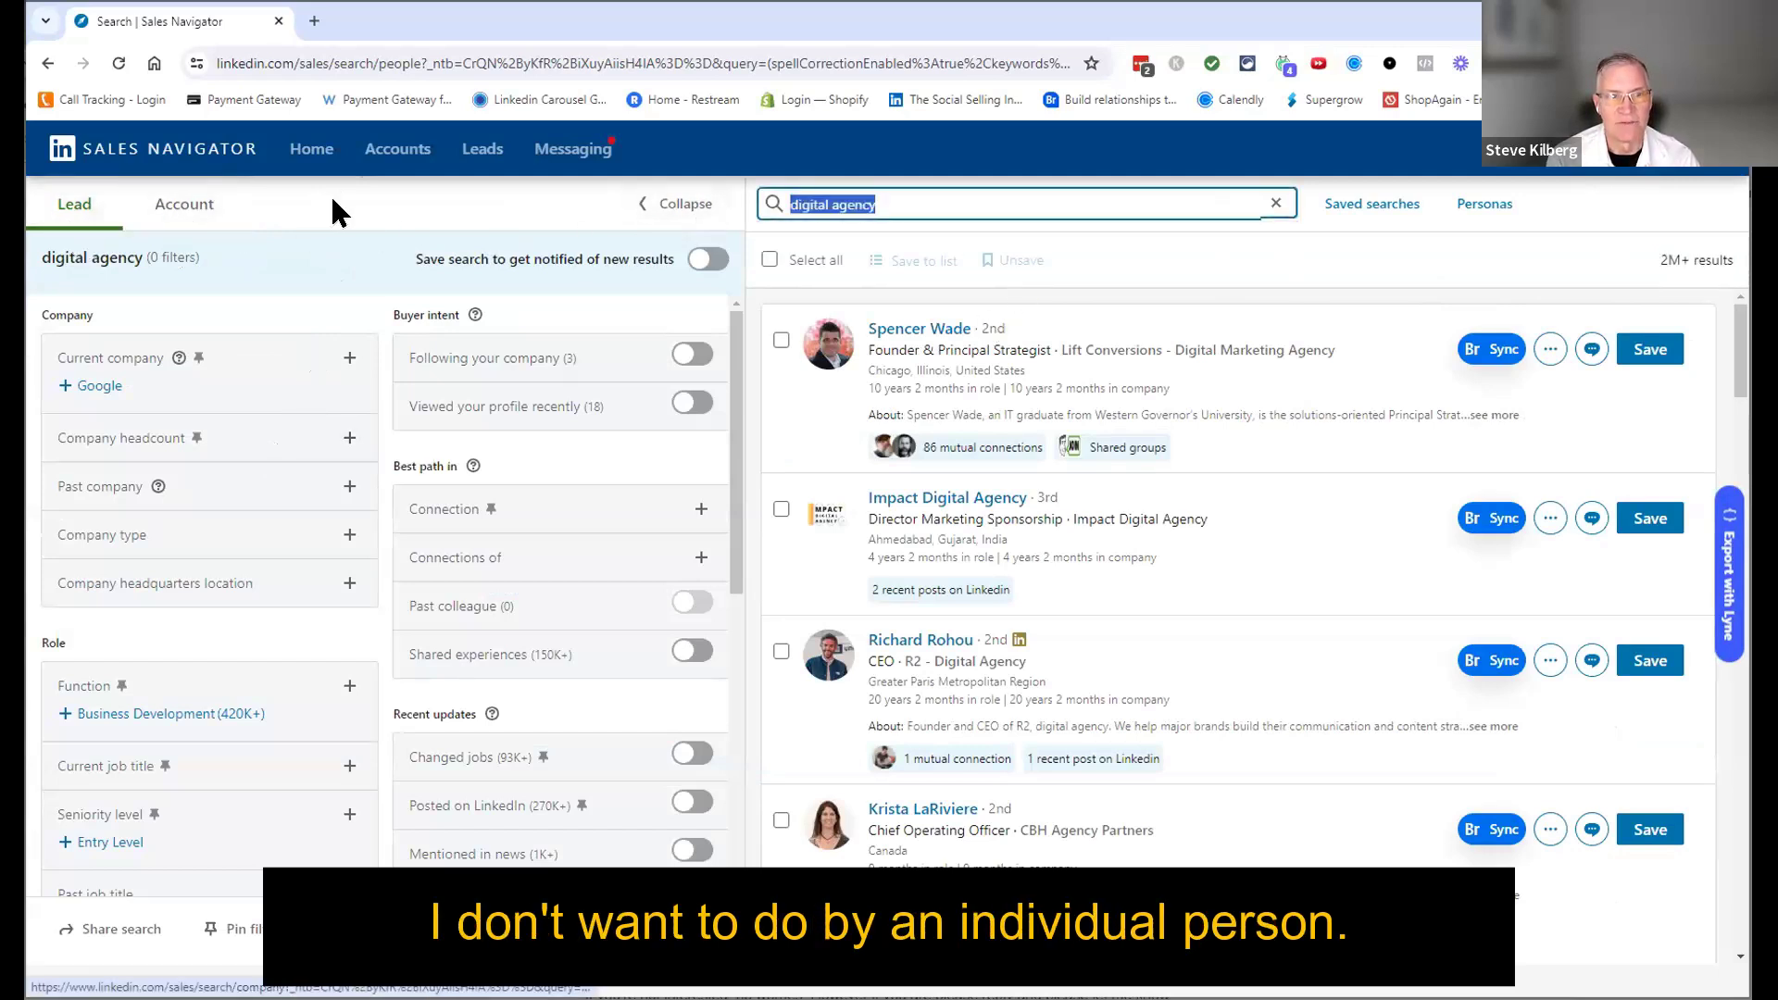
click(190, 209)
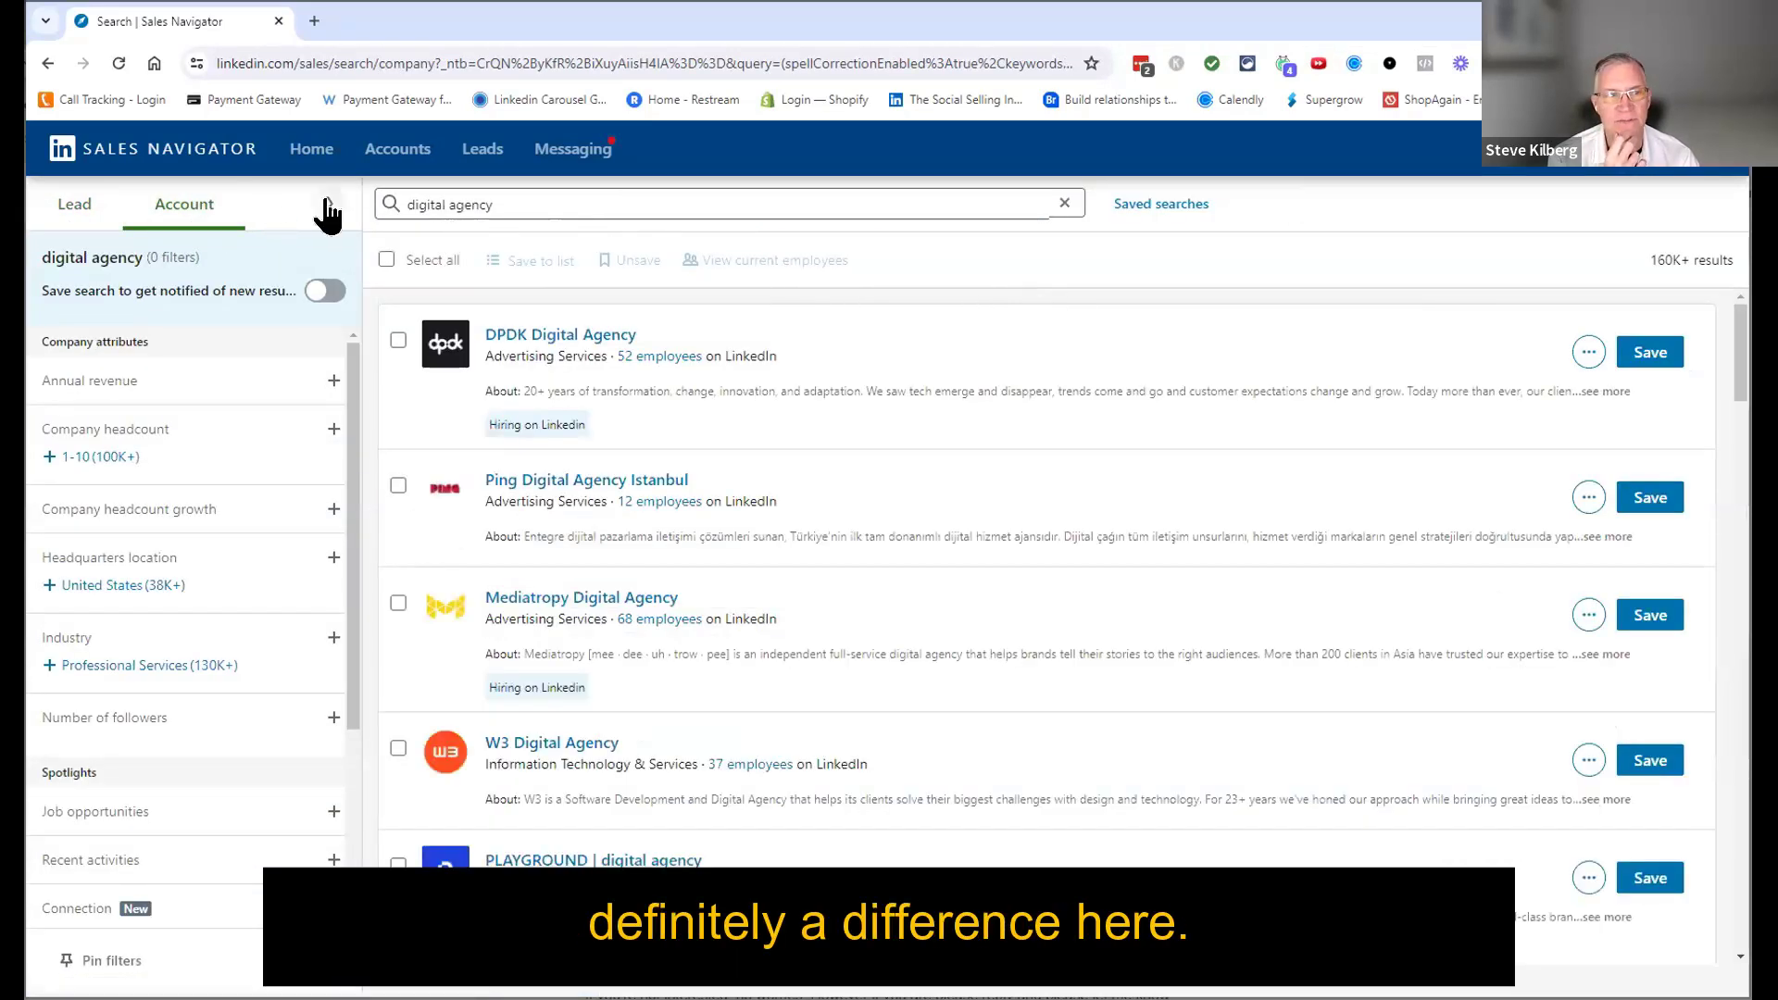
click(325, 208)
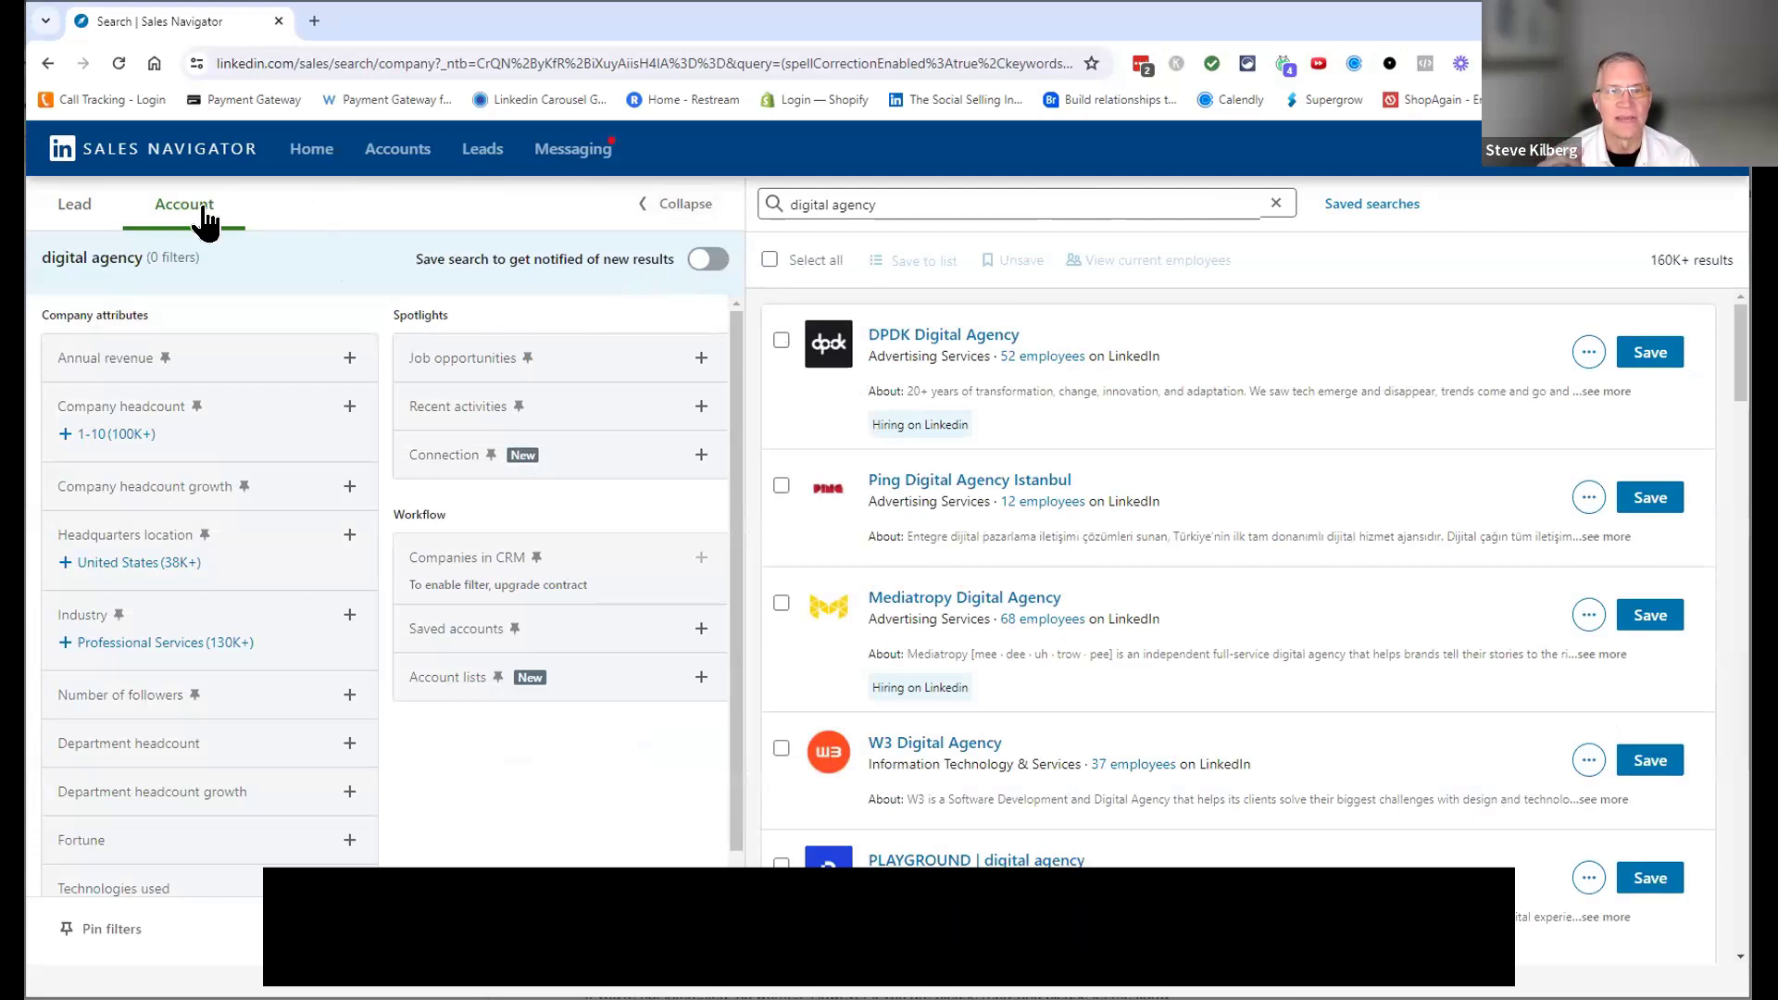
drag(1648, 258, 1718, 261)
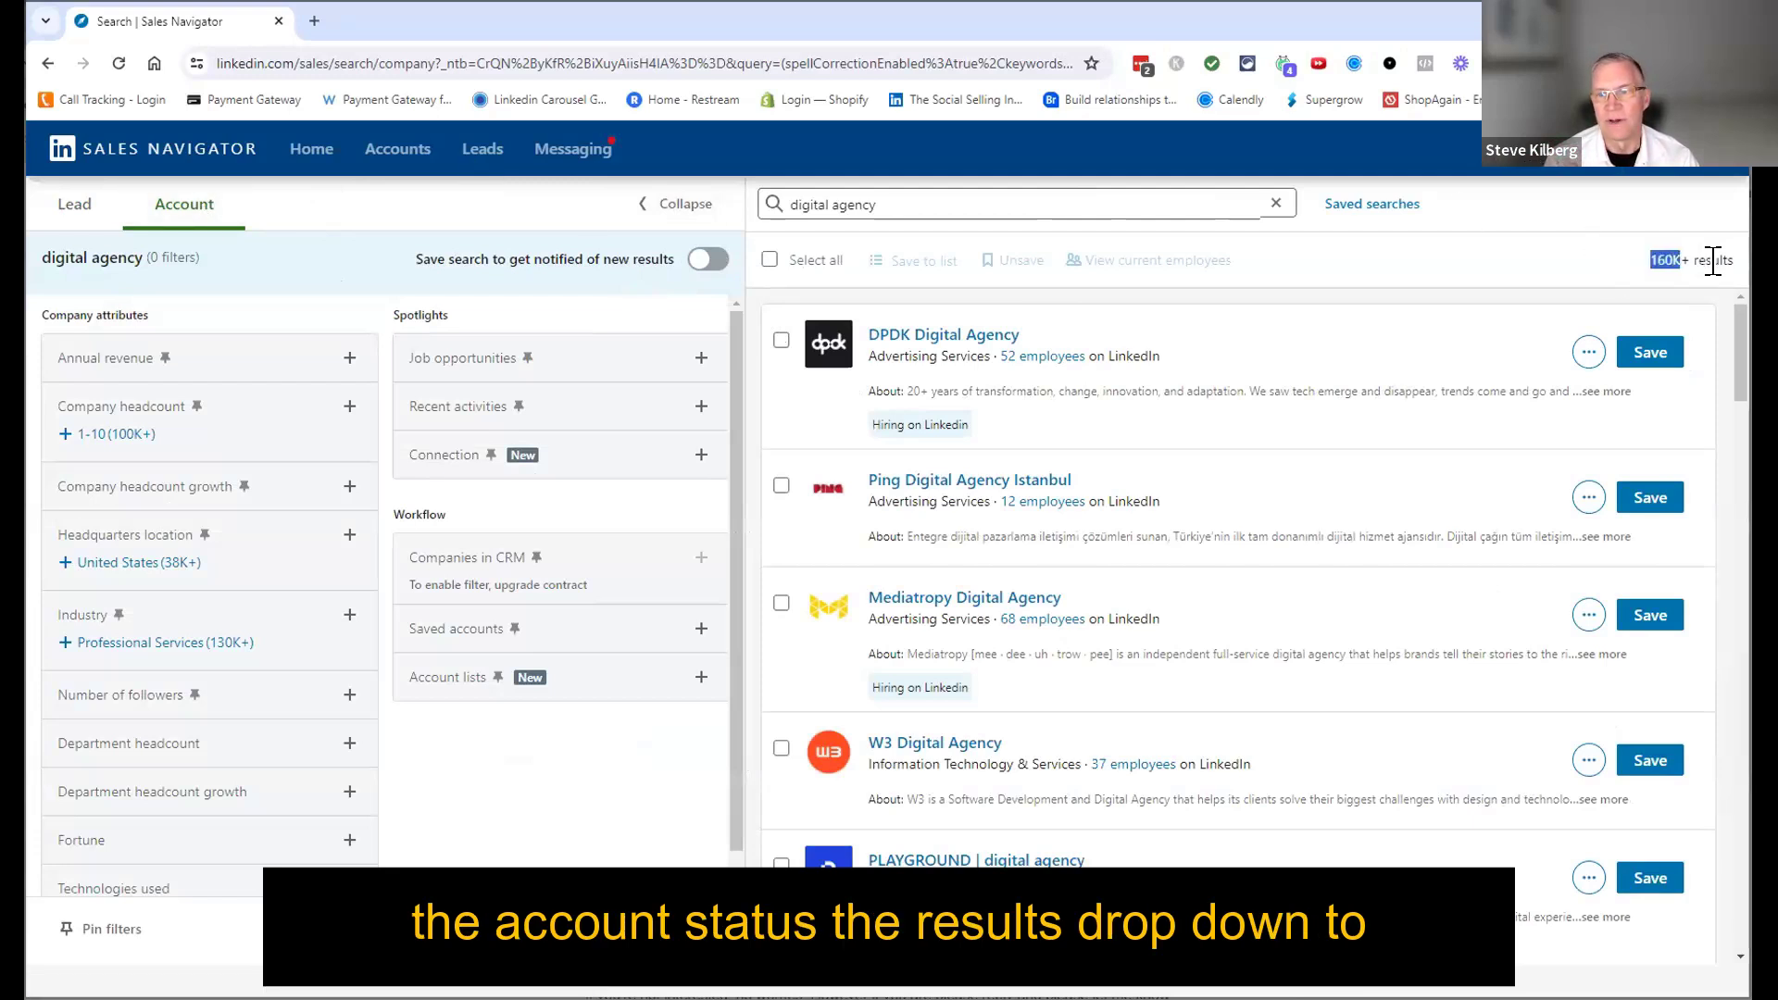
click(1541, 264)
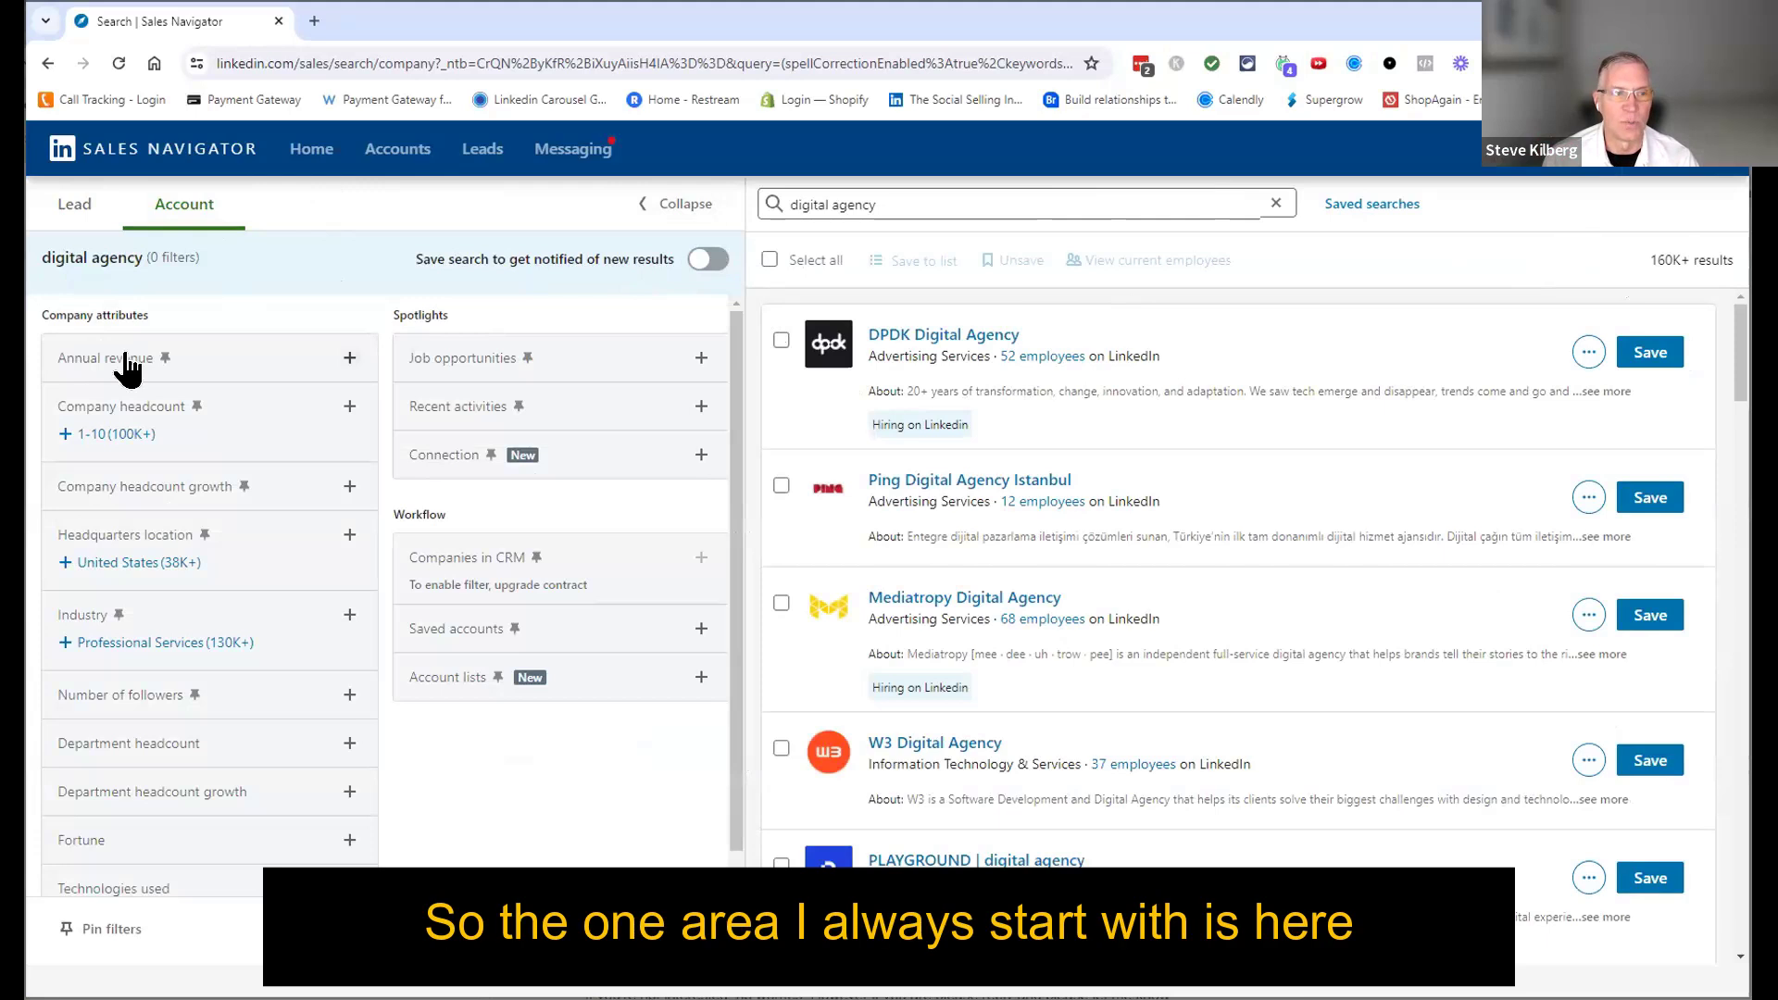
Step: Filter the accounts by annual revenue in USD from 0.5 to 2.5 million
click(198, 396)
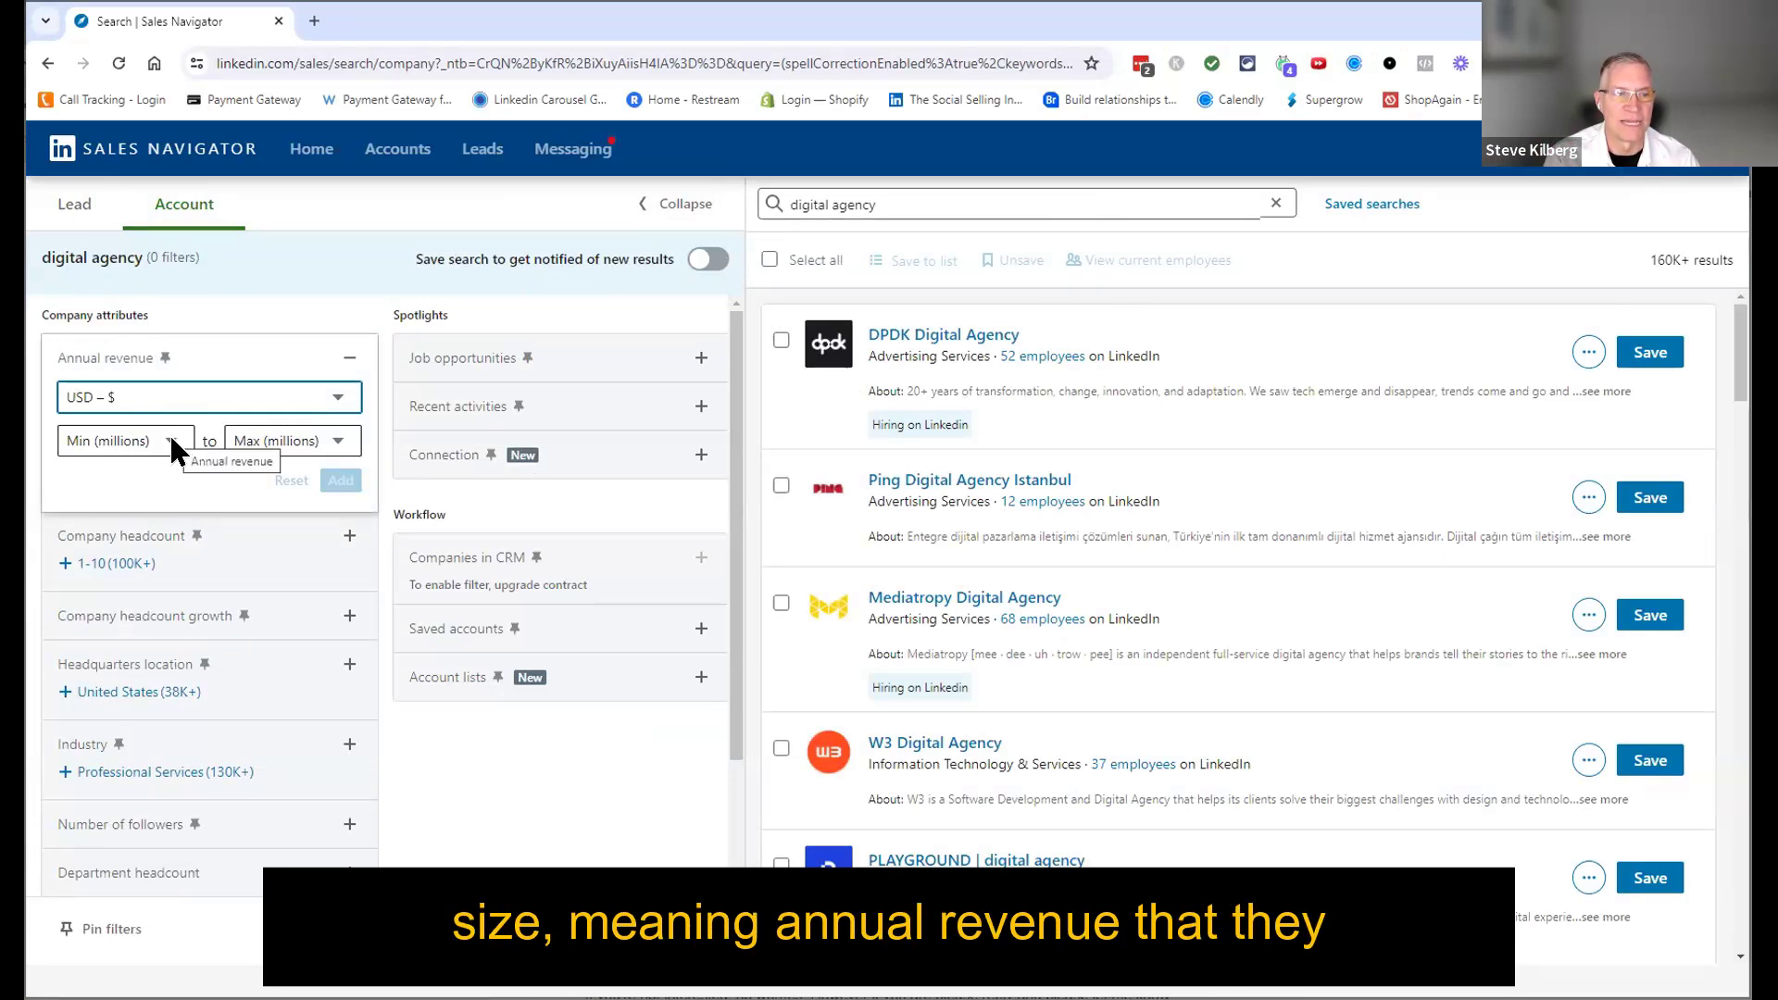
click(120, 440)
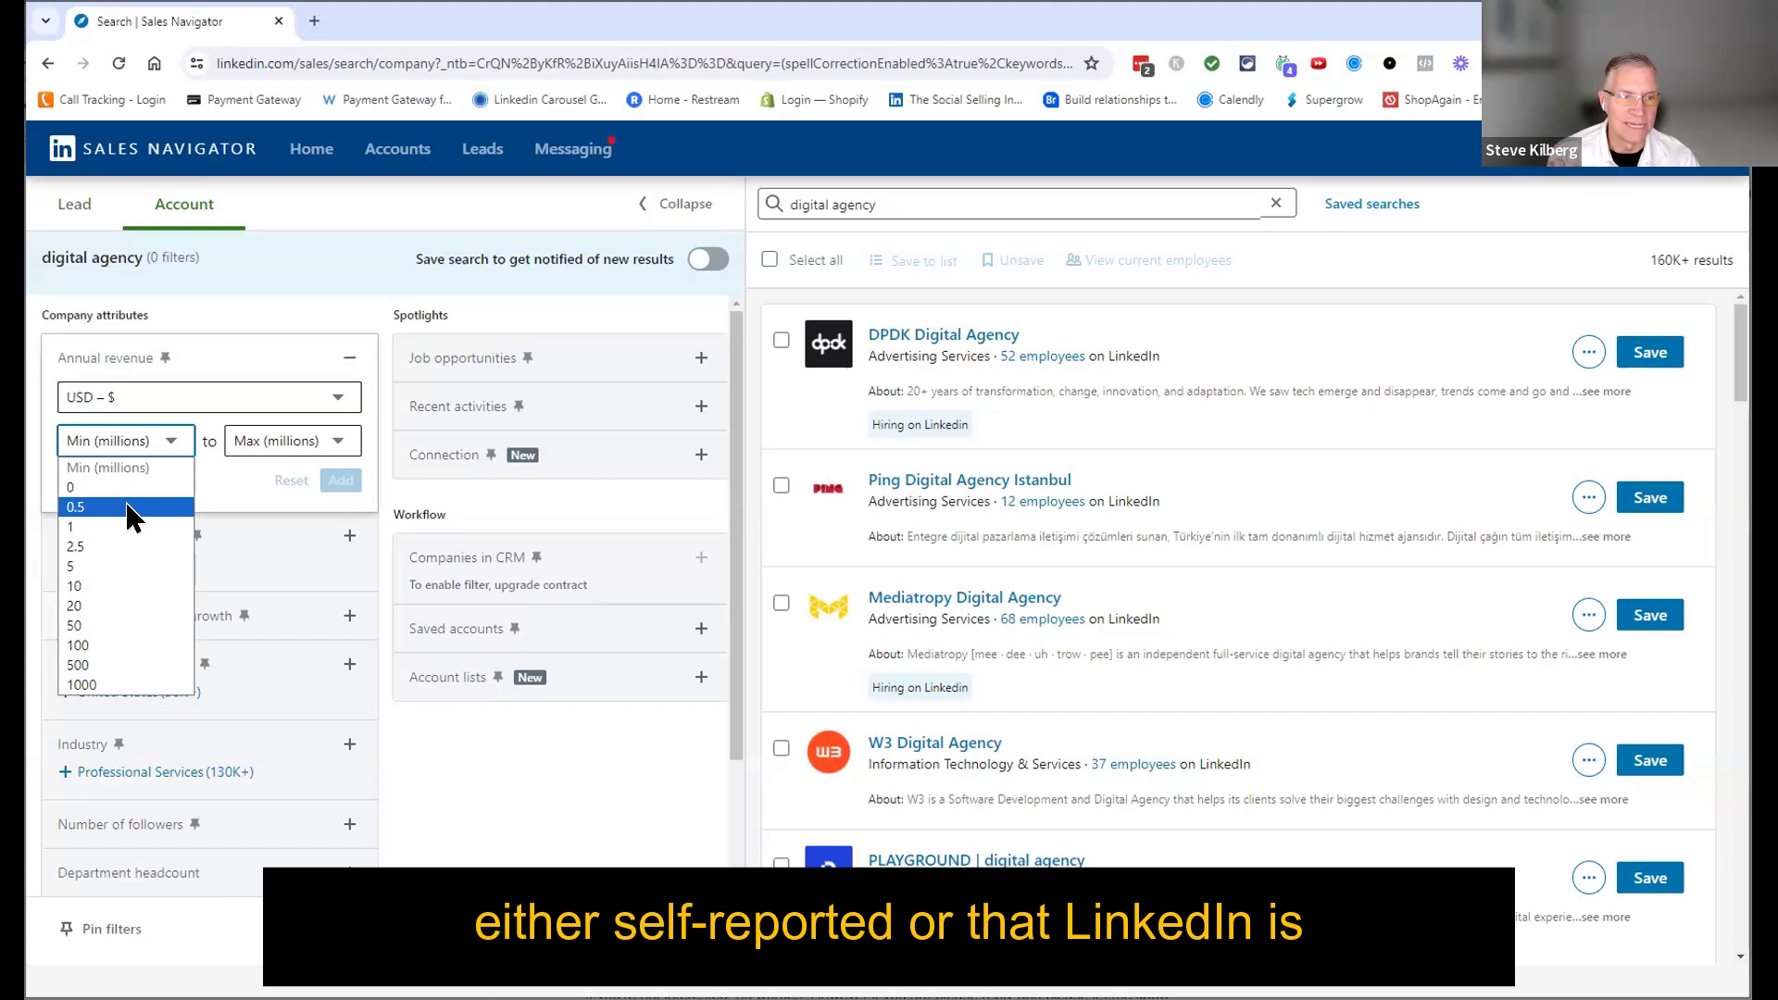
click(128, 507)
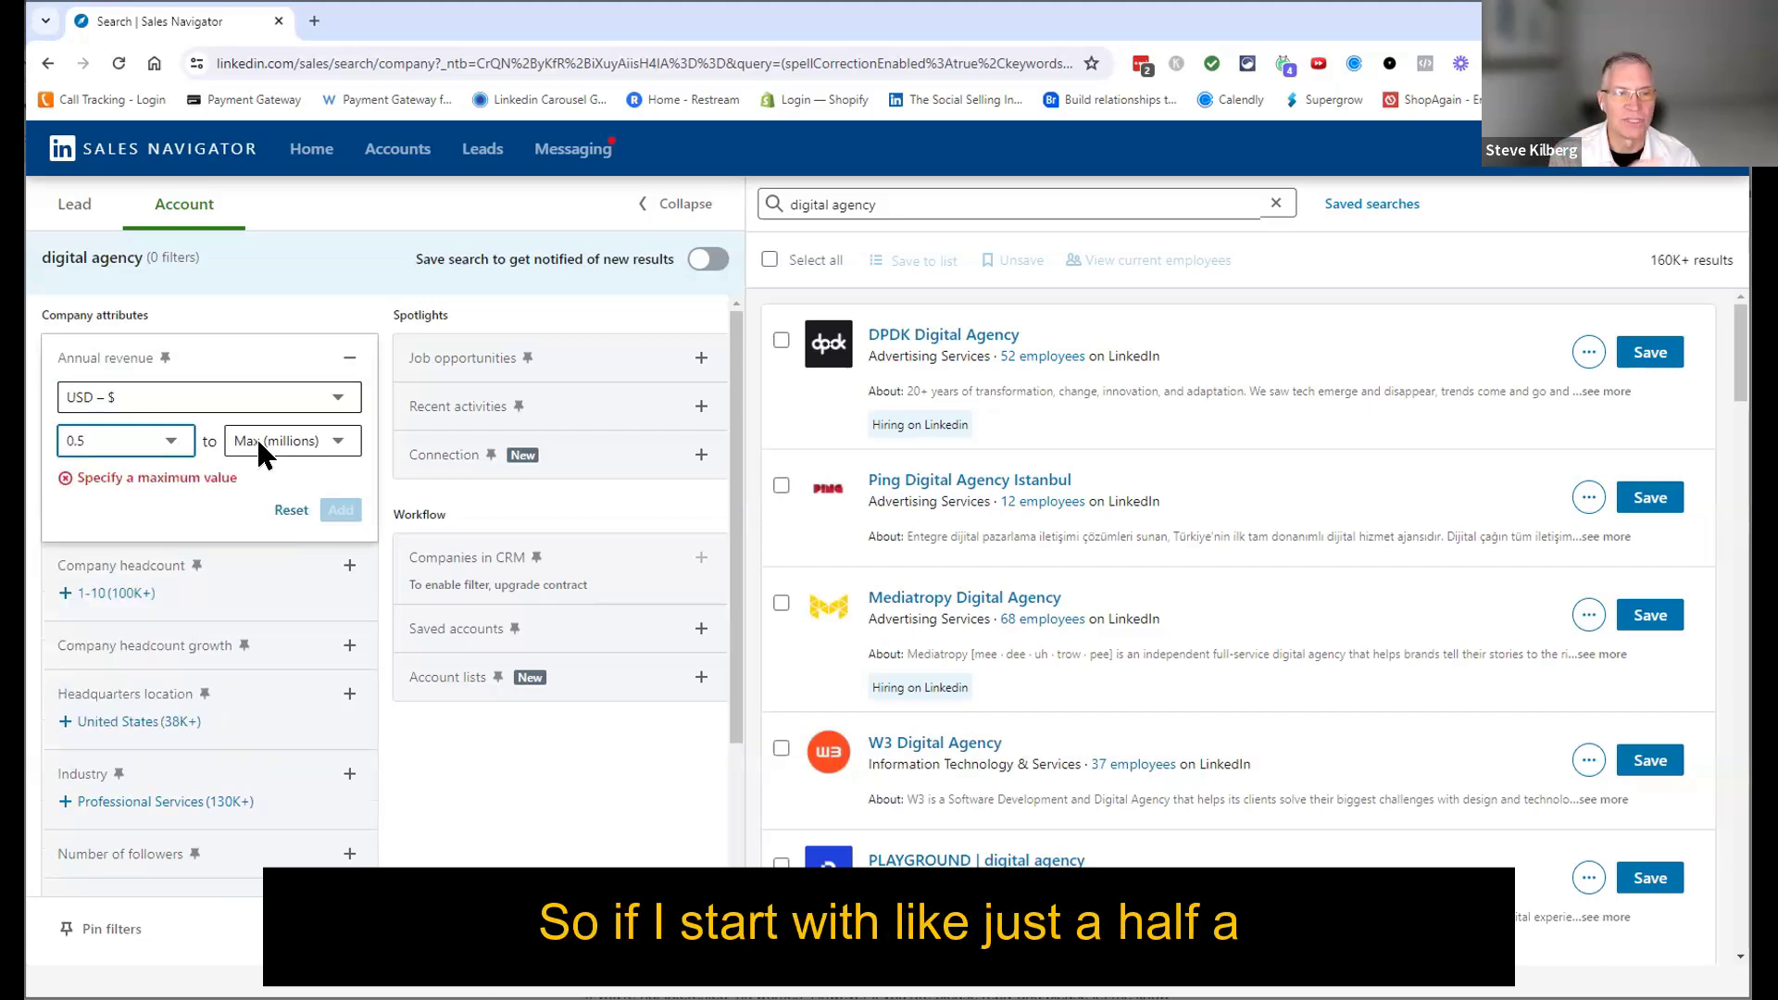
click(257, 438)
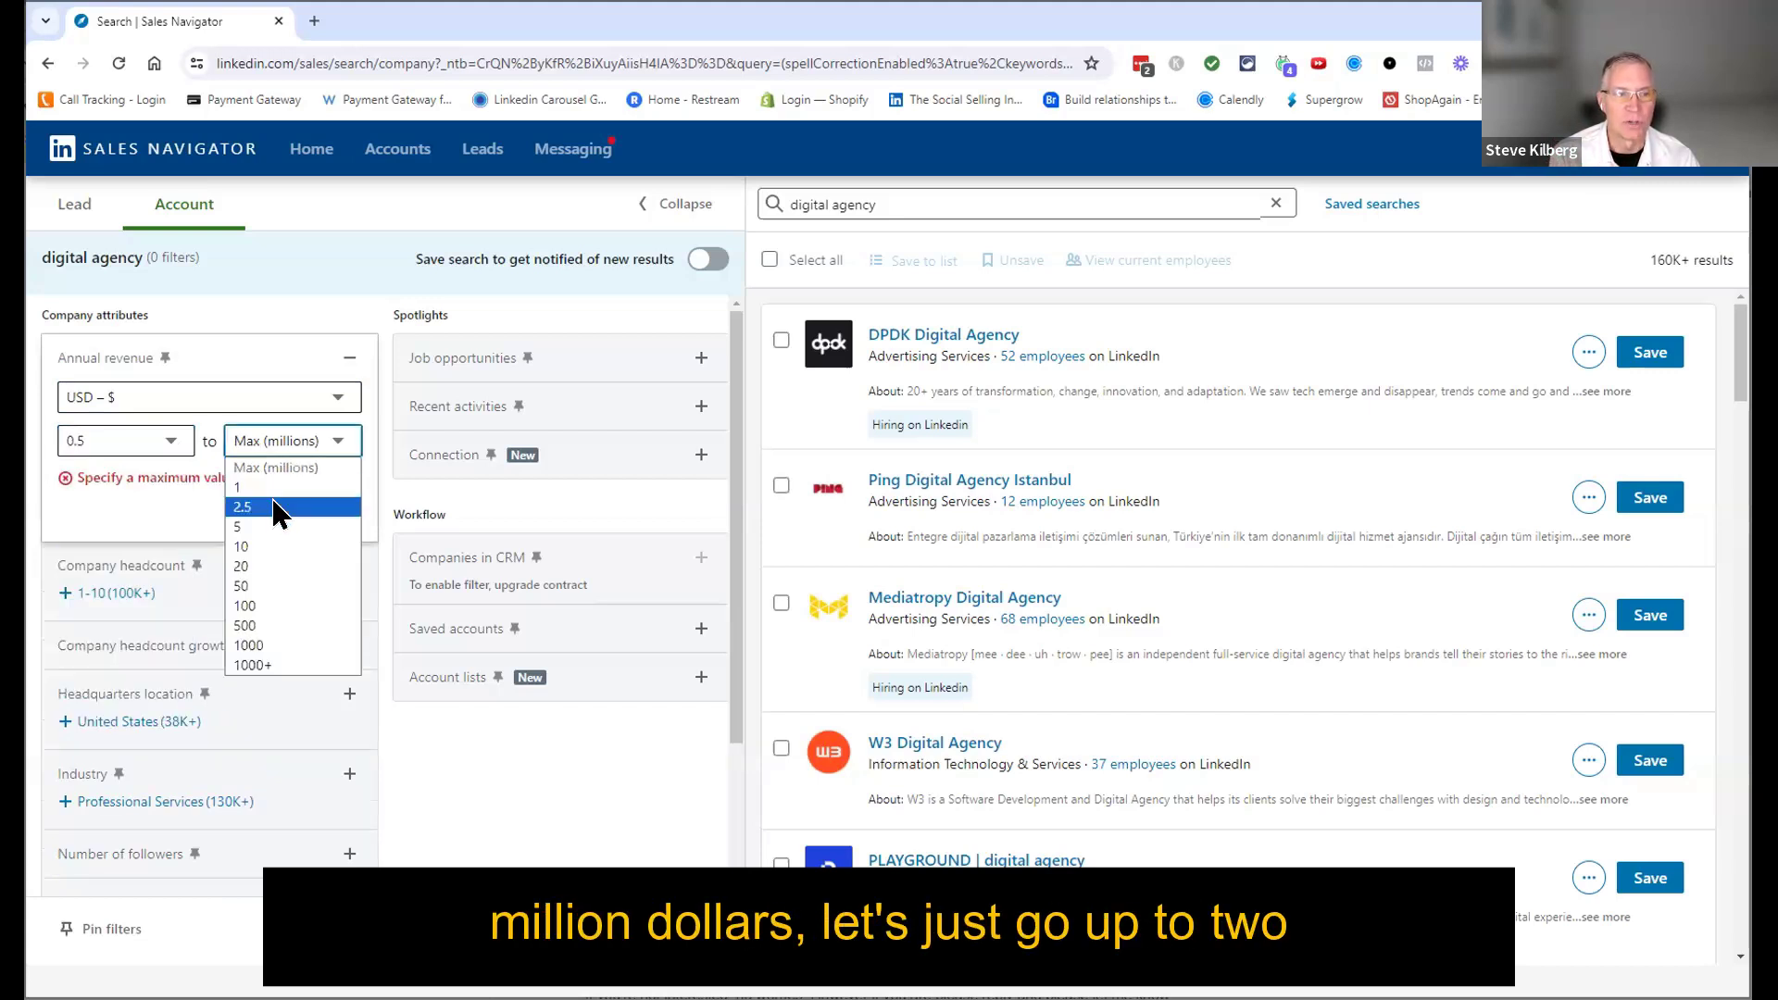
click(278, 509)
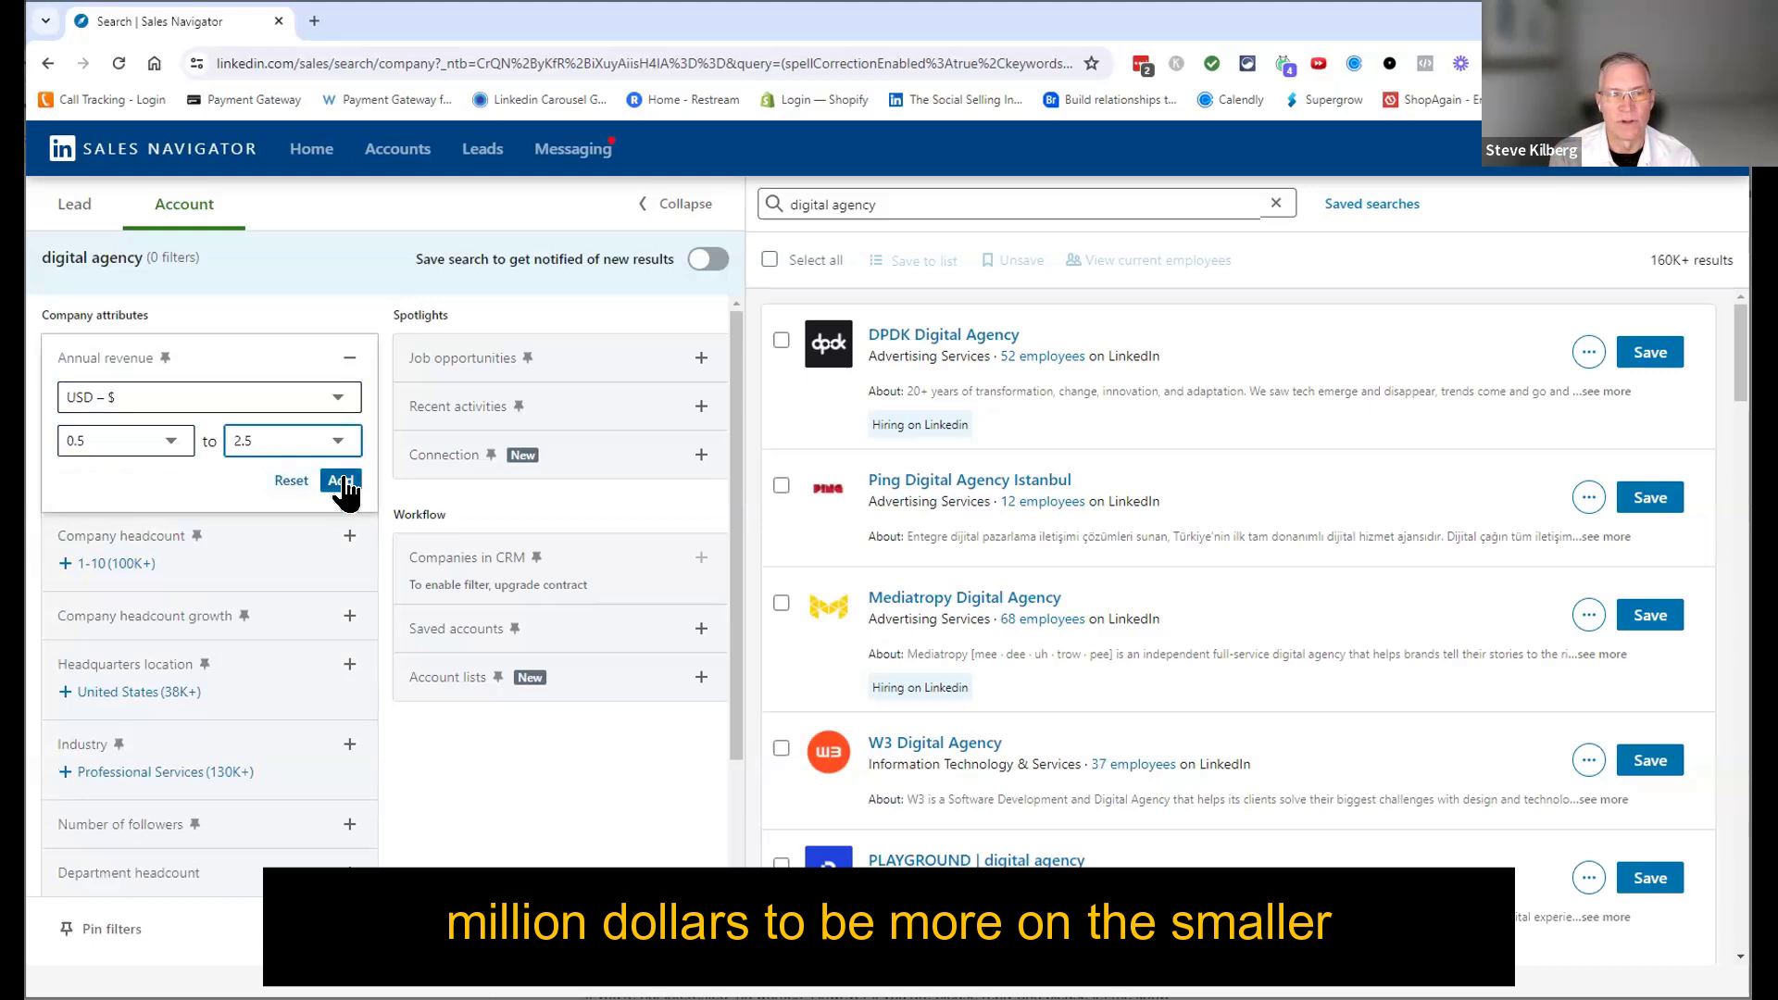
click(340, 480)
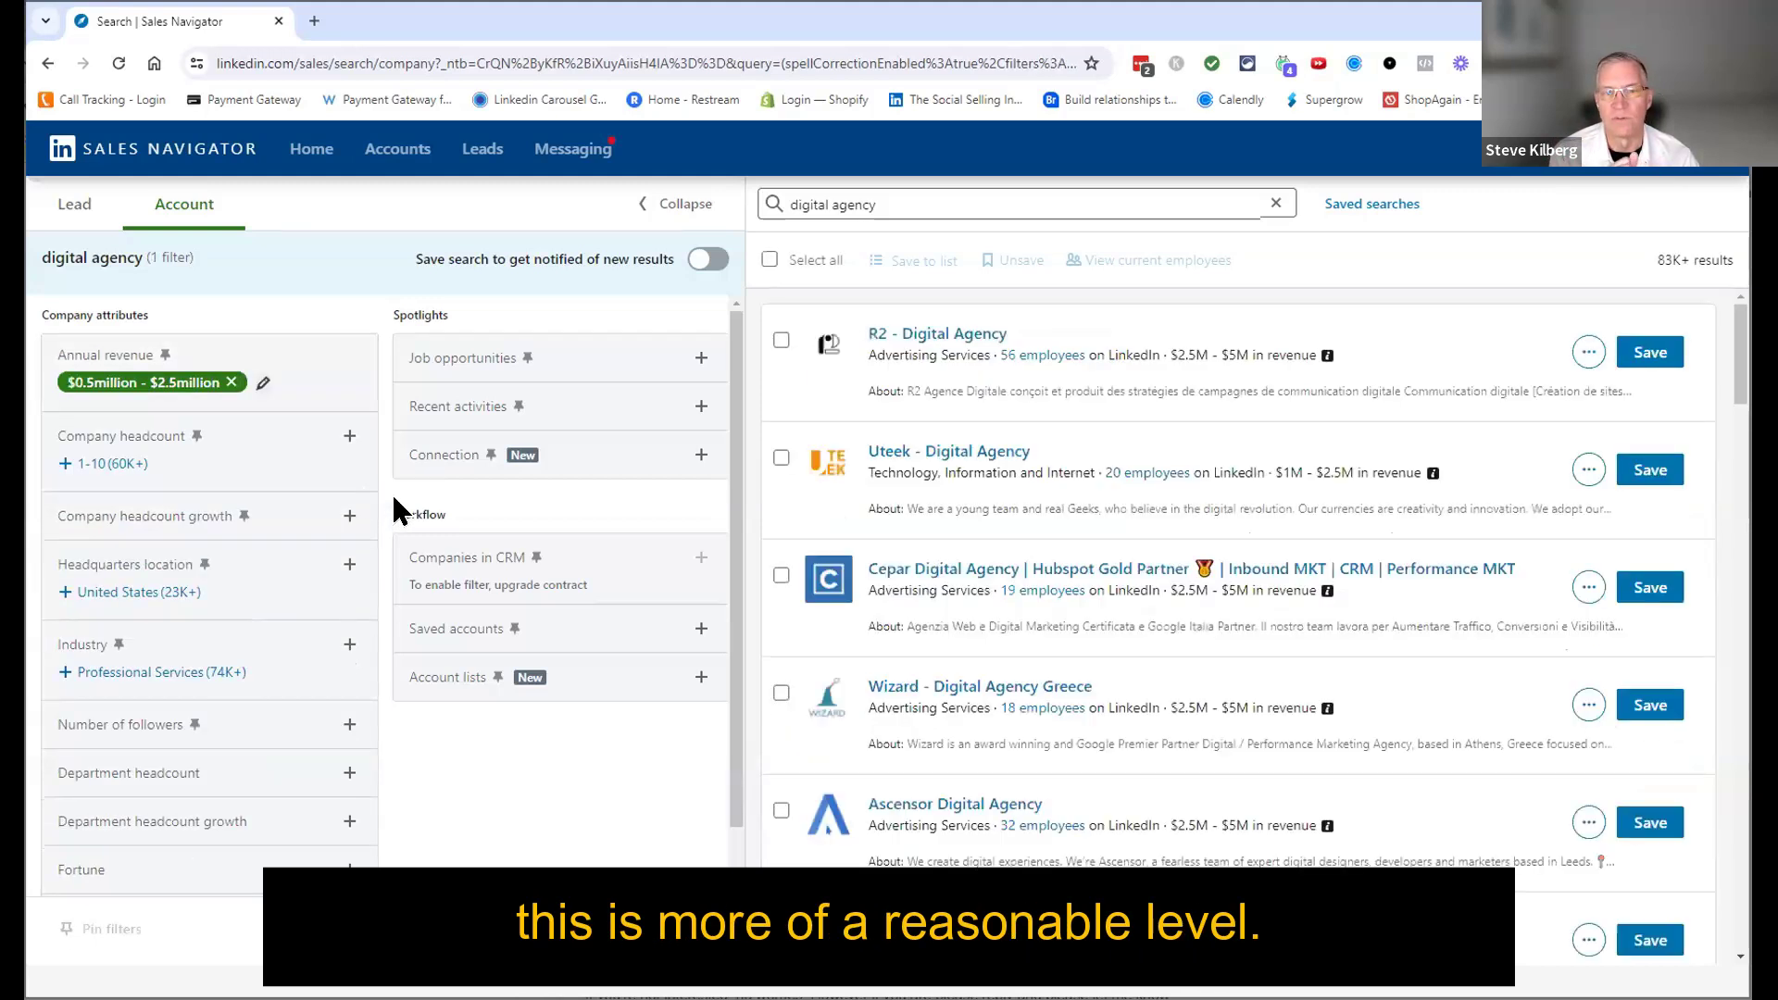
double_click(1671, 260)
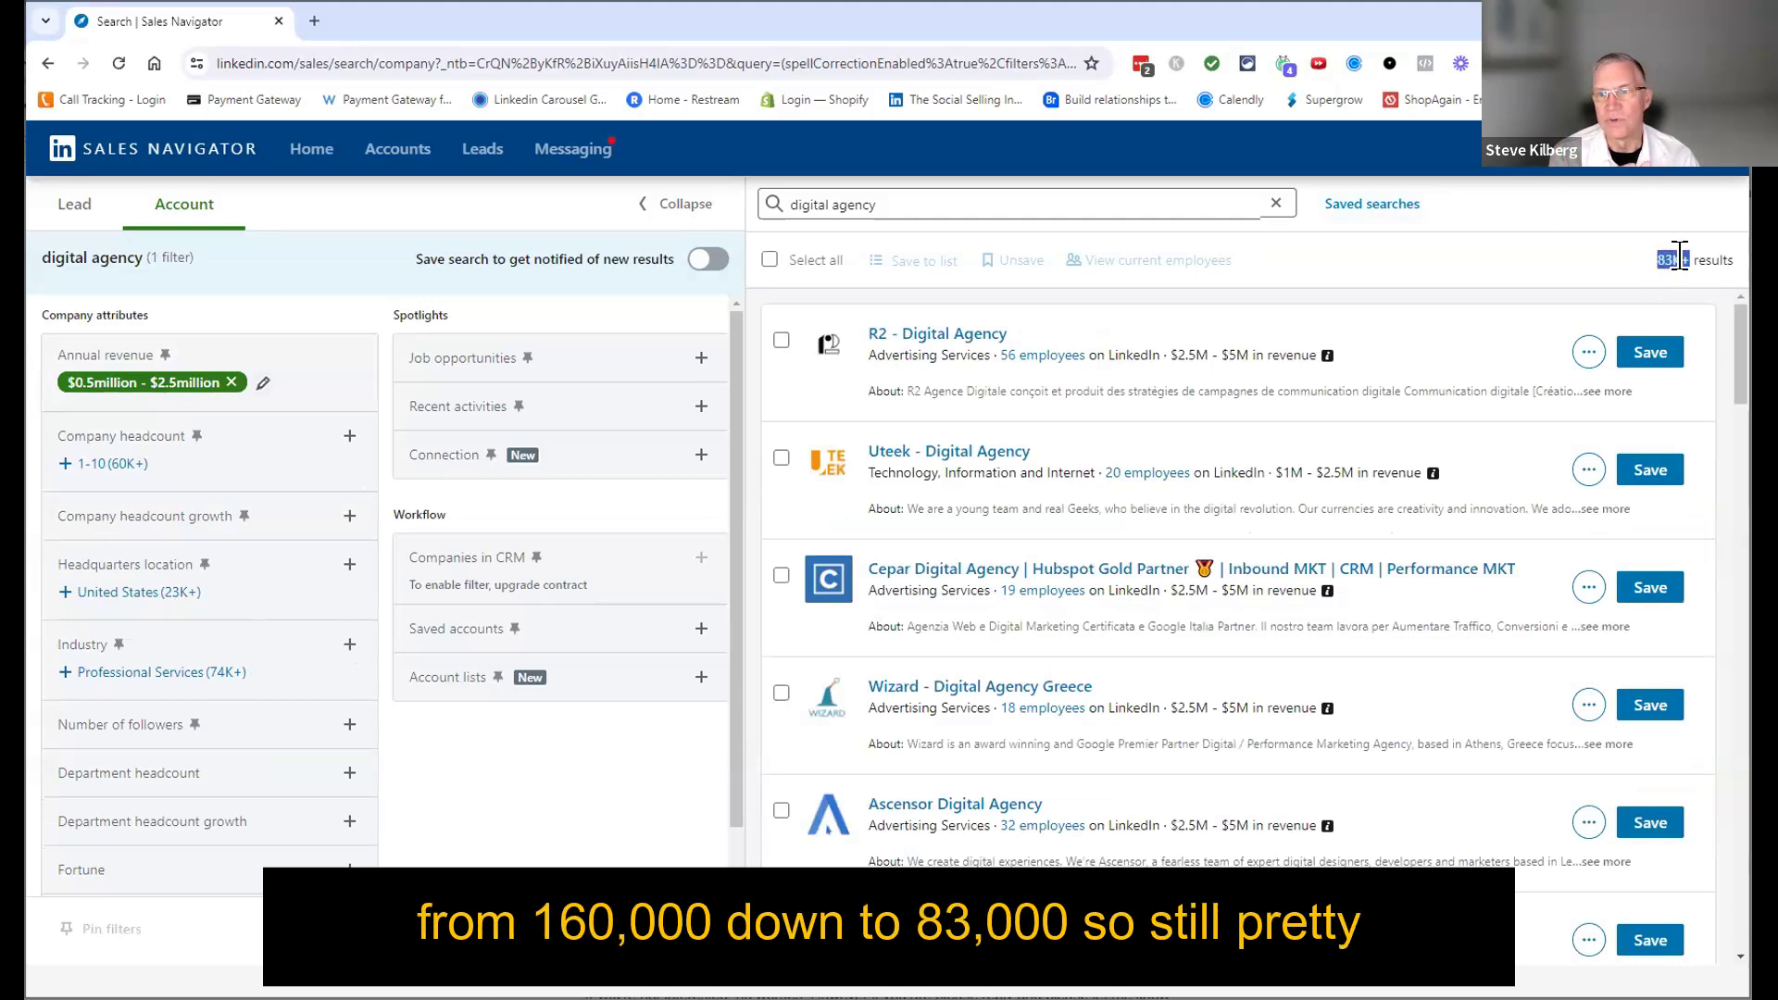
click(1590, 265)
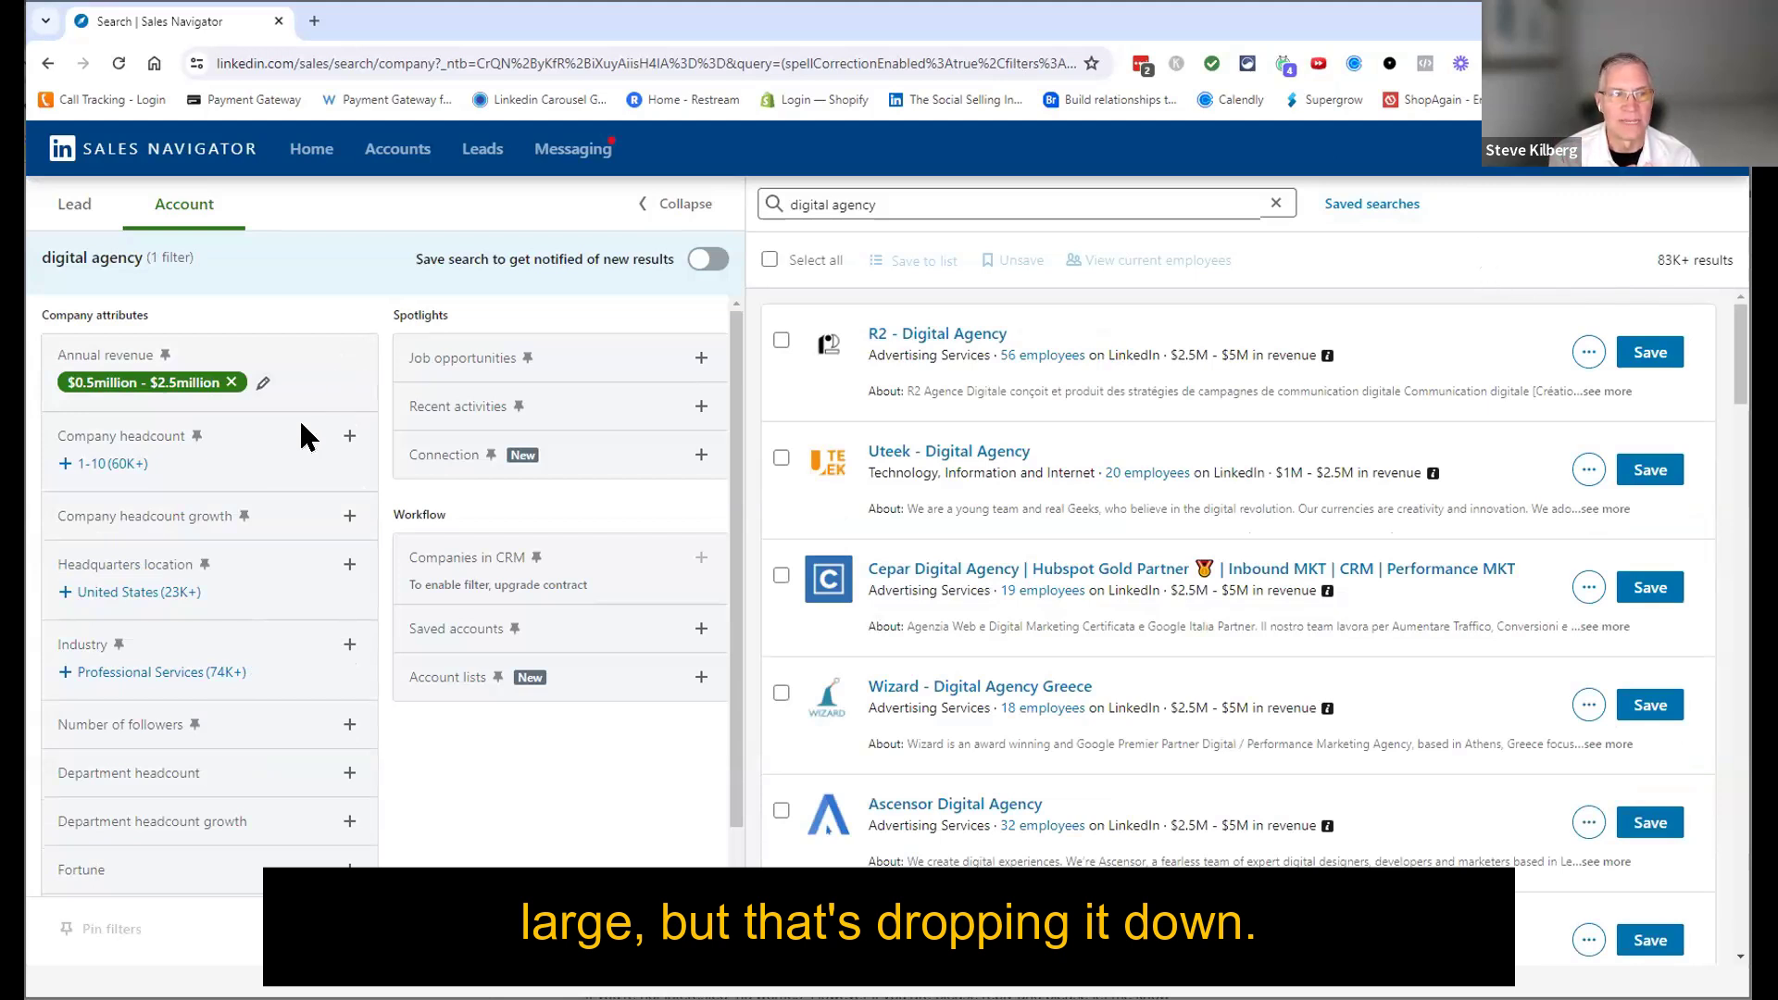
Step: Filter the accounts by a company headcount of 1-10
click(347, 441)
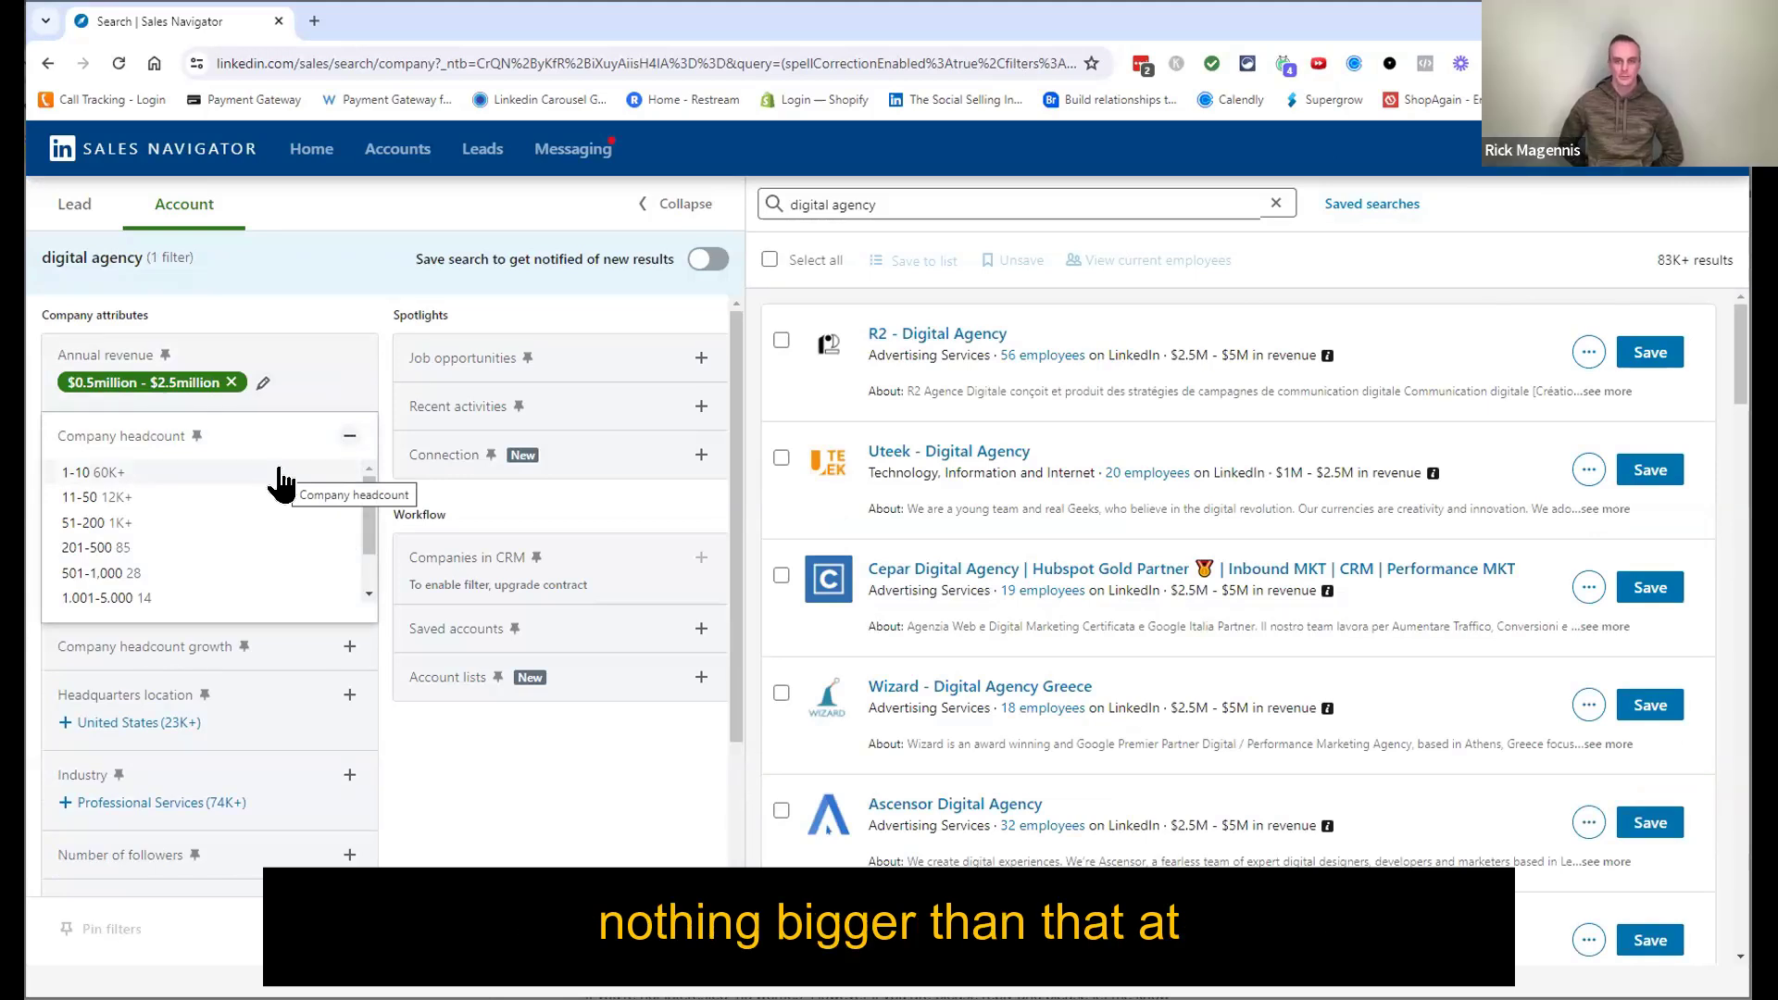
click(216, 474)
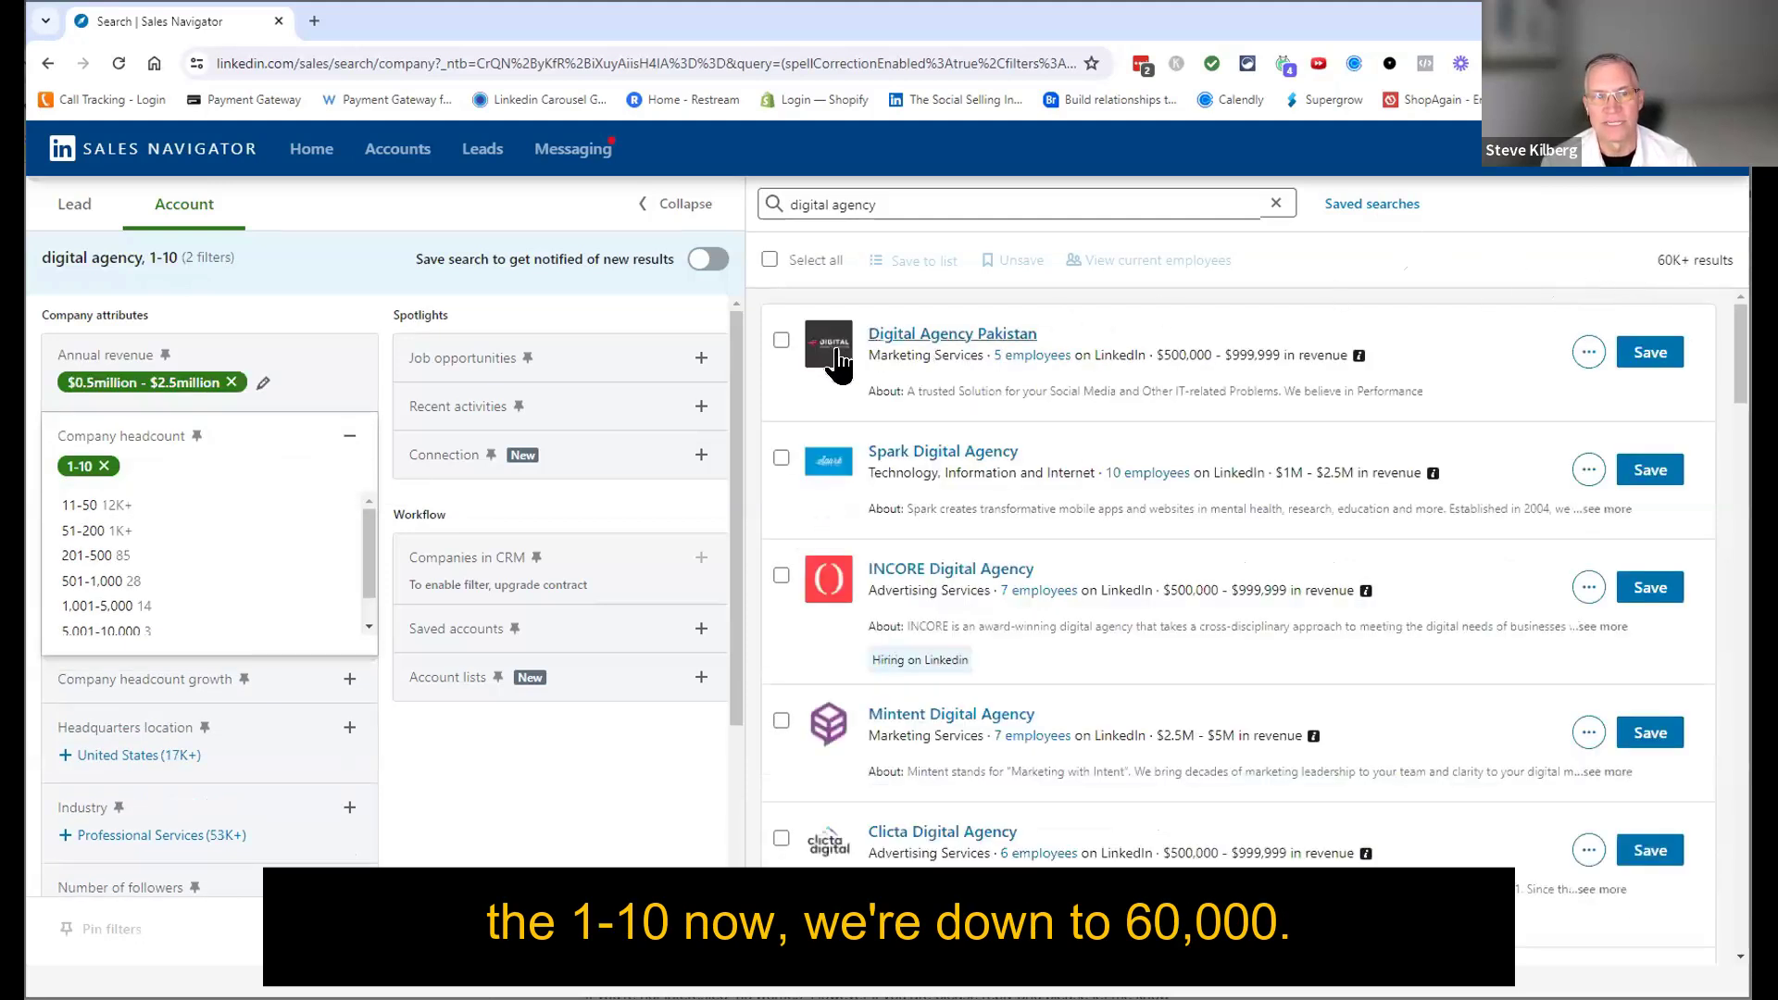
click(625, 731)
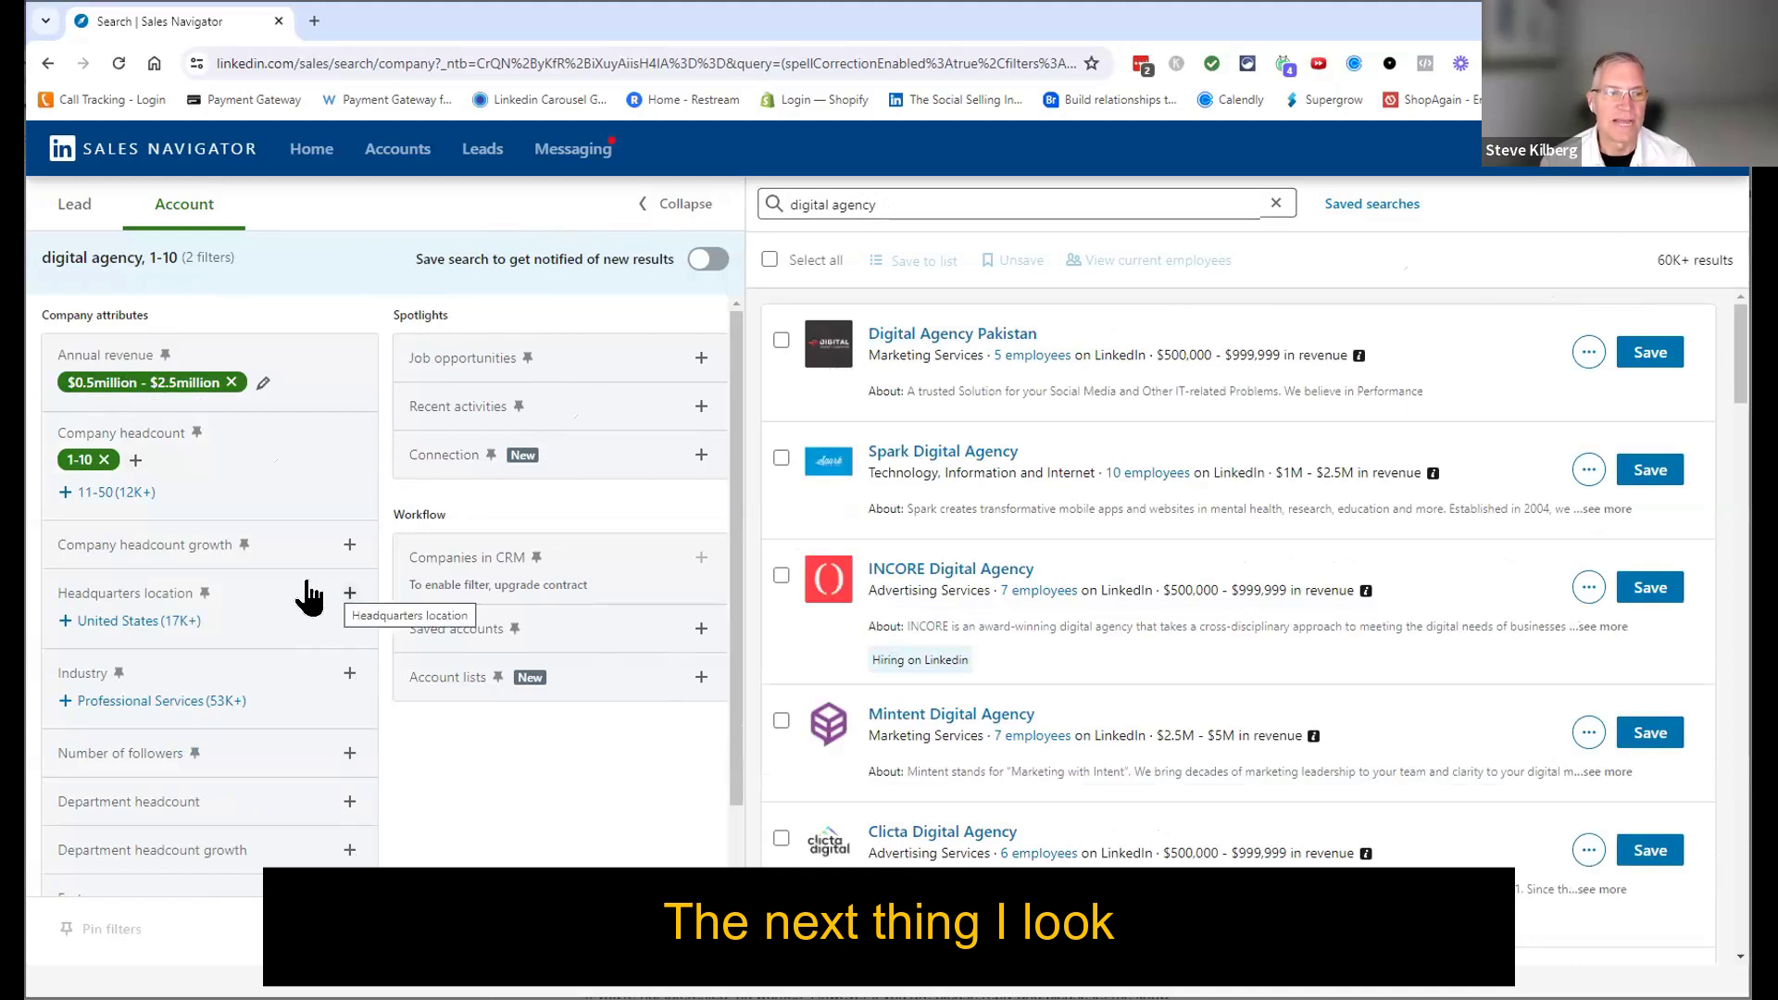
Step: Include United States as the headquarters location of the accounts
click(349, 594)
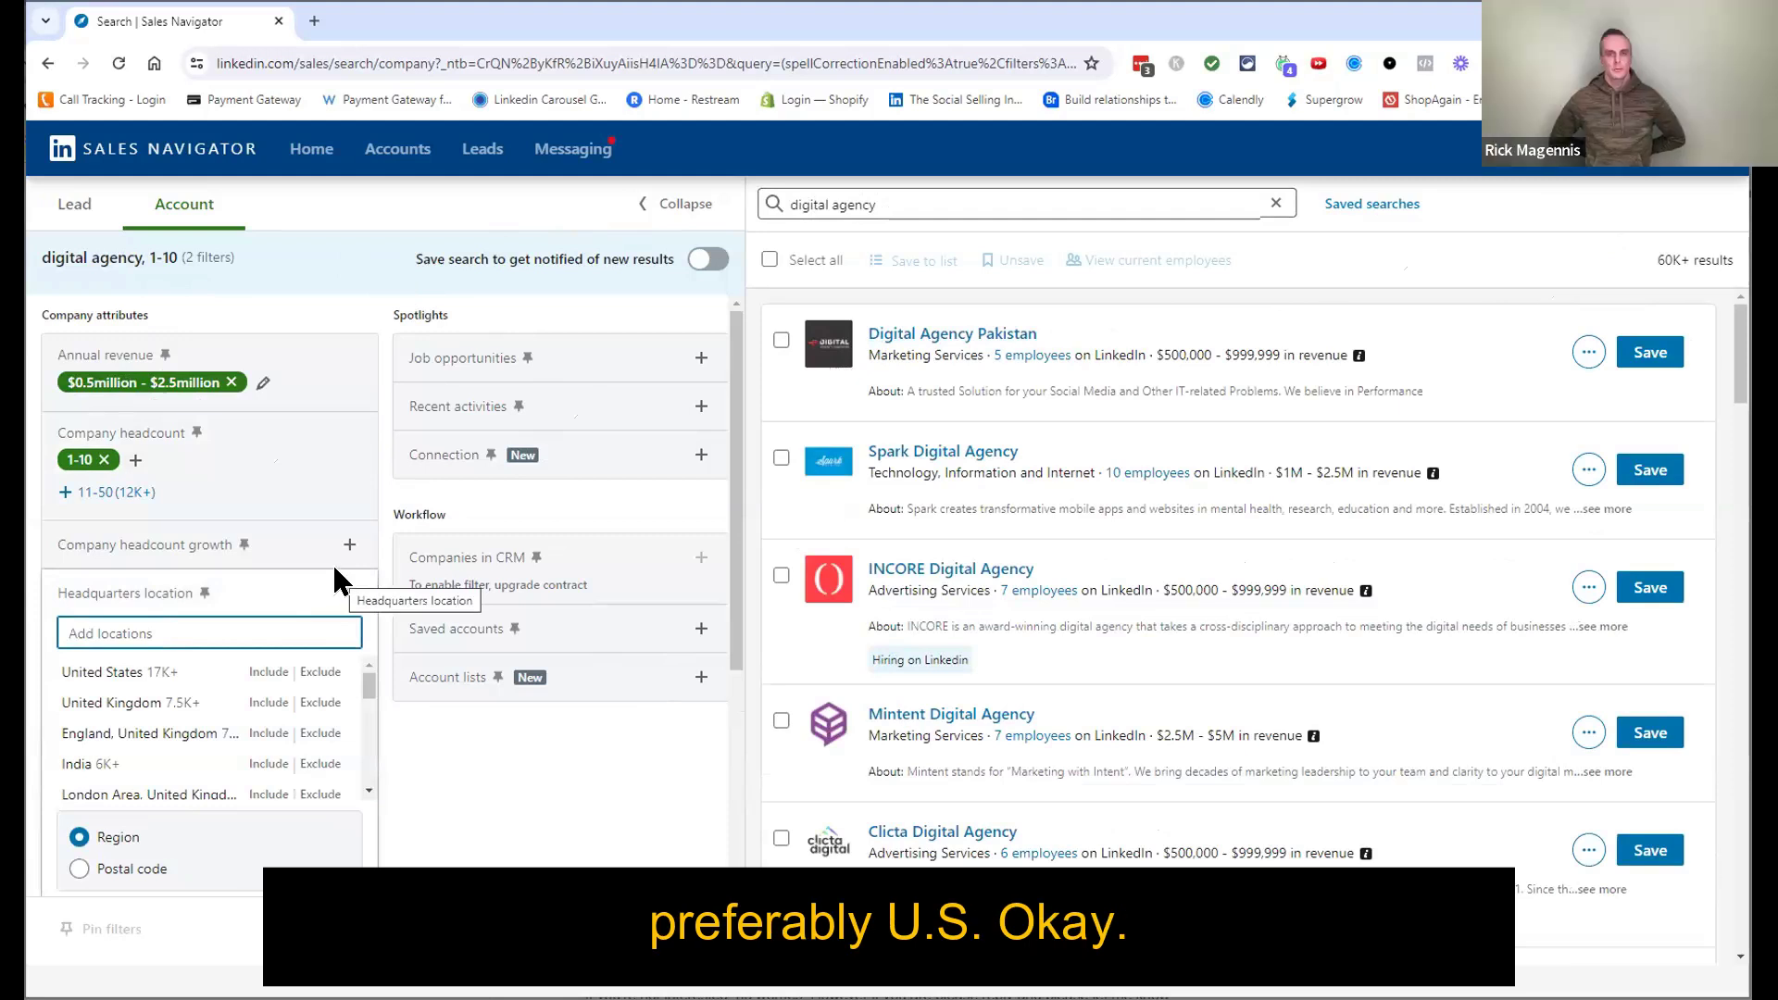
click(265, 673)
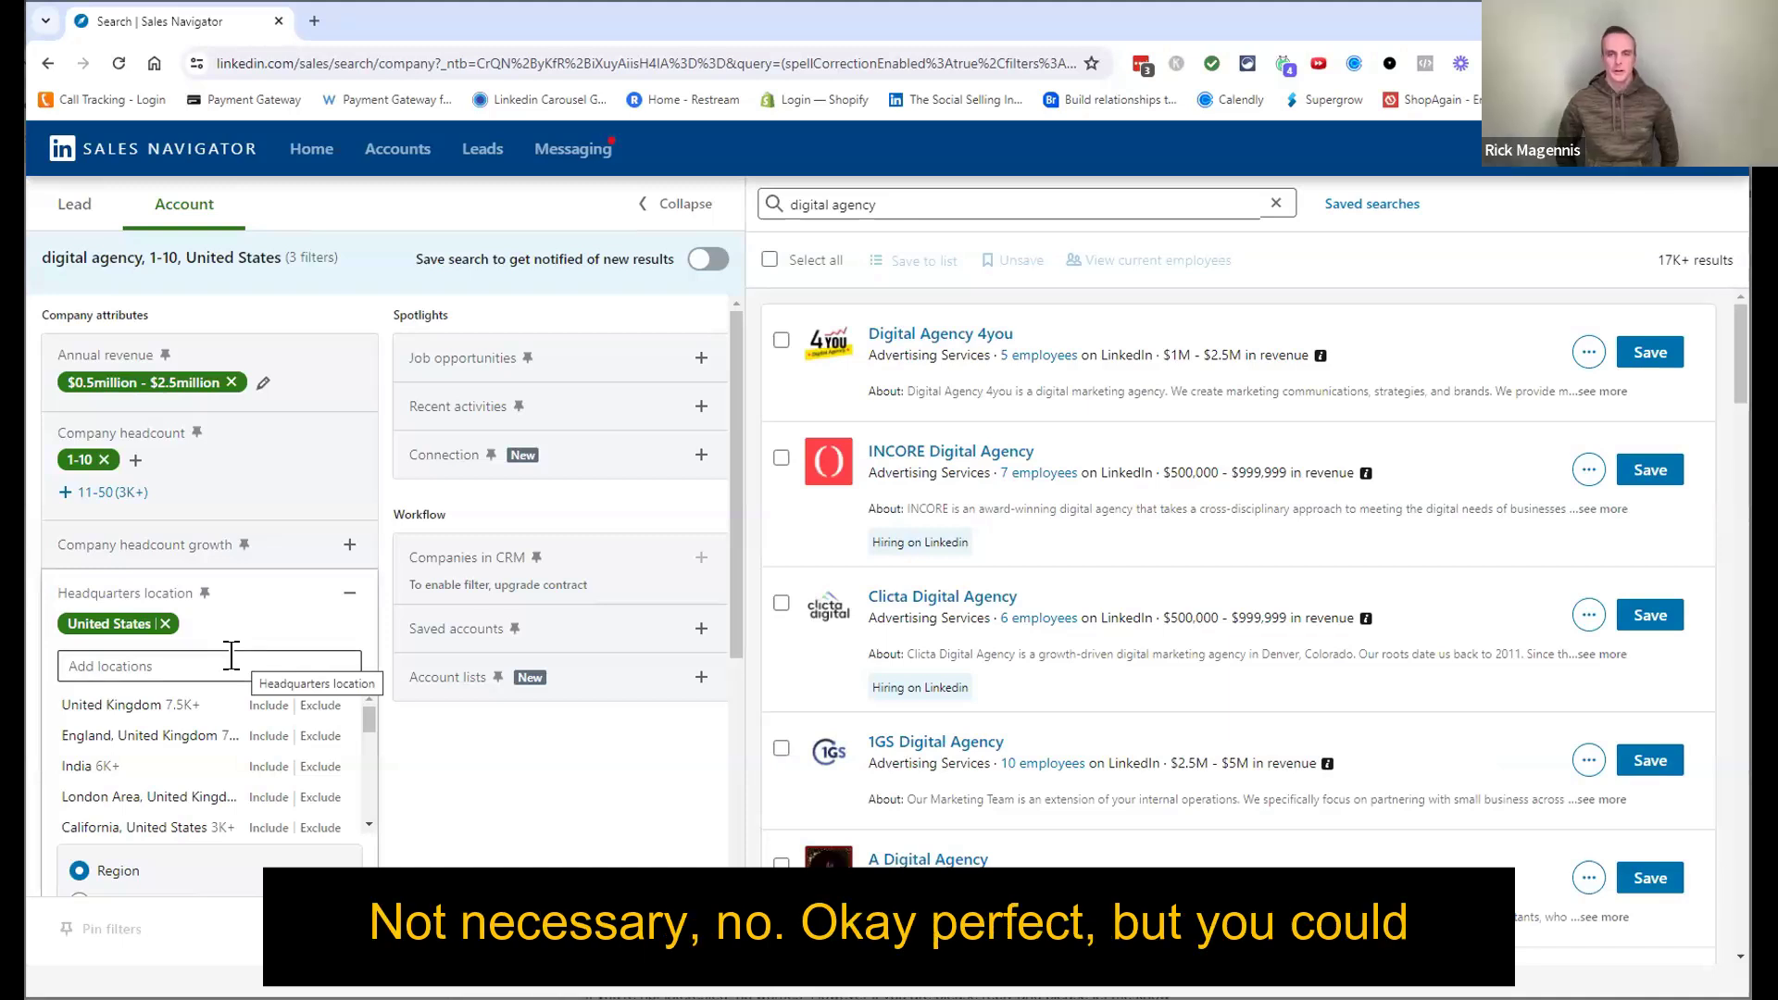
click(385, 715)
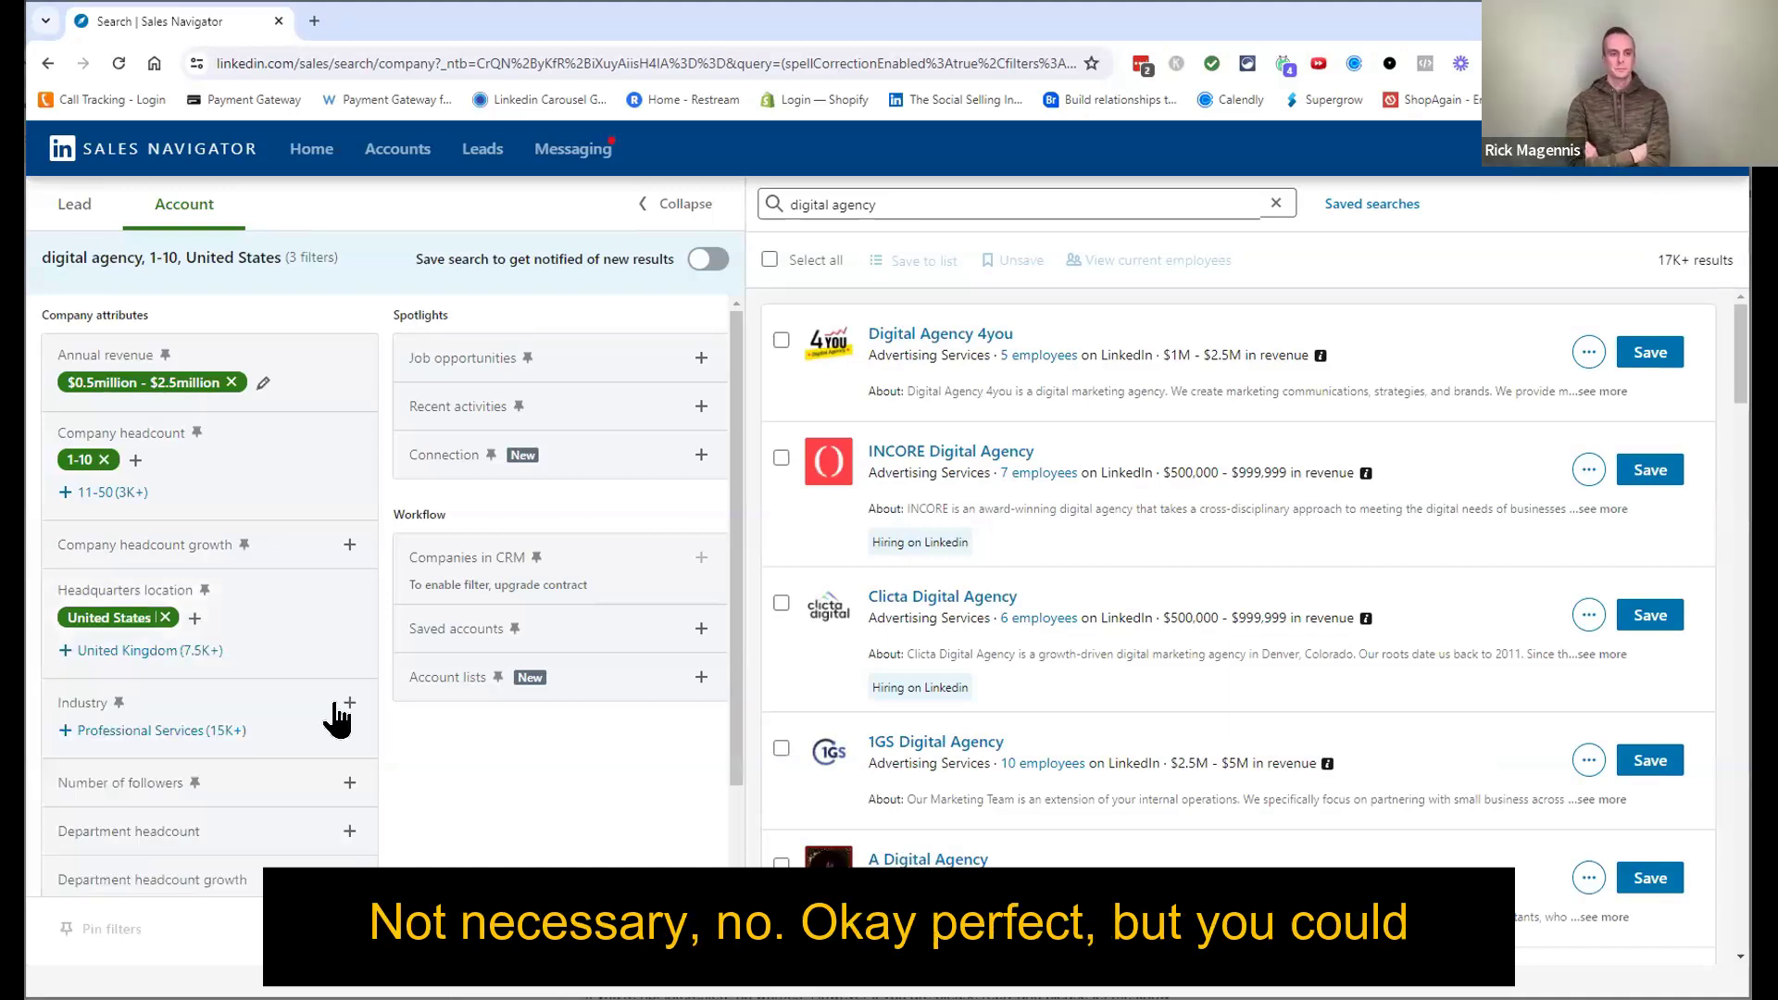
Step: Try including Denver Metropolitan Area as an additional headquarters location, and remove it again
click(194, 618)
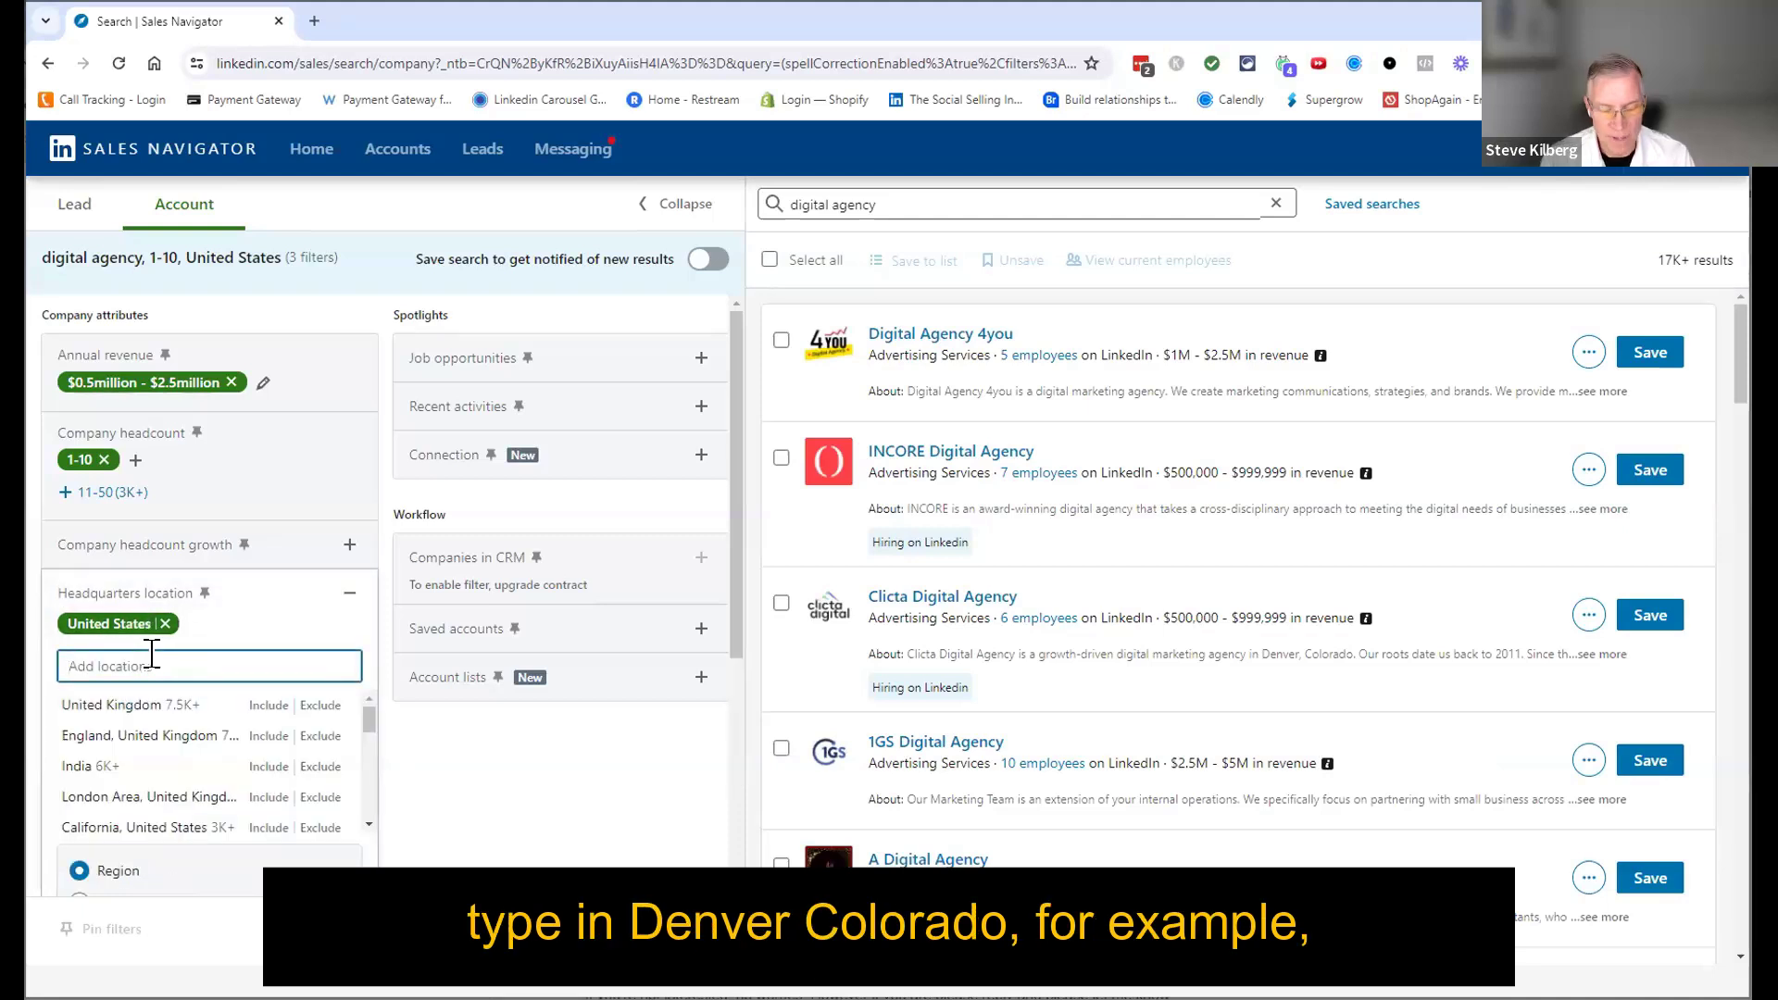
text(denver)
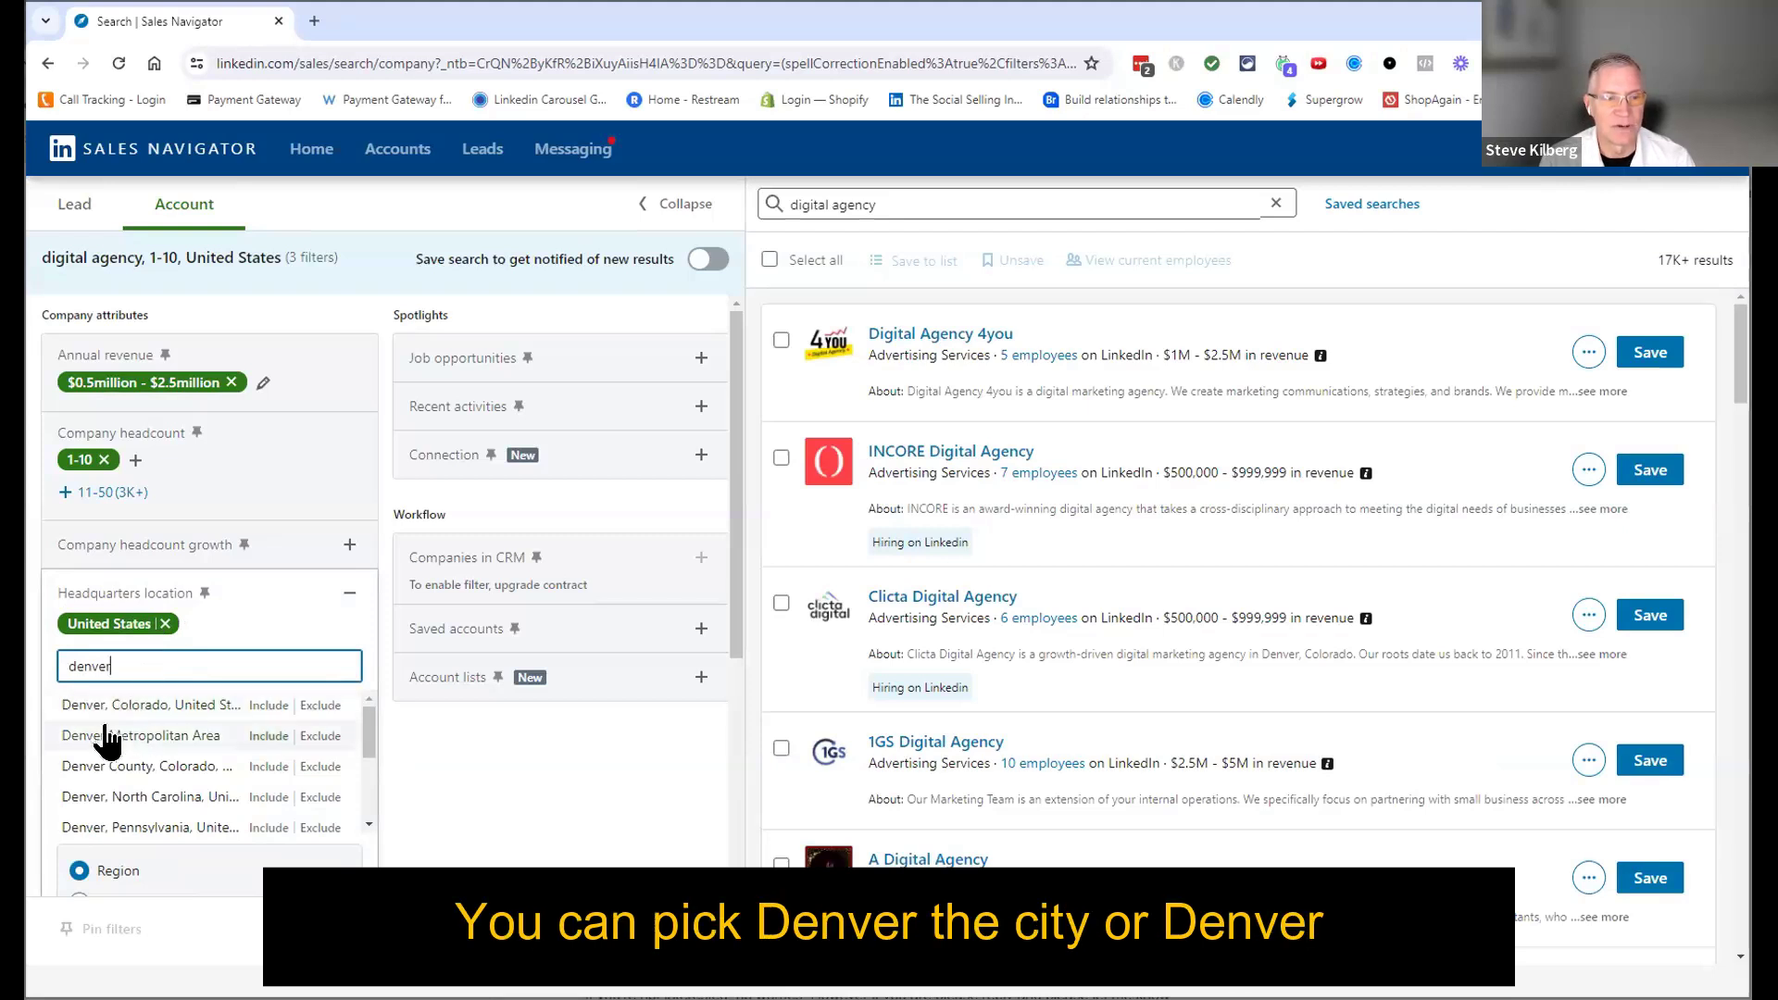
click(259, 736)
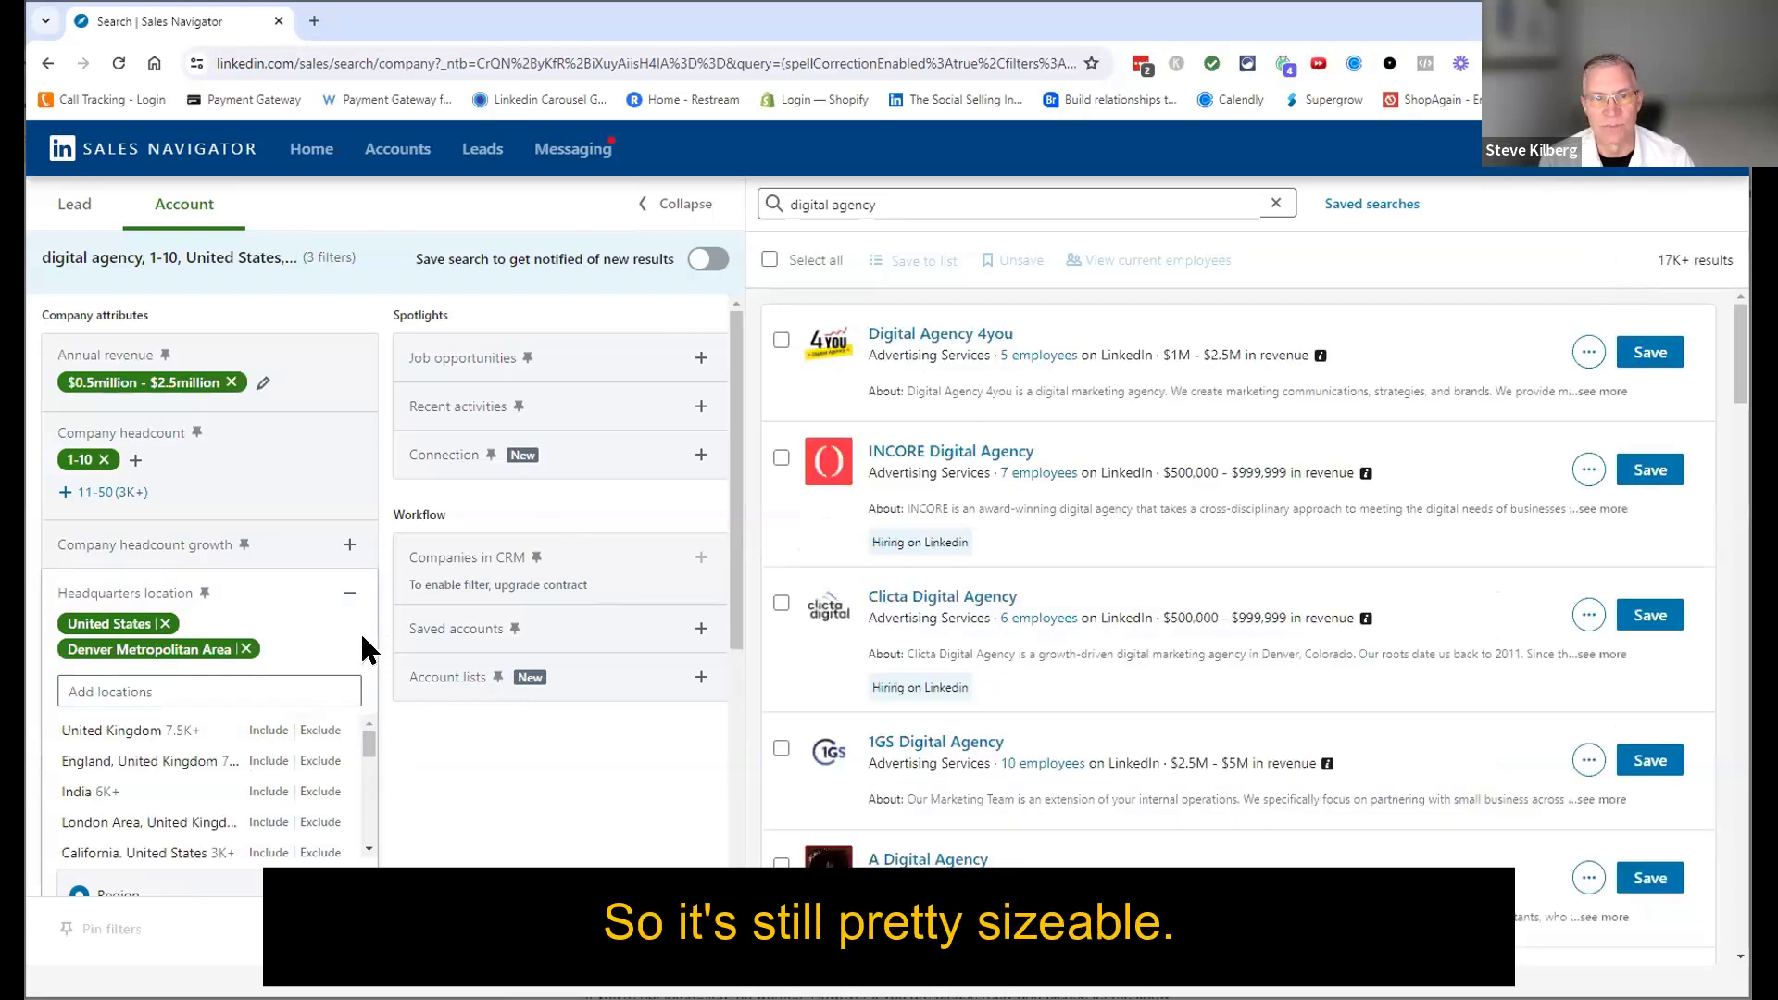
mouse_move(246, 651)
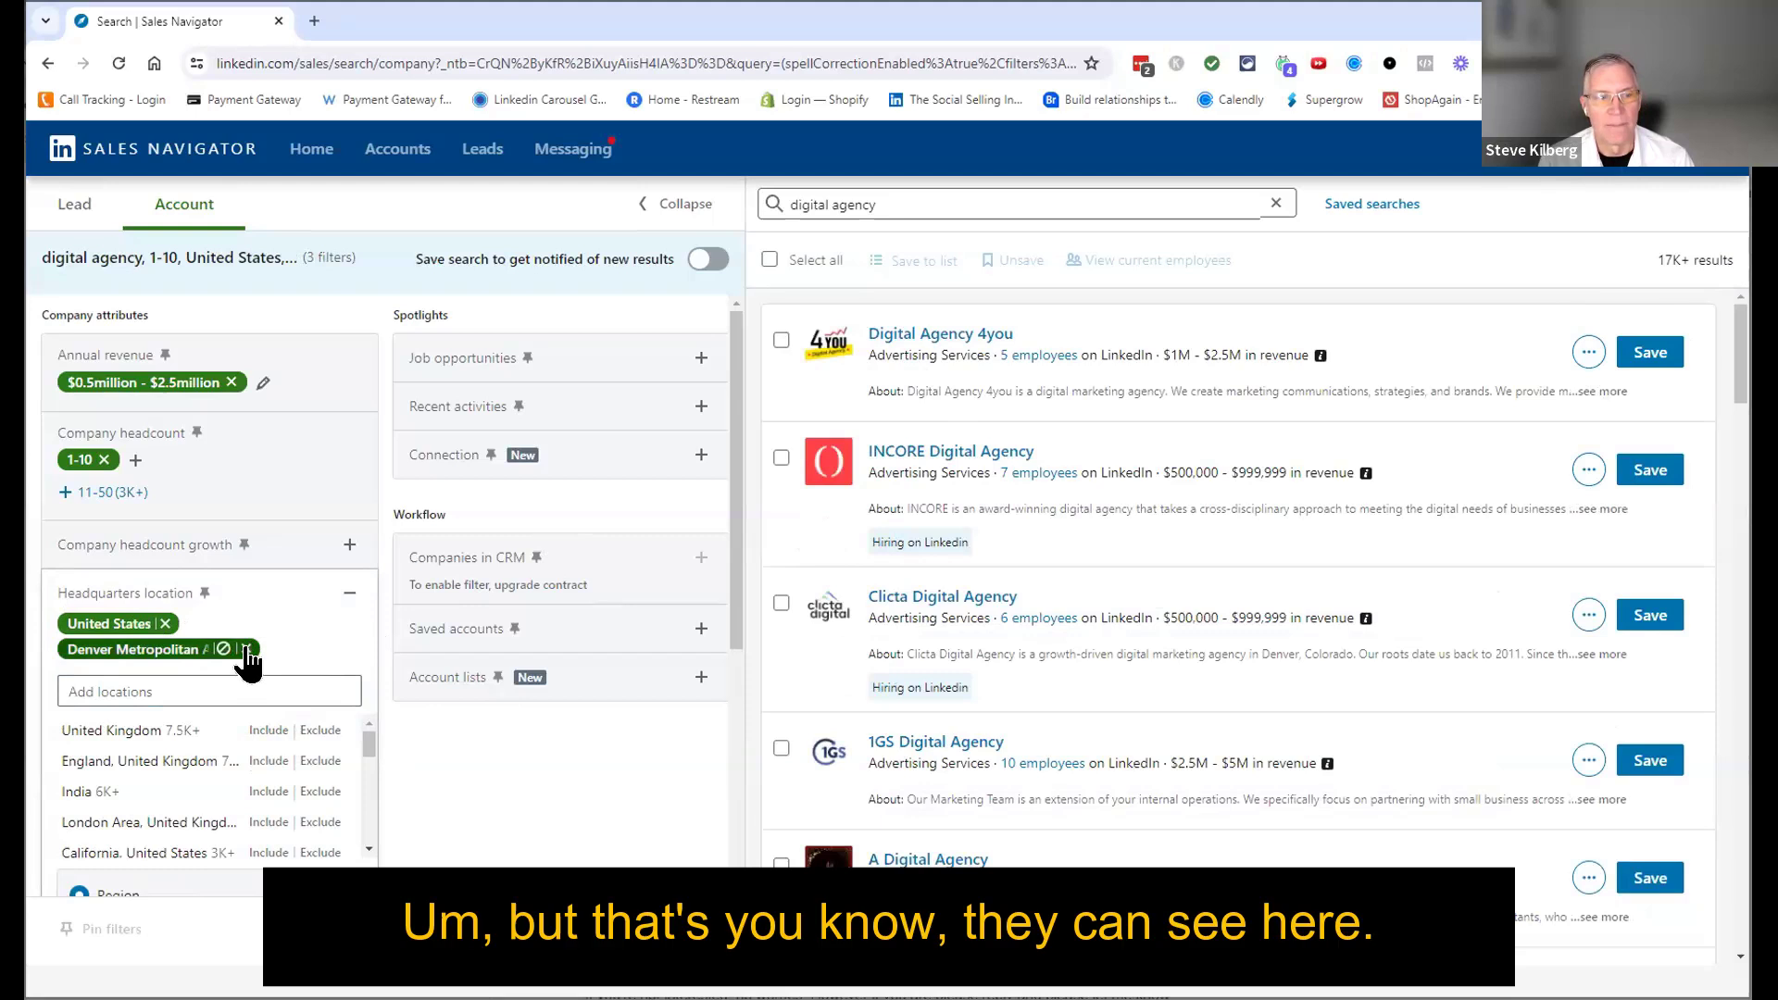
click(247, 650)
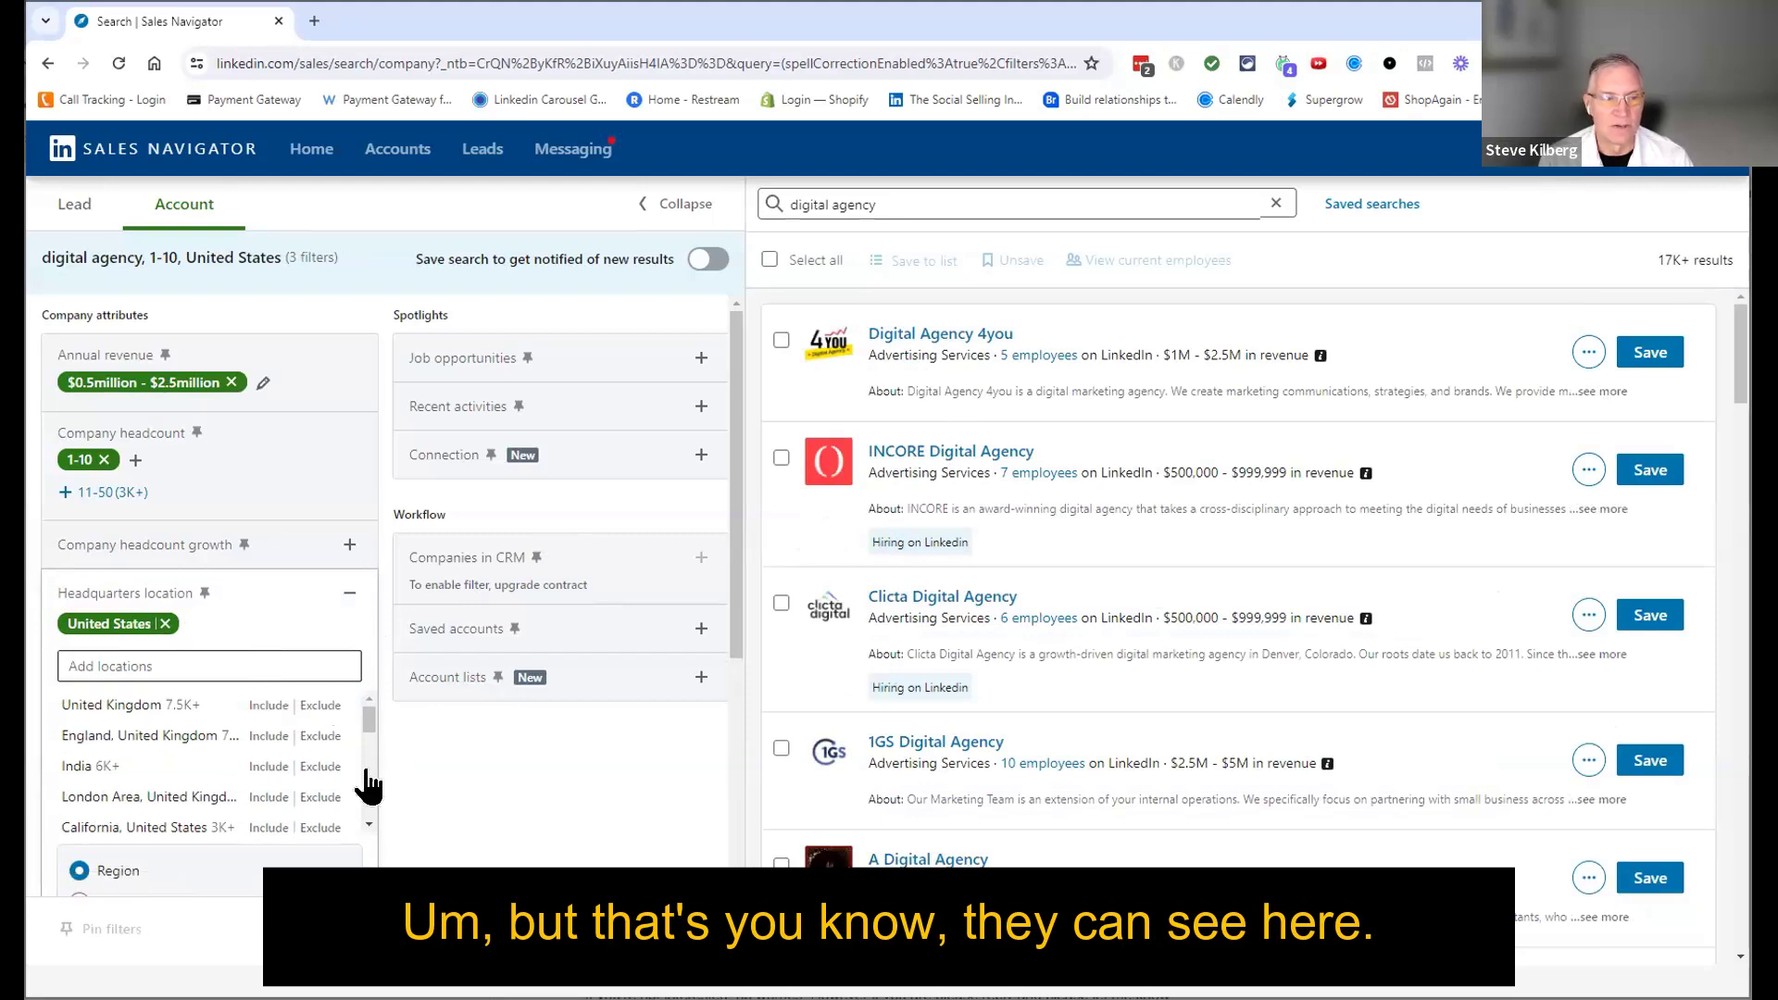
click(348, 593)
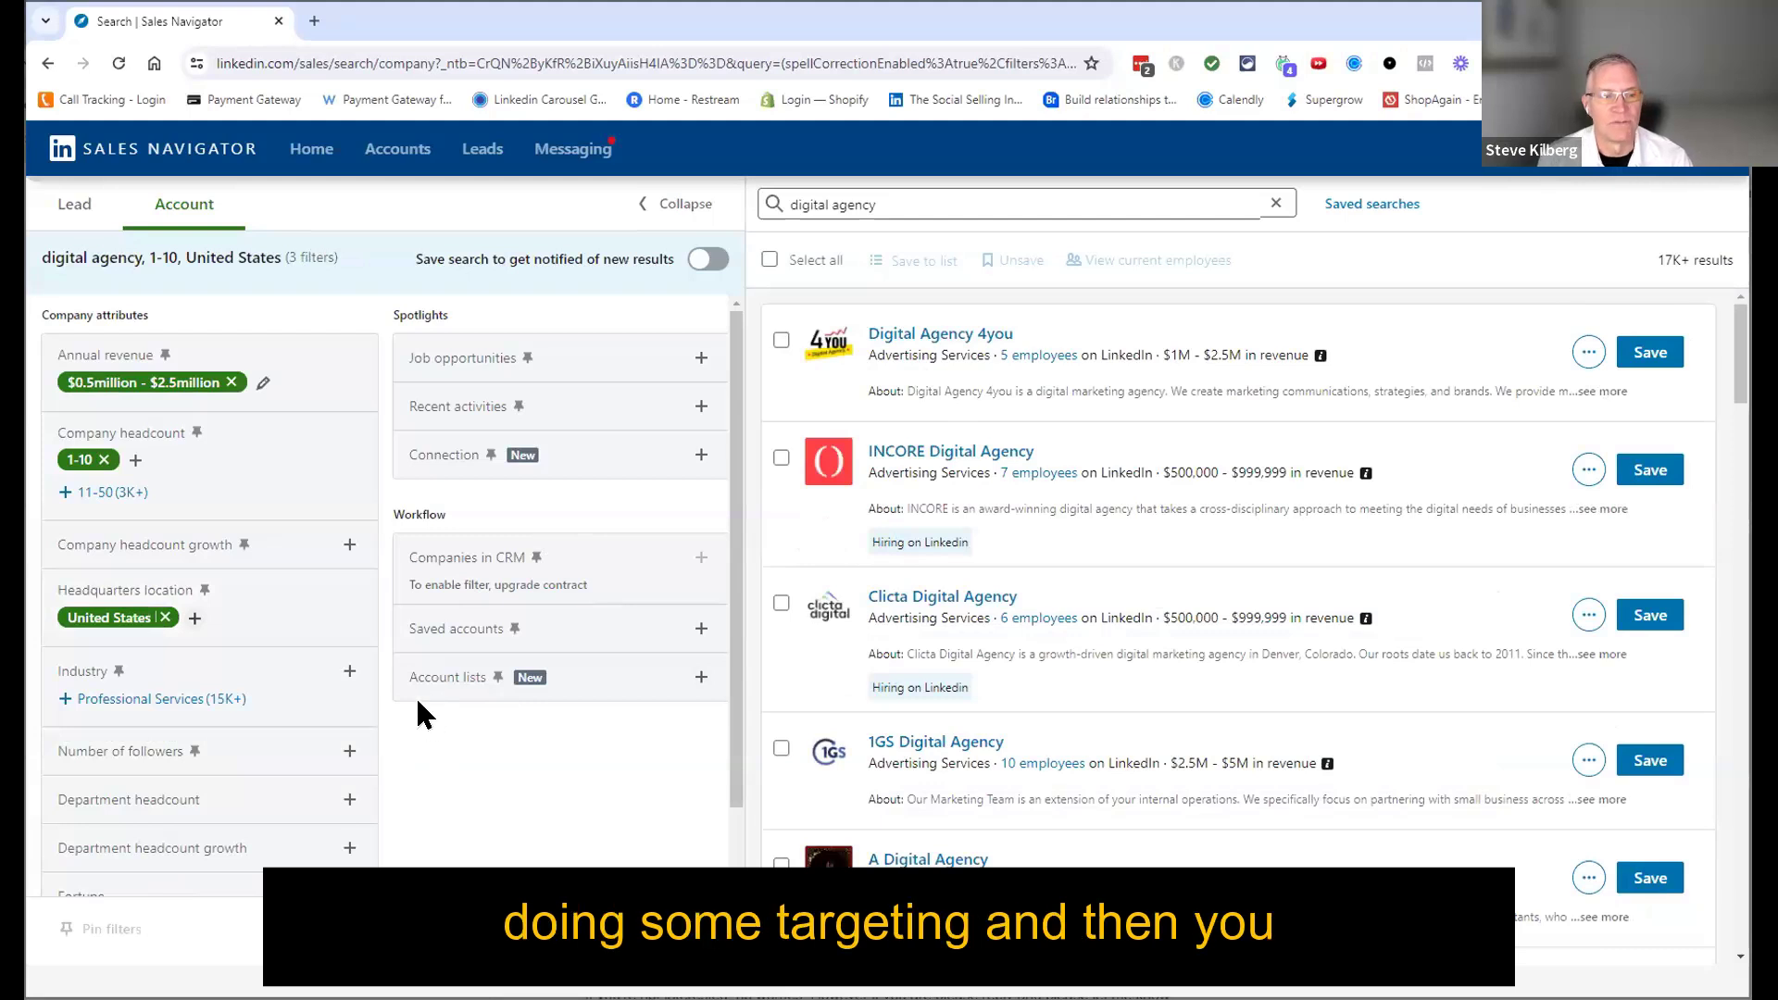
Step: Replace United States with Denver Metropolitan Area as the included headquarters location of the accounts
scroll(421, 708, down, 1)
scroll(376, 651, down, 2)
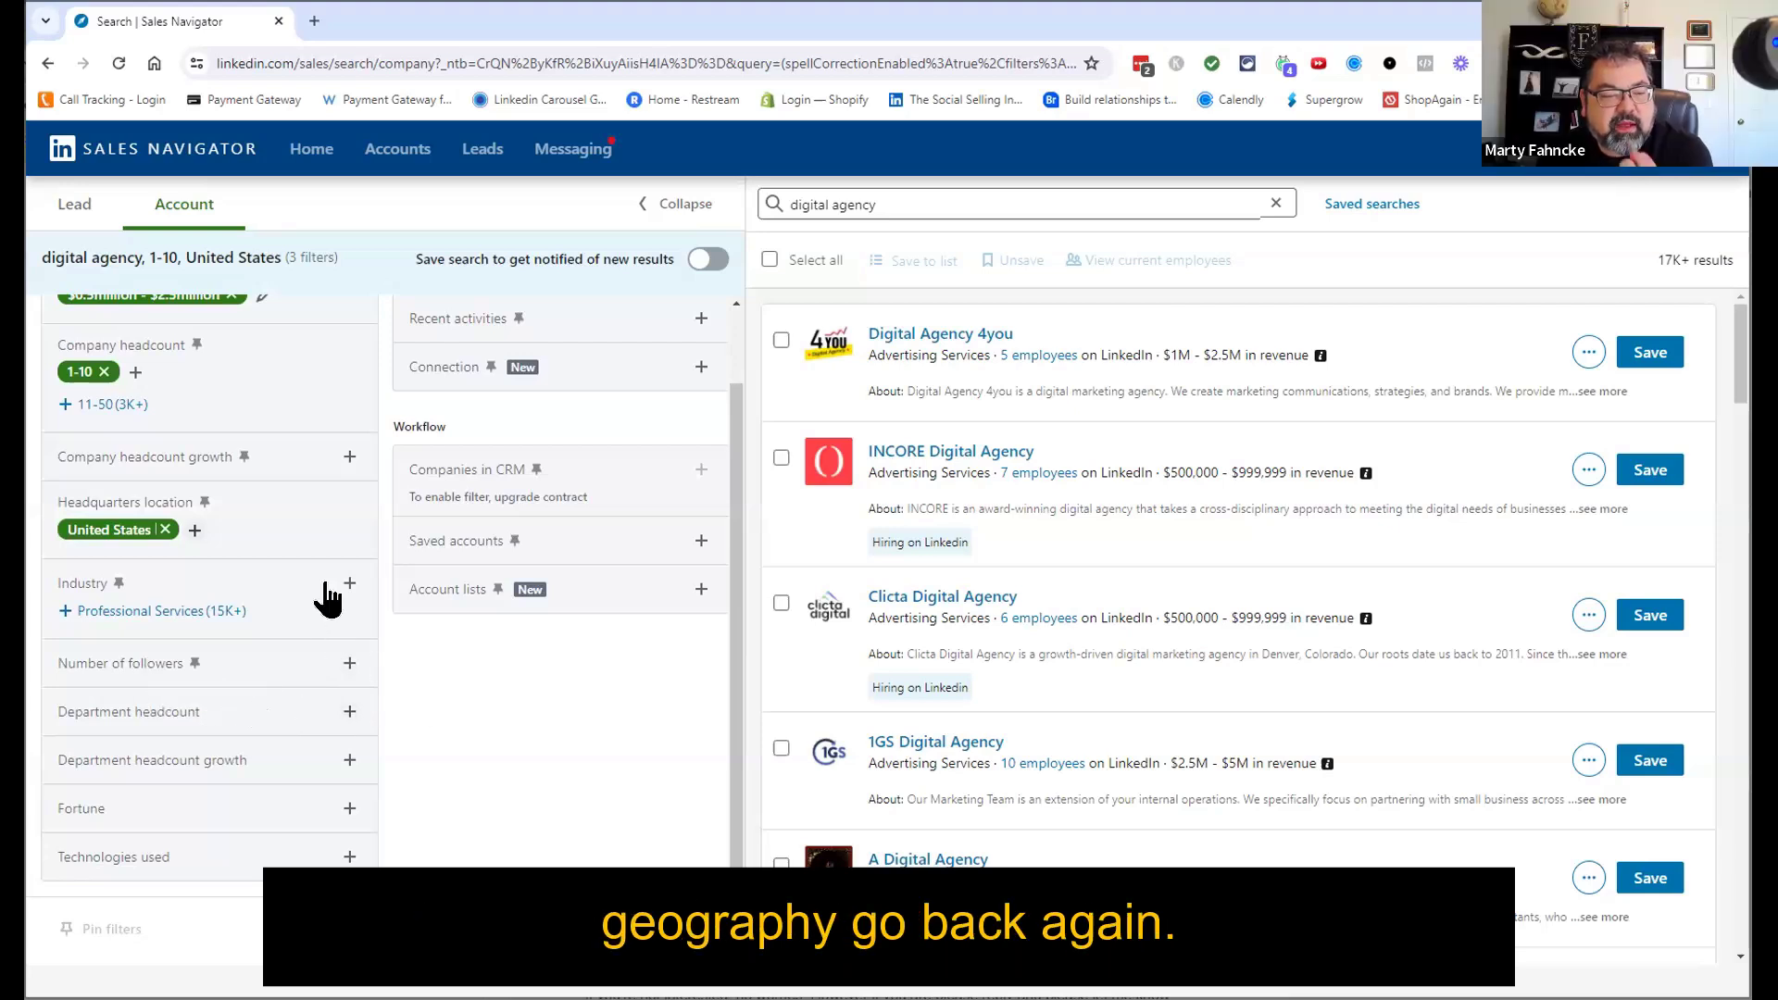
click(194, 528)
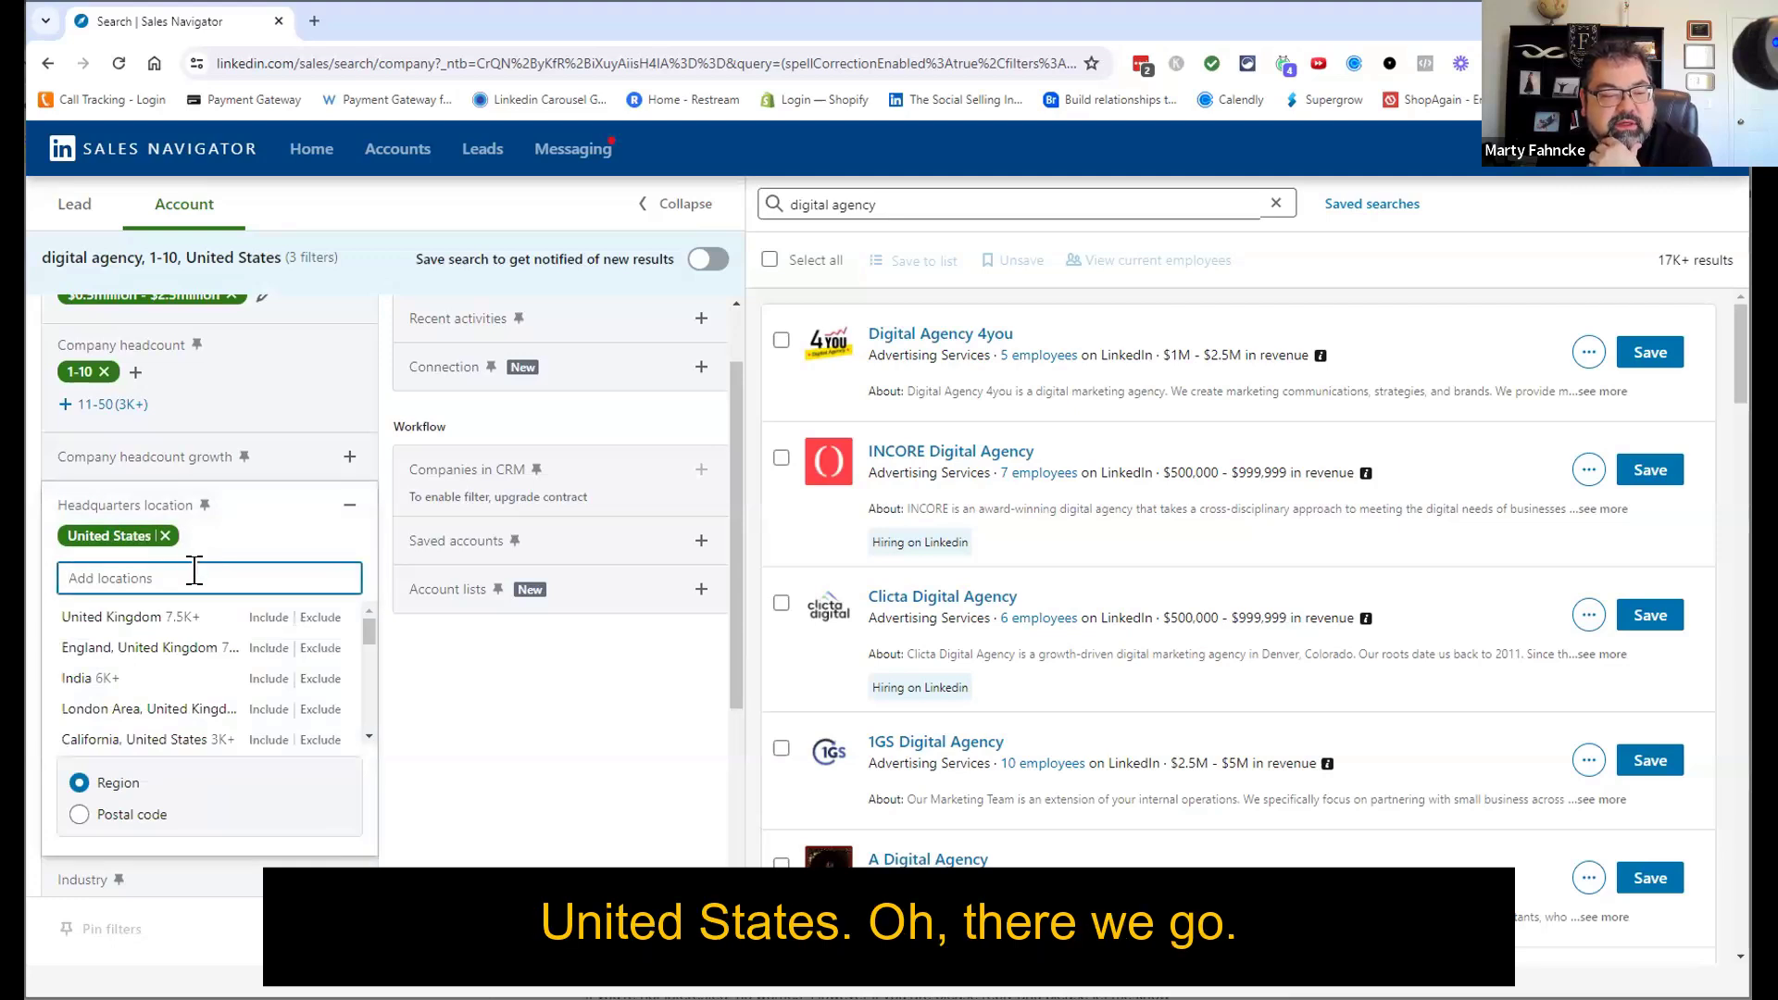
text(denver)
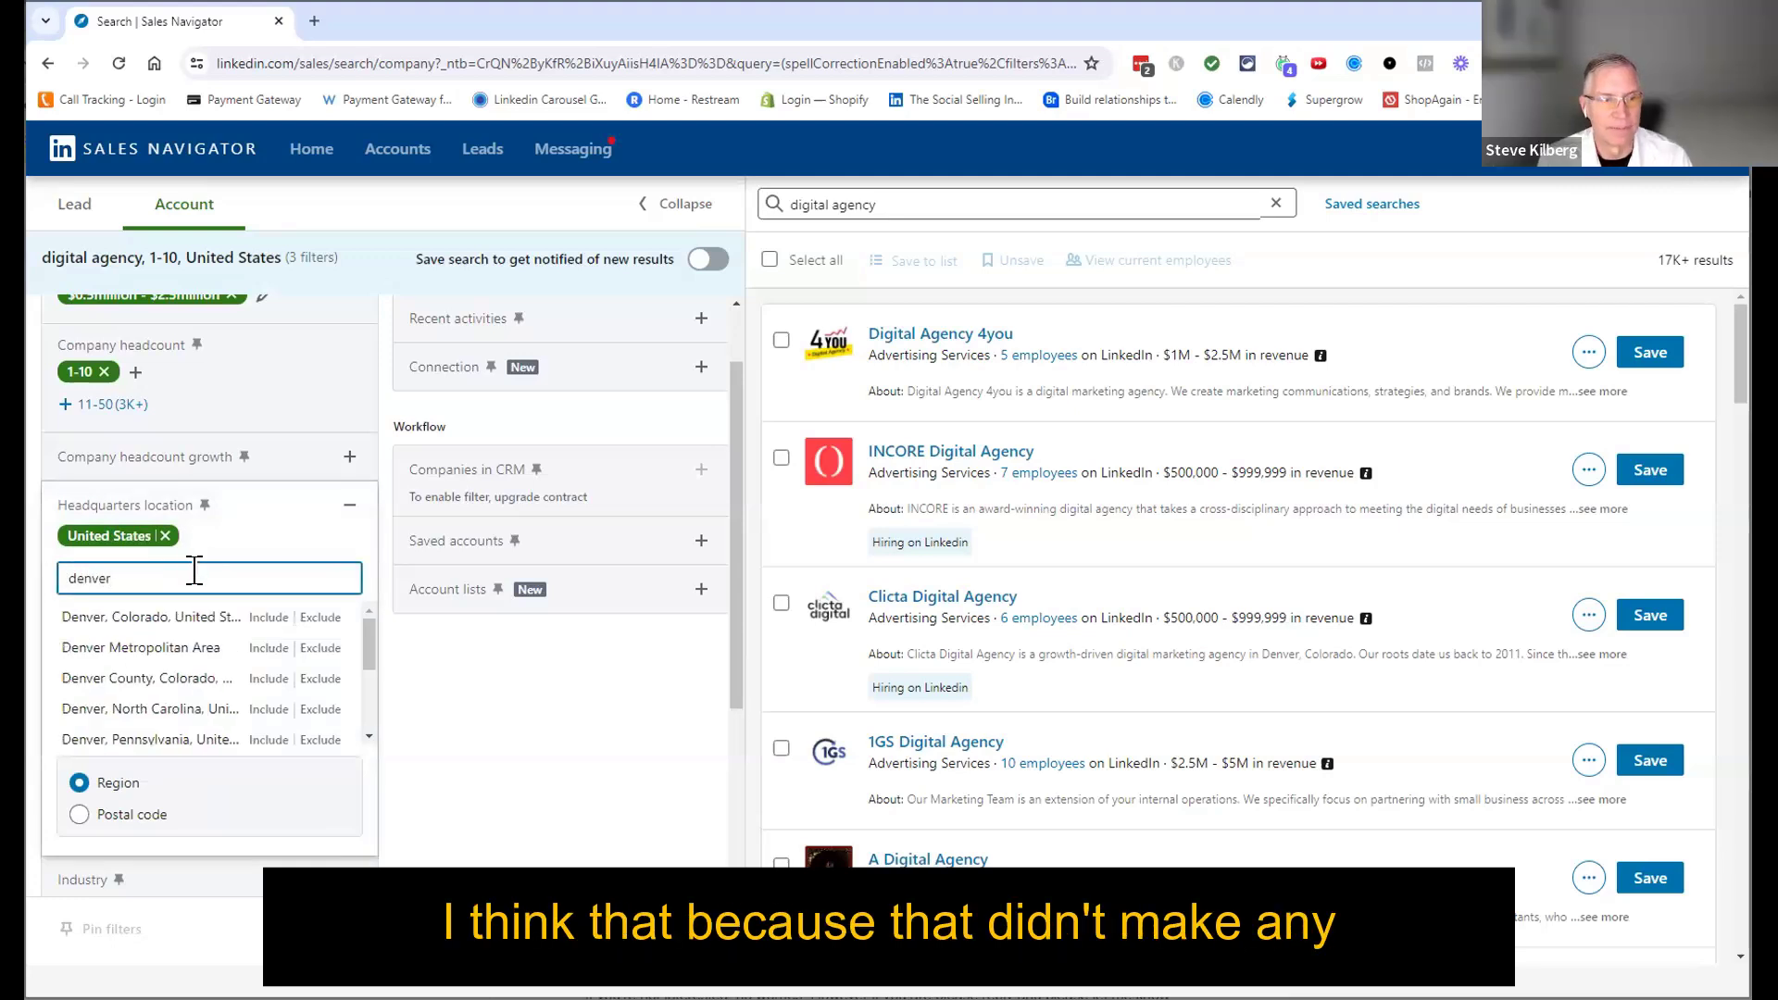
click(268, 647)
click(154, 534)
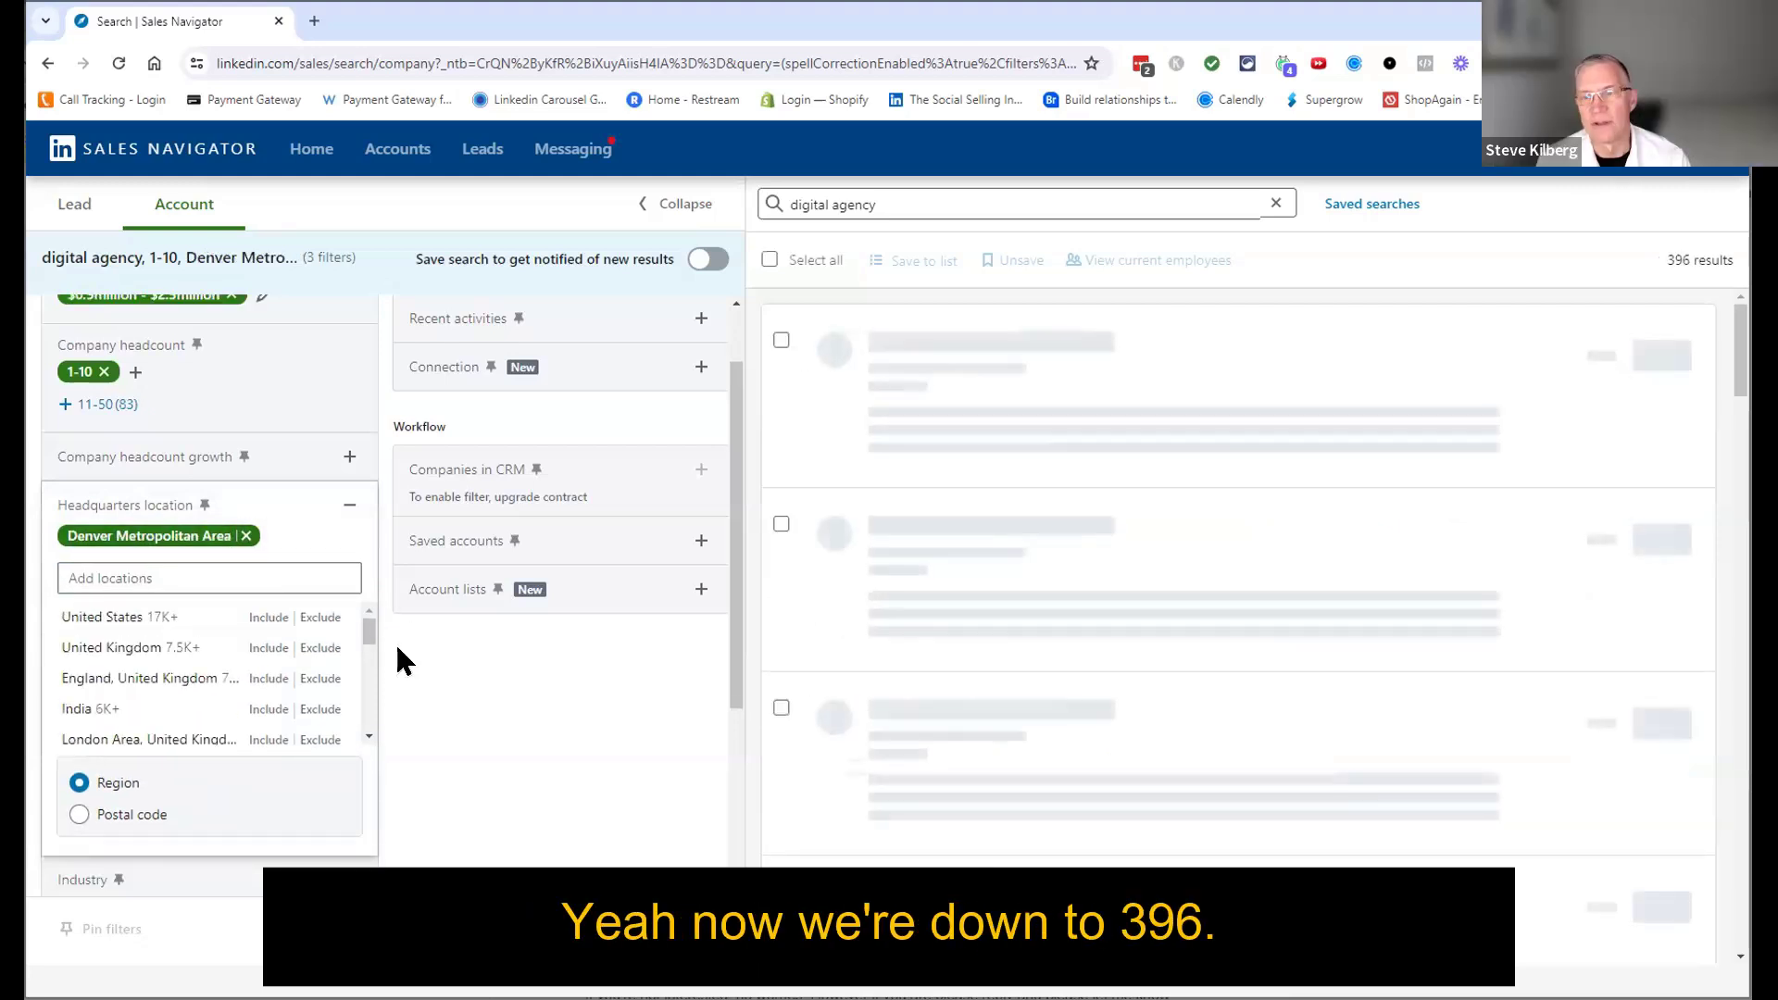
click(1619, 243)
double_click(1676, 259)
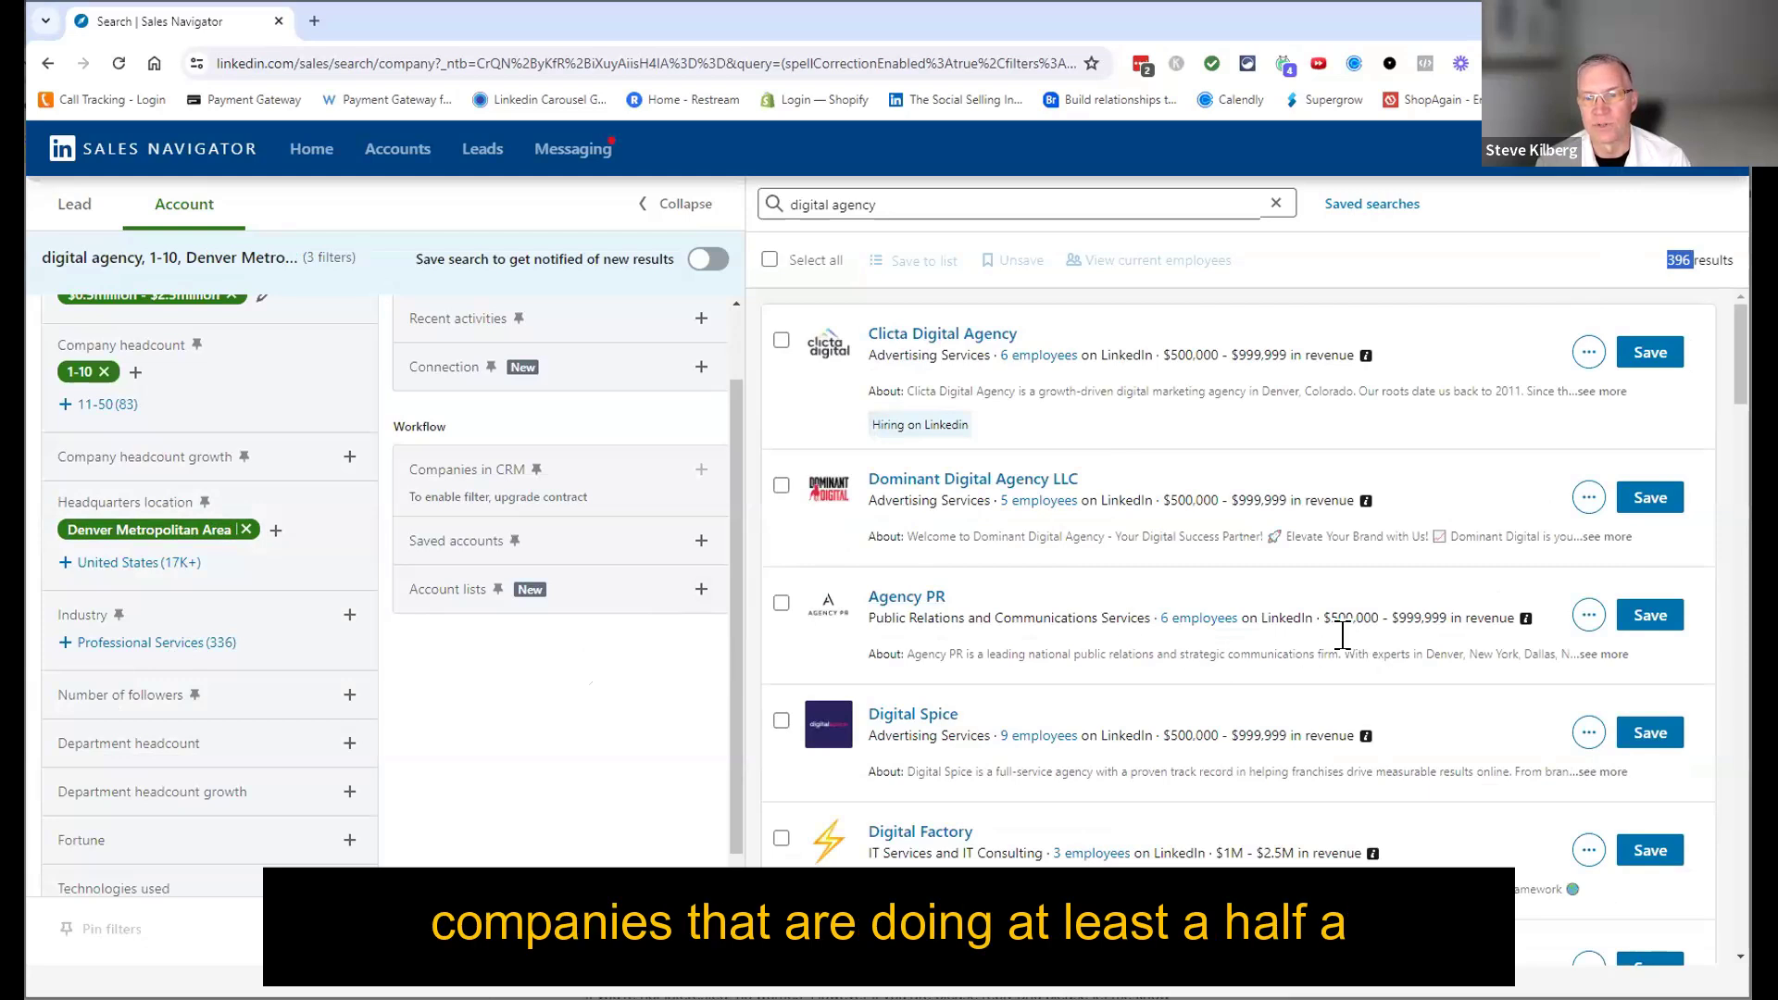
Step: Open the Clicta Digital Agency account page in a new browser tab and switch to it
click(1174, 352)
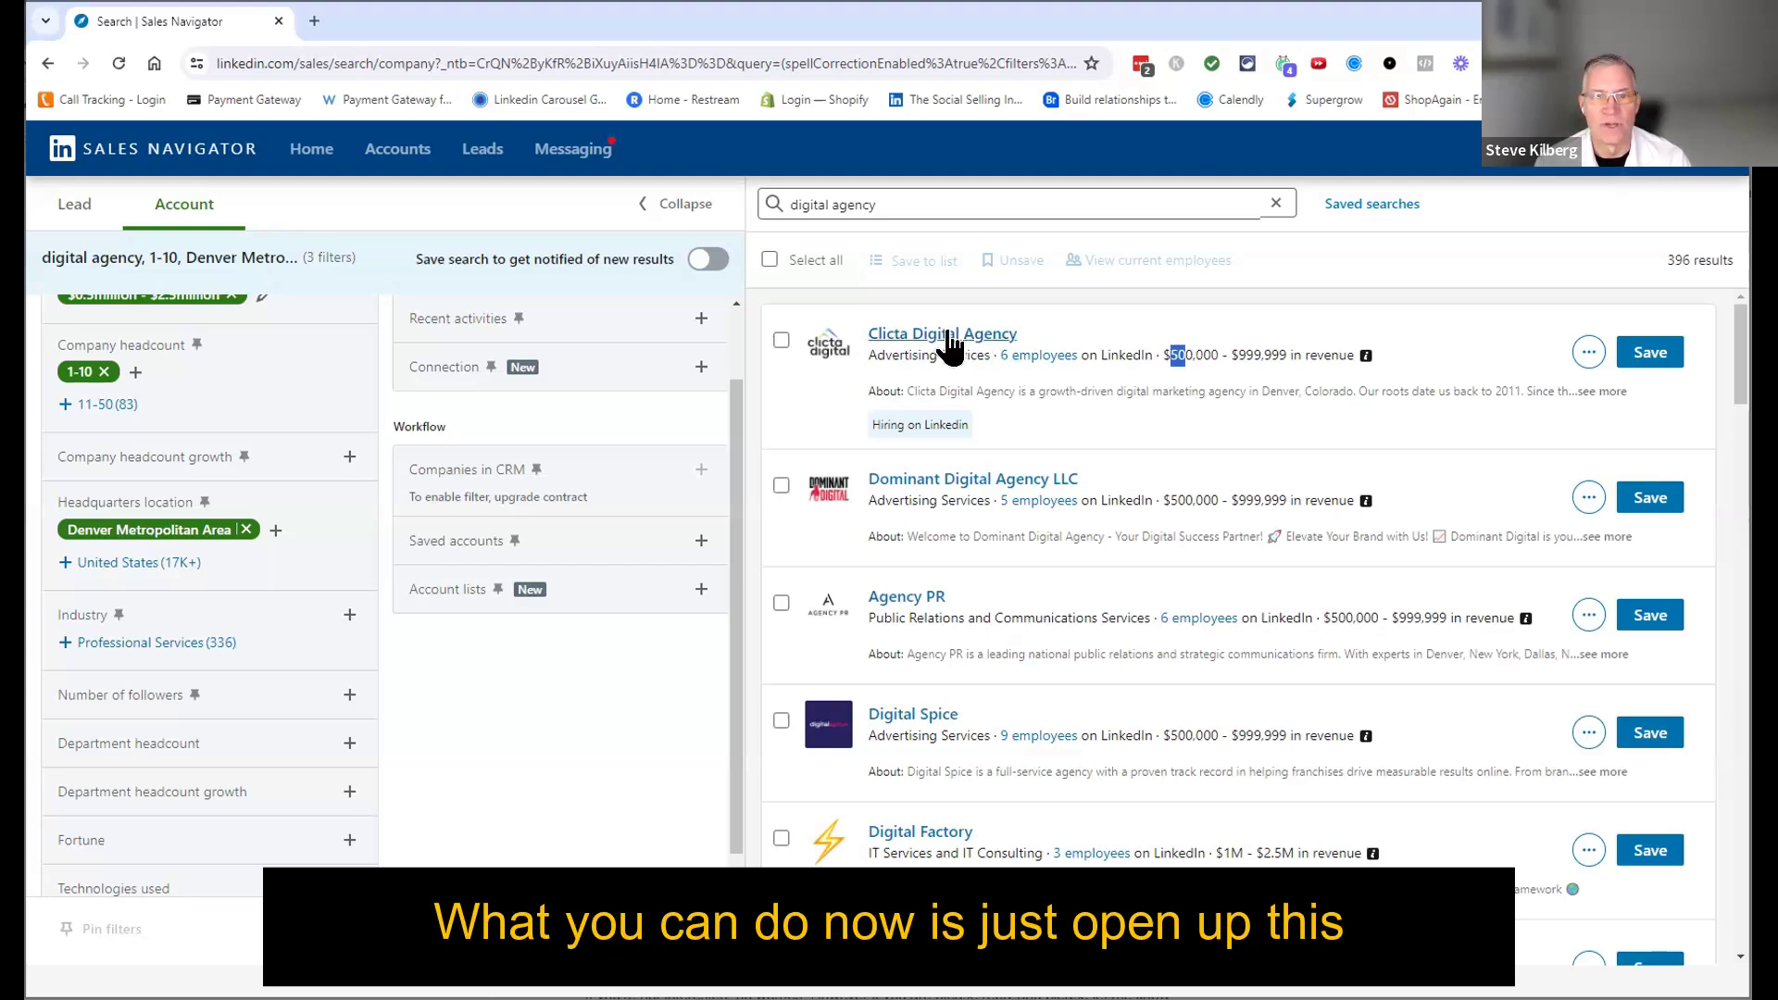
right_click(1014, 343)
click(1020, 352)
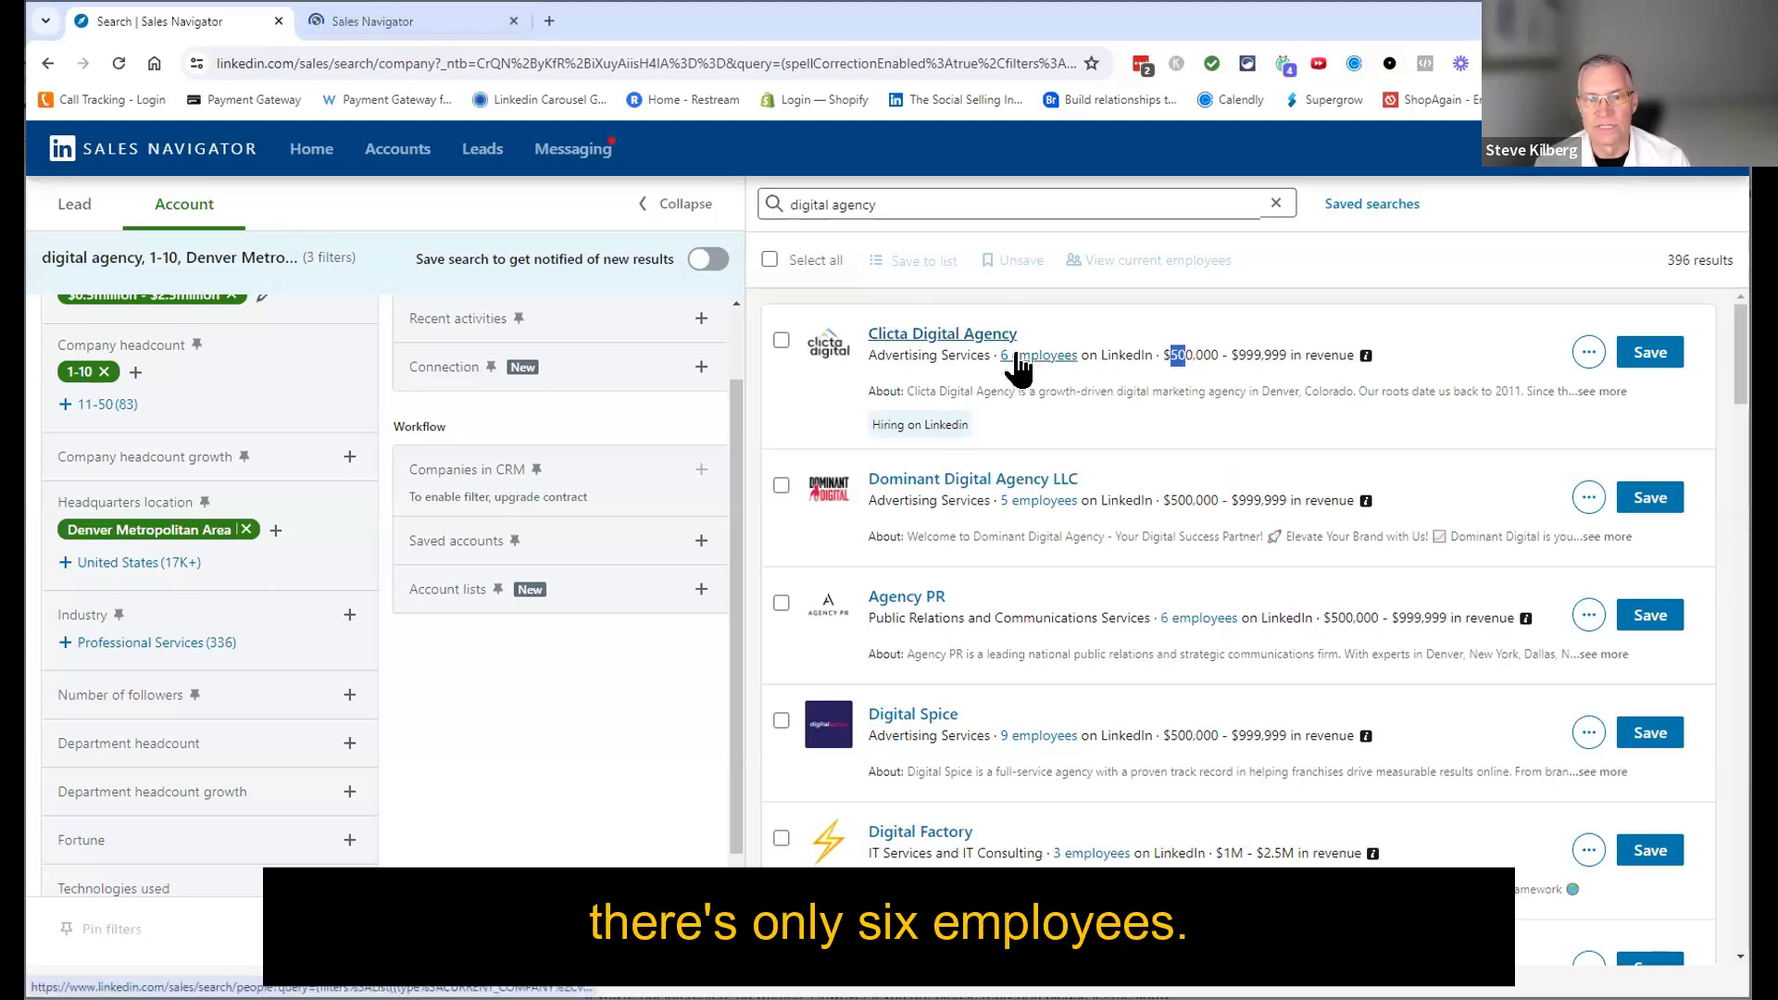
click(392, 23)
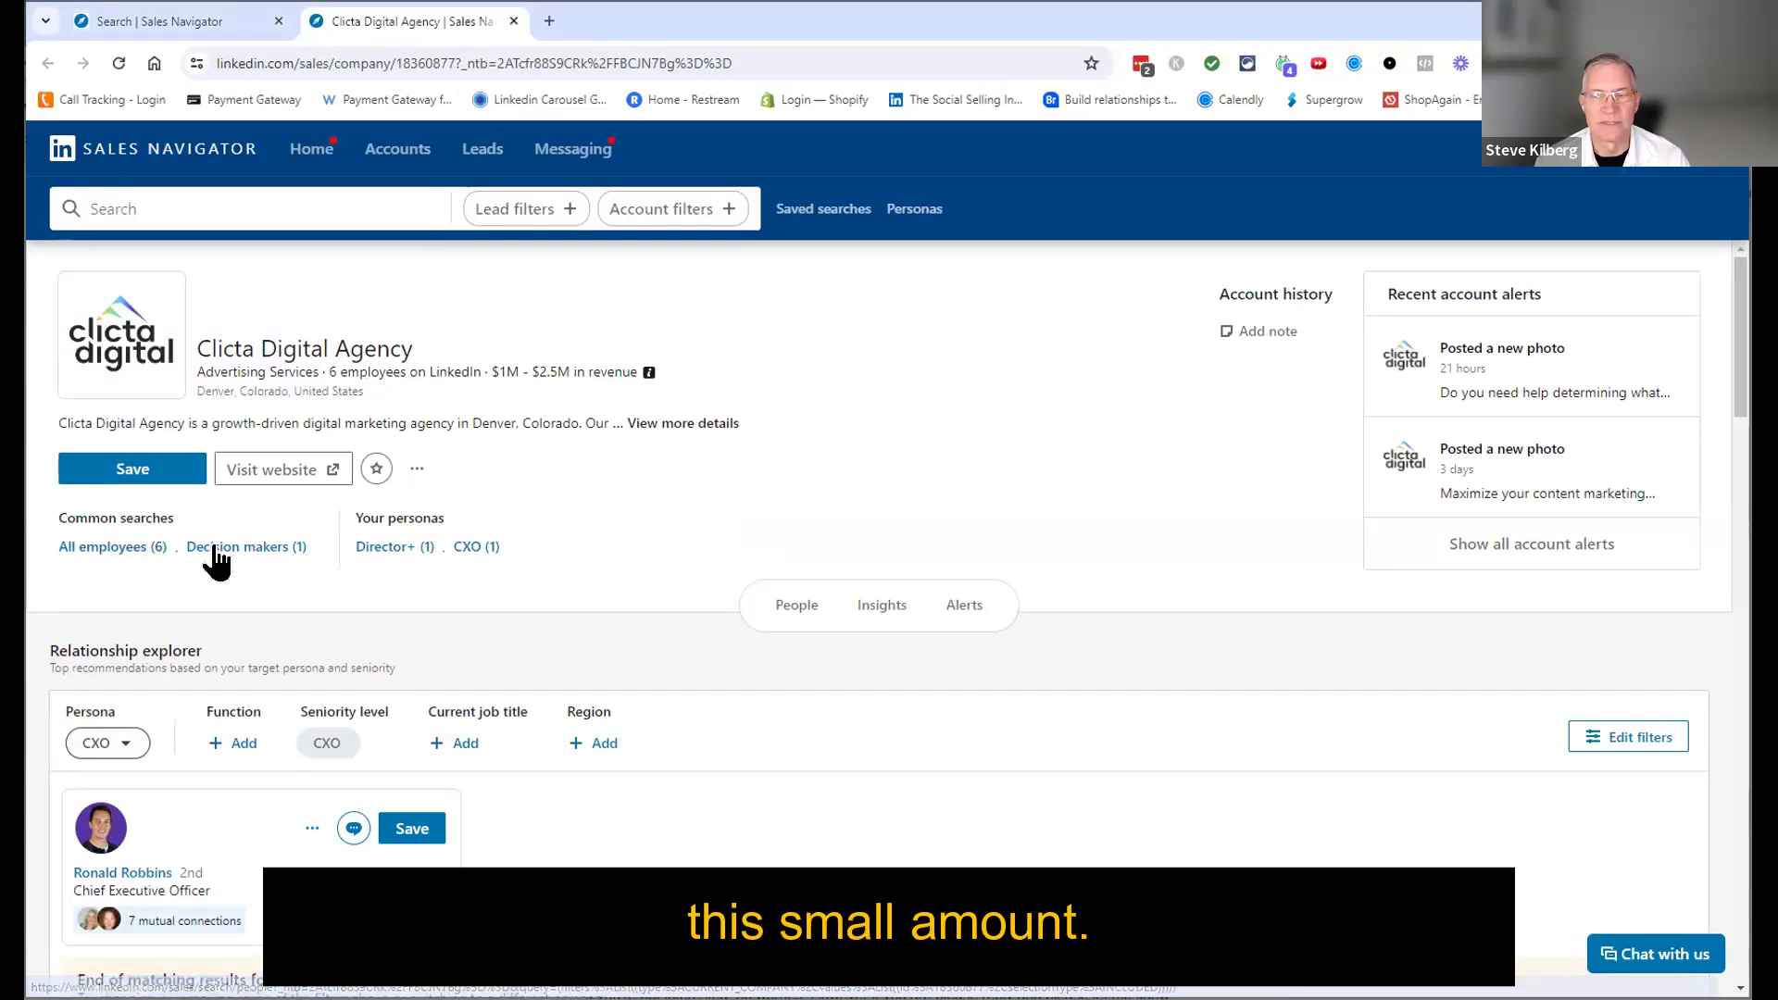
Step: List all employees of Clicta Digital Agency and look through their roles
click(99, 548)
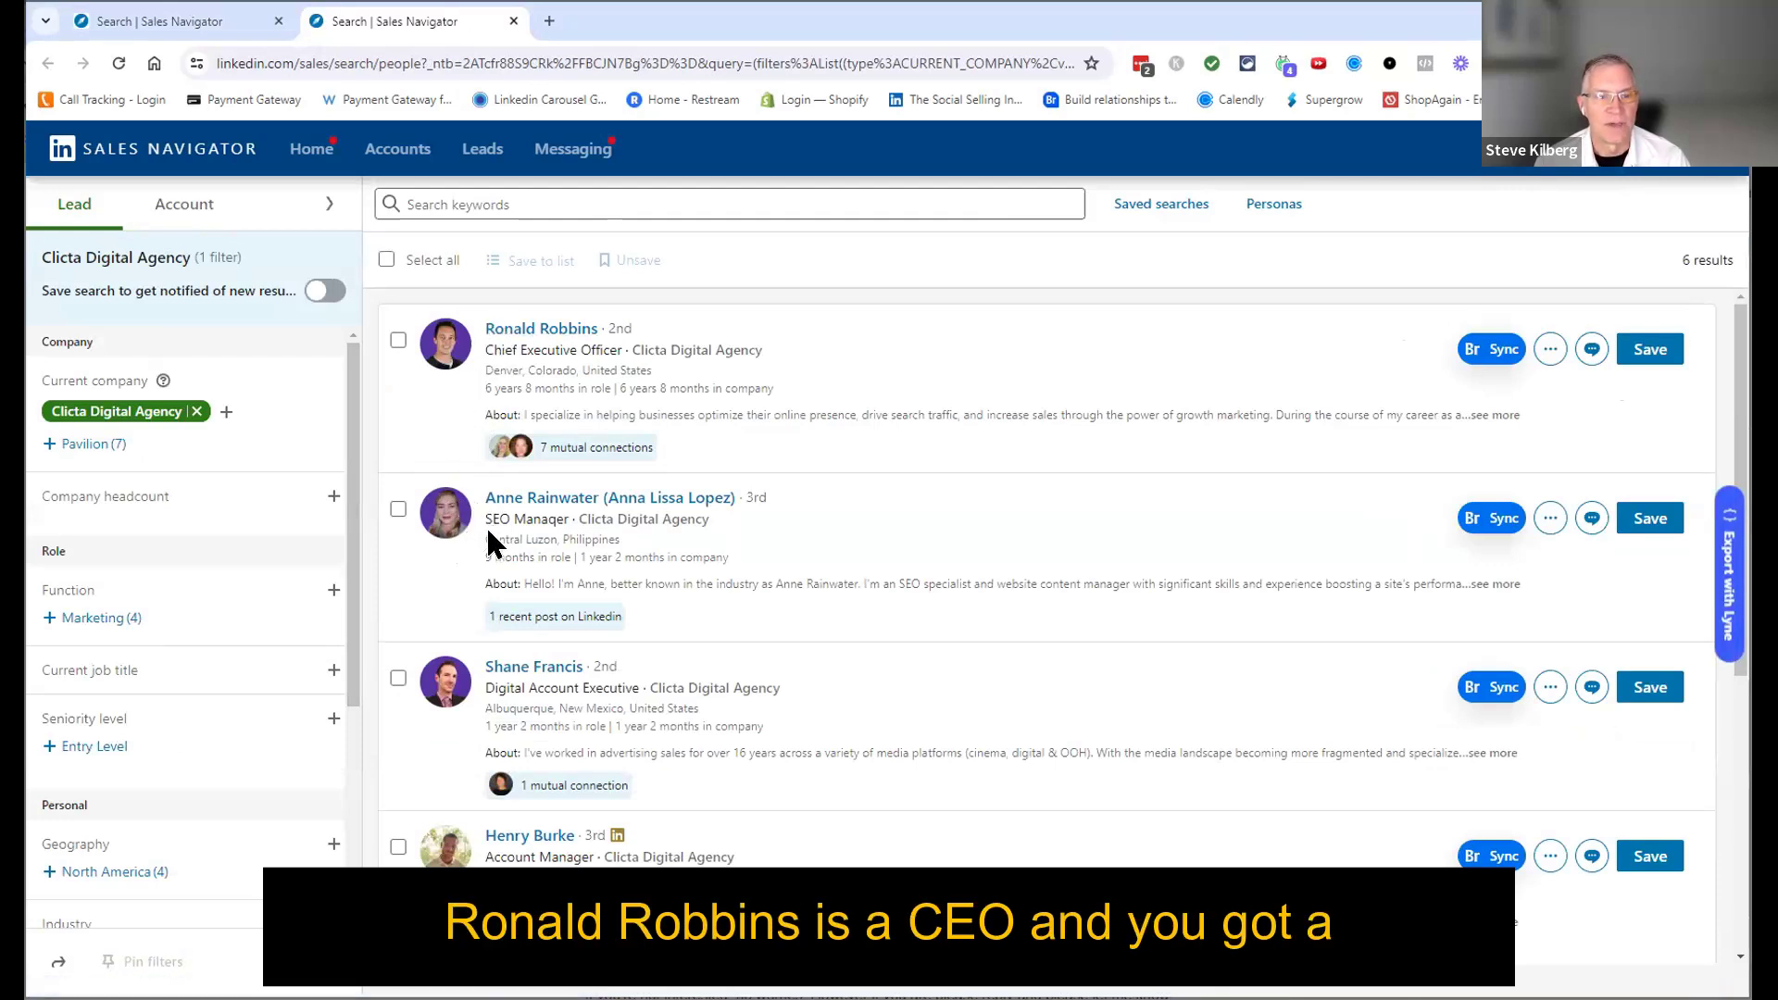
scroll(464, 579, down, 1)
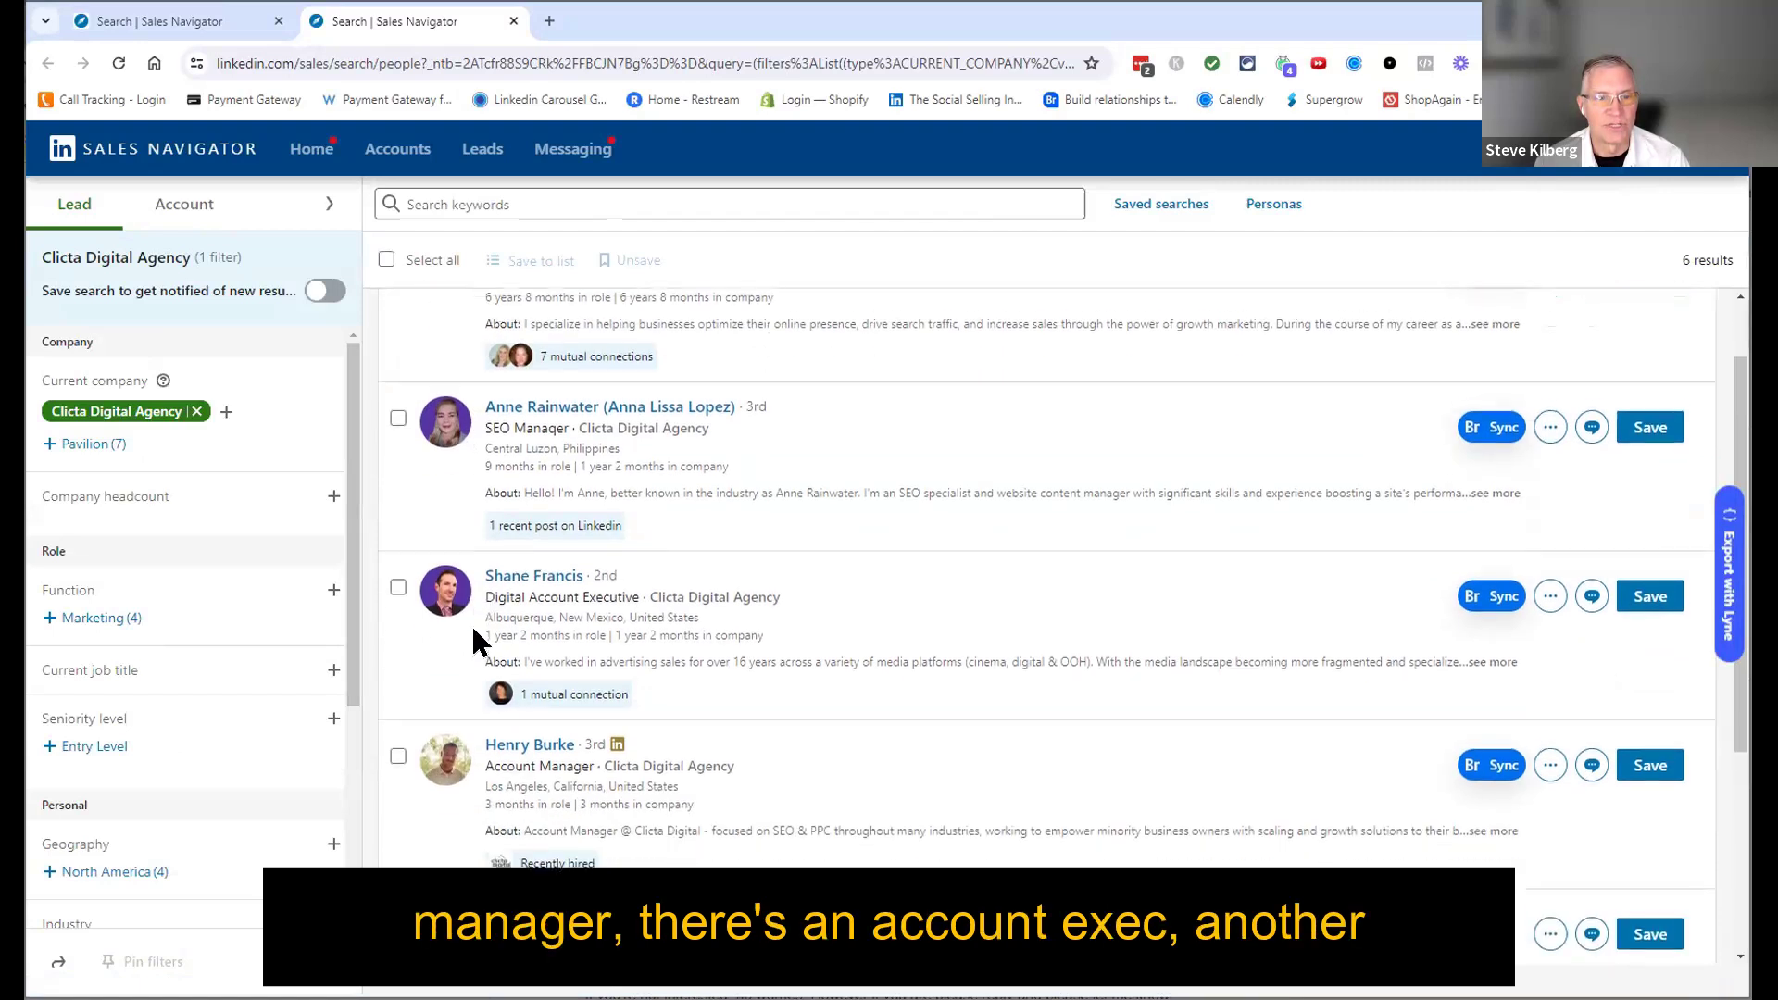
scroll(454, 757, down, 2)
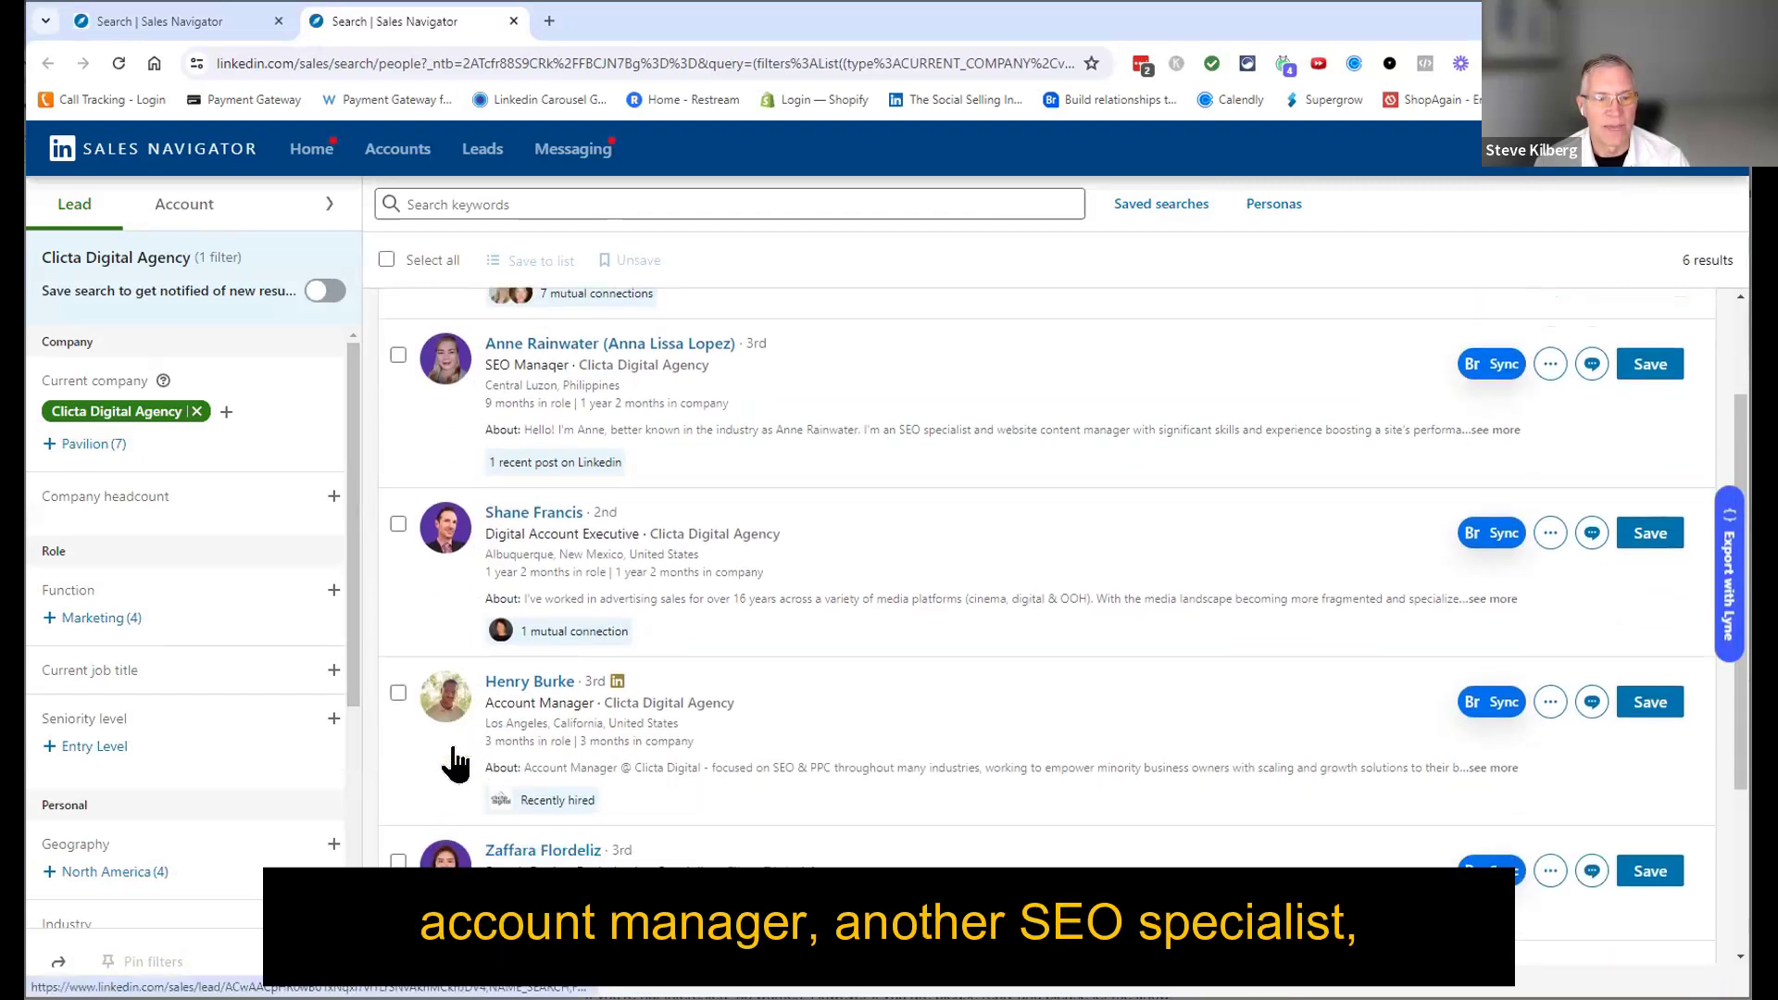
scroll(453, 742, down, 1)
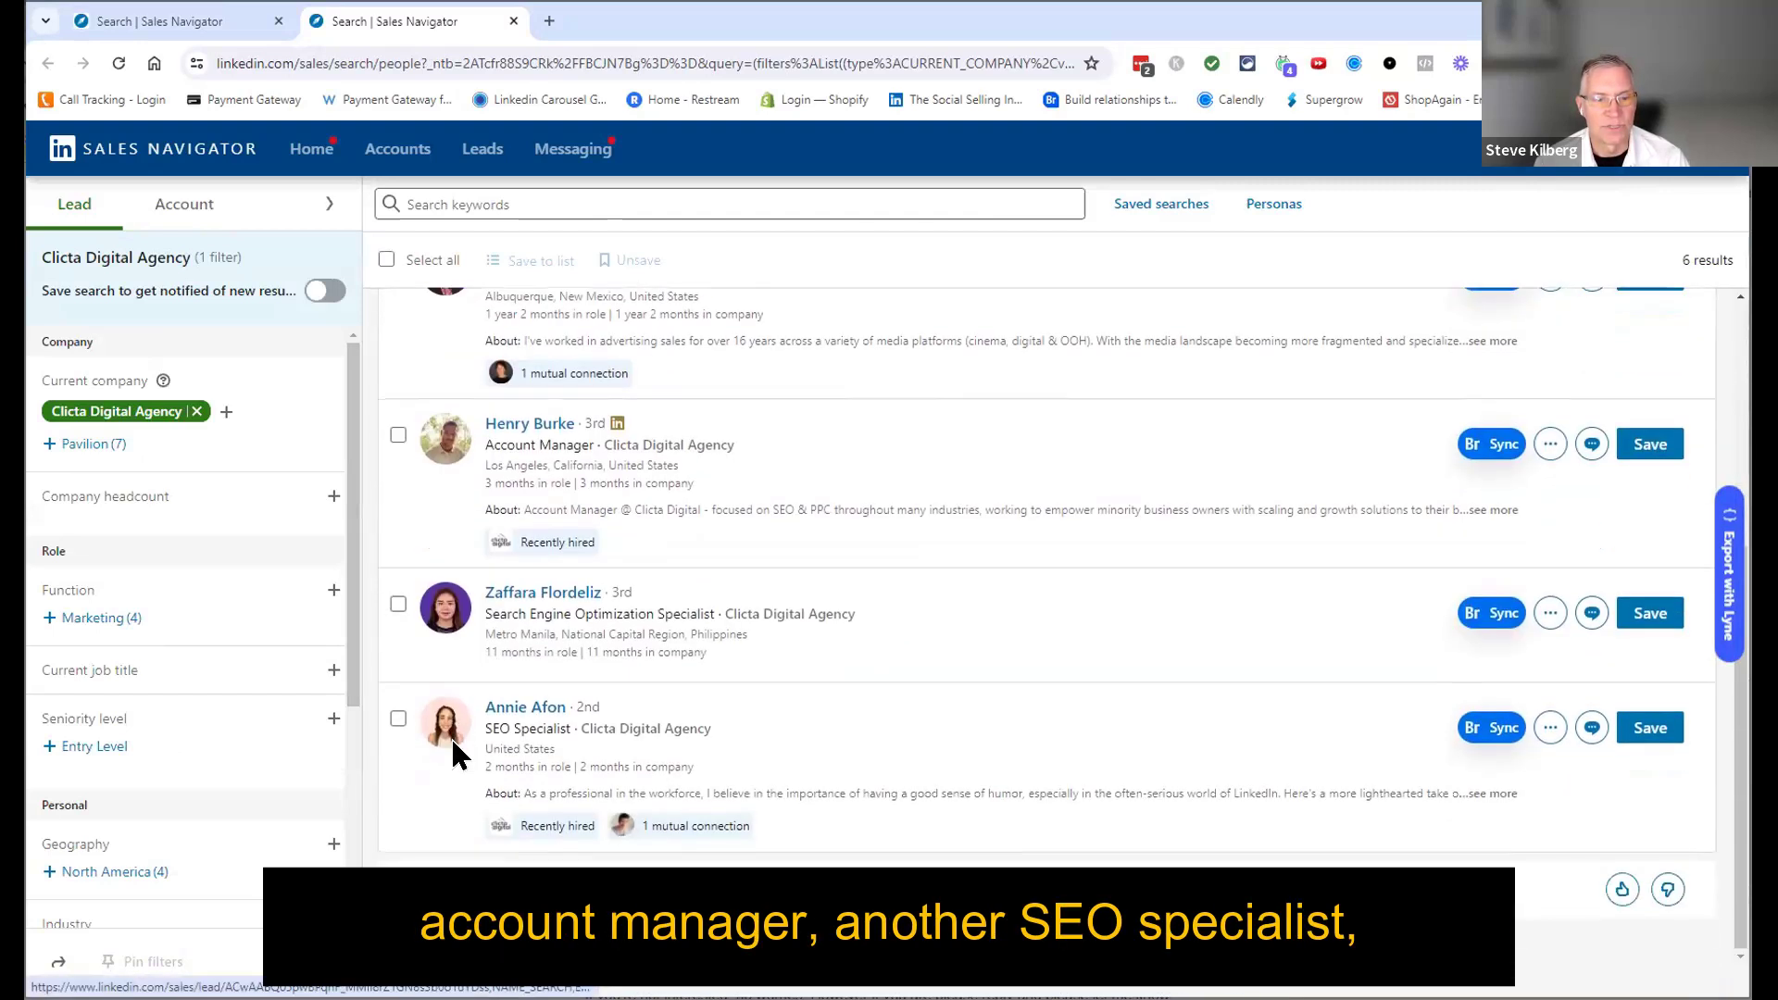
scroll(453, 742, up, 4)
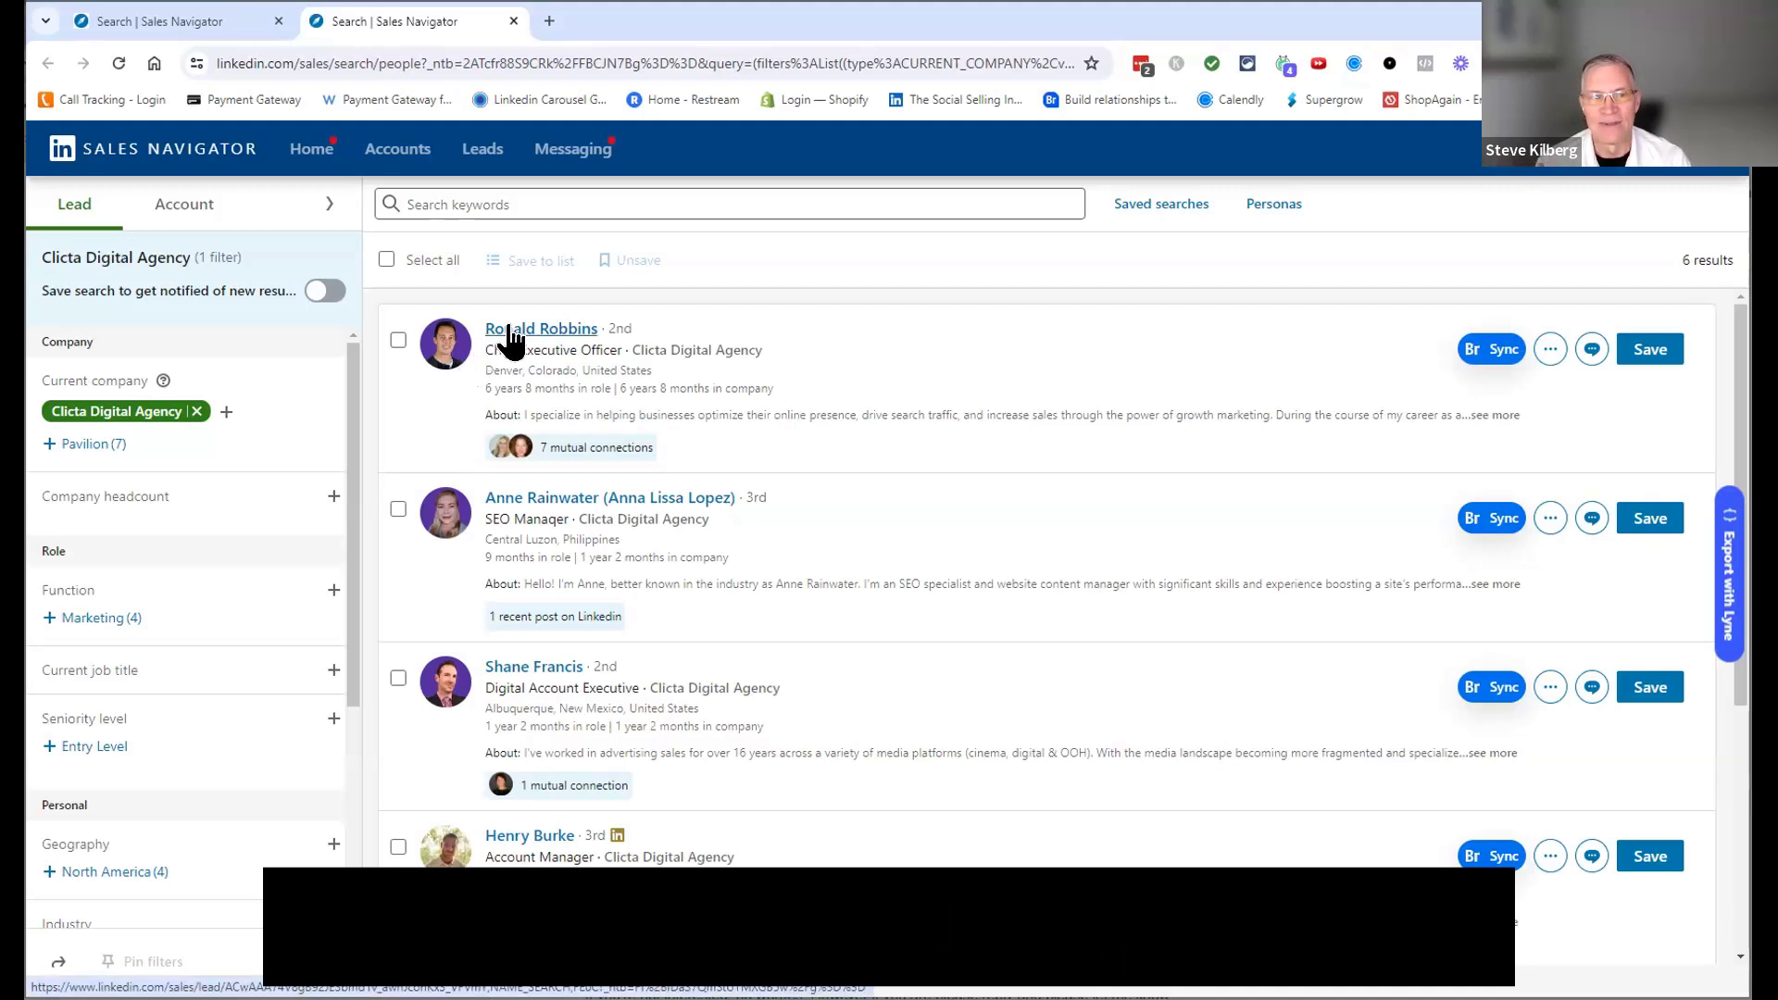
Step: Open the Chief Executive Officer's lead profile in a new browser tab and look through the recent LinkedIn activity
right_click(568, 332)
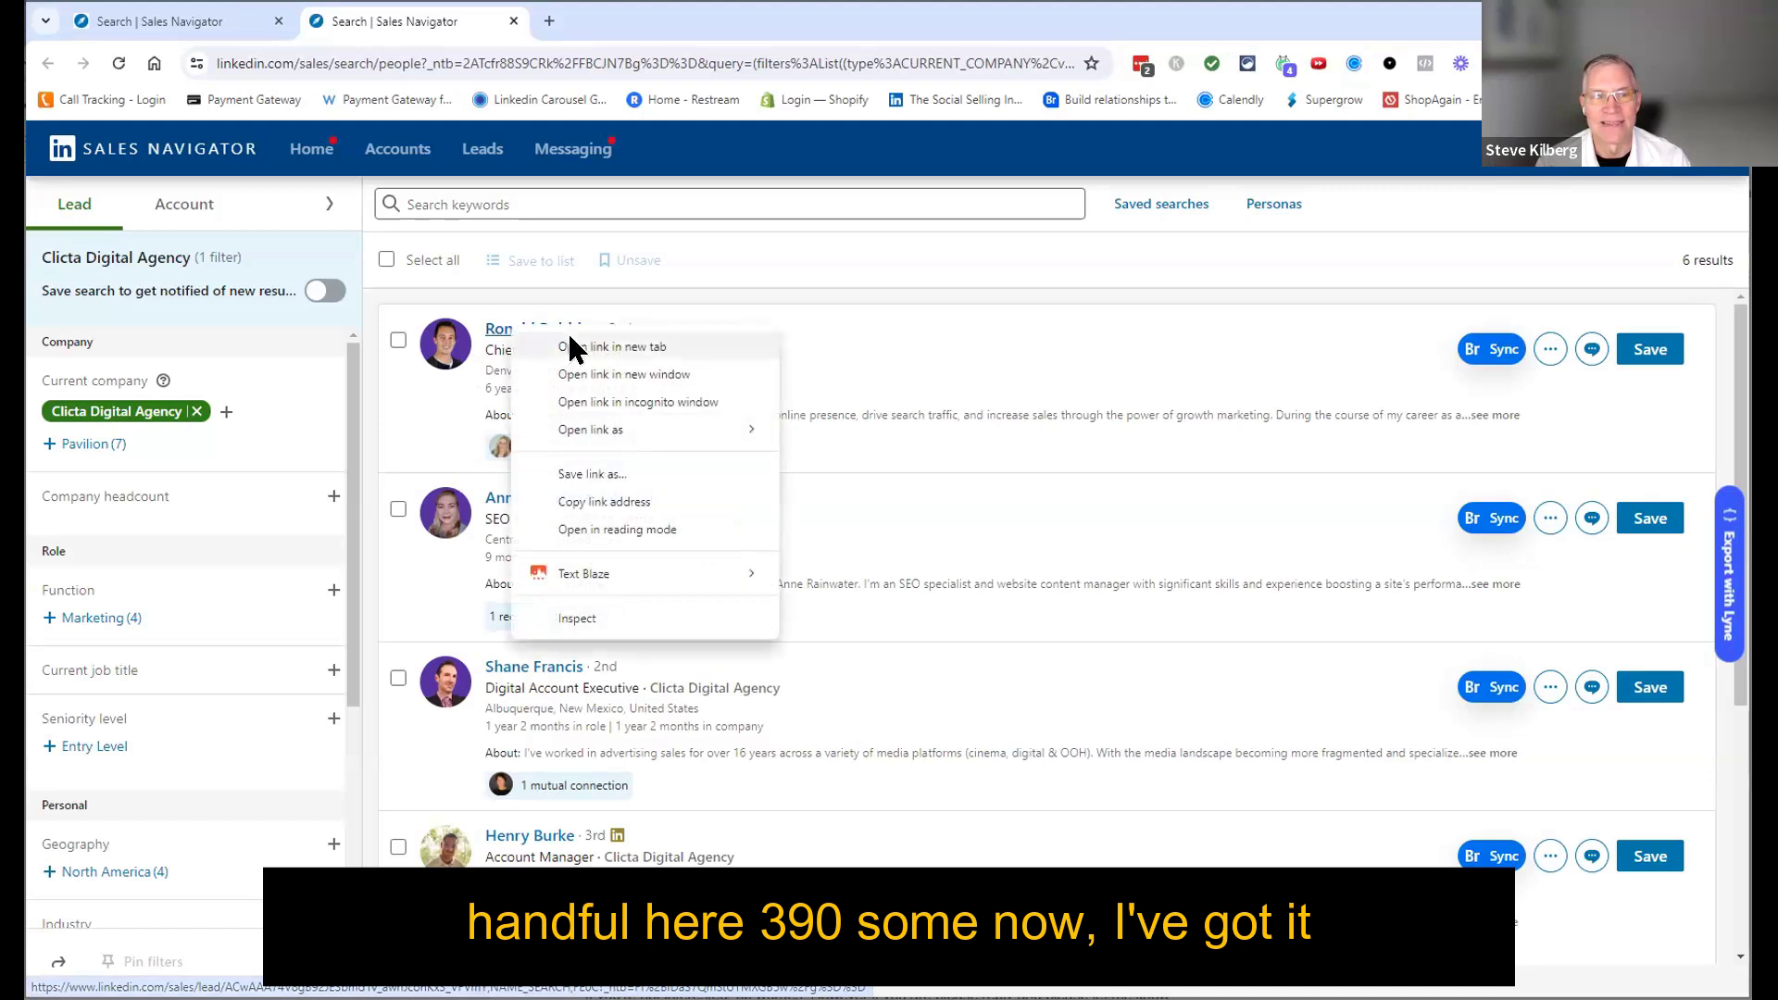
click(593, 343)
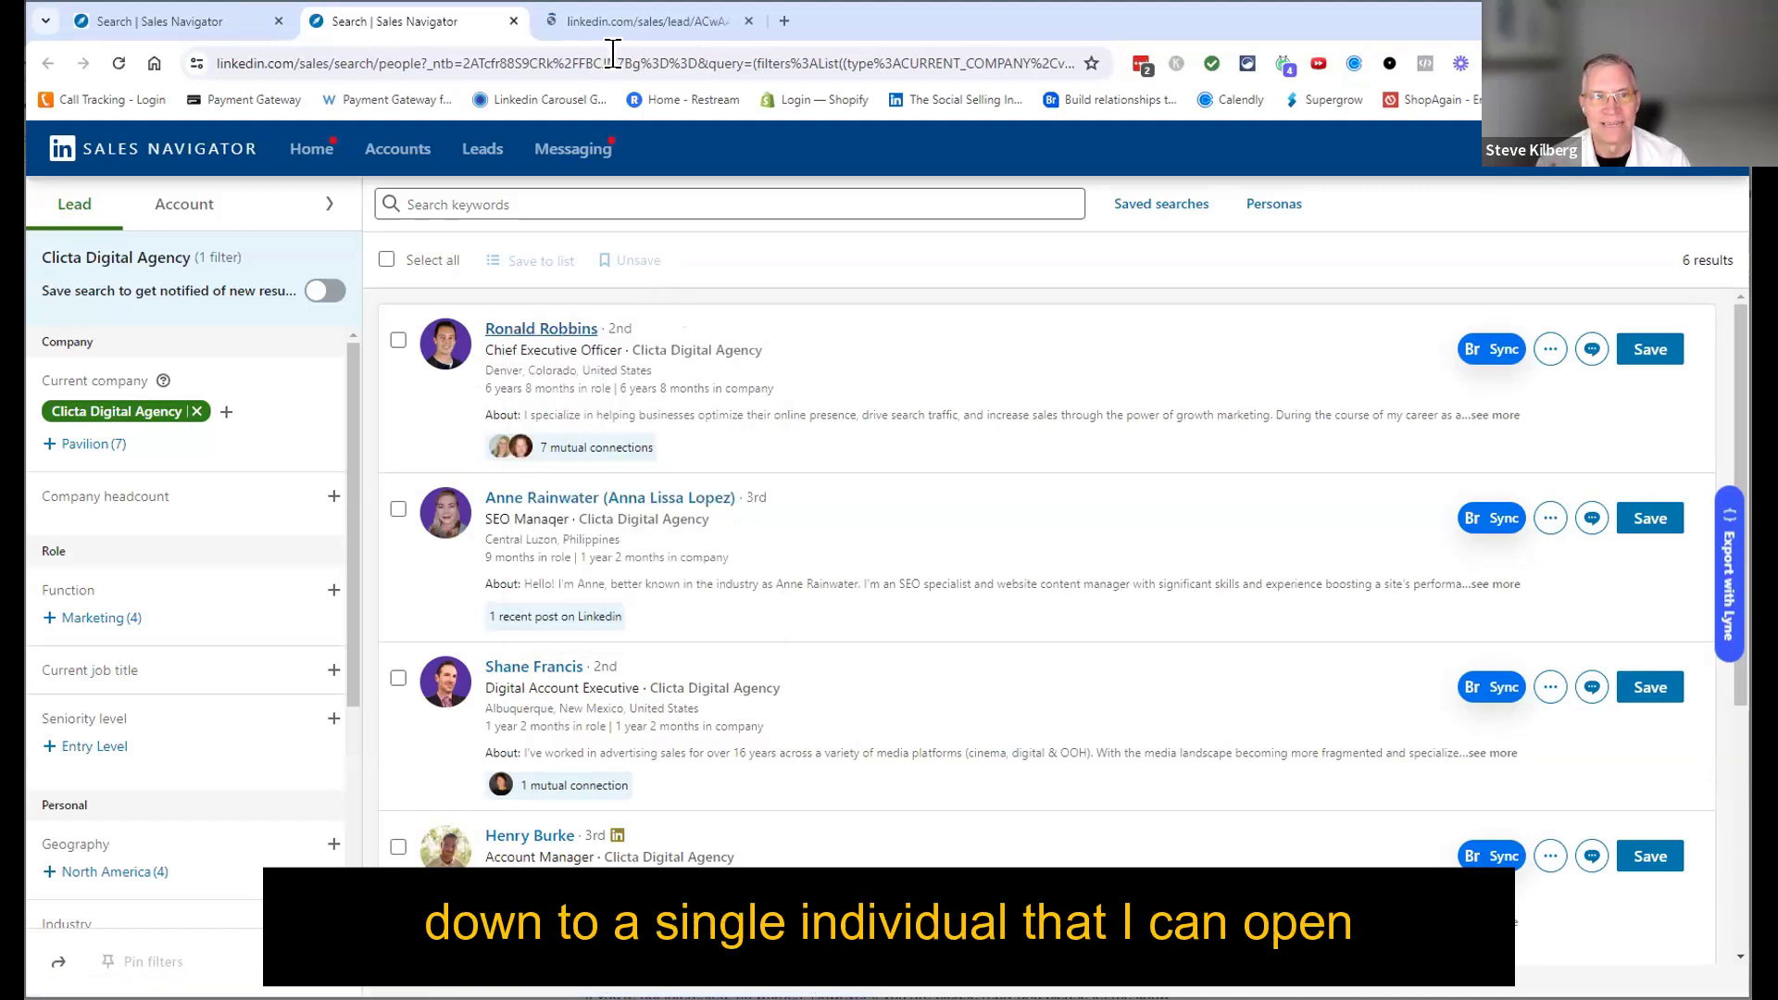
click(630, 28)
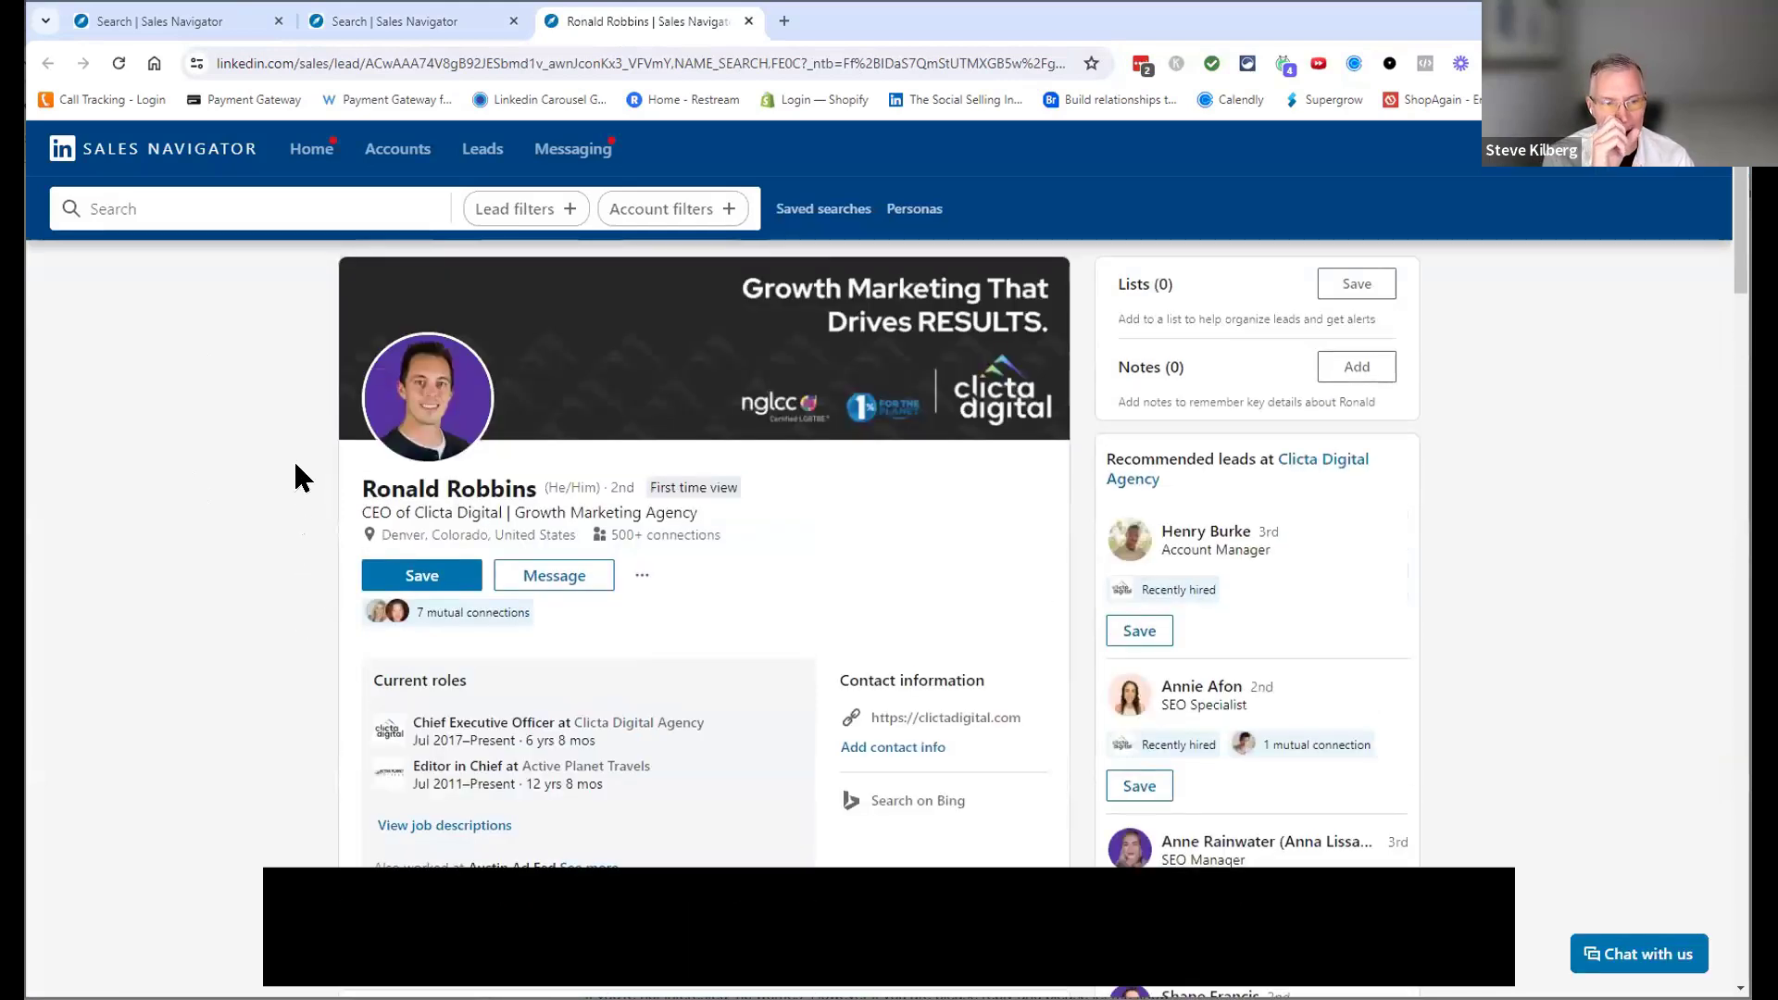
scroll(287, 500, down, 1)
scroll(280, 501, down, 6)
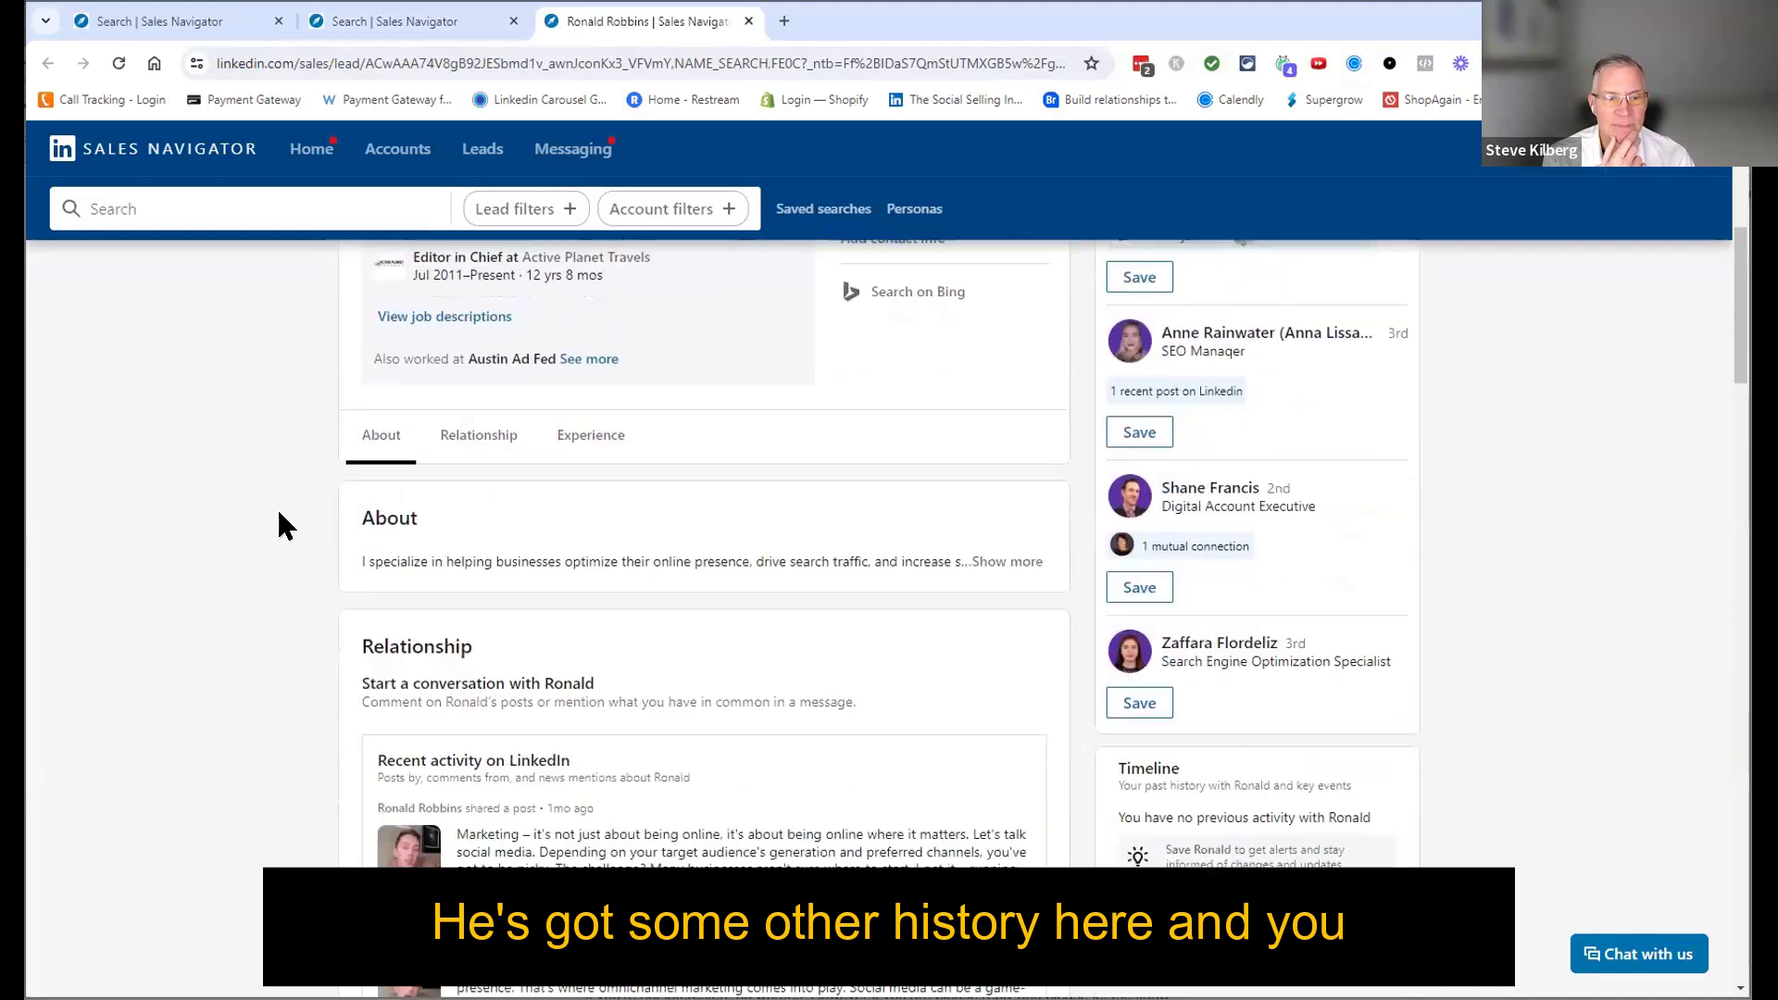
scroll(279, 513, down, 4)
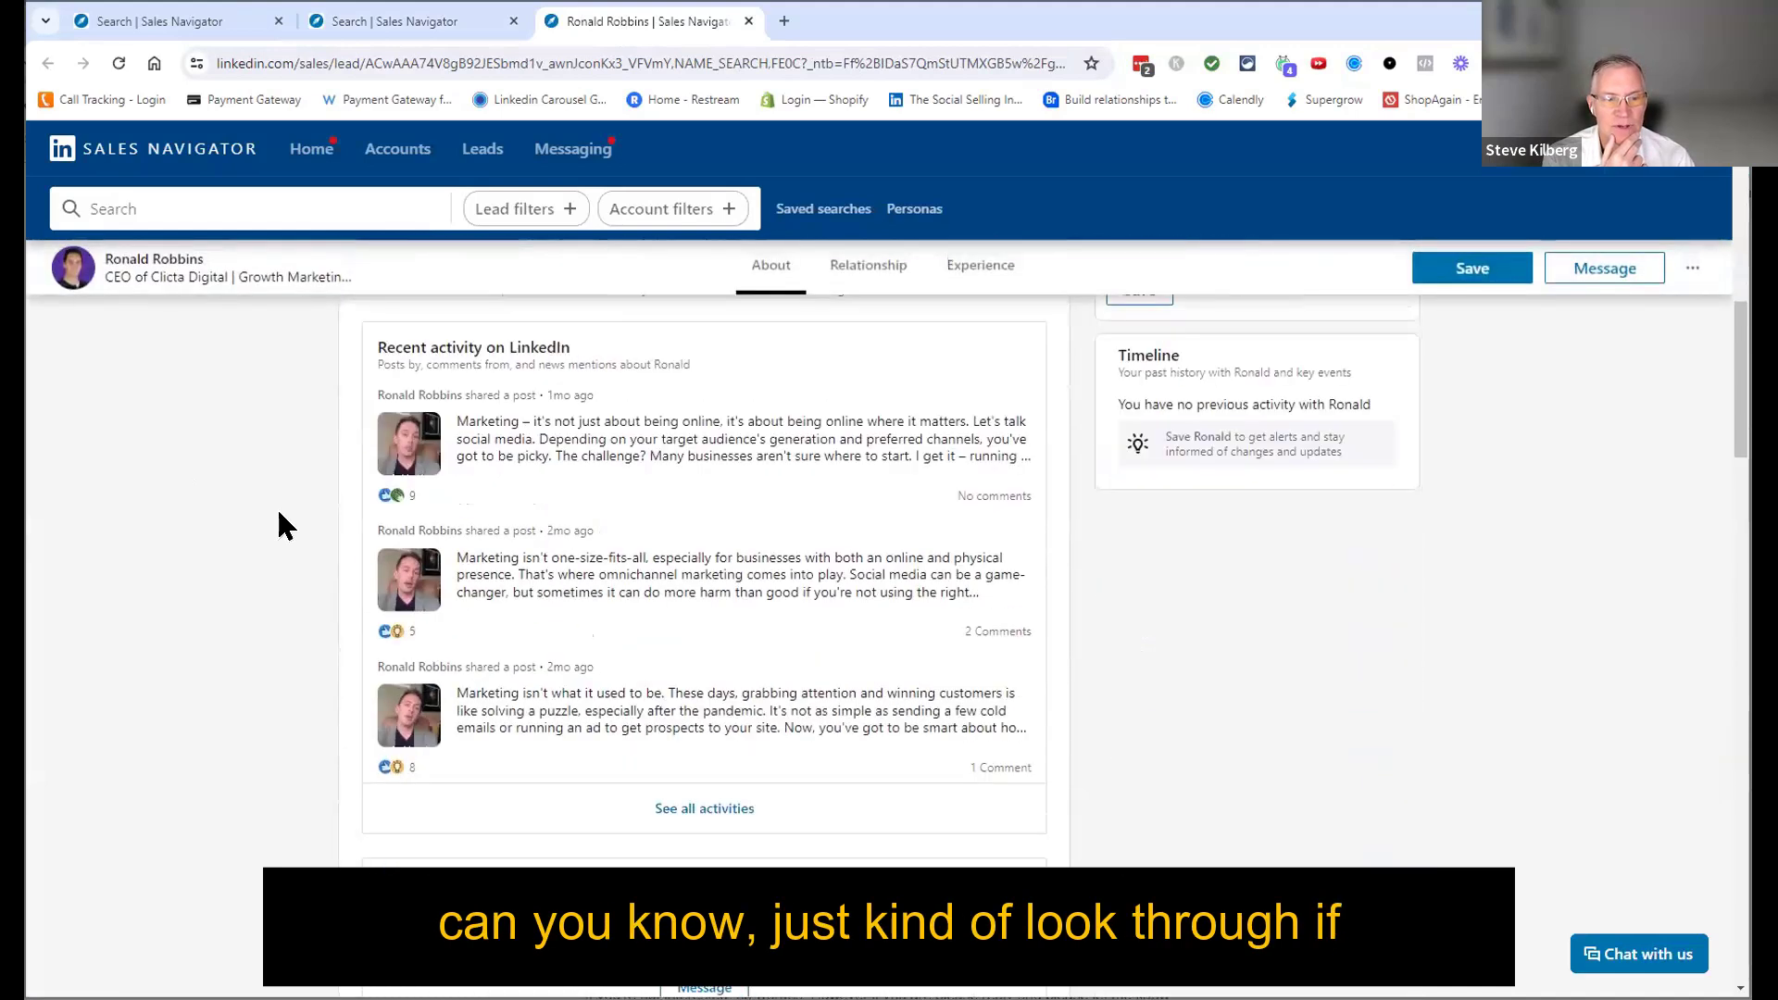
scroll(275, 514, up, 4)
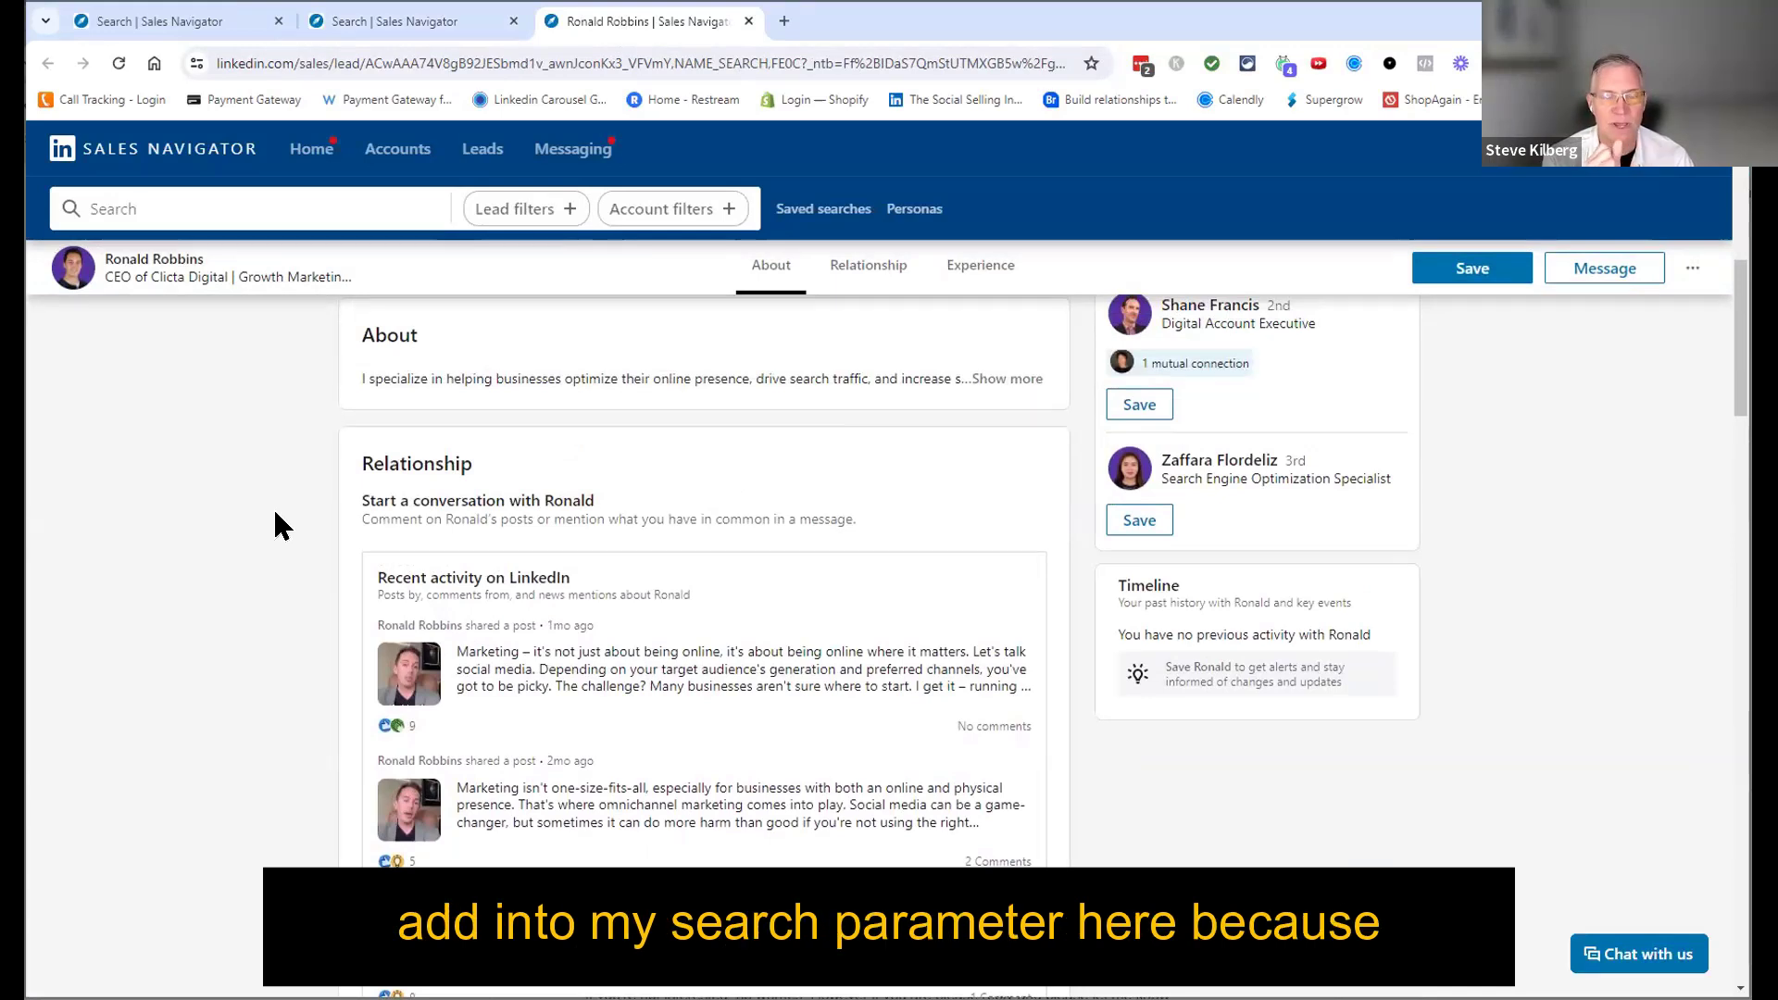
scroll(274, 507, down, 2)
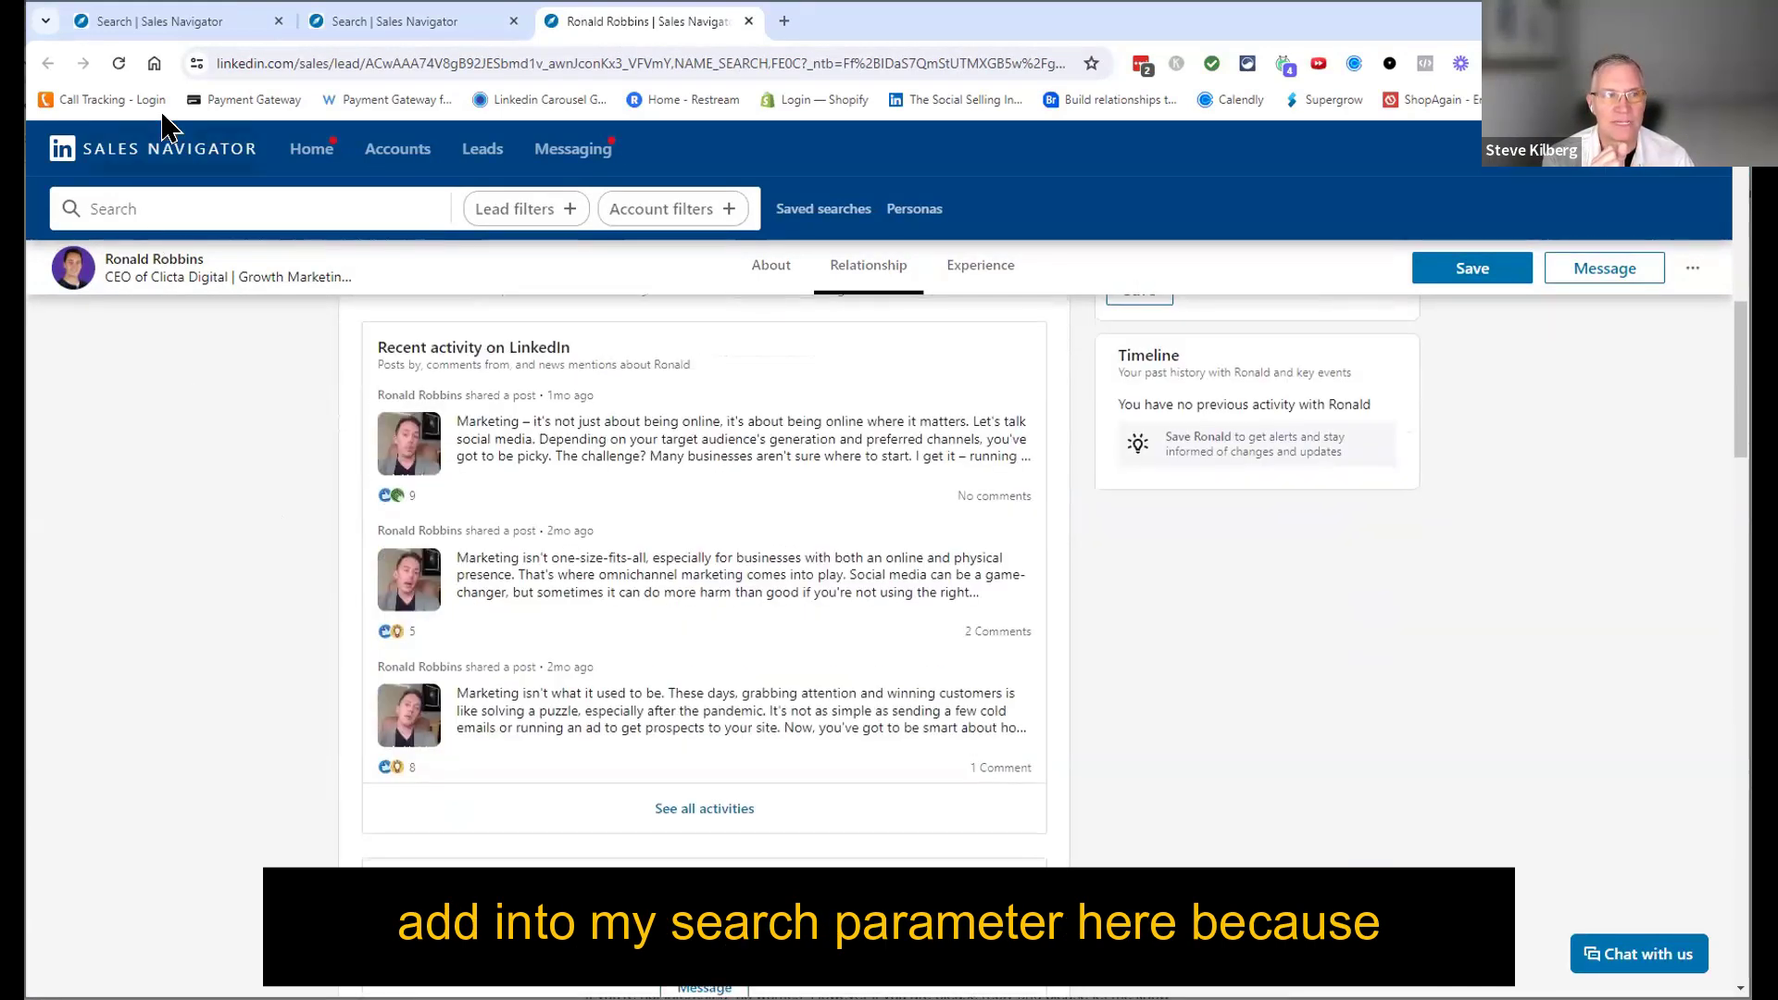
Step: Return to the account search and check which options the Recent activities filter offers
click(190, 30)
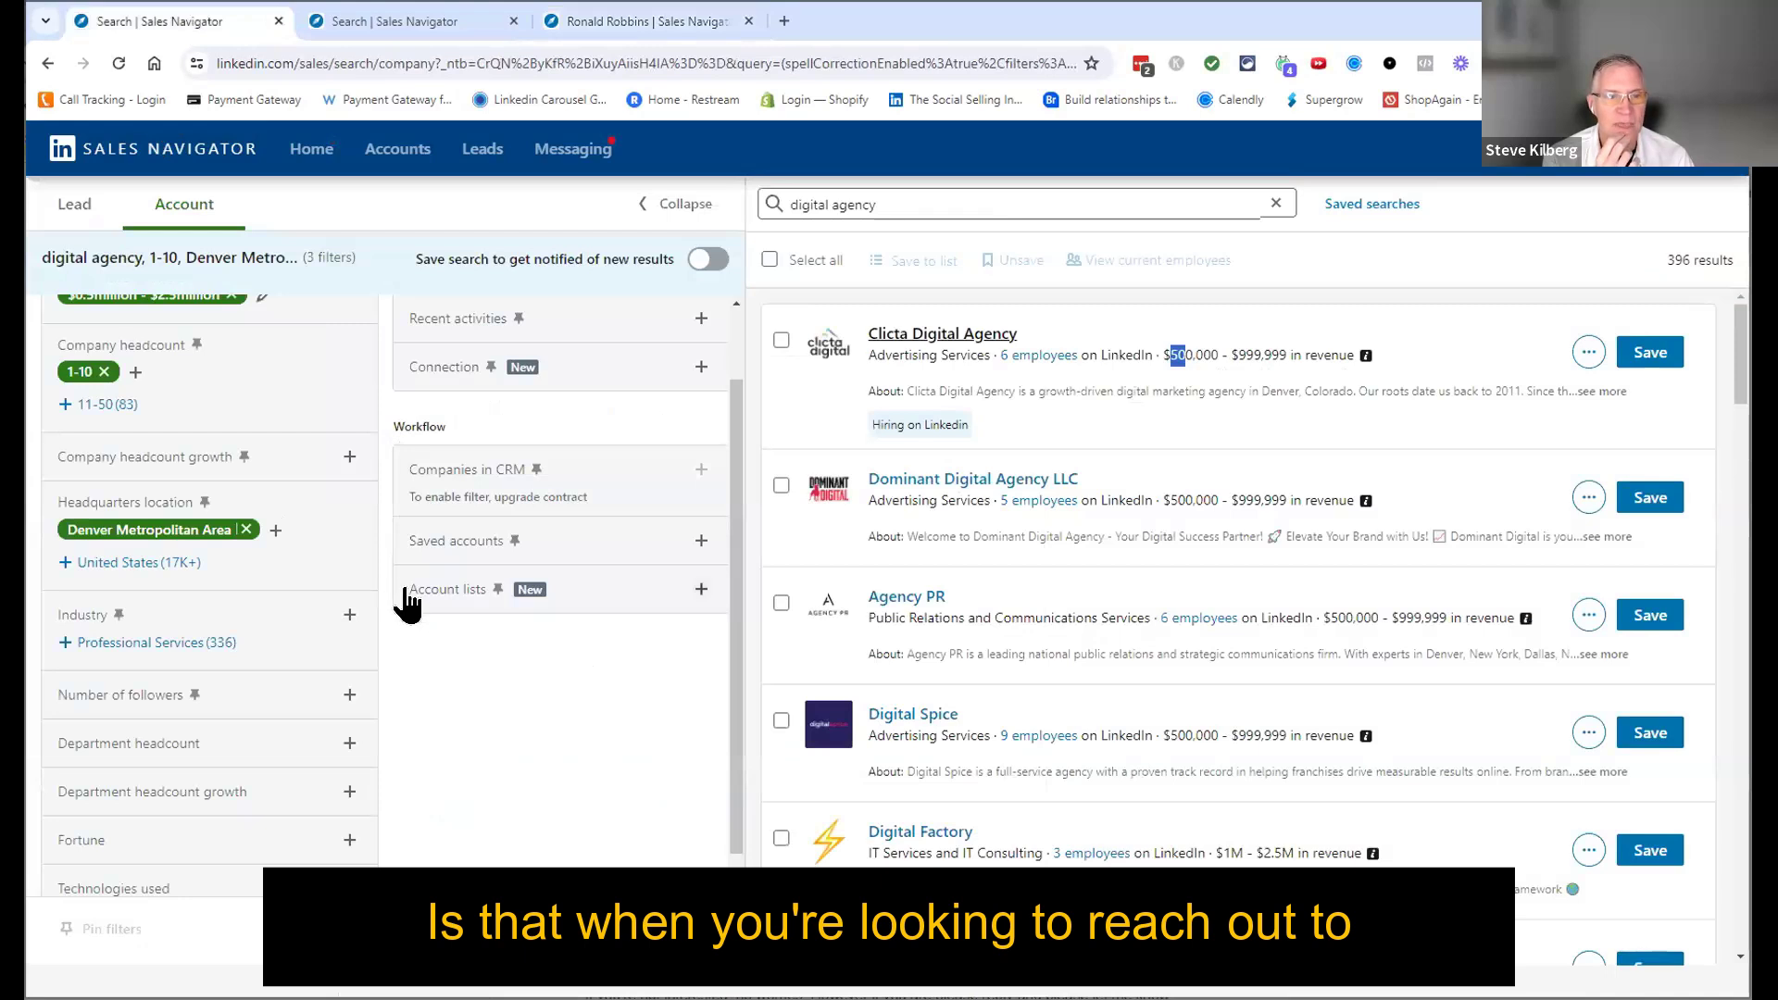
scroll(361, 546, up, 1)
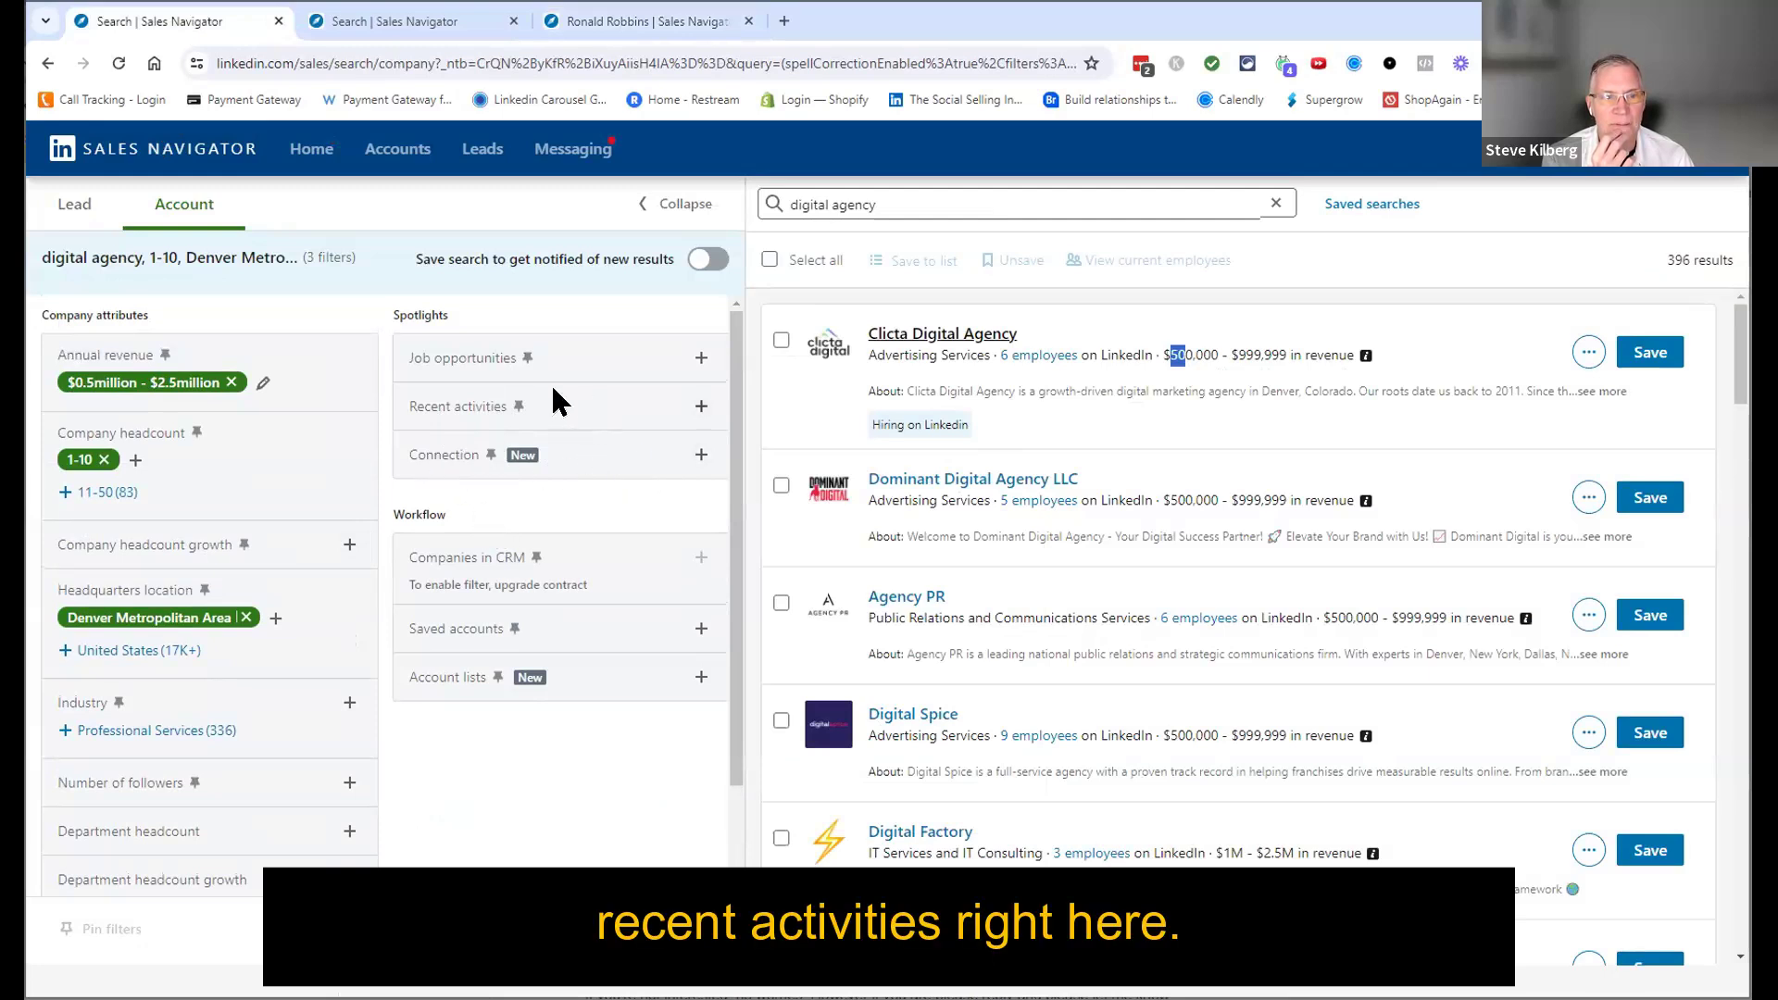
click(597, 421)
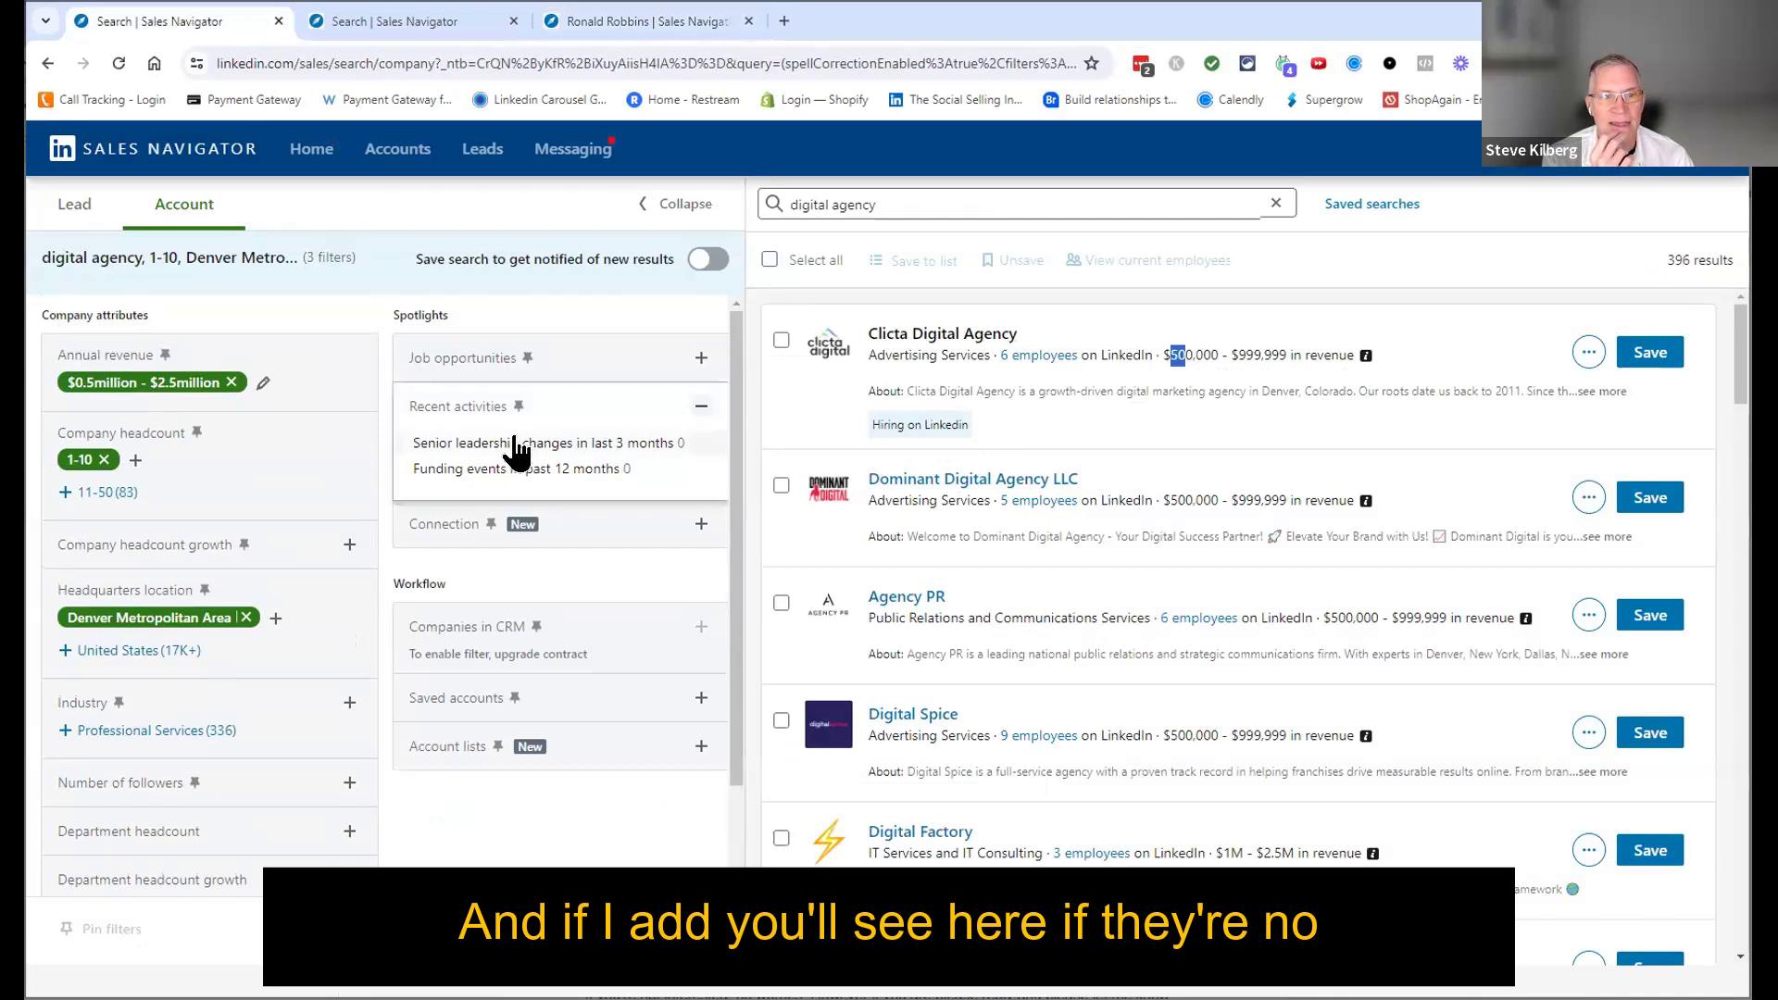
click(701, 408)
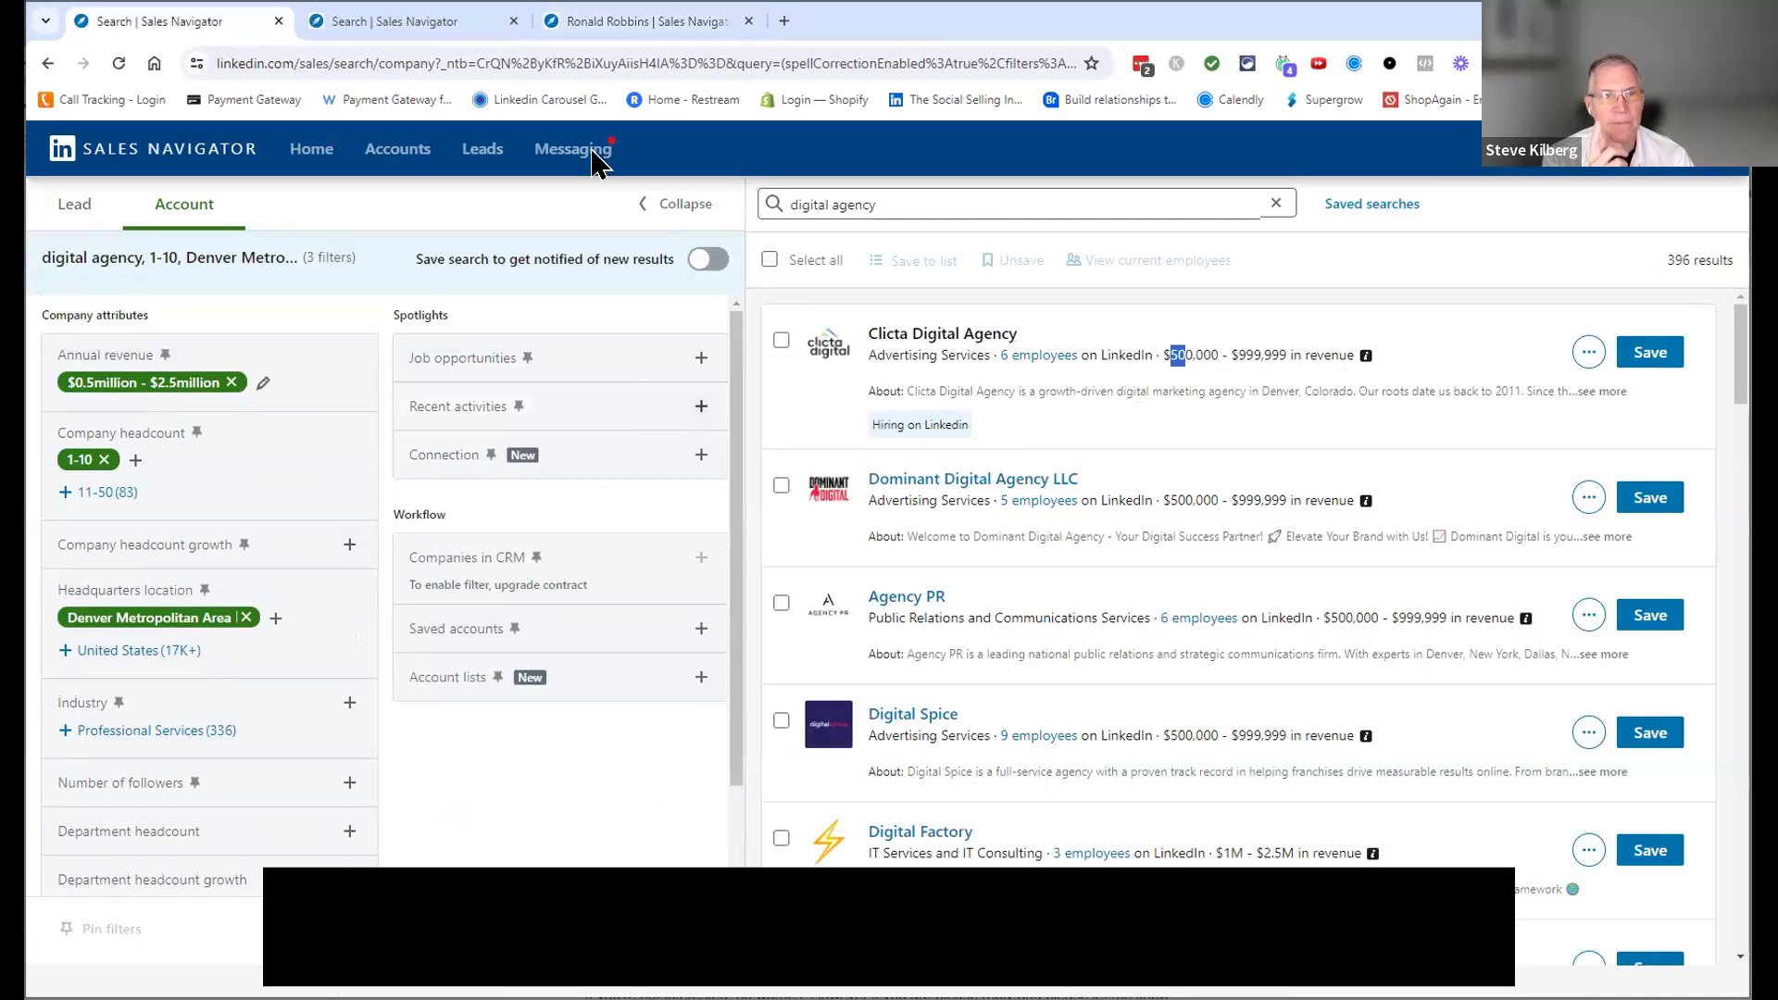
Step: Return to the Clicta Digital Agency employee search and restrict it to leads who posted on LinkedIn
click(603, 22)
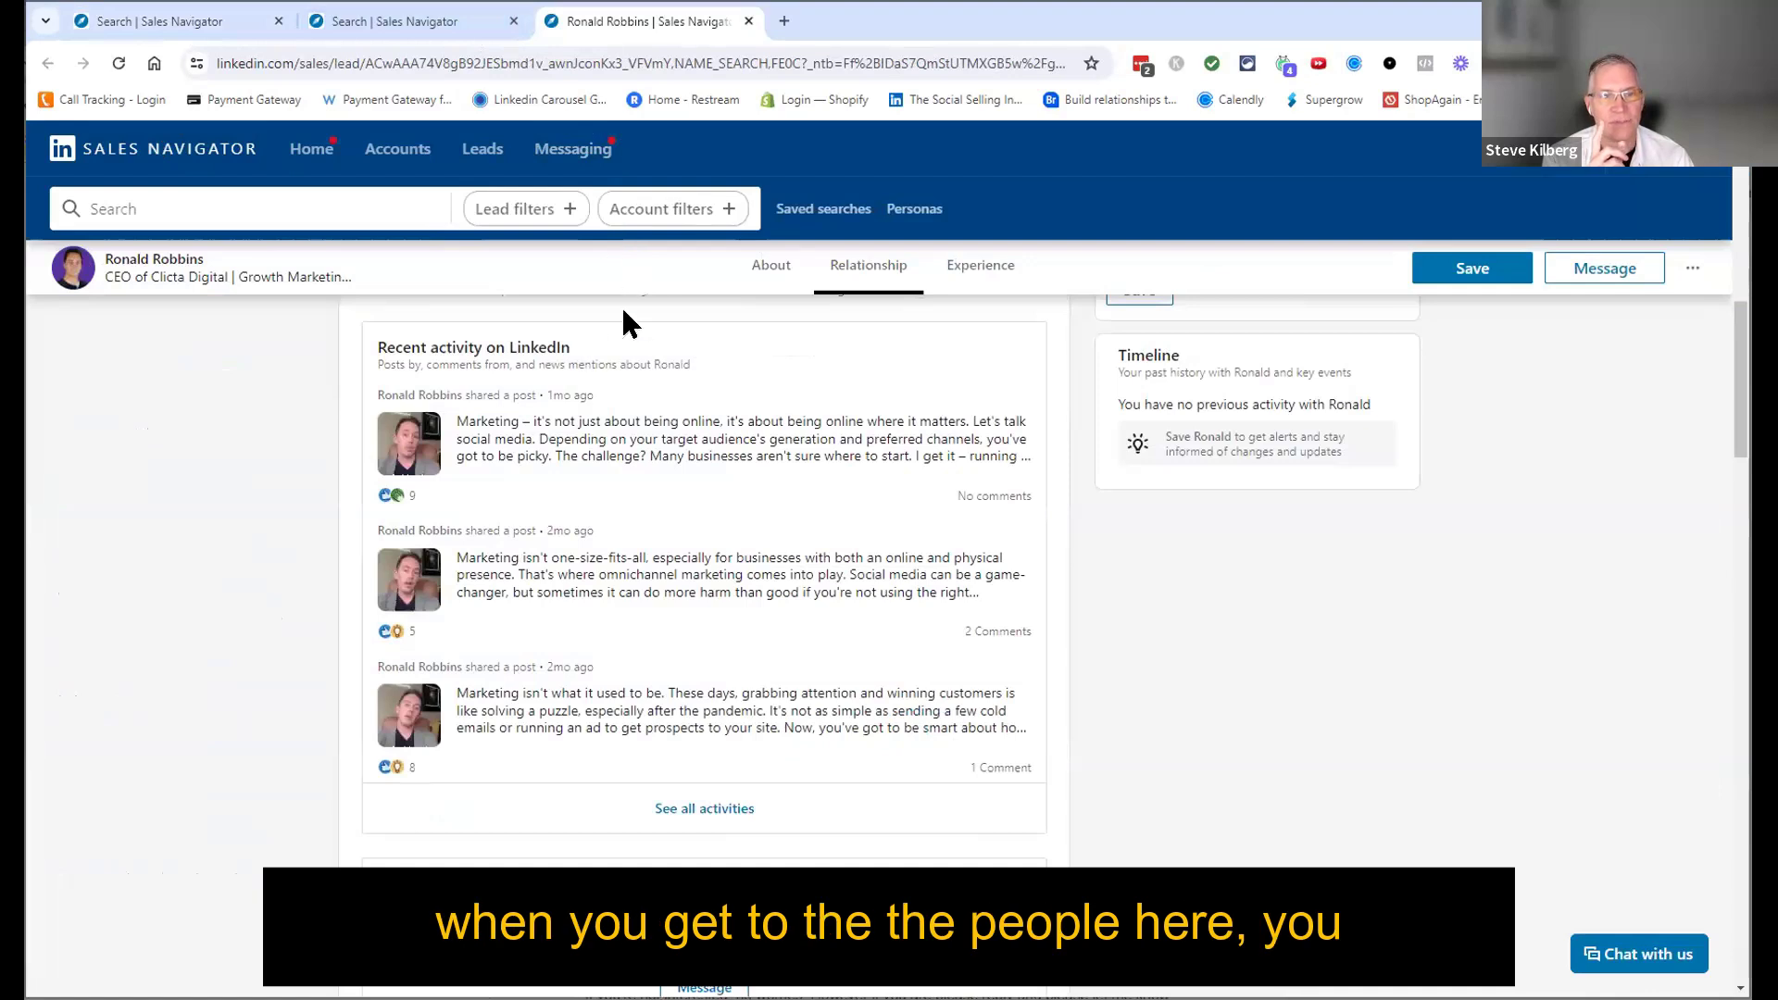
scroll(663, 365, up, 5)
click(404, 22)
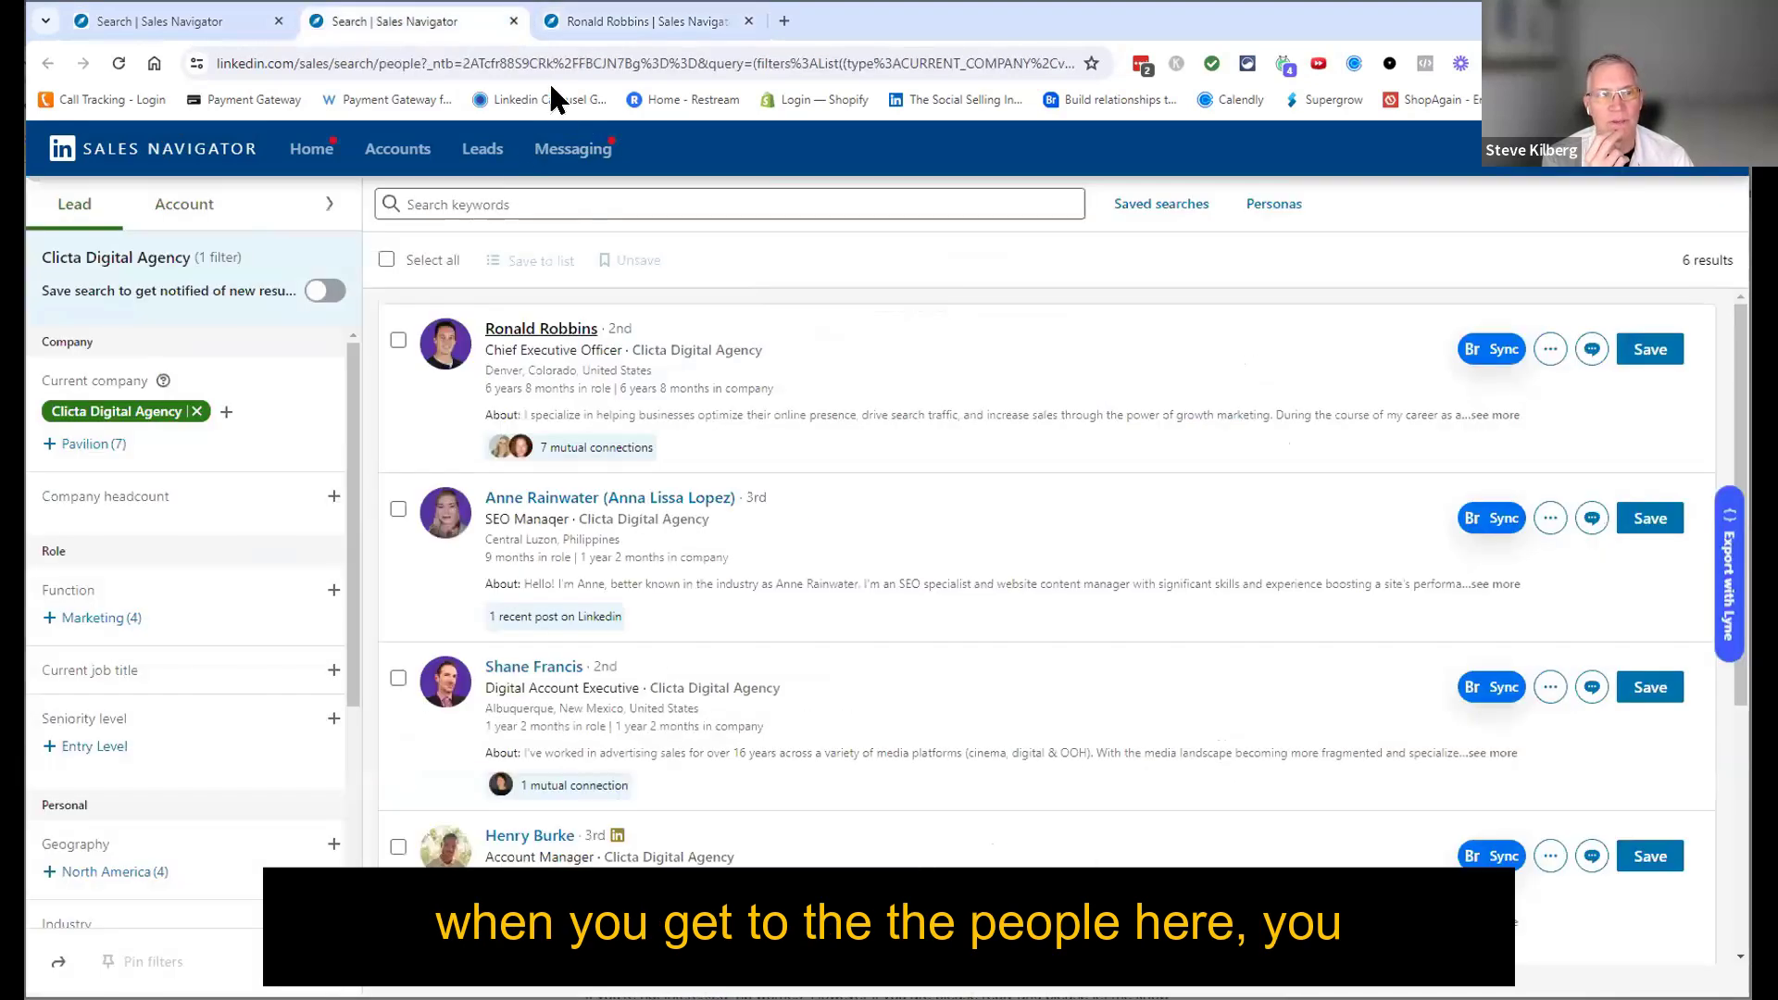
scroll(213, 574, down, 1)
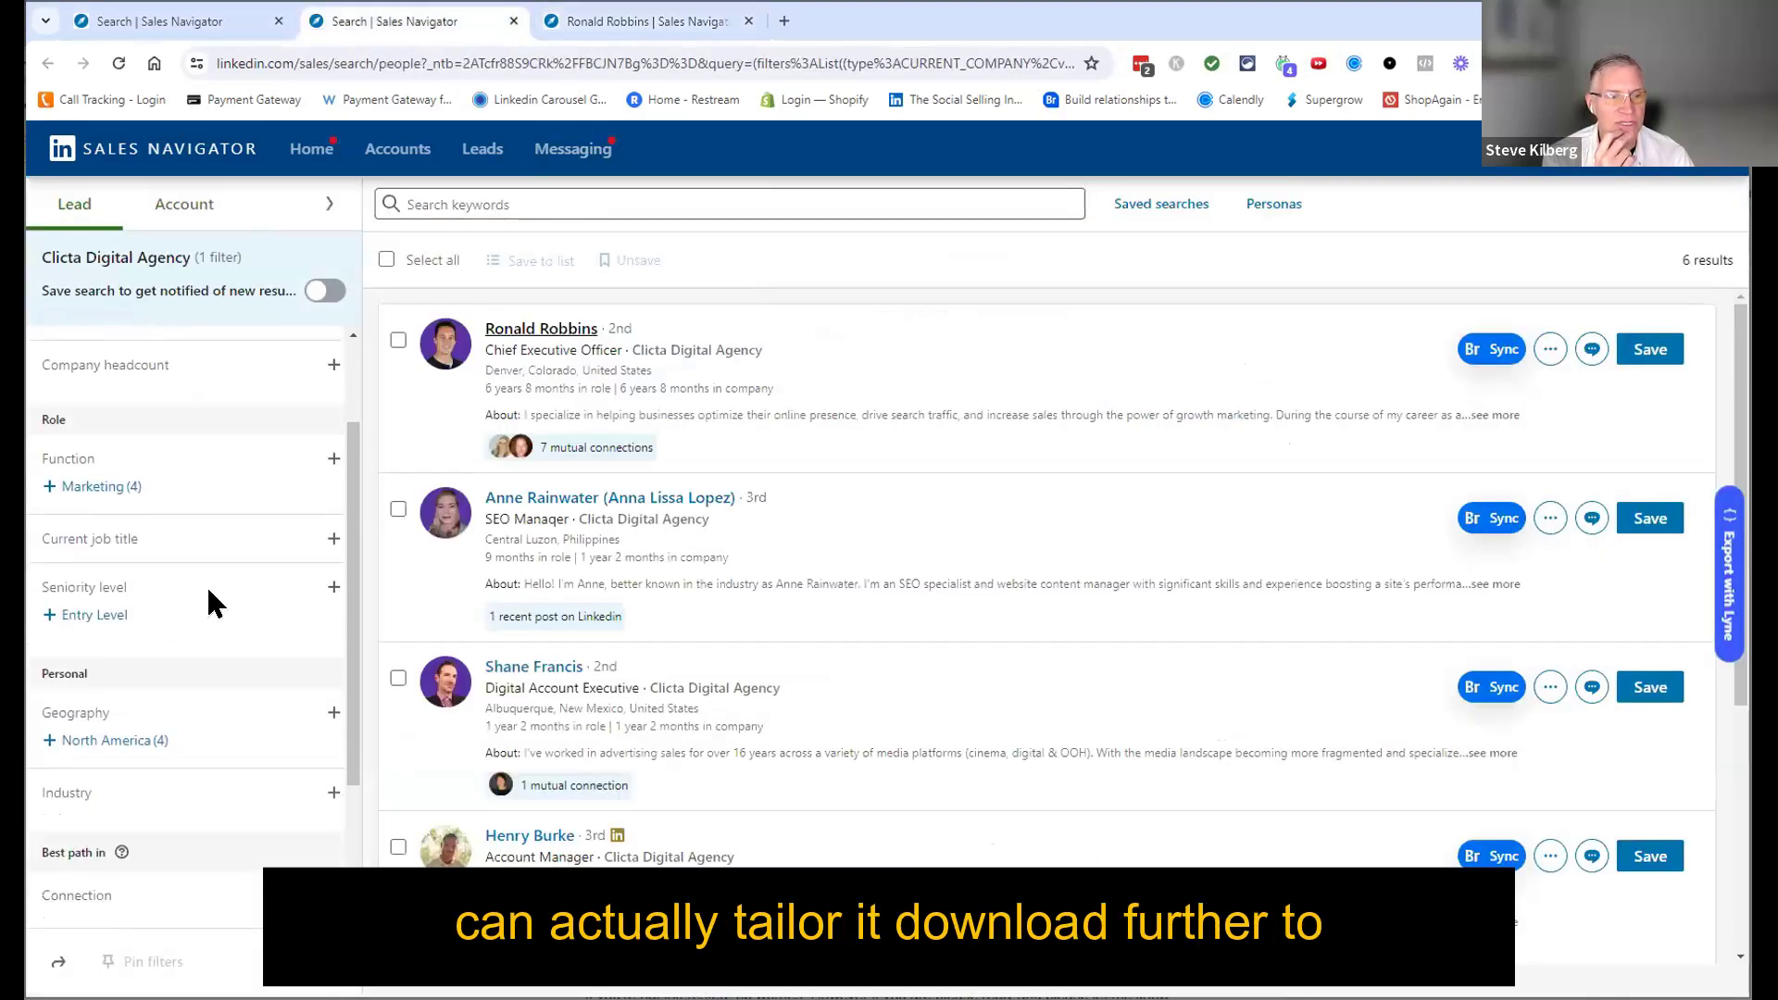
scroll(208, 601, down, 2)
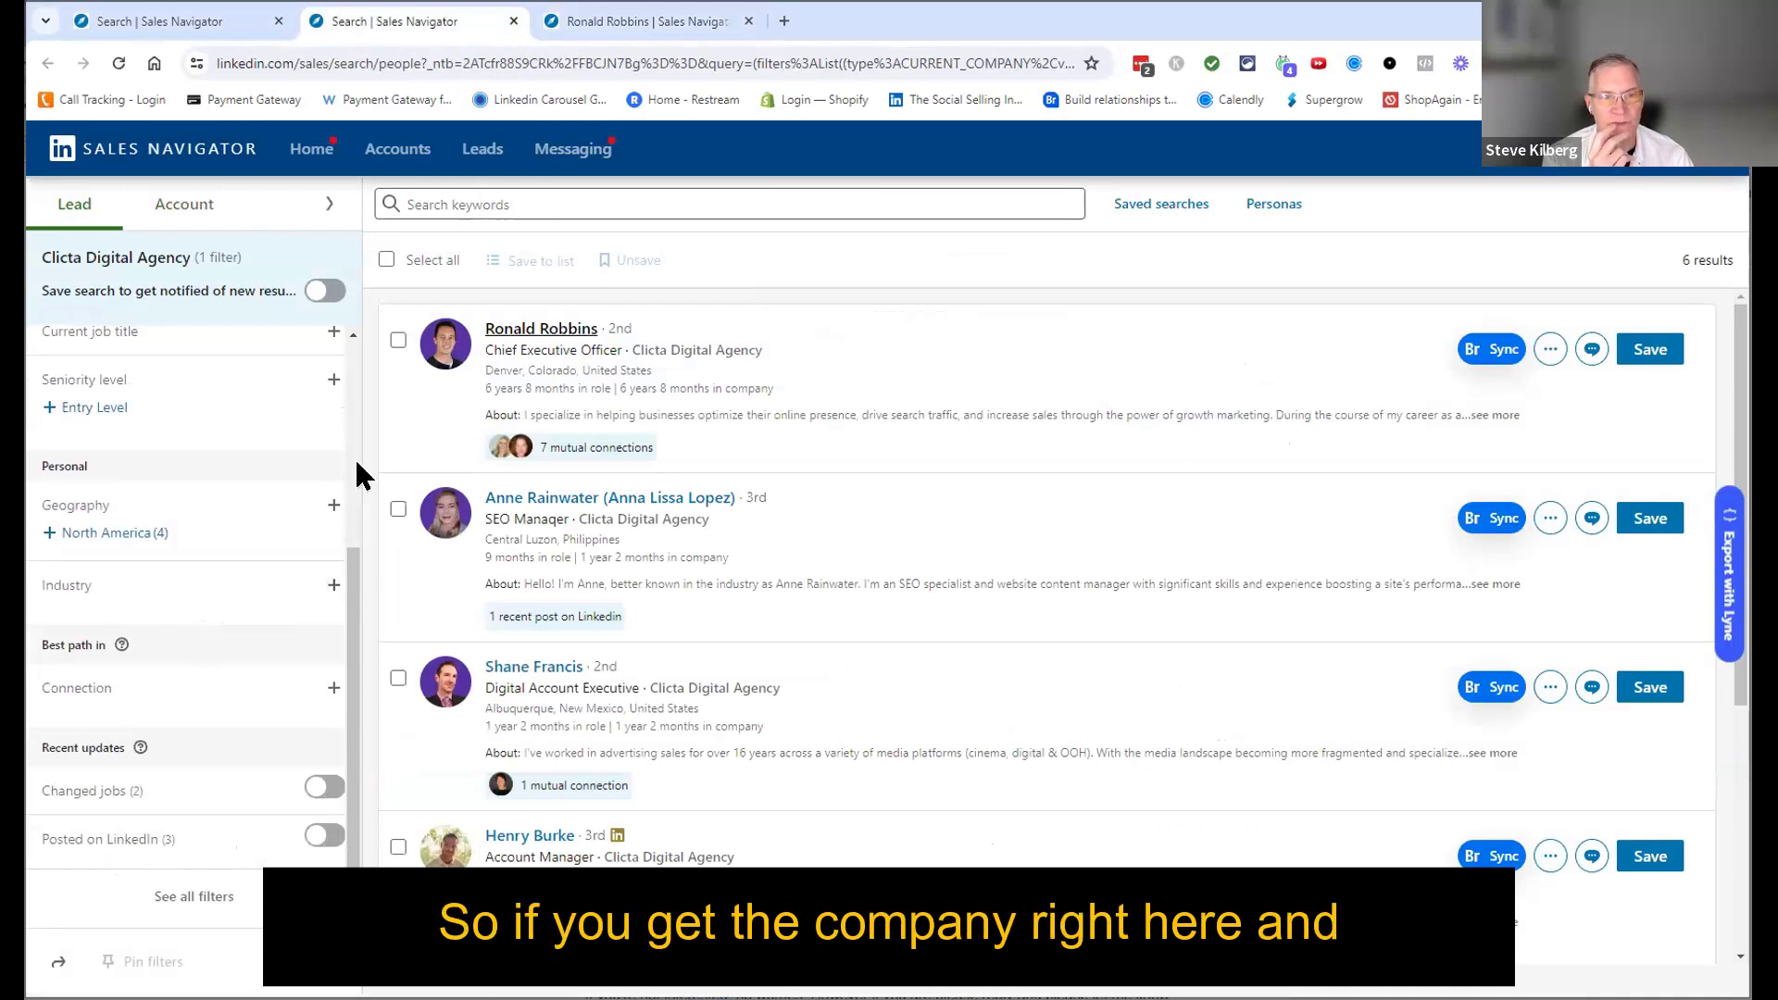
click(317, 838)
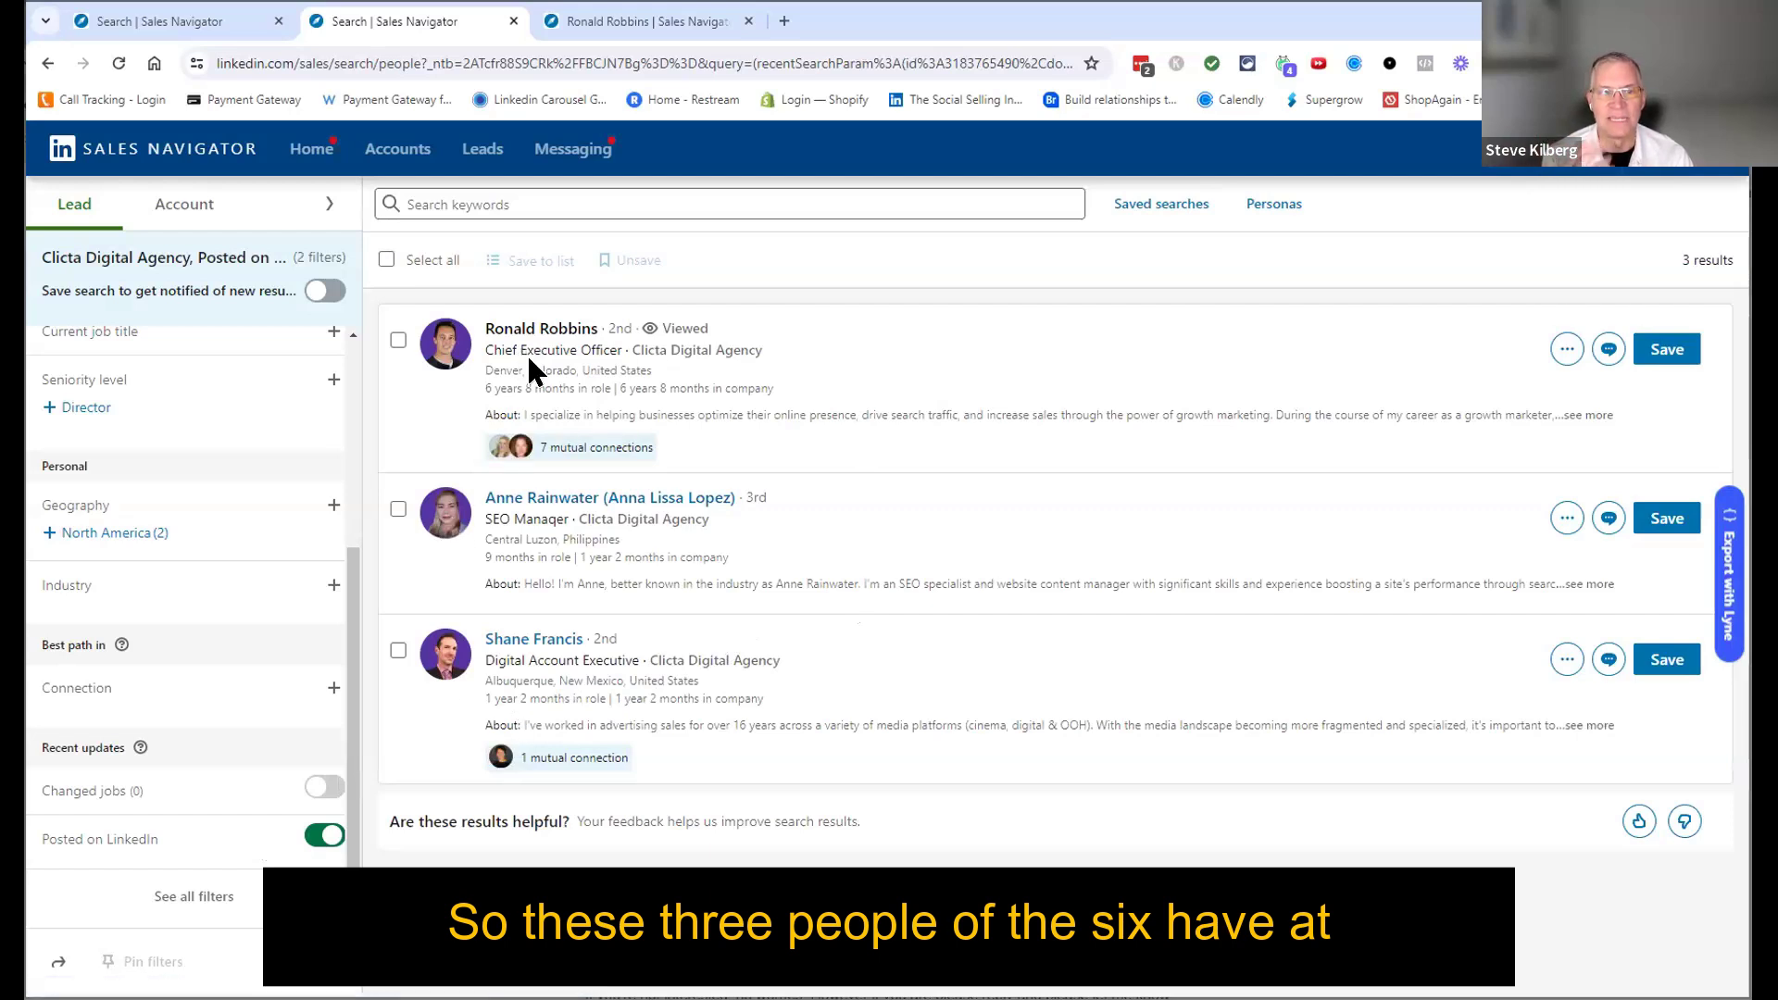
click(565, 21)
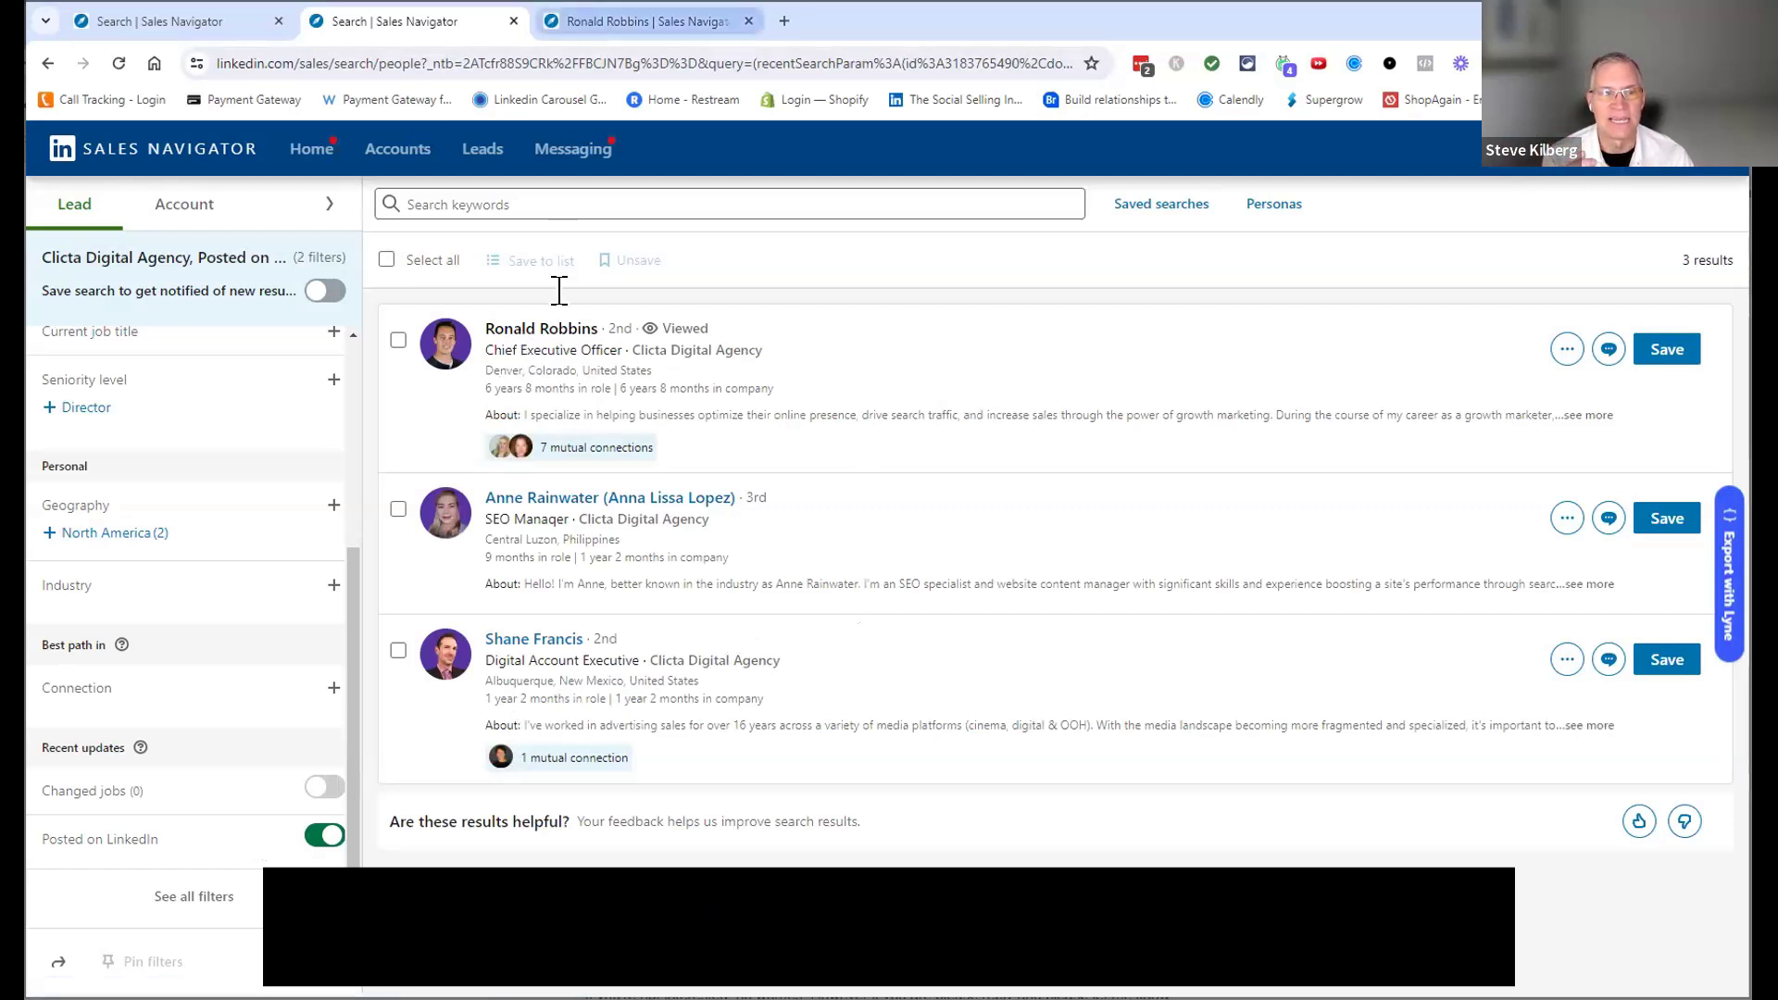
scroll(268, 584, down, 3)
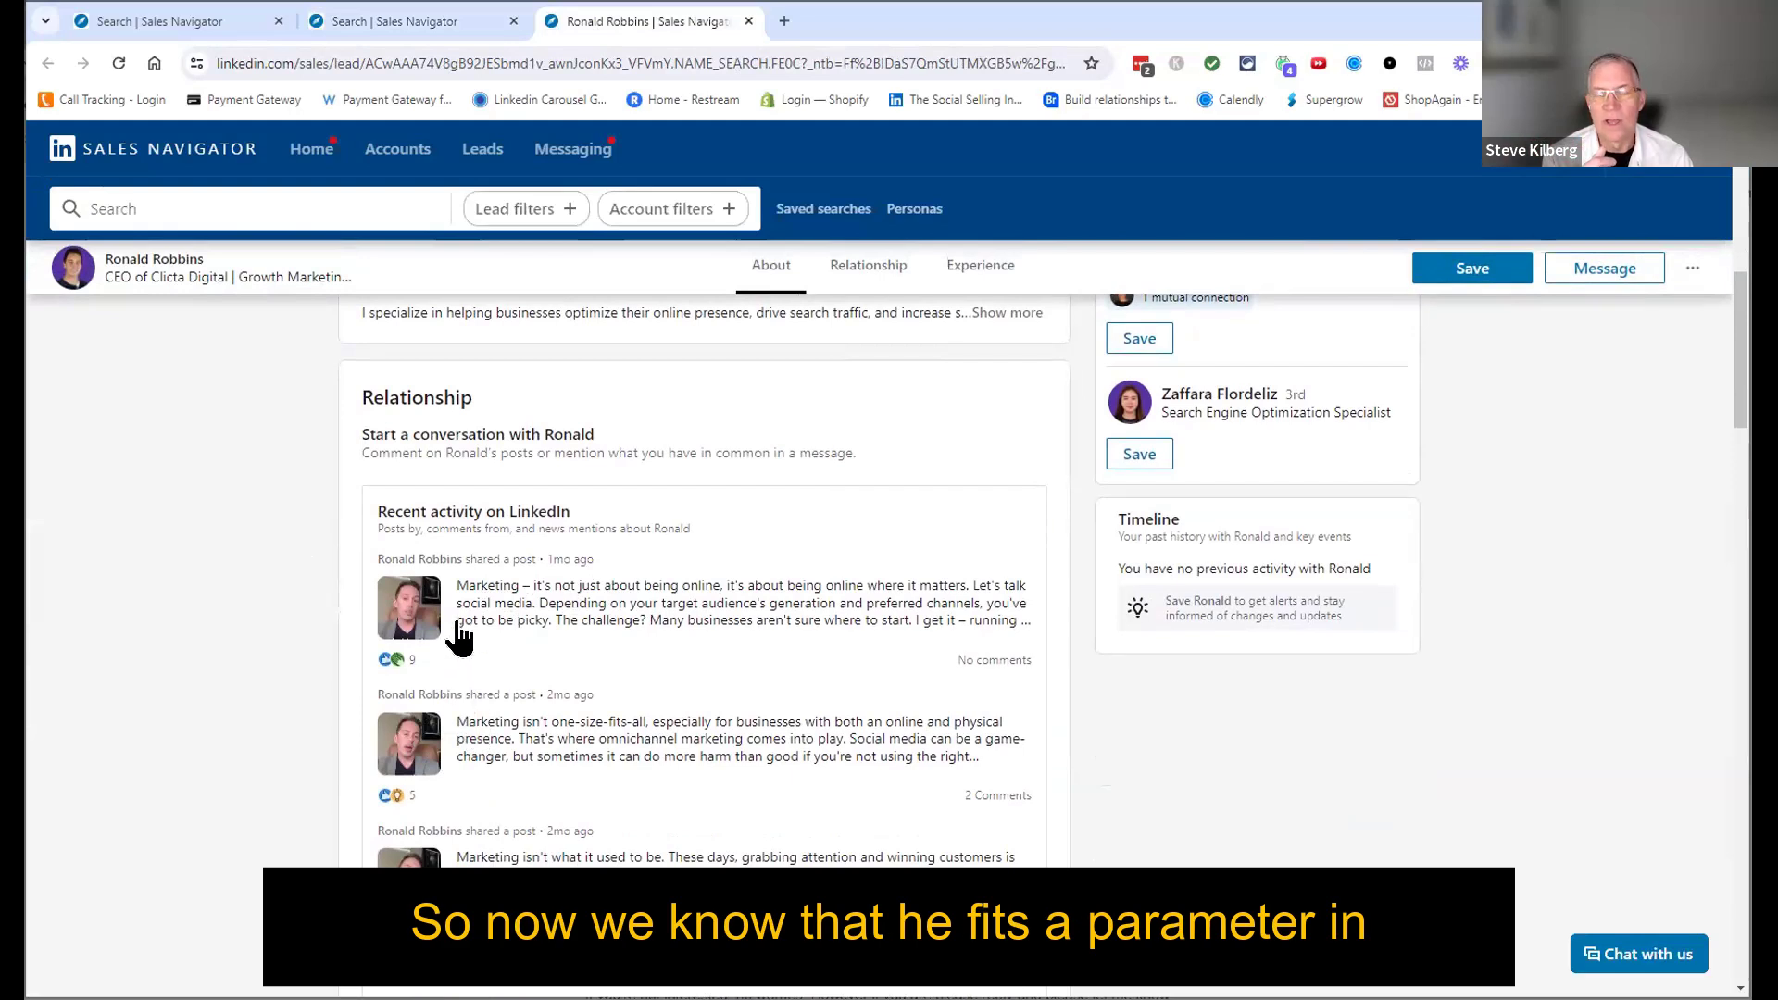
mouse_move(470, 615)
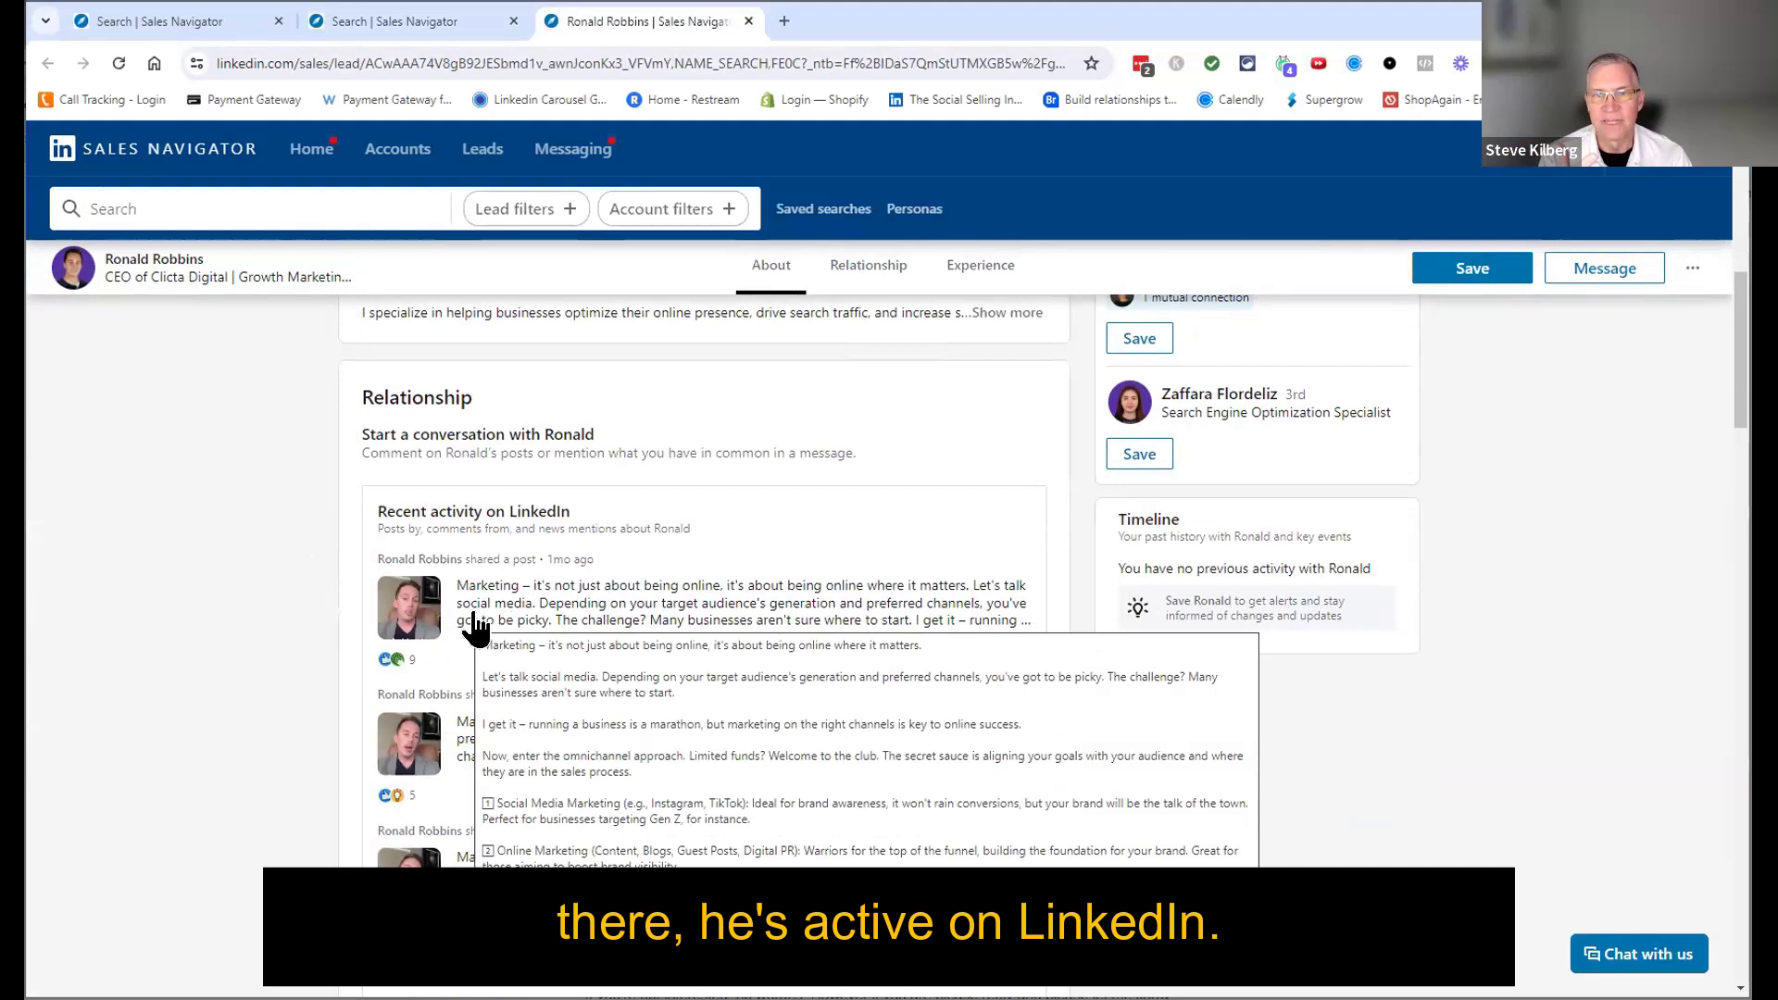
Step: Try to message the Chief Executive Officer from the lead profile, and close the conversation window
scroll(474, 627, up, 10)
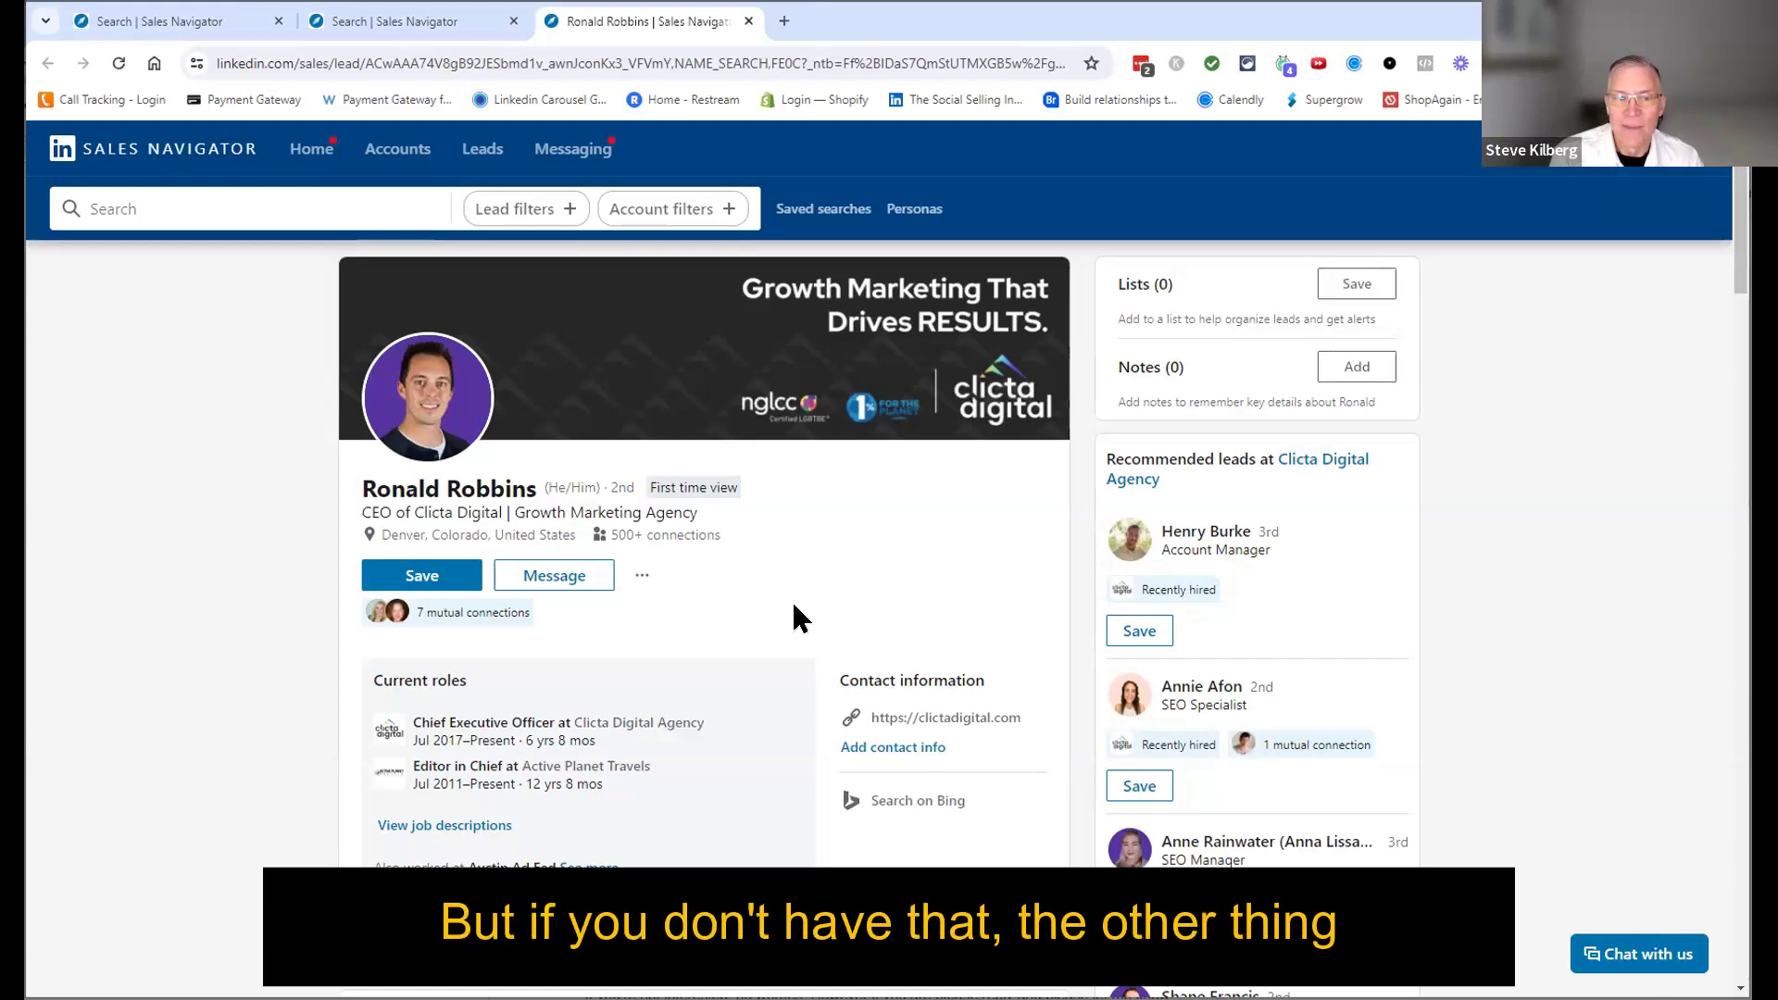
click(560, 583)
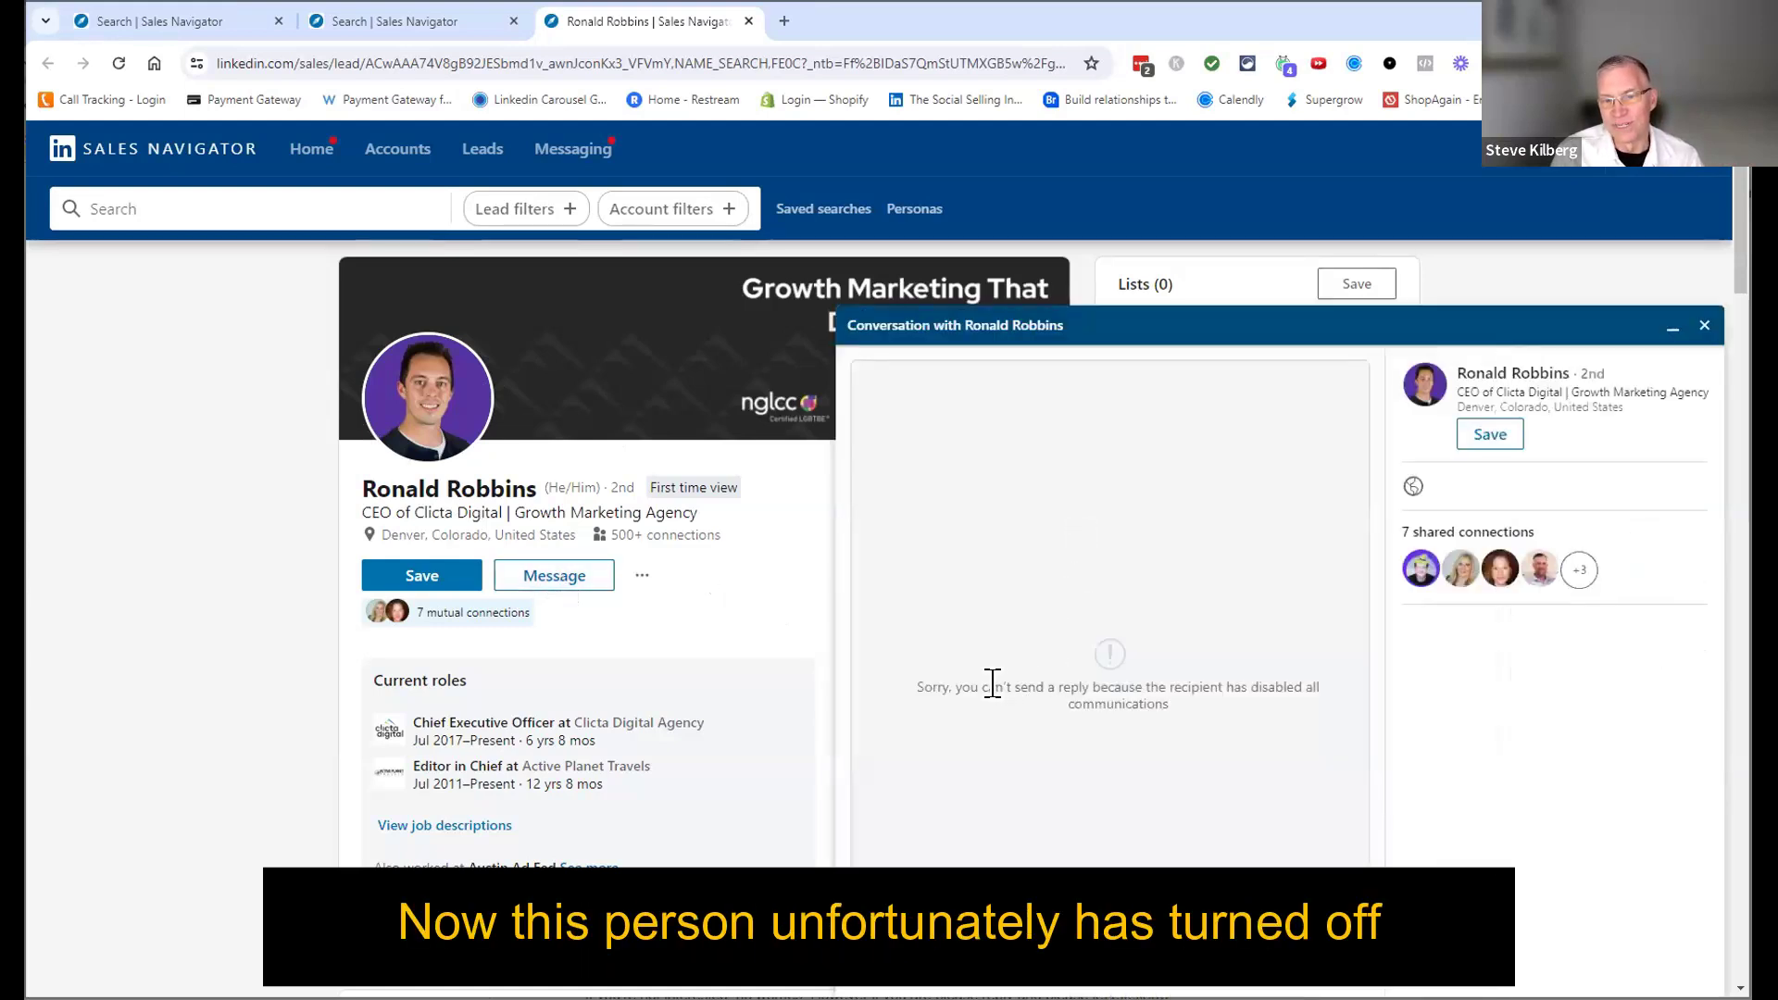
click(1704, 328)
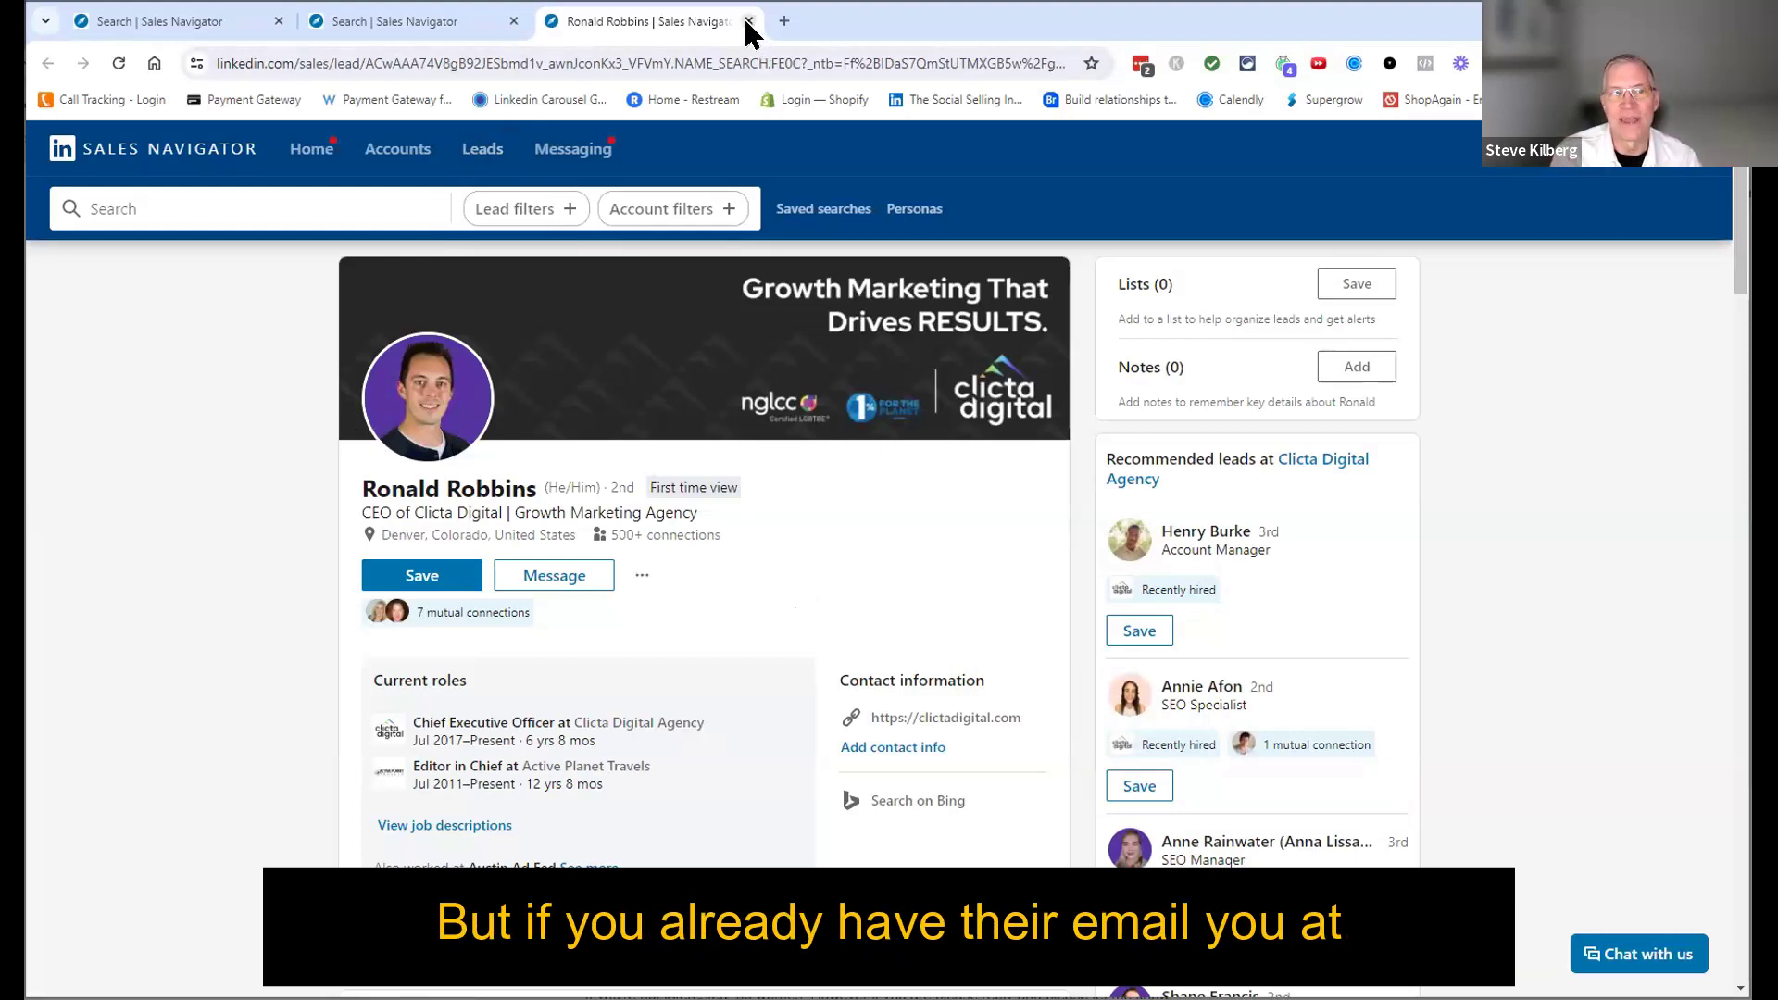
key(ctrl+w)
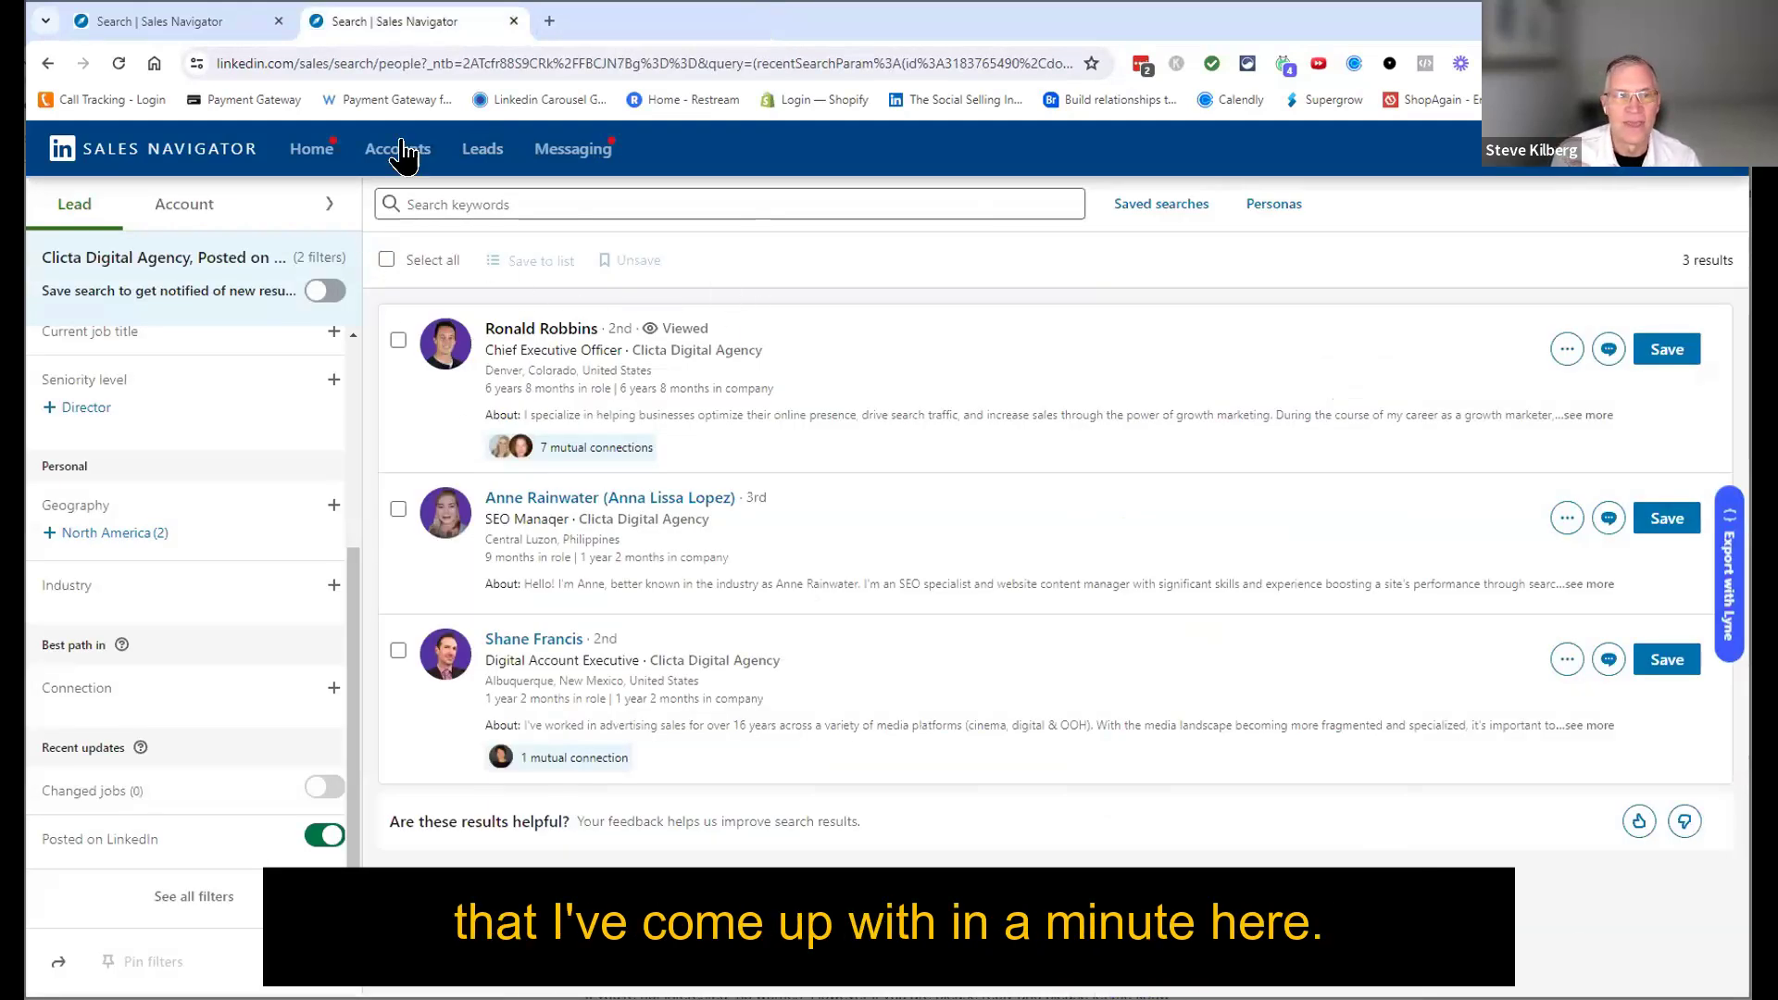
click(234, 30)
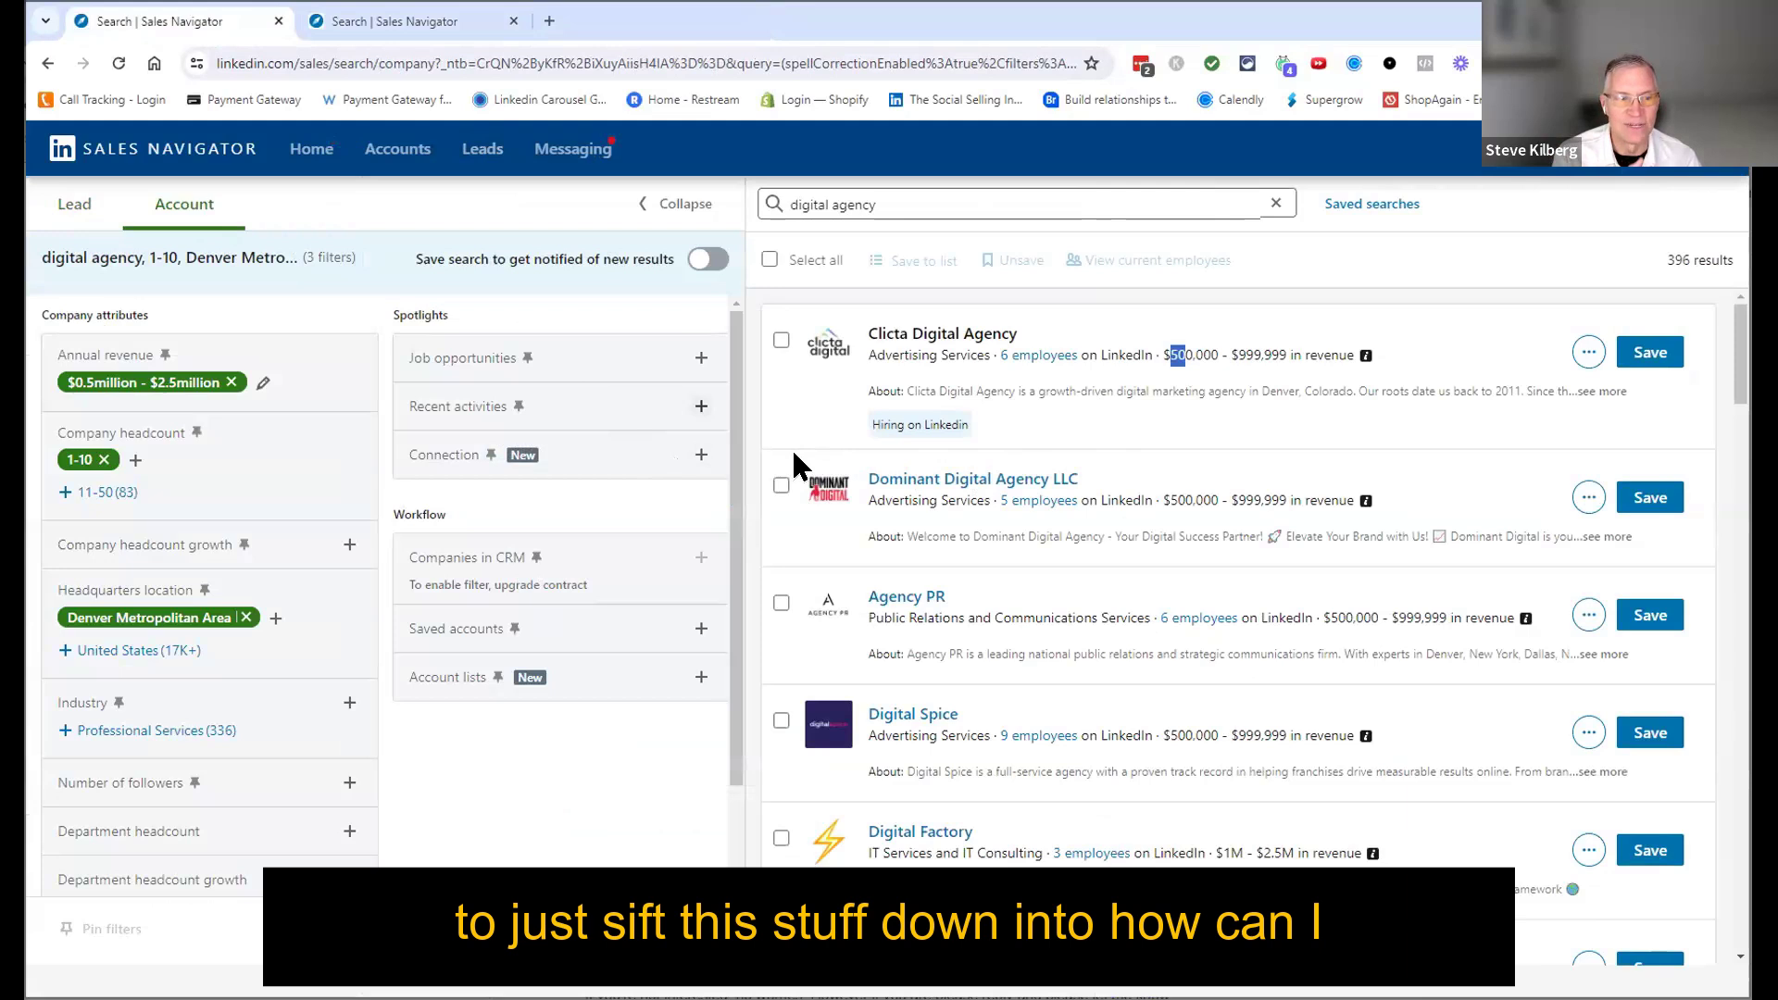
ctrl+click(921, 479)
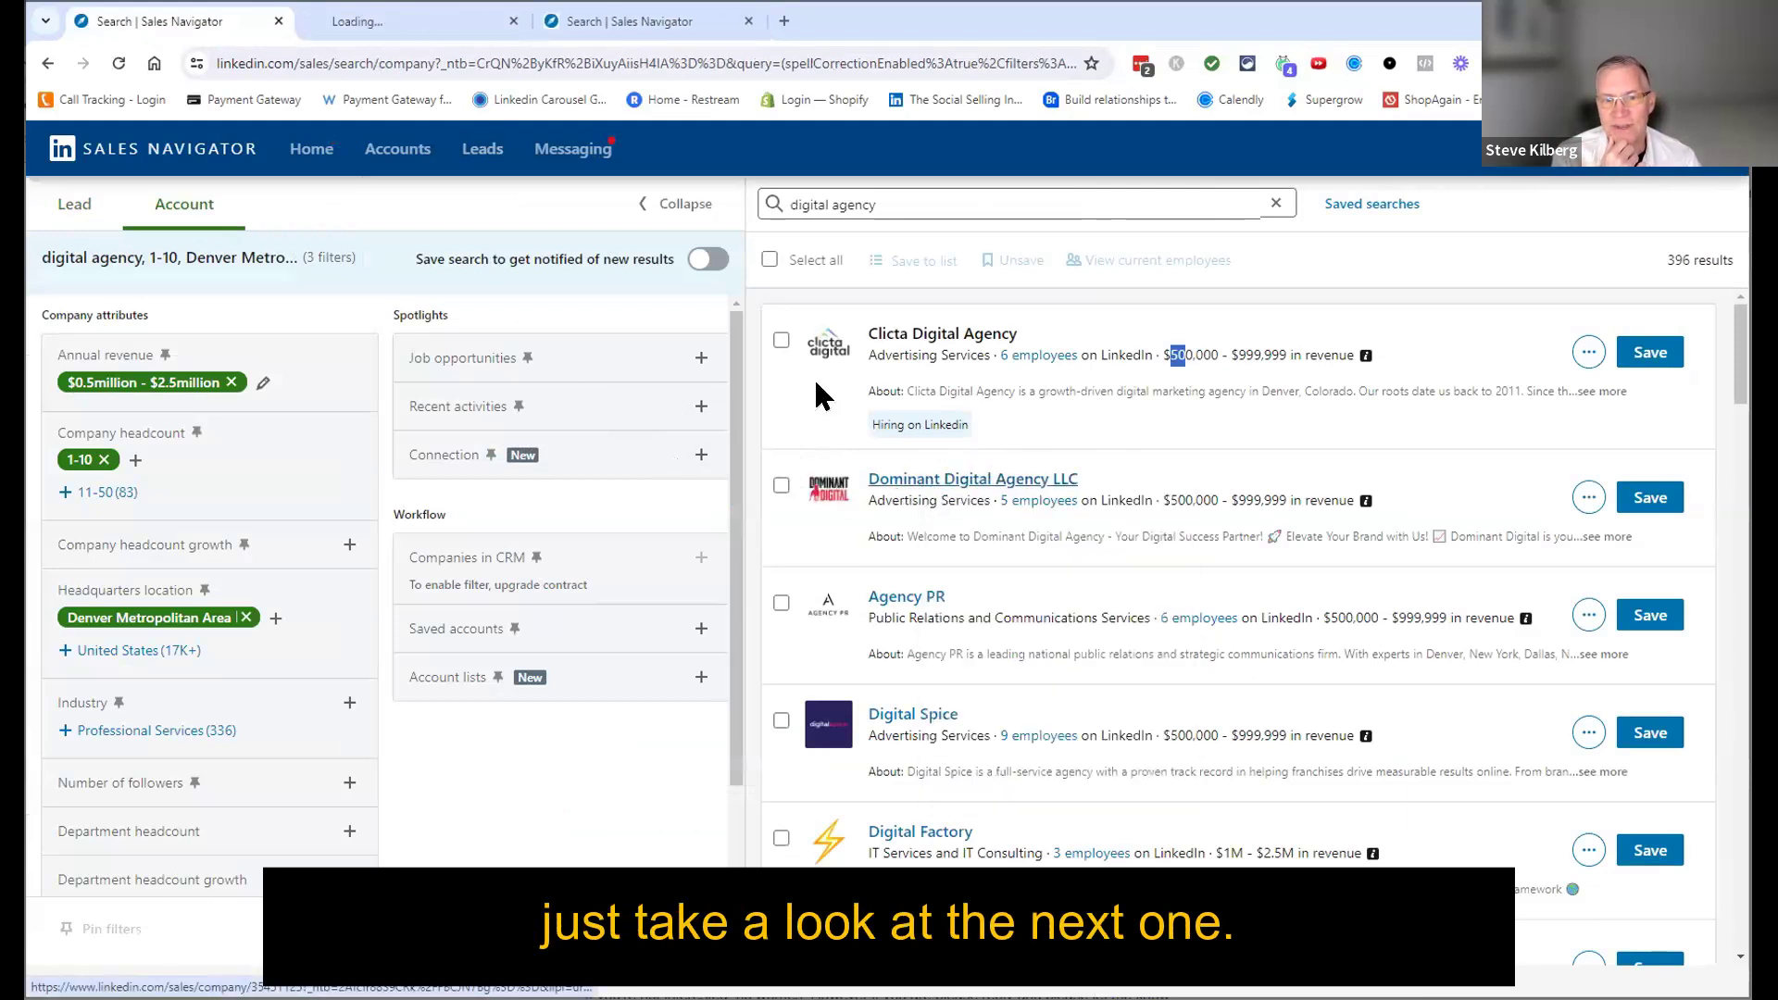
click(428, 20)
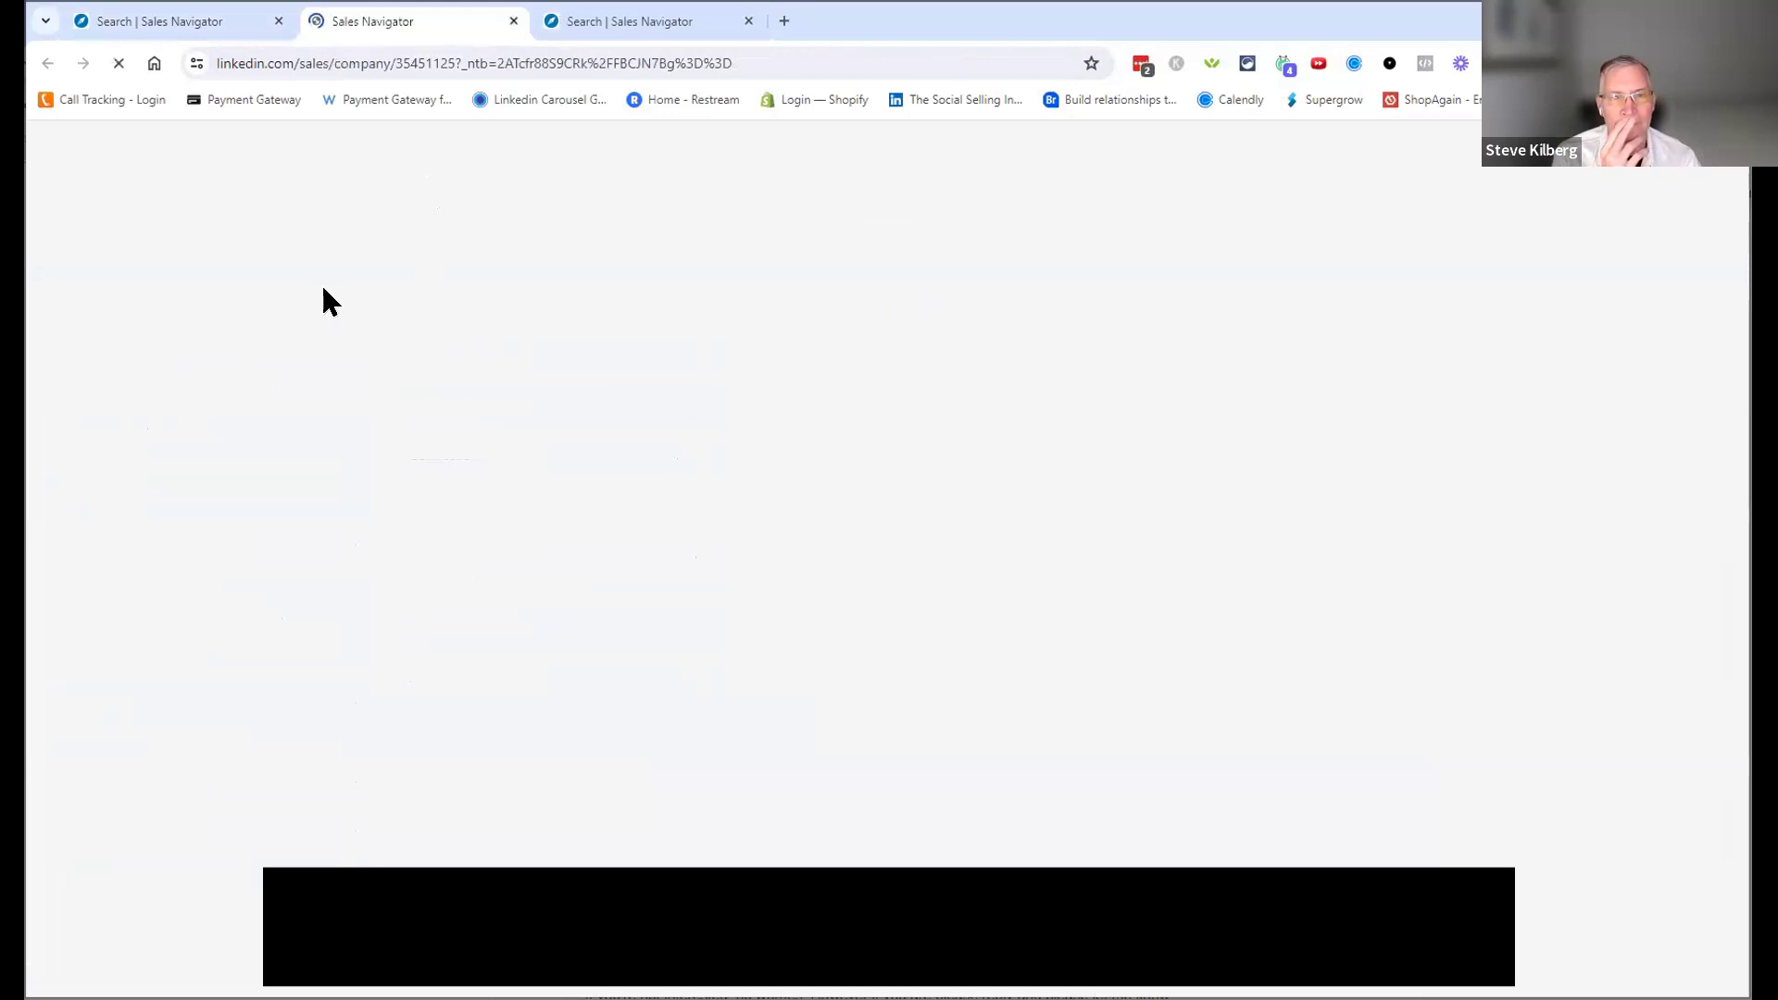
click(166, 19)
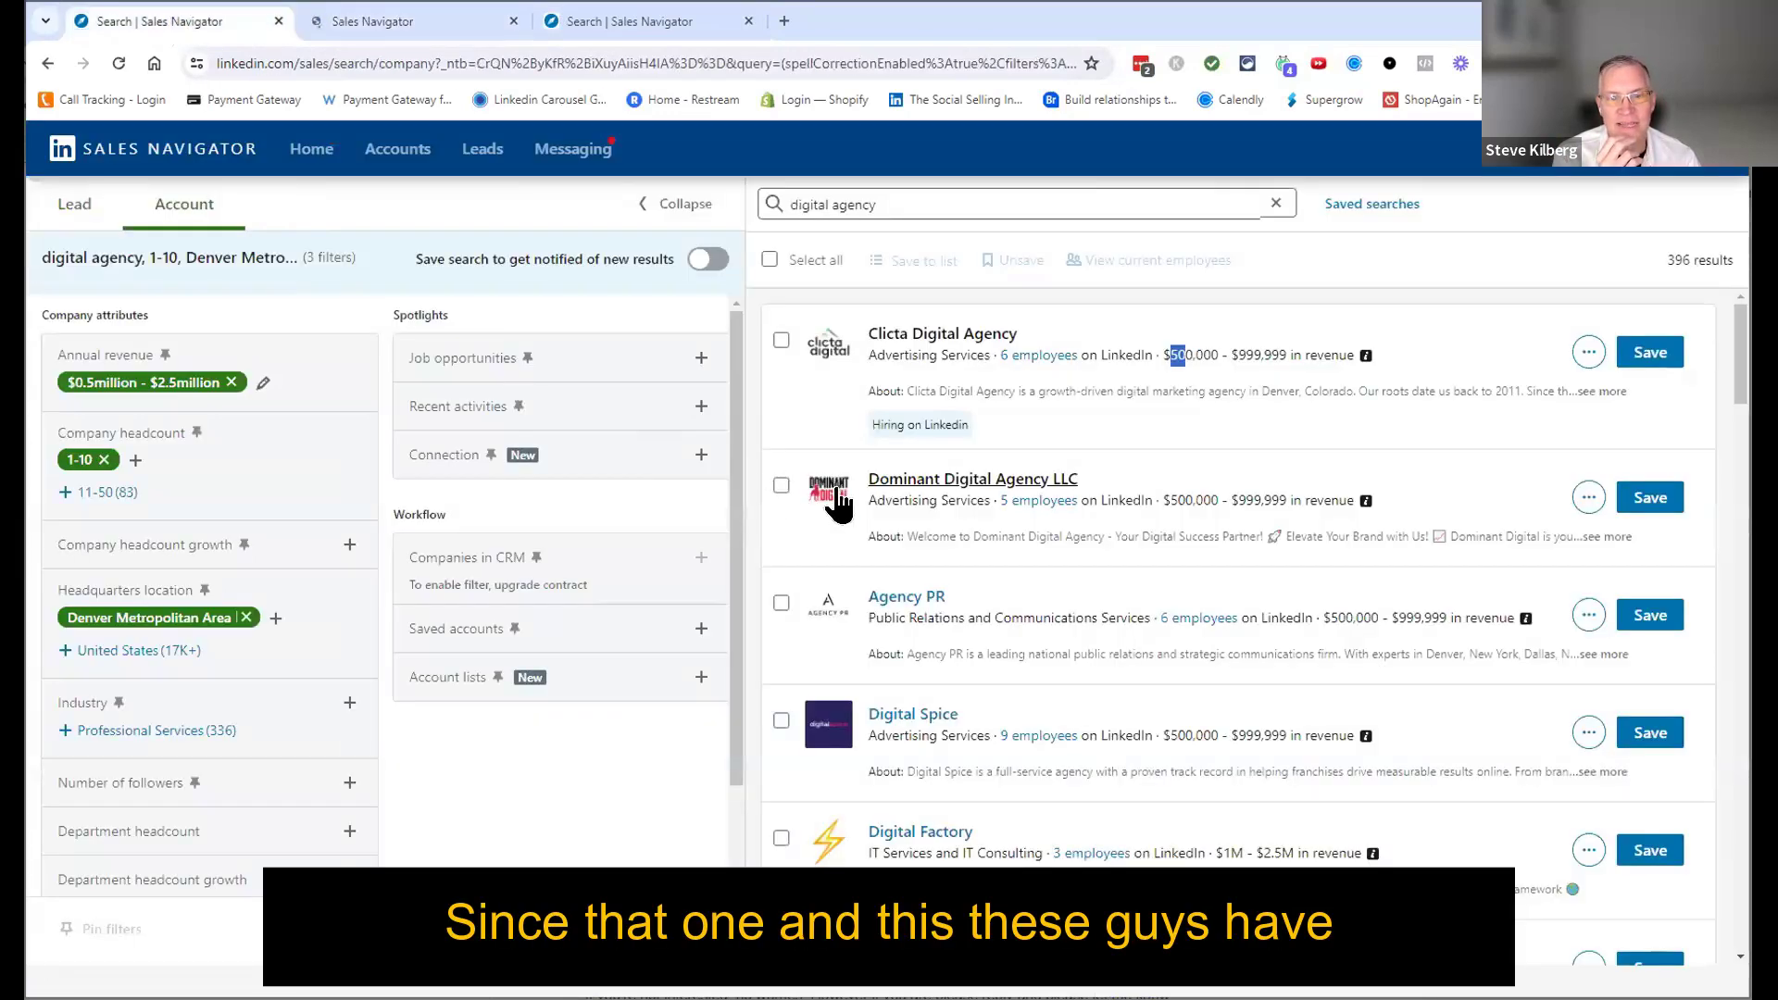
Step: Open the Digital Spice account page in a new tab and compare it with its entry in the account search
scroll(916, 519, down, 1)
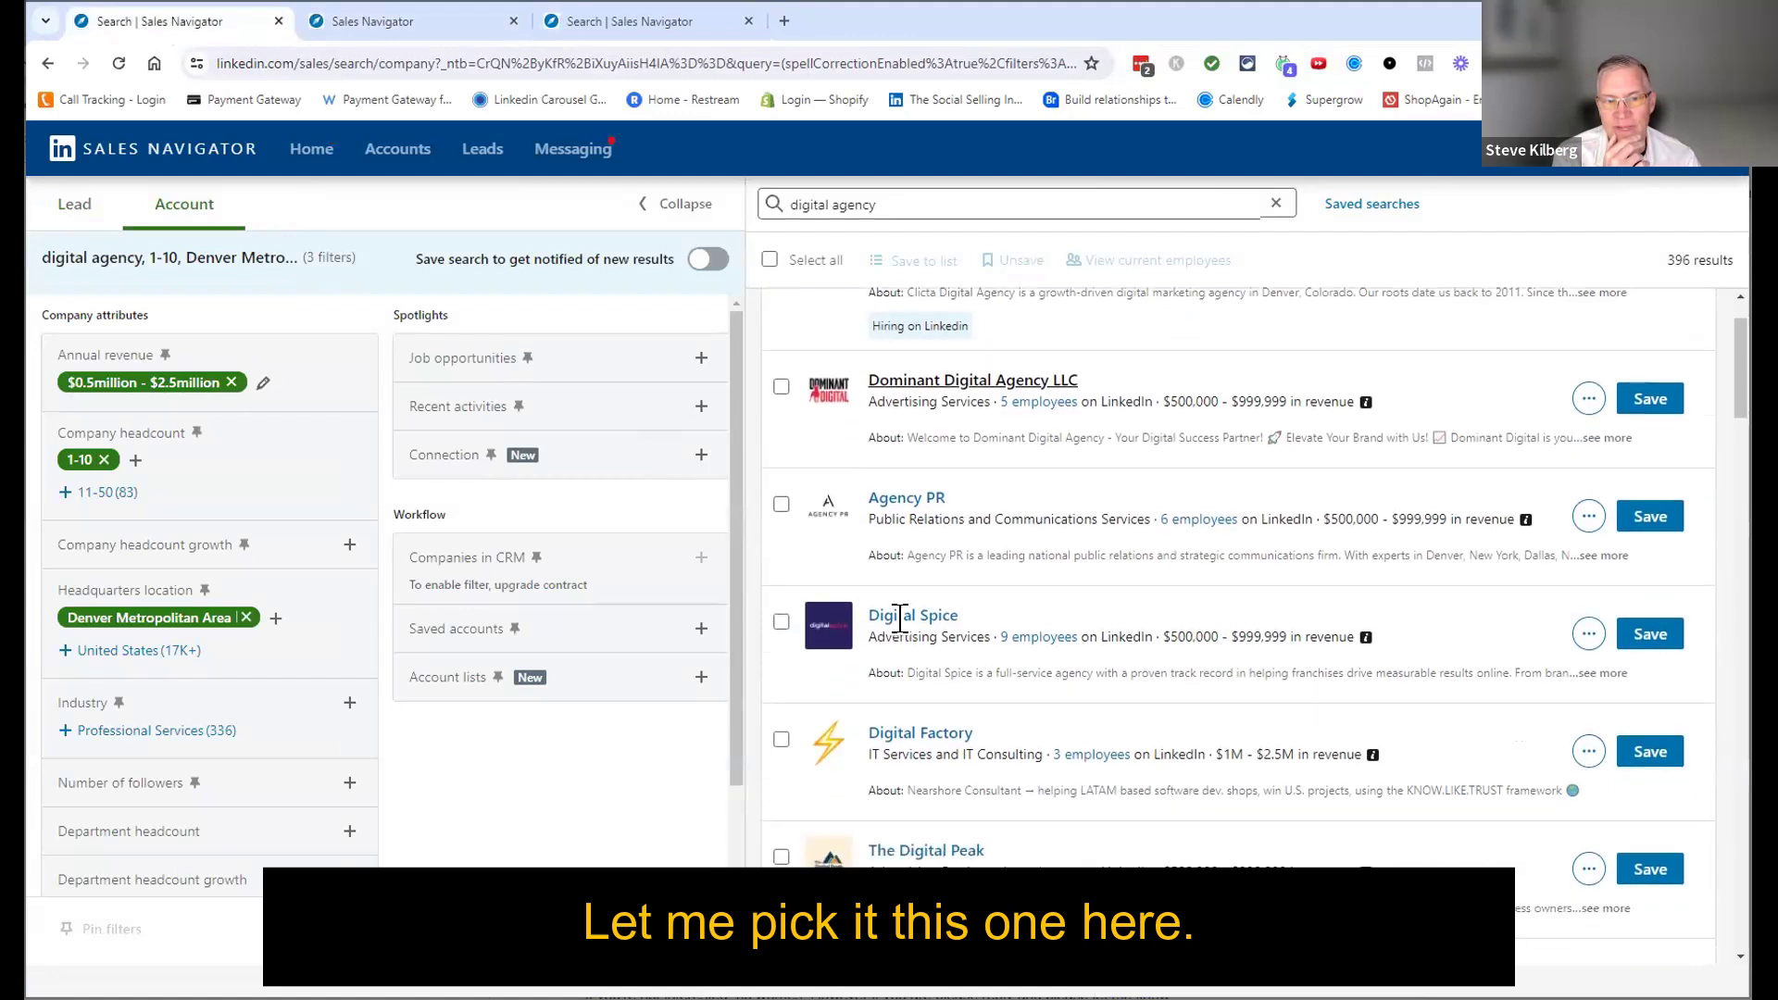
middle_click(926, 616)
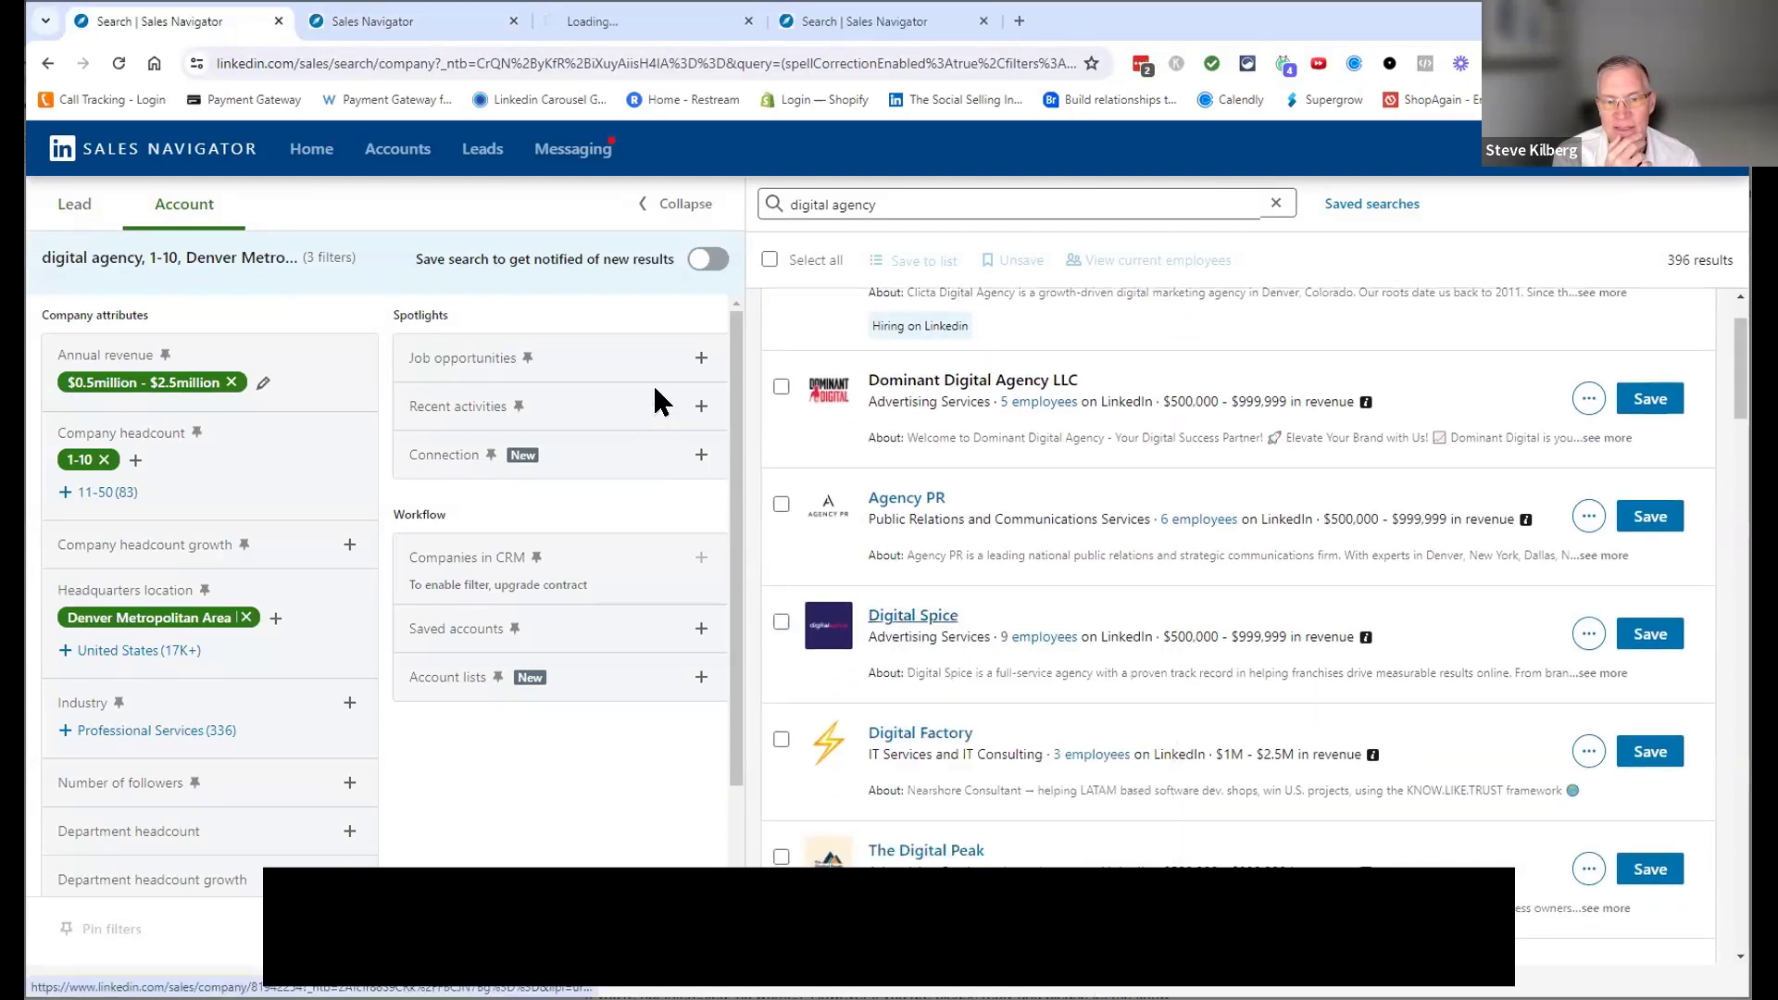
click(618, 21)
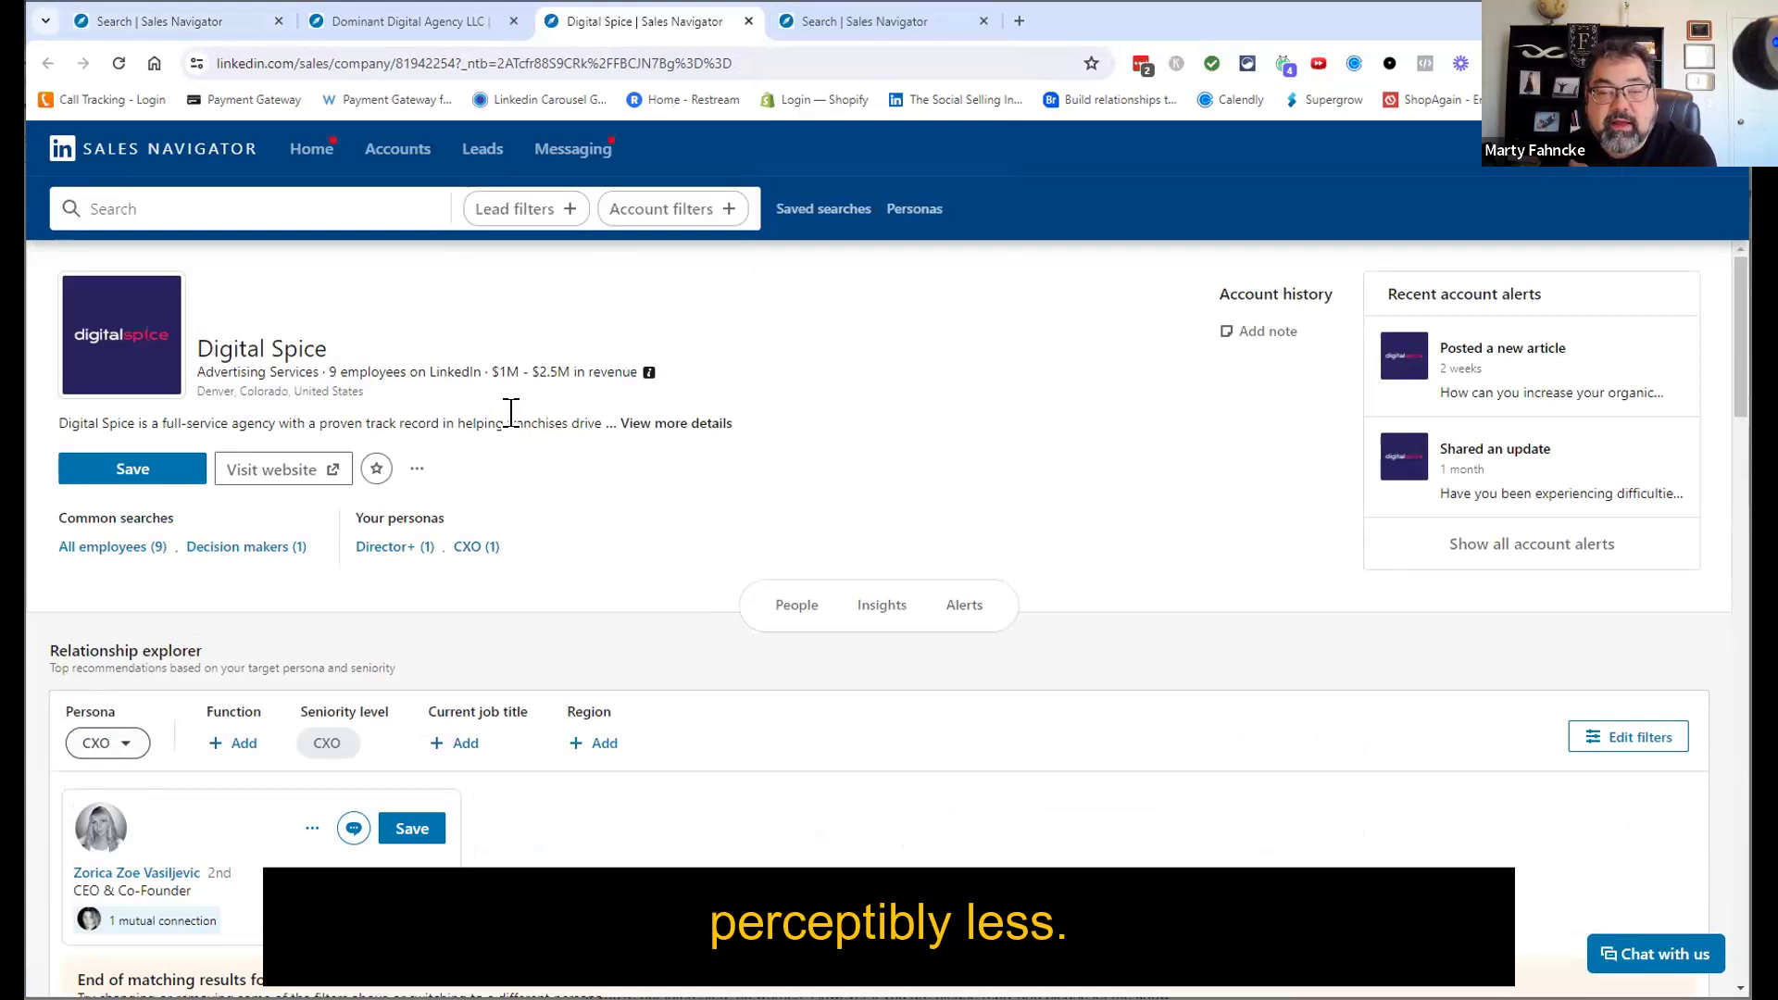
click(225, 26)
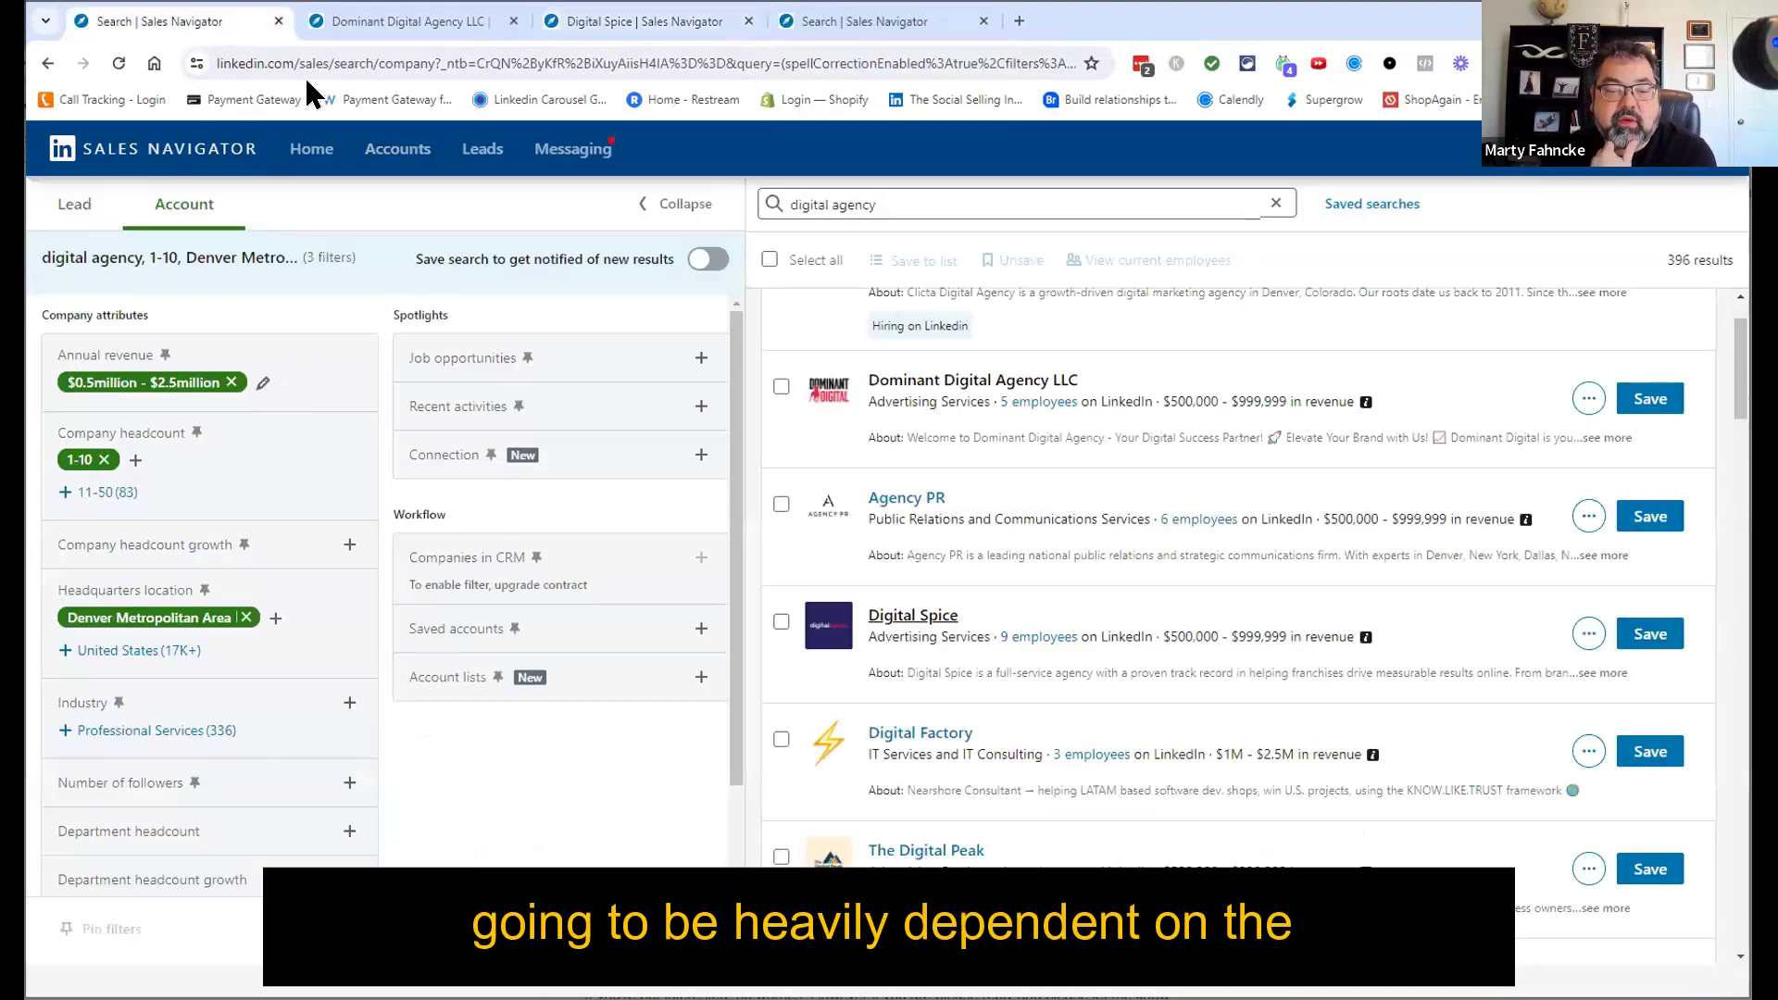
click(674, 19)
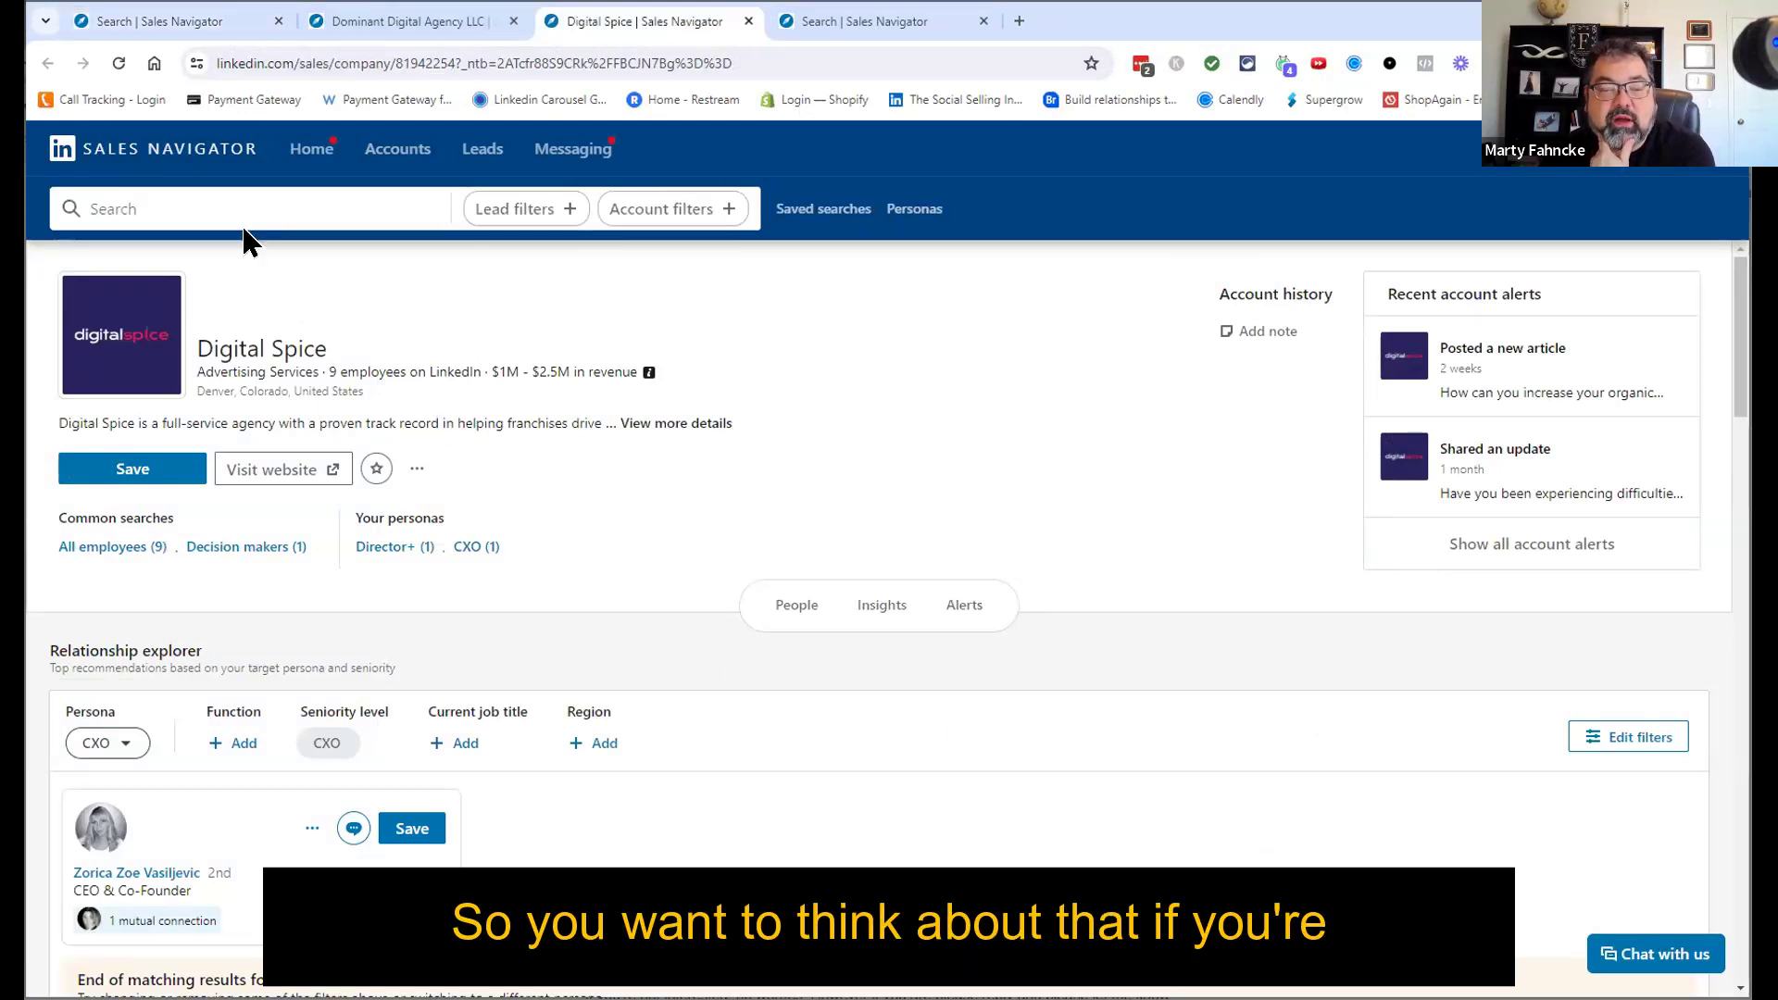
Step: Return to the account search and replace the 1-10 company headcount filter with 11-50
click(146, 18)
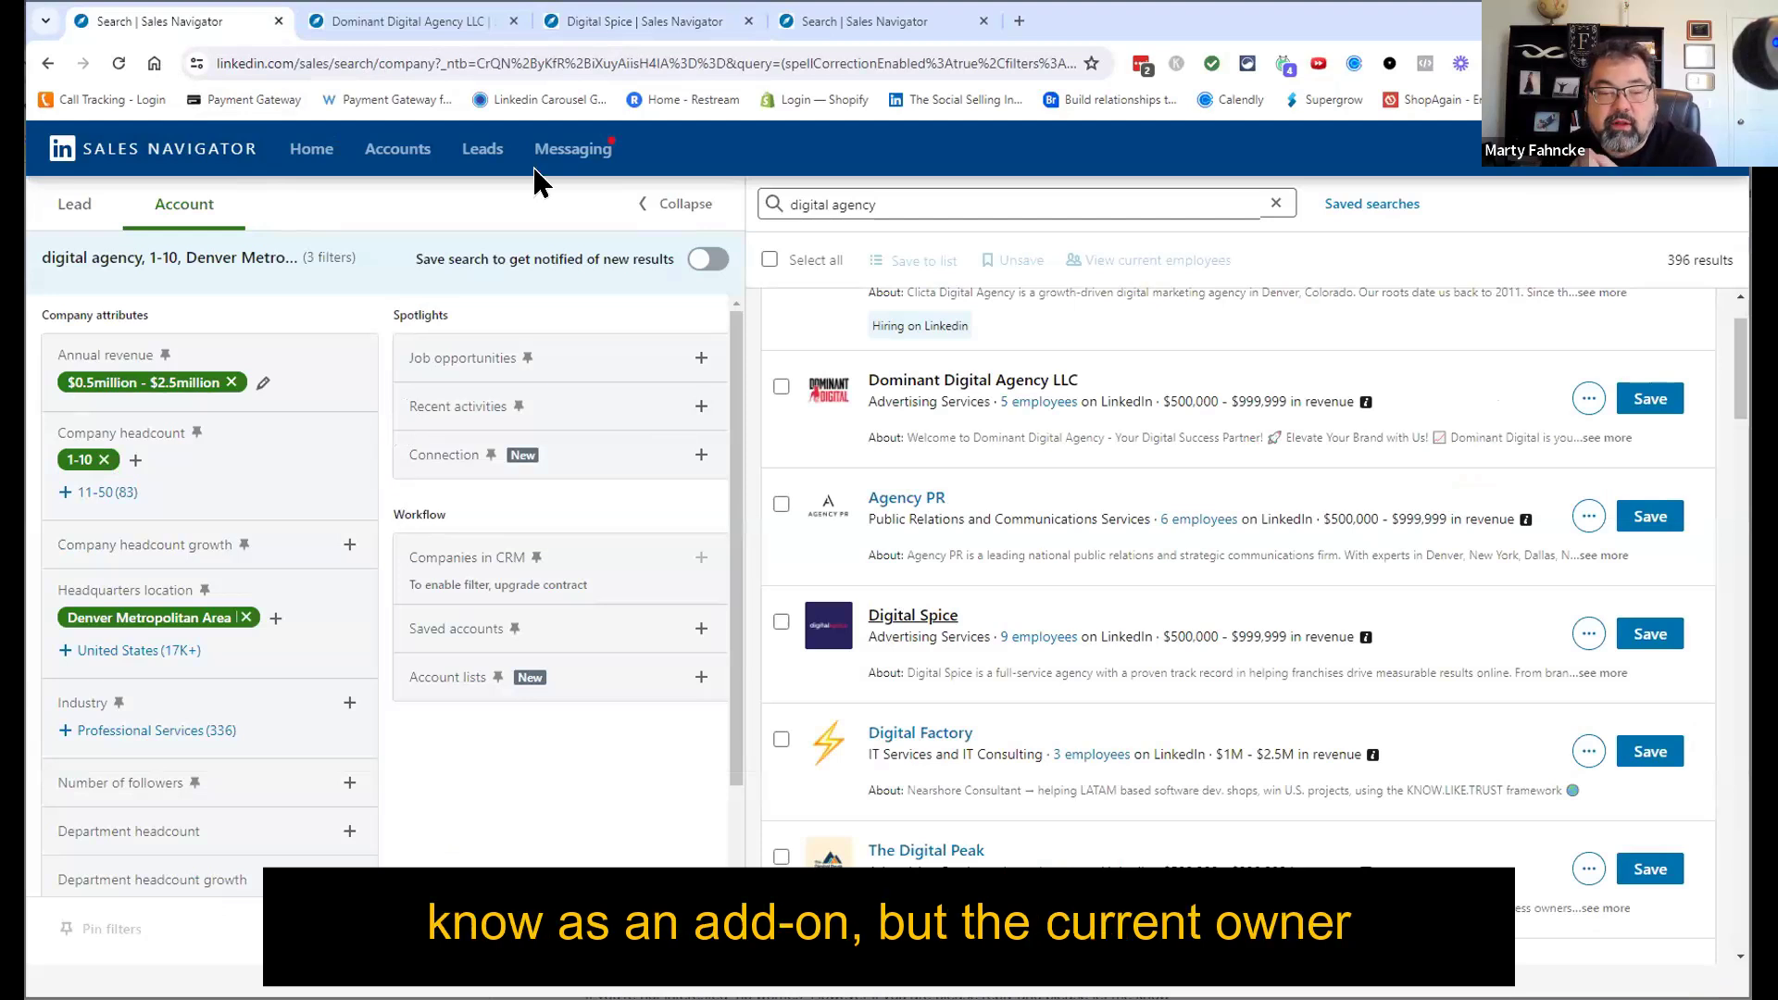
mouse_move(622, 33)
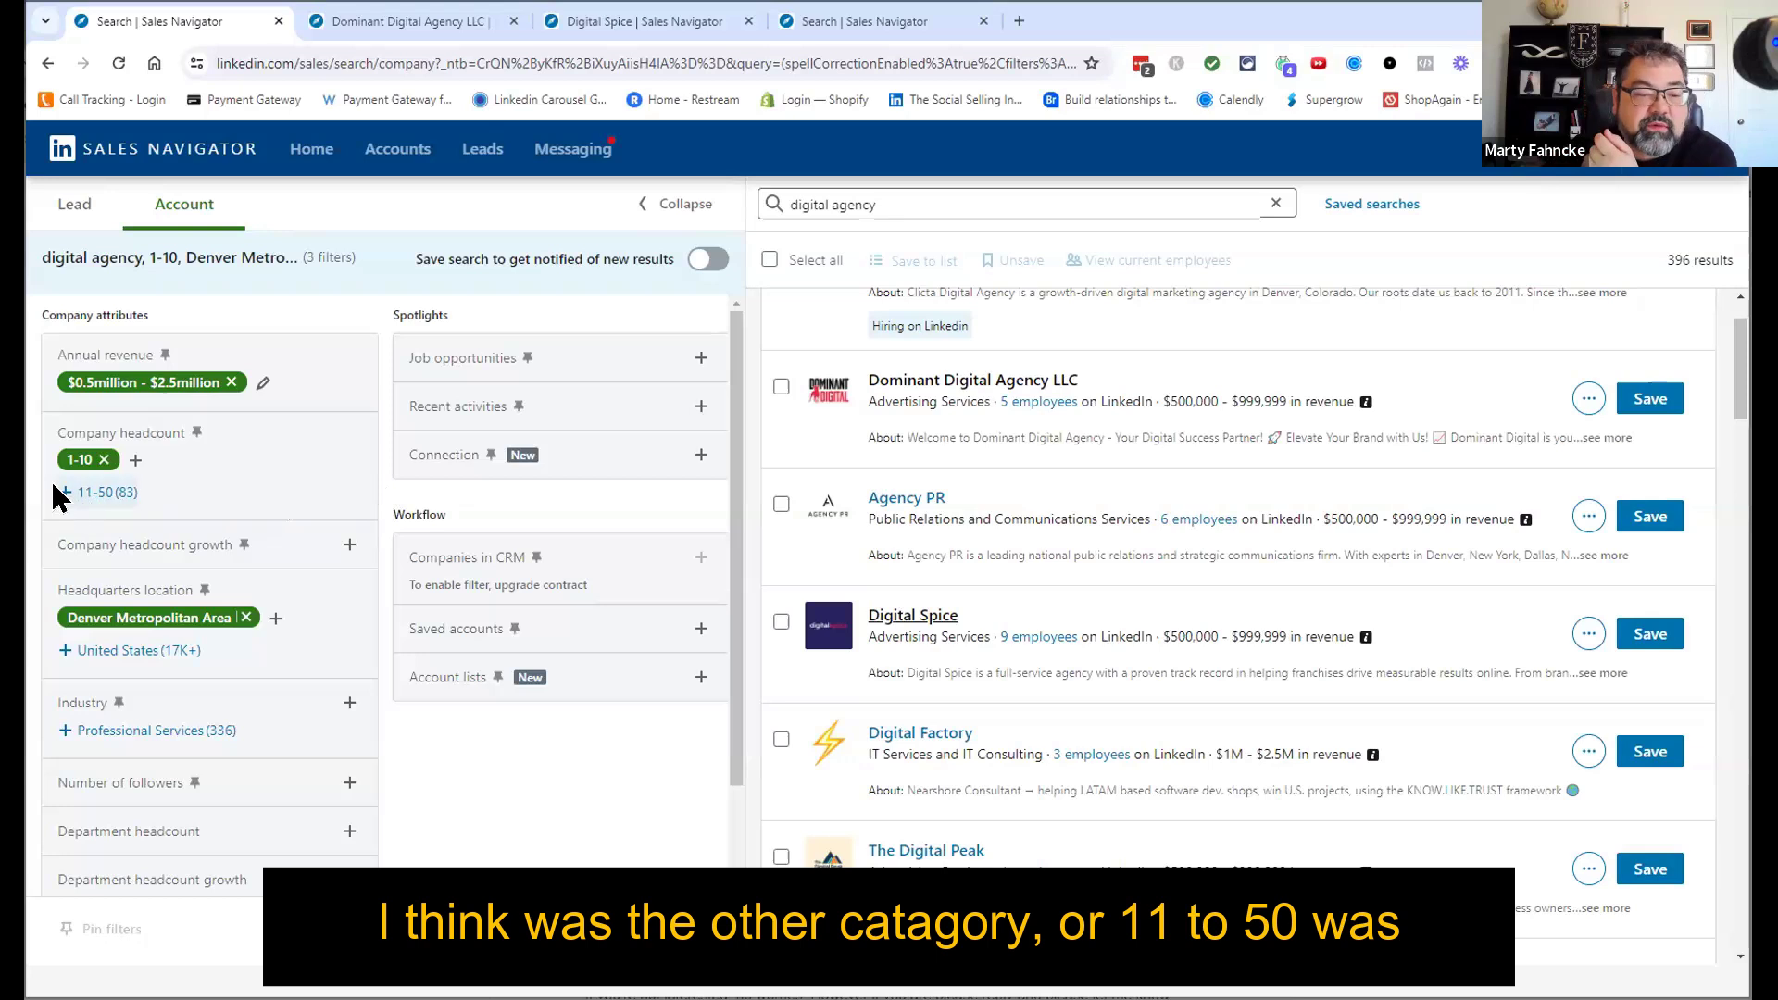
click(99, 496)
click(104, 459)
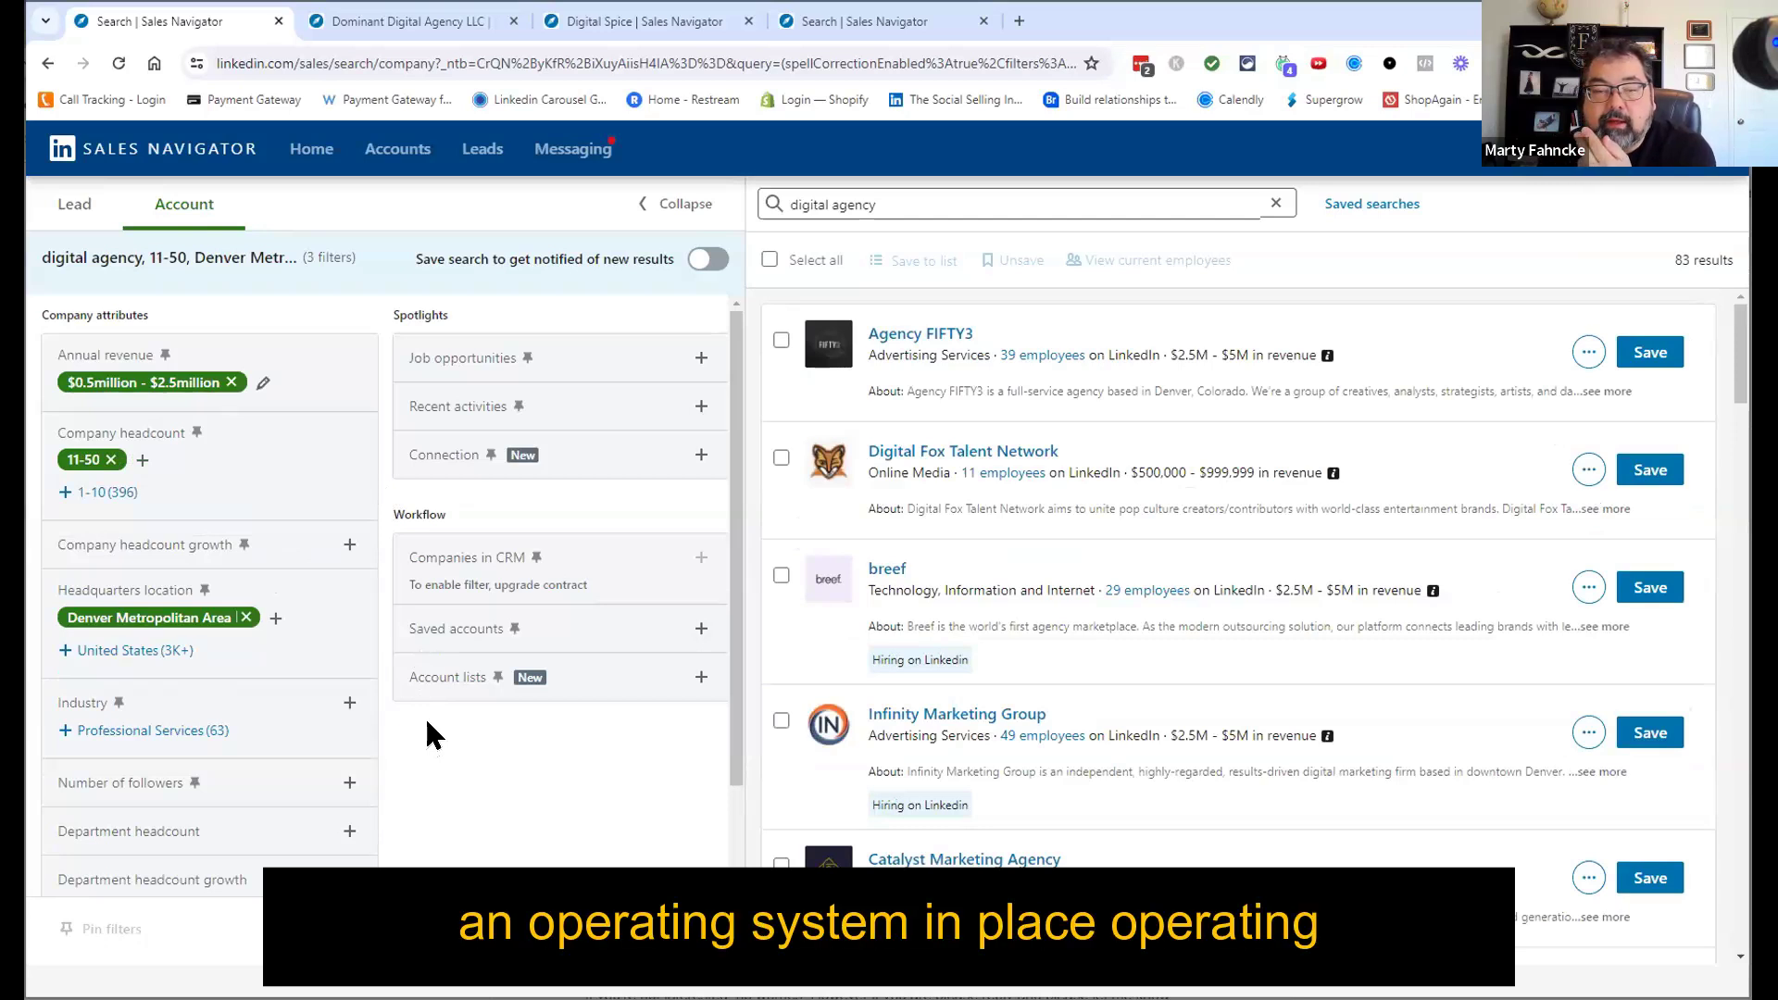
Step: Set the maximum of the annual revenue filter to 5 million USD and check the number of matching accounts
click(264, 389)
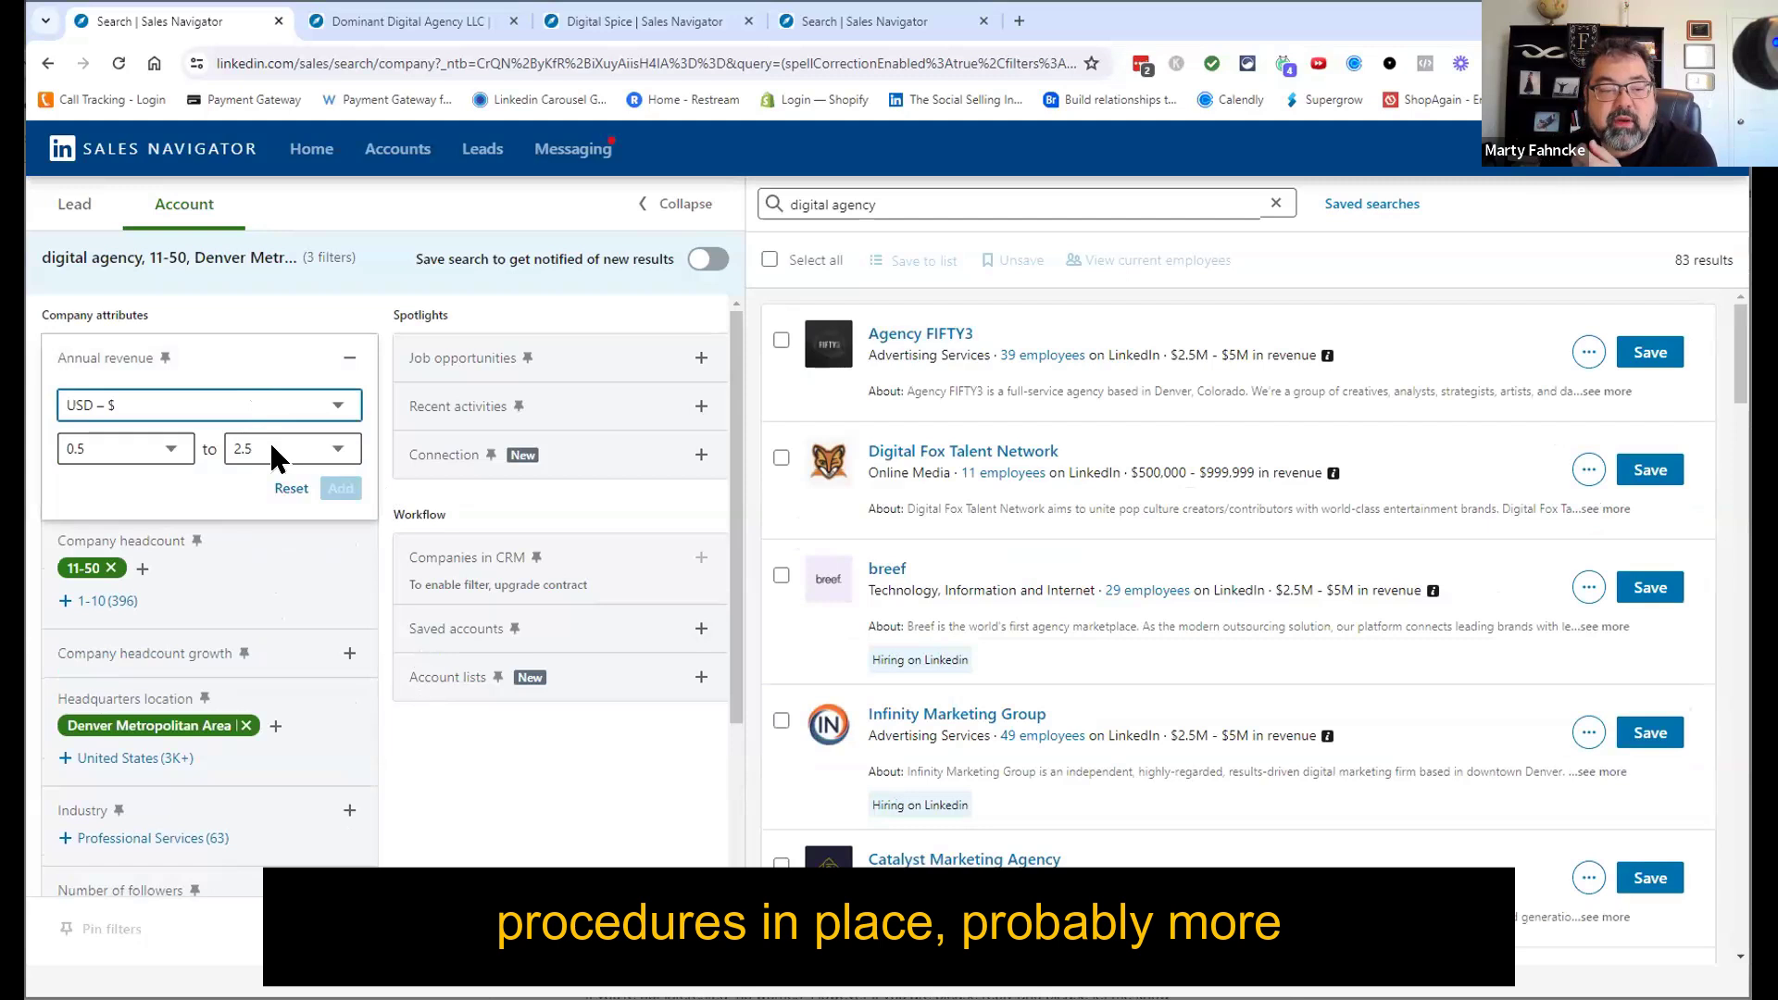
click(269, 444)
click(280, 536)
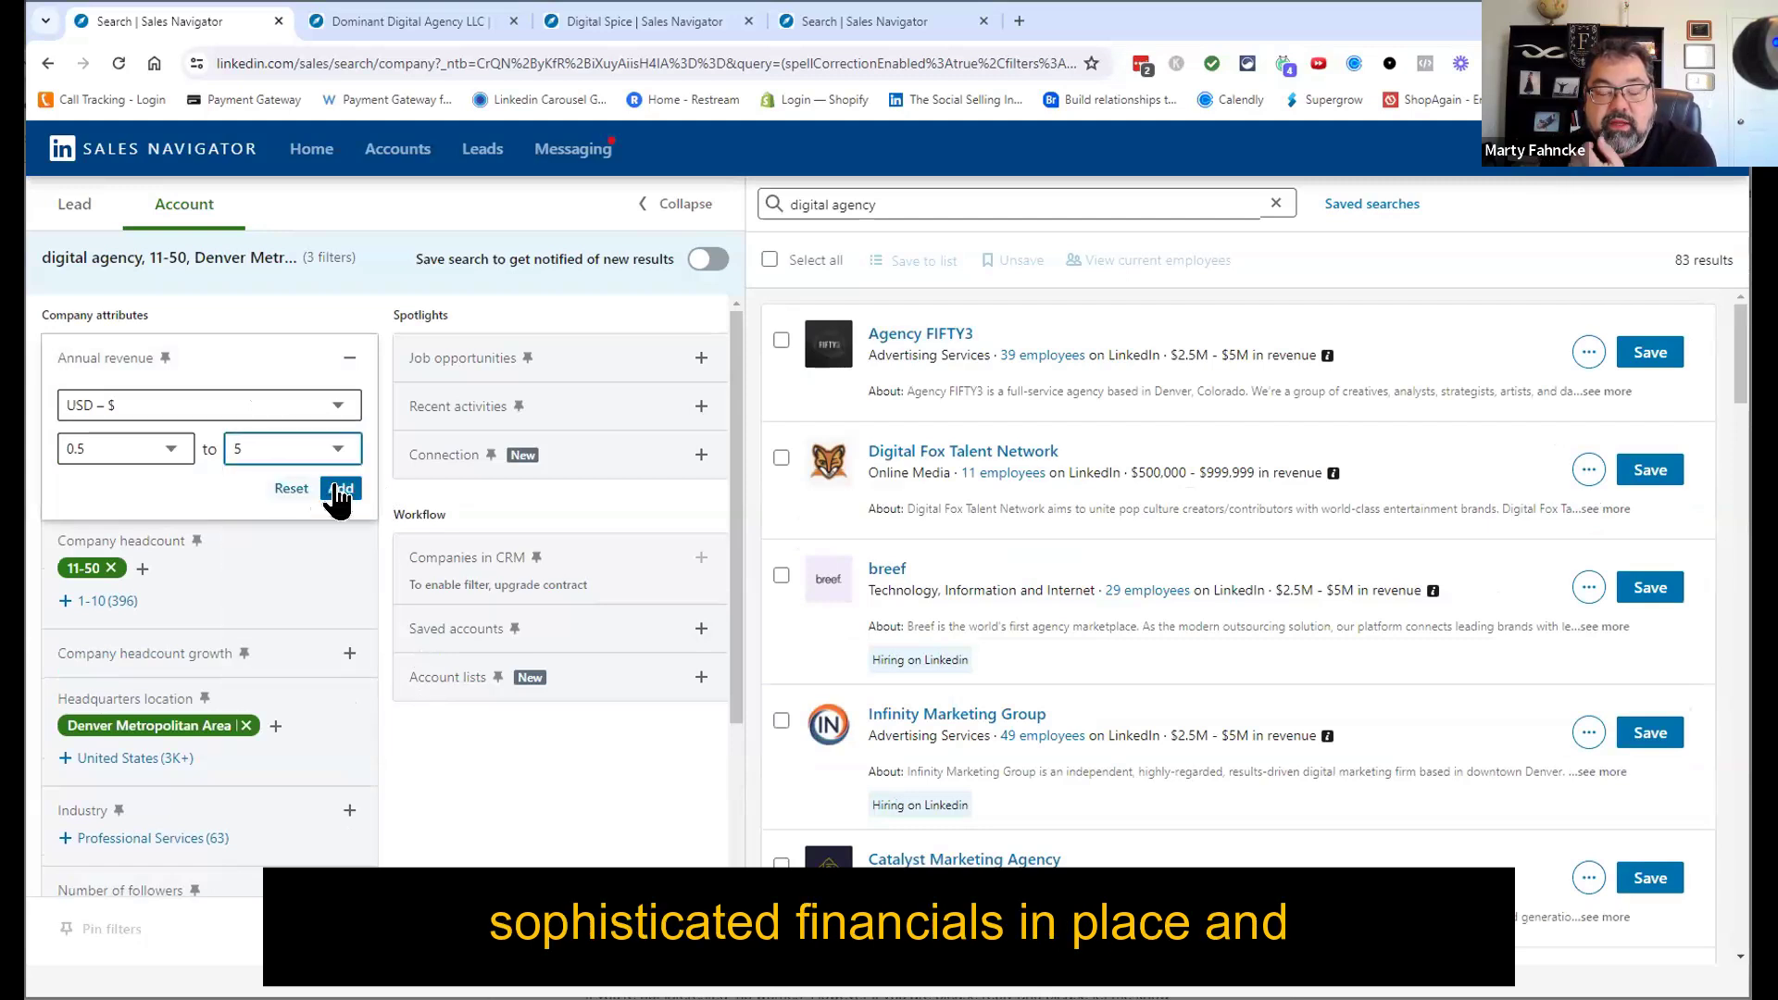
click(414, 714)
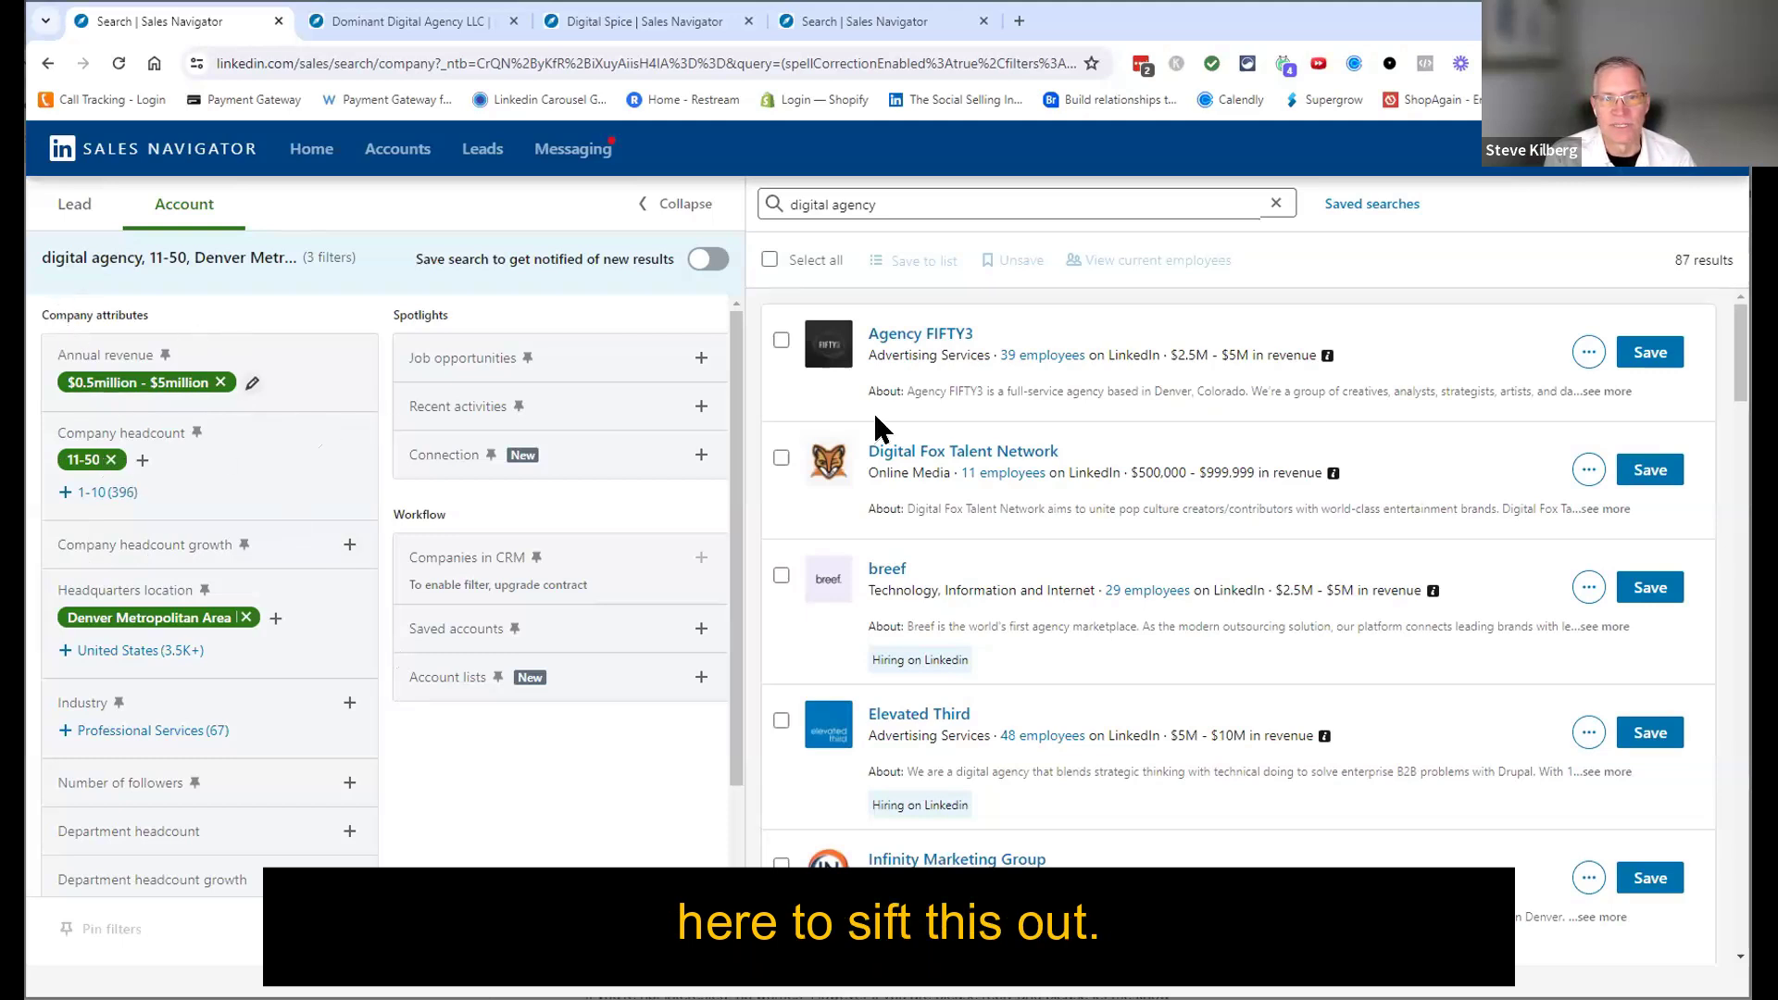
double_click(1681, 260)
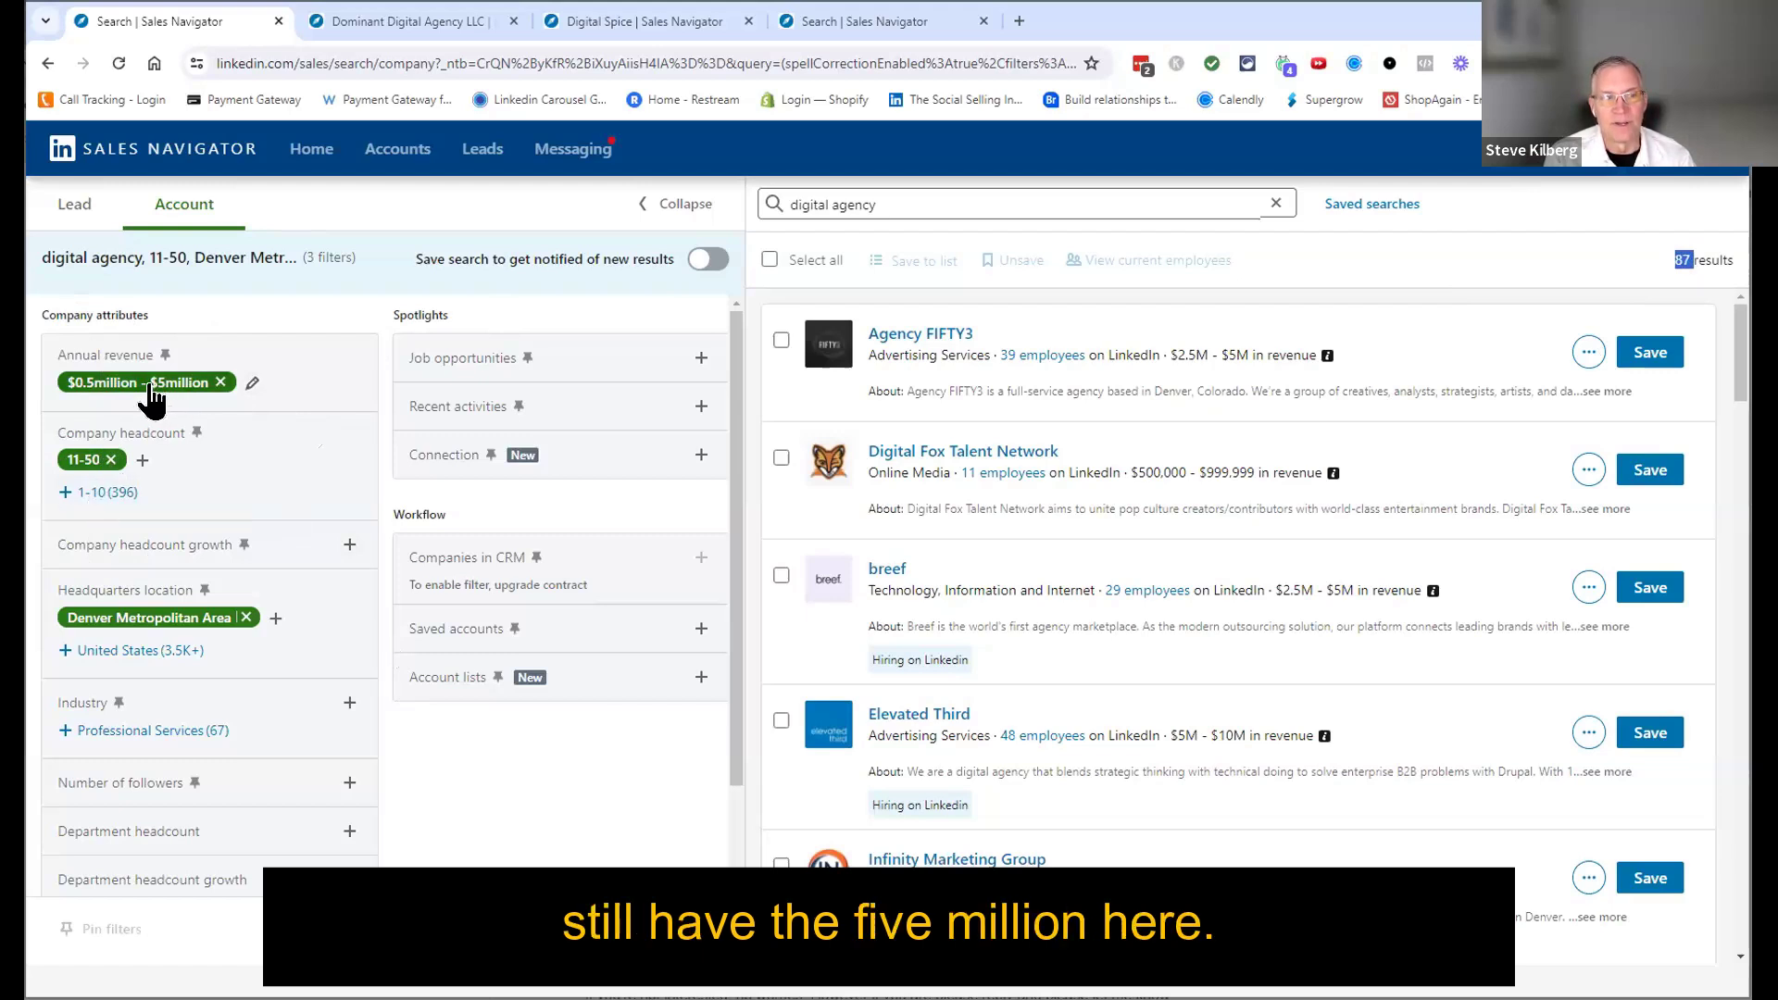
Step: Set the minimum of the annual revenue filter to 1 million USD and check the number of matching accounts
click(251, 383)
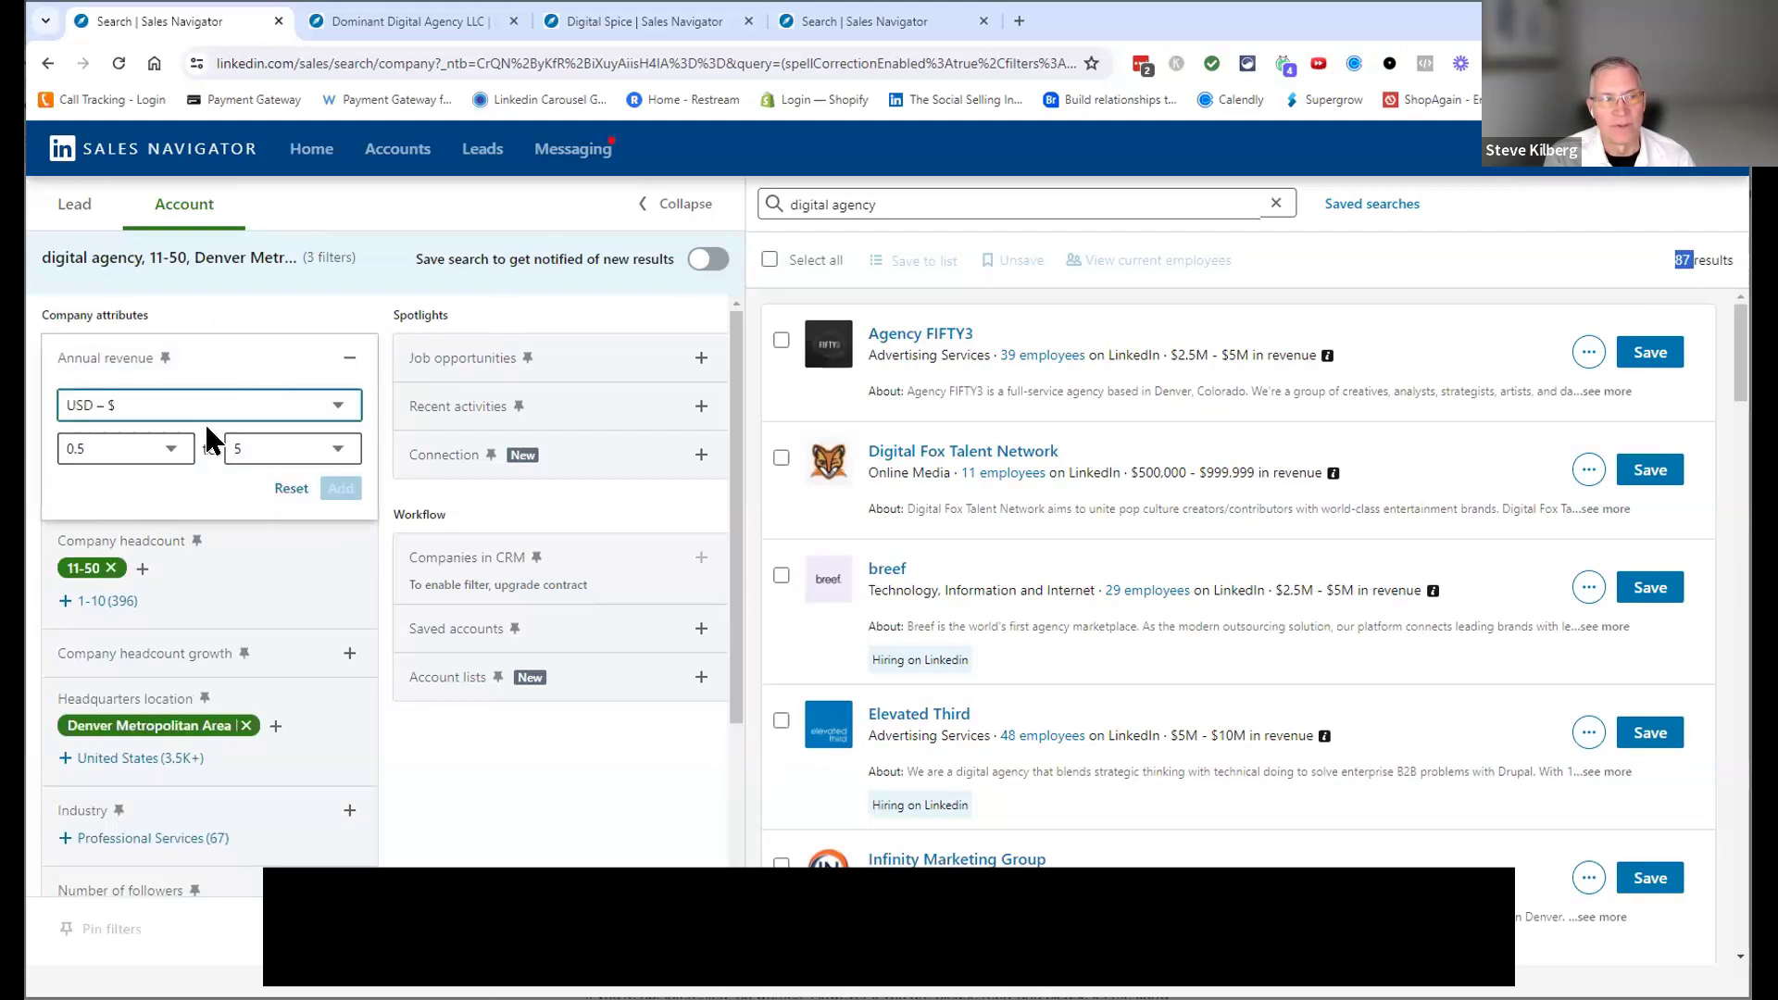
click(174, 448)
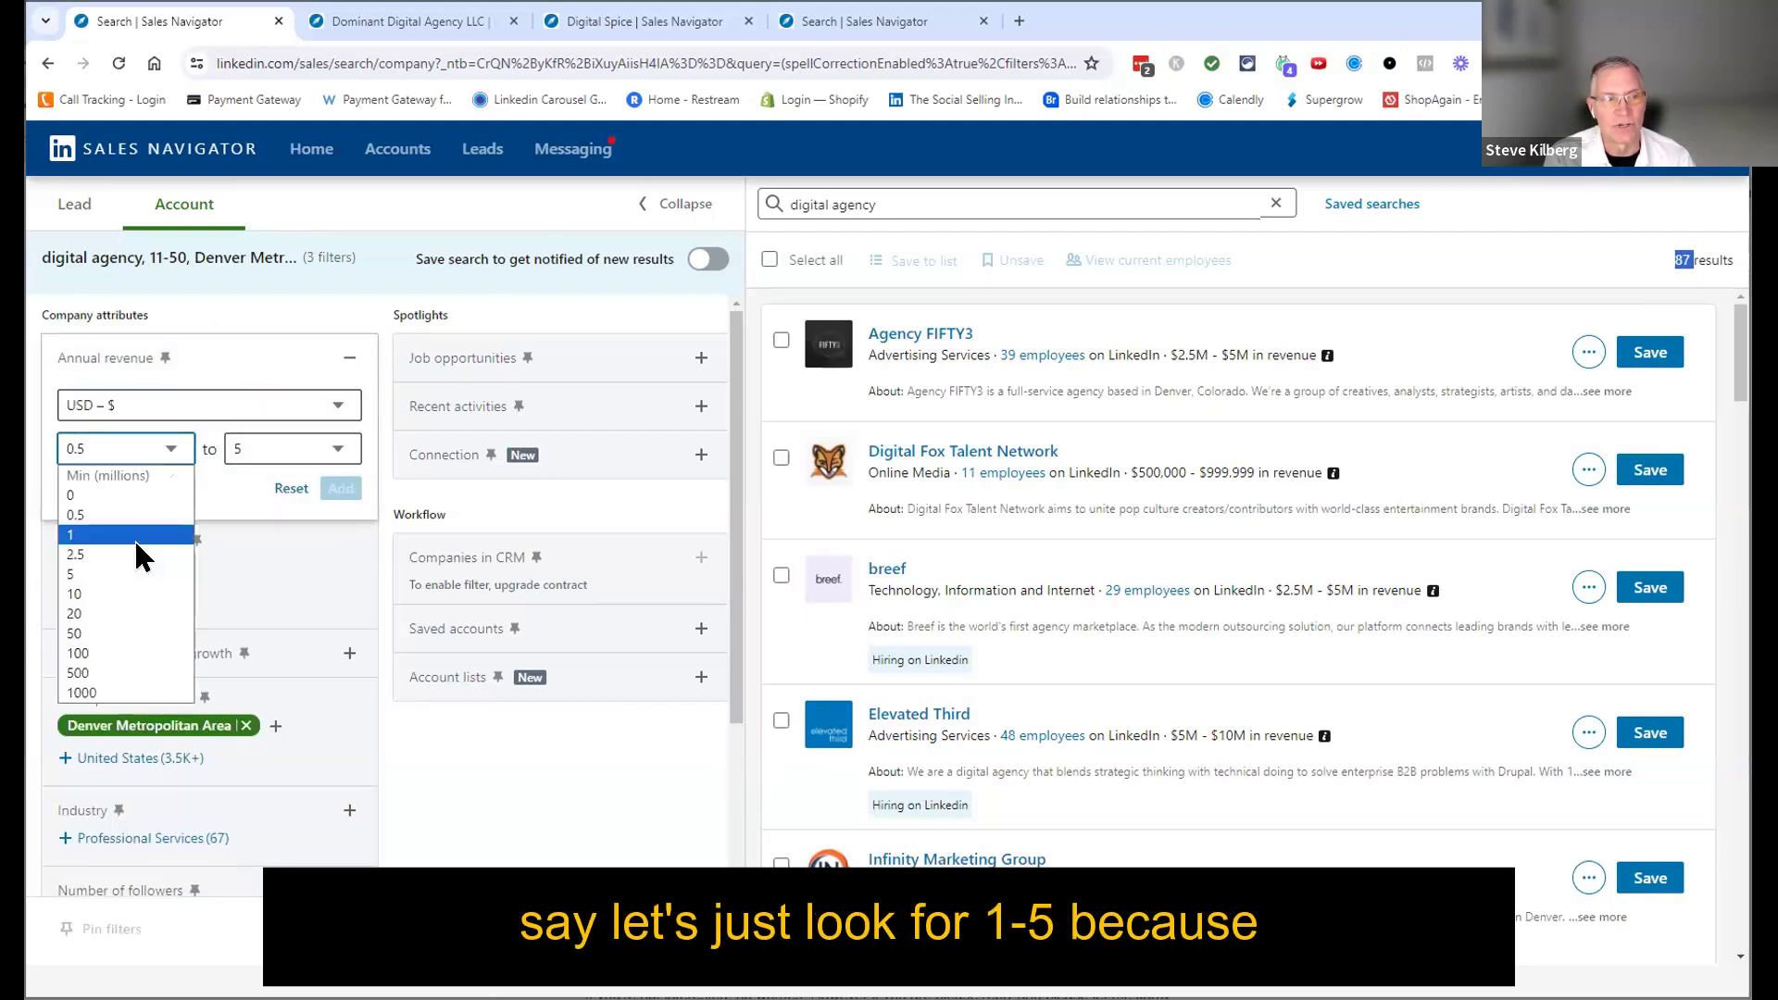
click(139, 541)
click(340, 487)
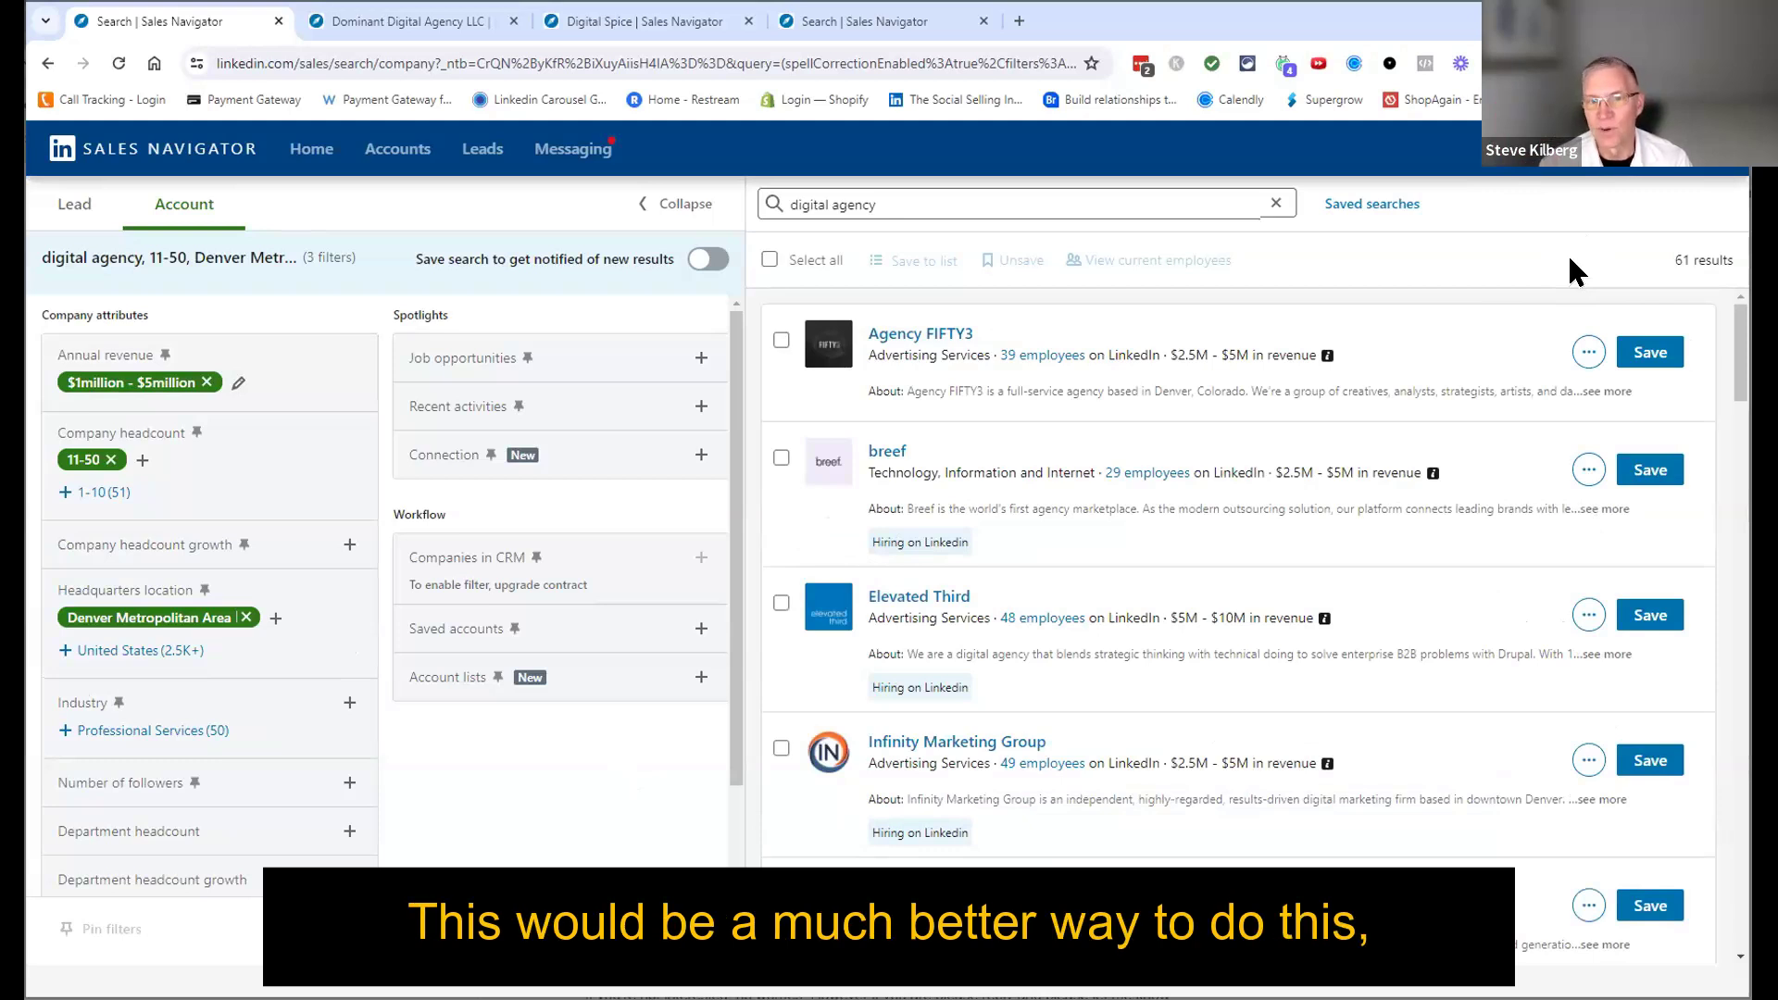
double_click(1678, 259)
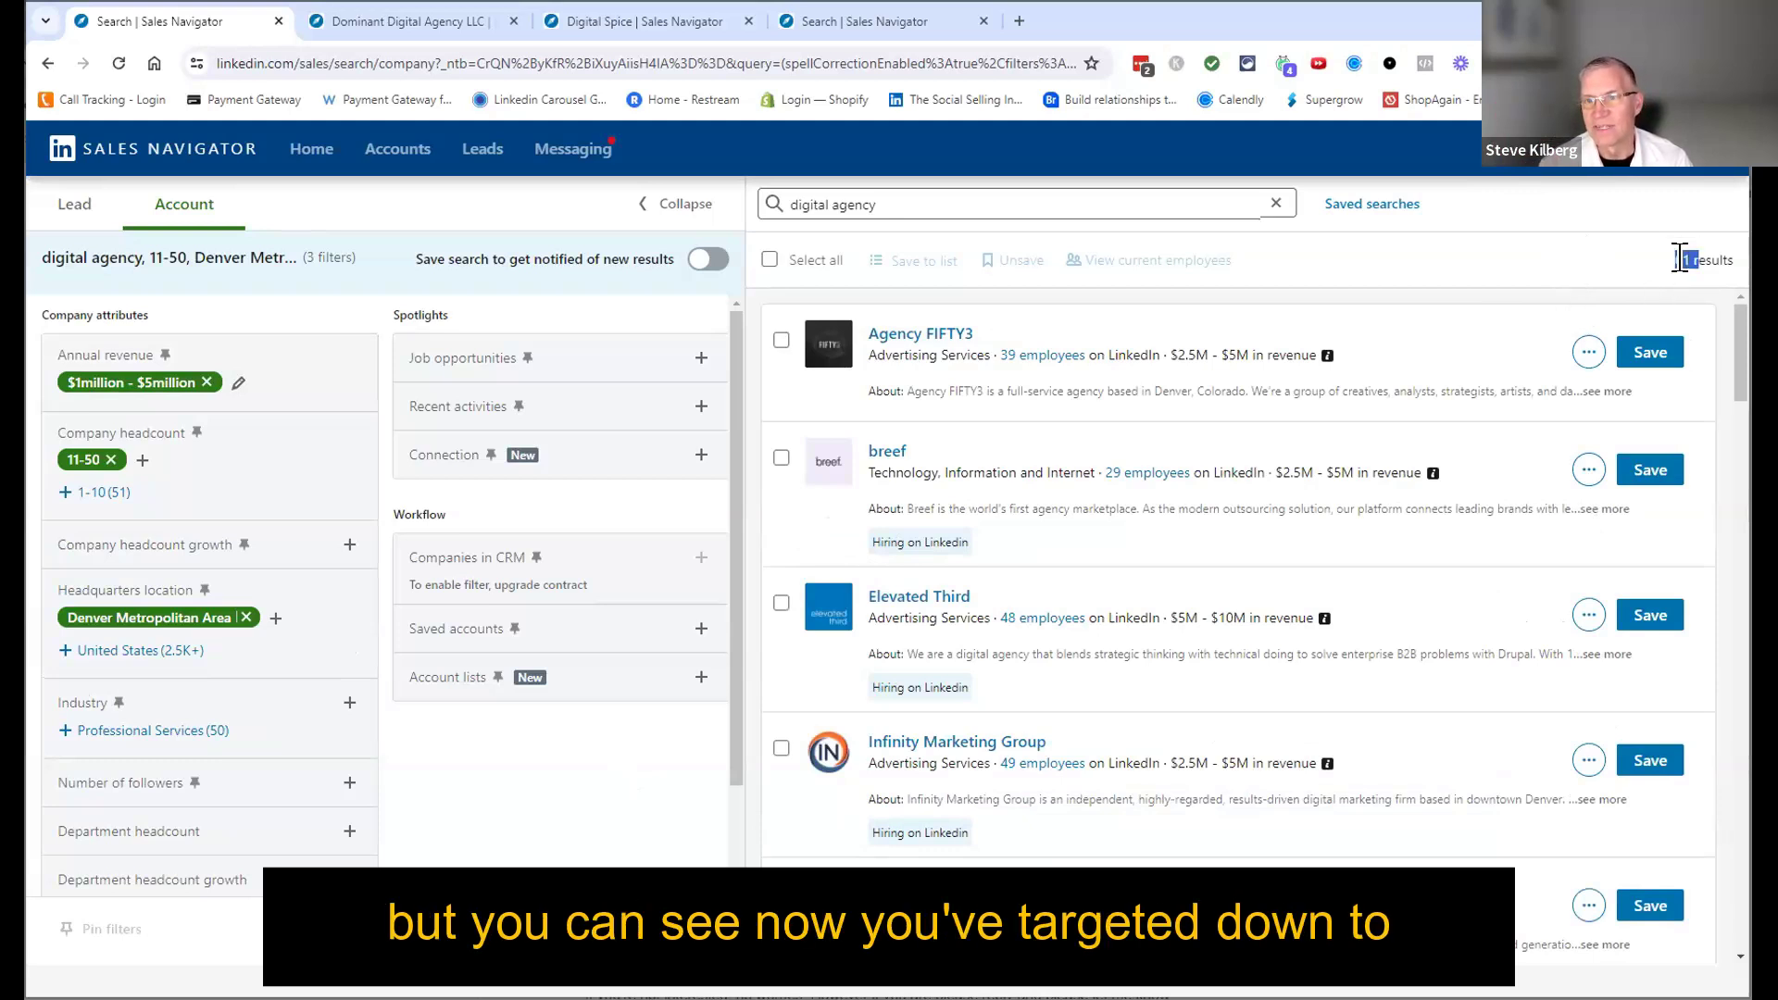
click(1674, 261)
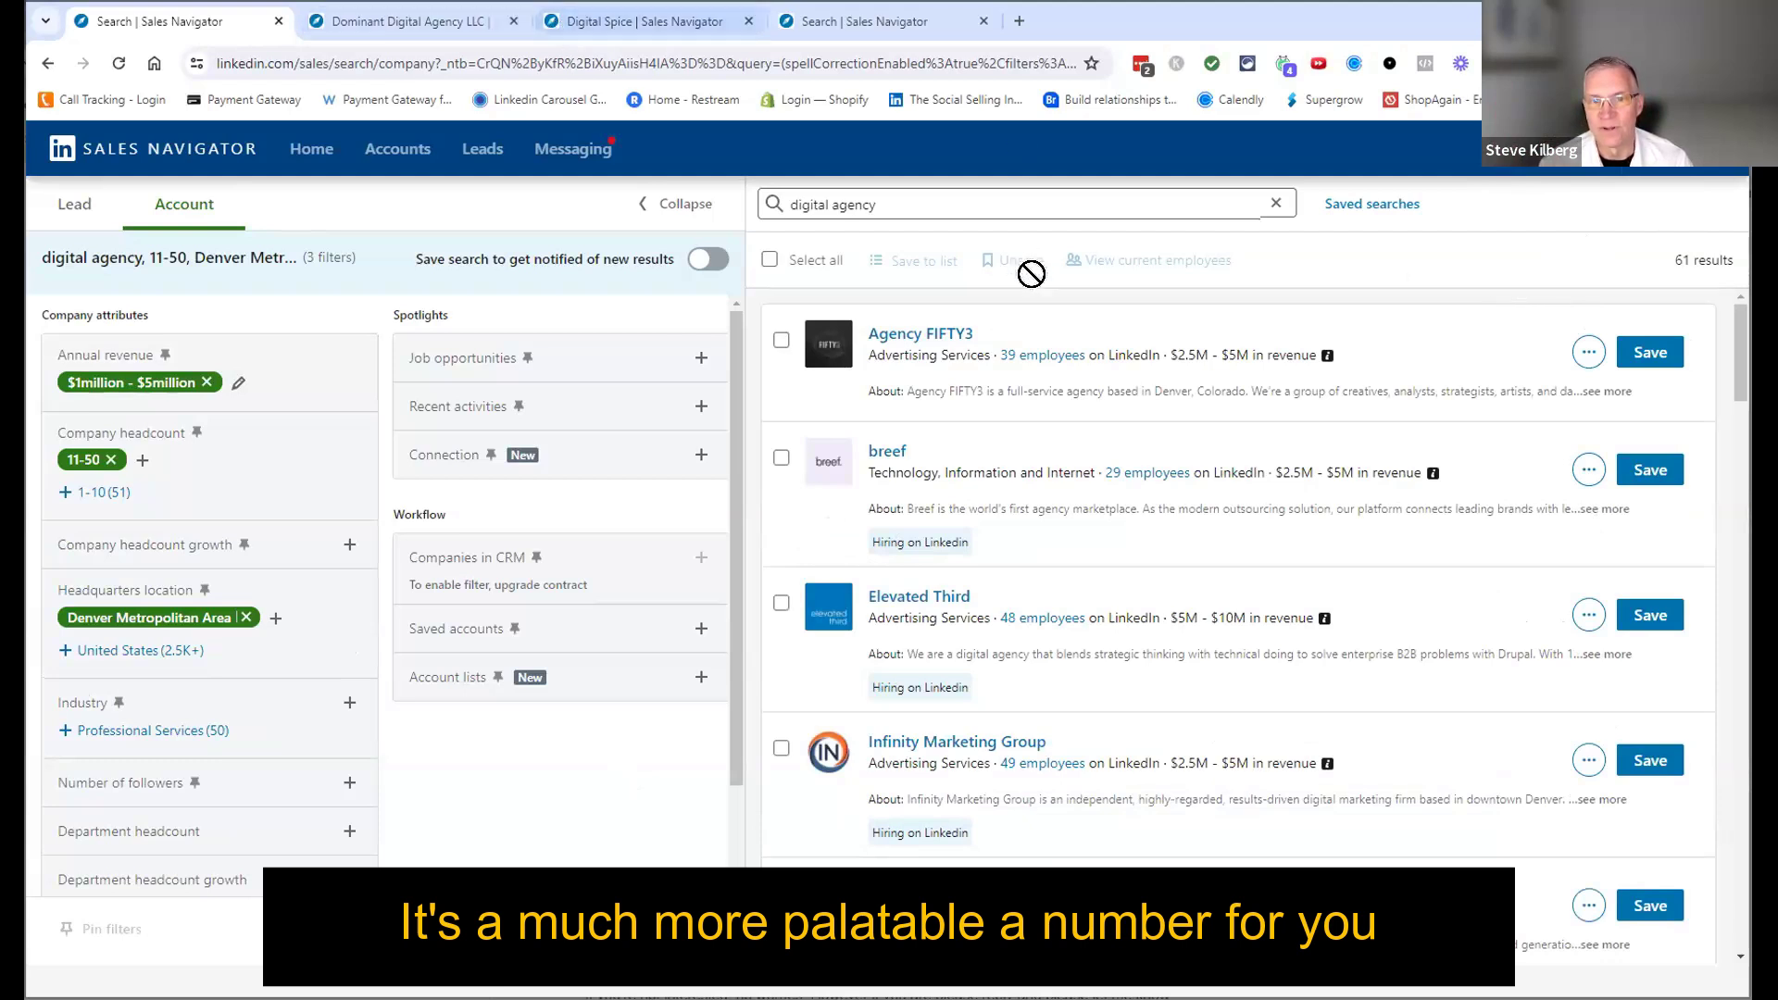
Step: Open the Agency FIFTY3 account page in a new tab and close the Dominant Digital Agency LLC page
right_click(925, 337)
click(968, 350)
click(820, 22)
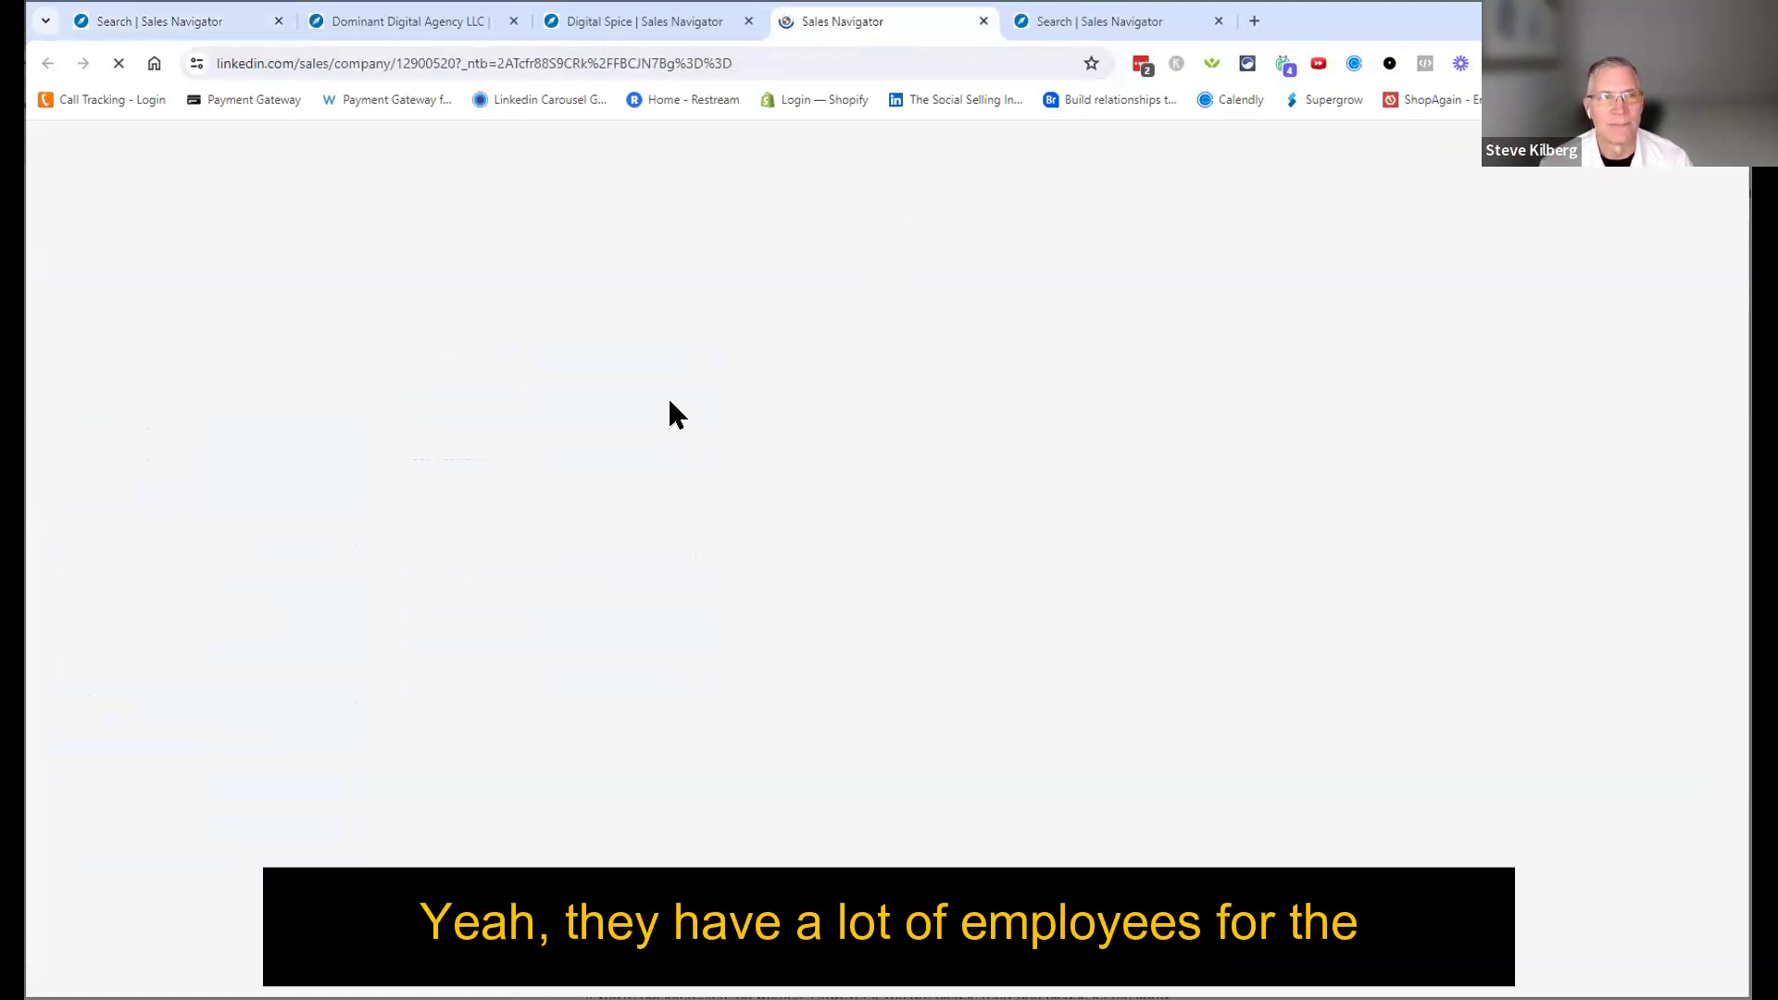
click(513, 20)
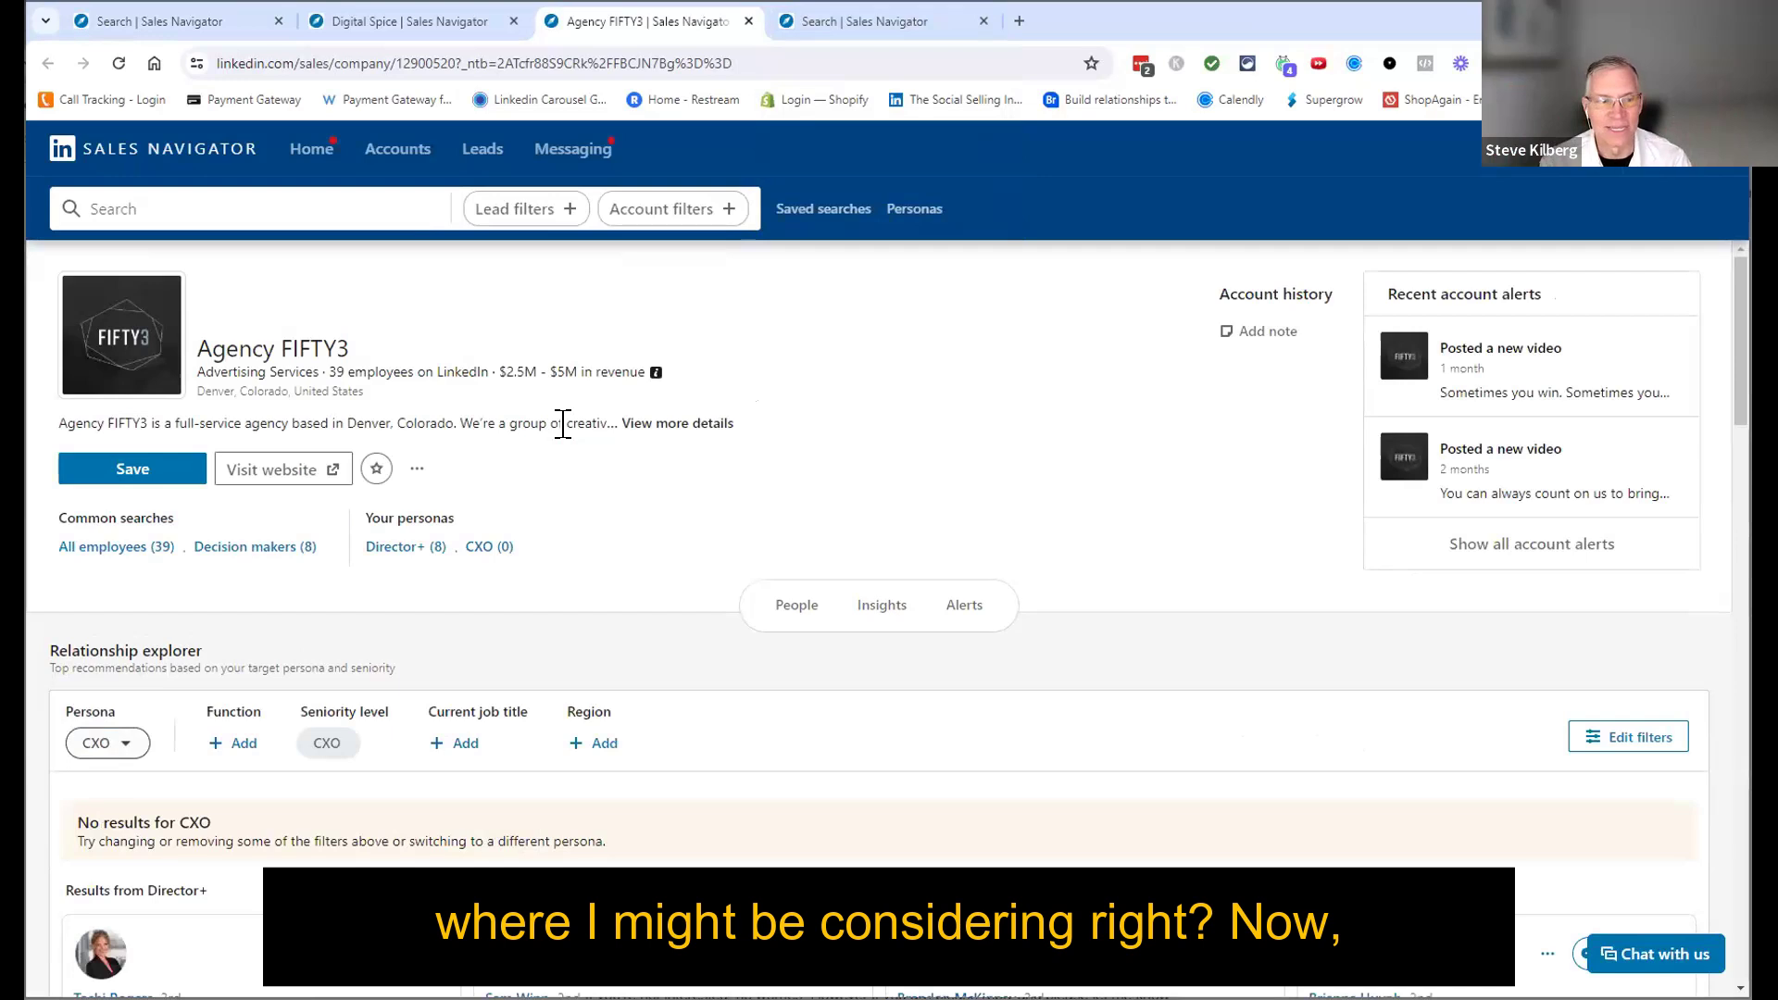
Step: List the decision makers at Agency FIFTY3 and review the whole list of leads
click(235, 554)
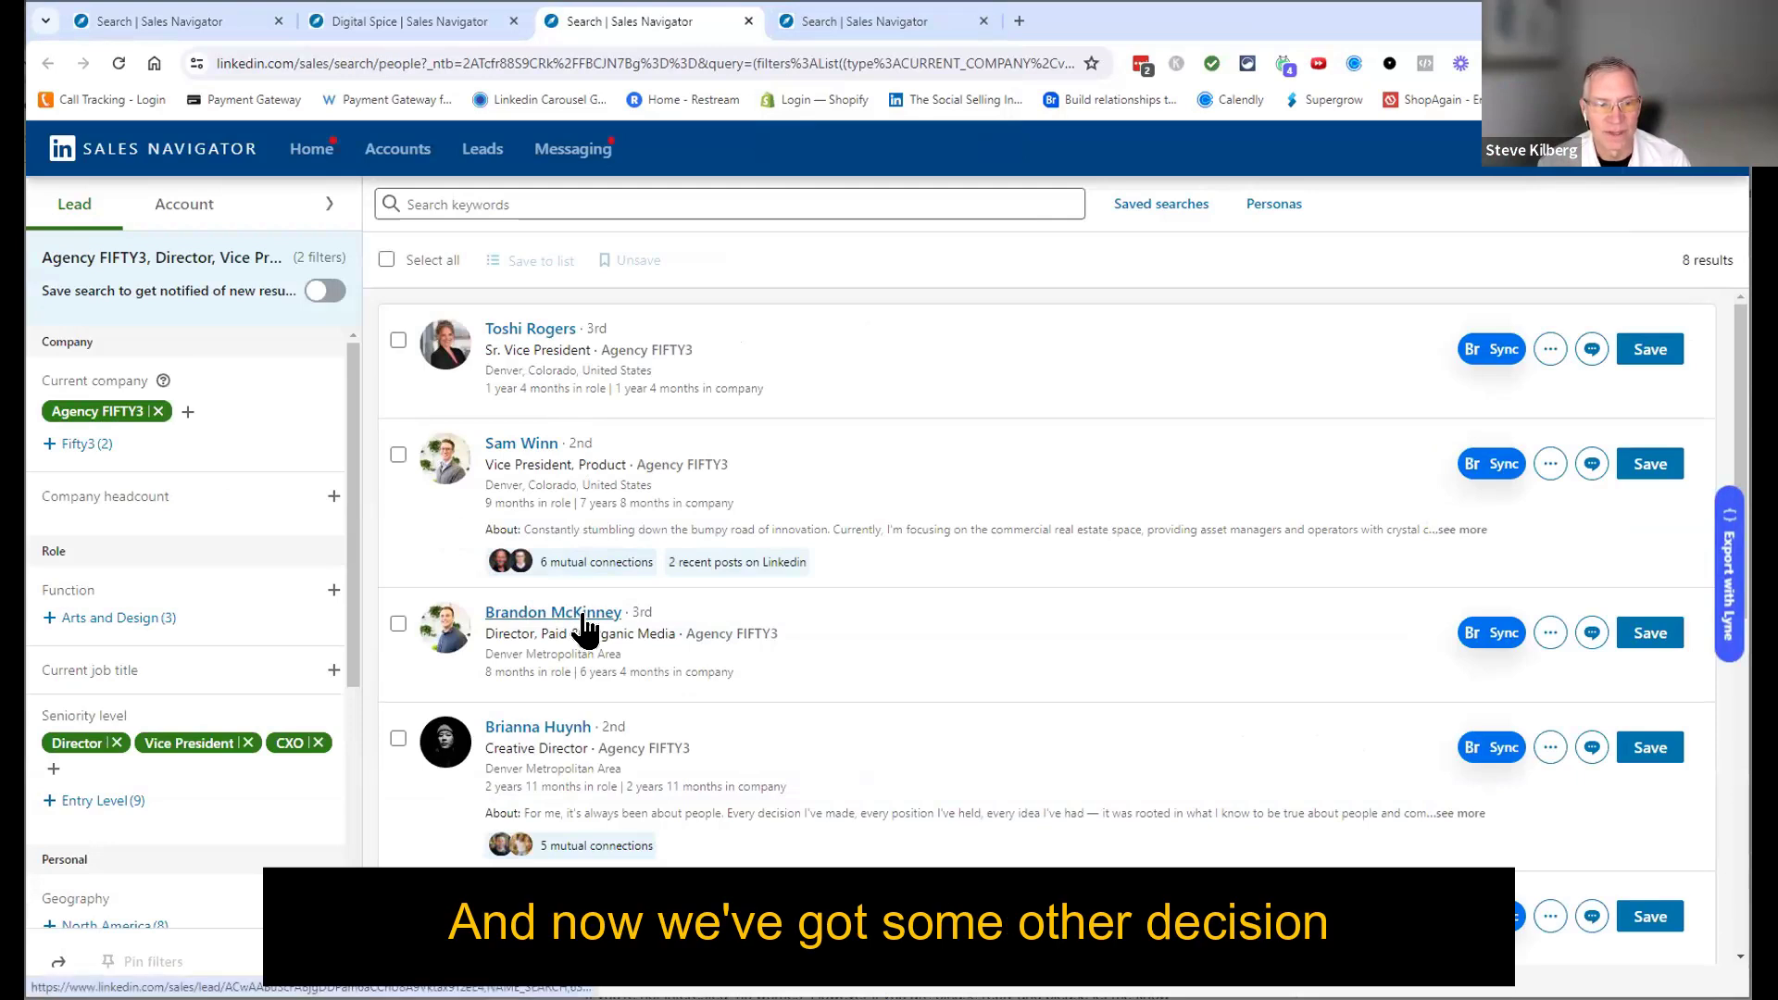
scroll(579, 622, down, 1)
scroll(586, 615, down, 3)
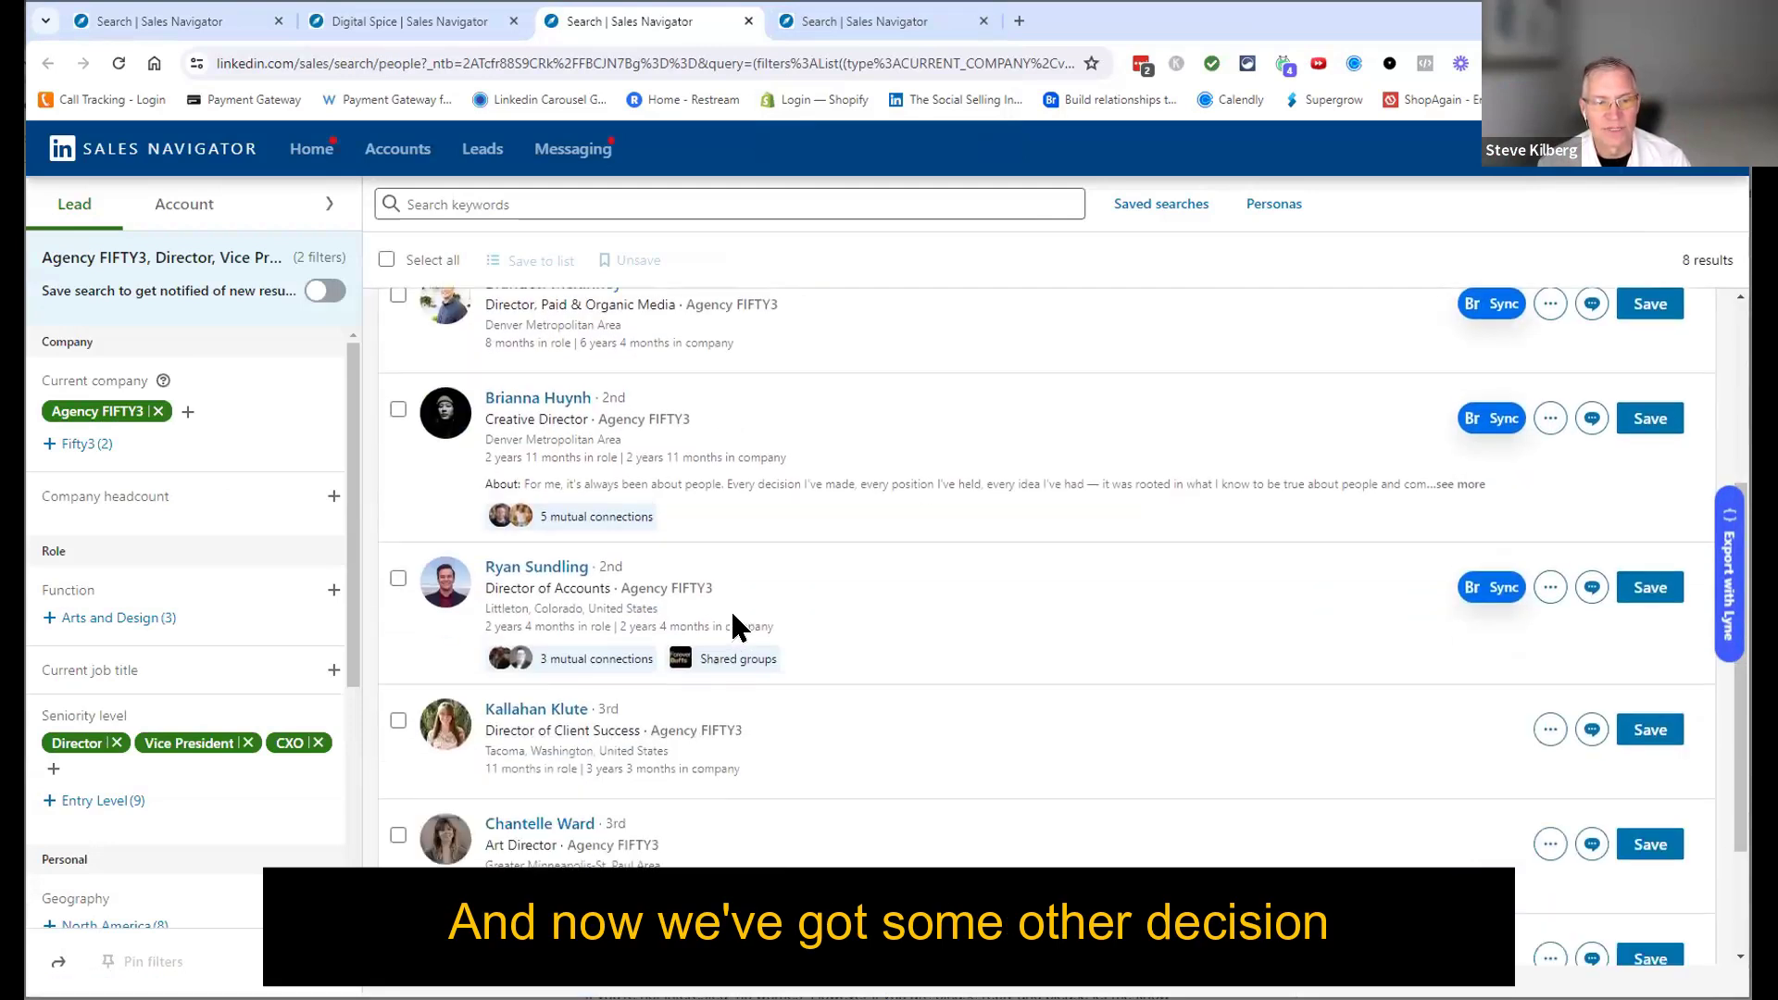
scroll(737, 613, down, 1)
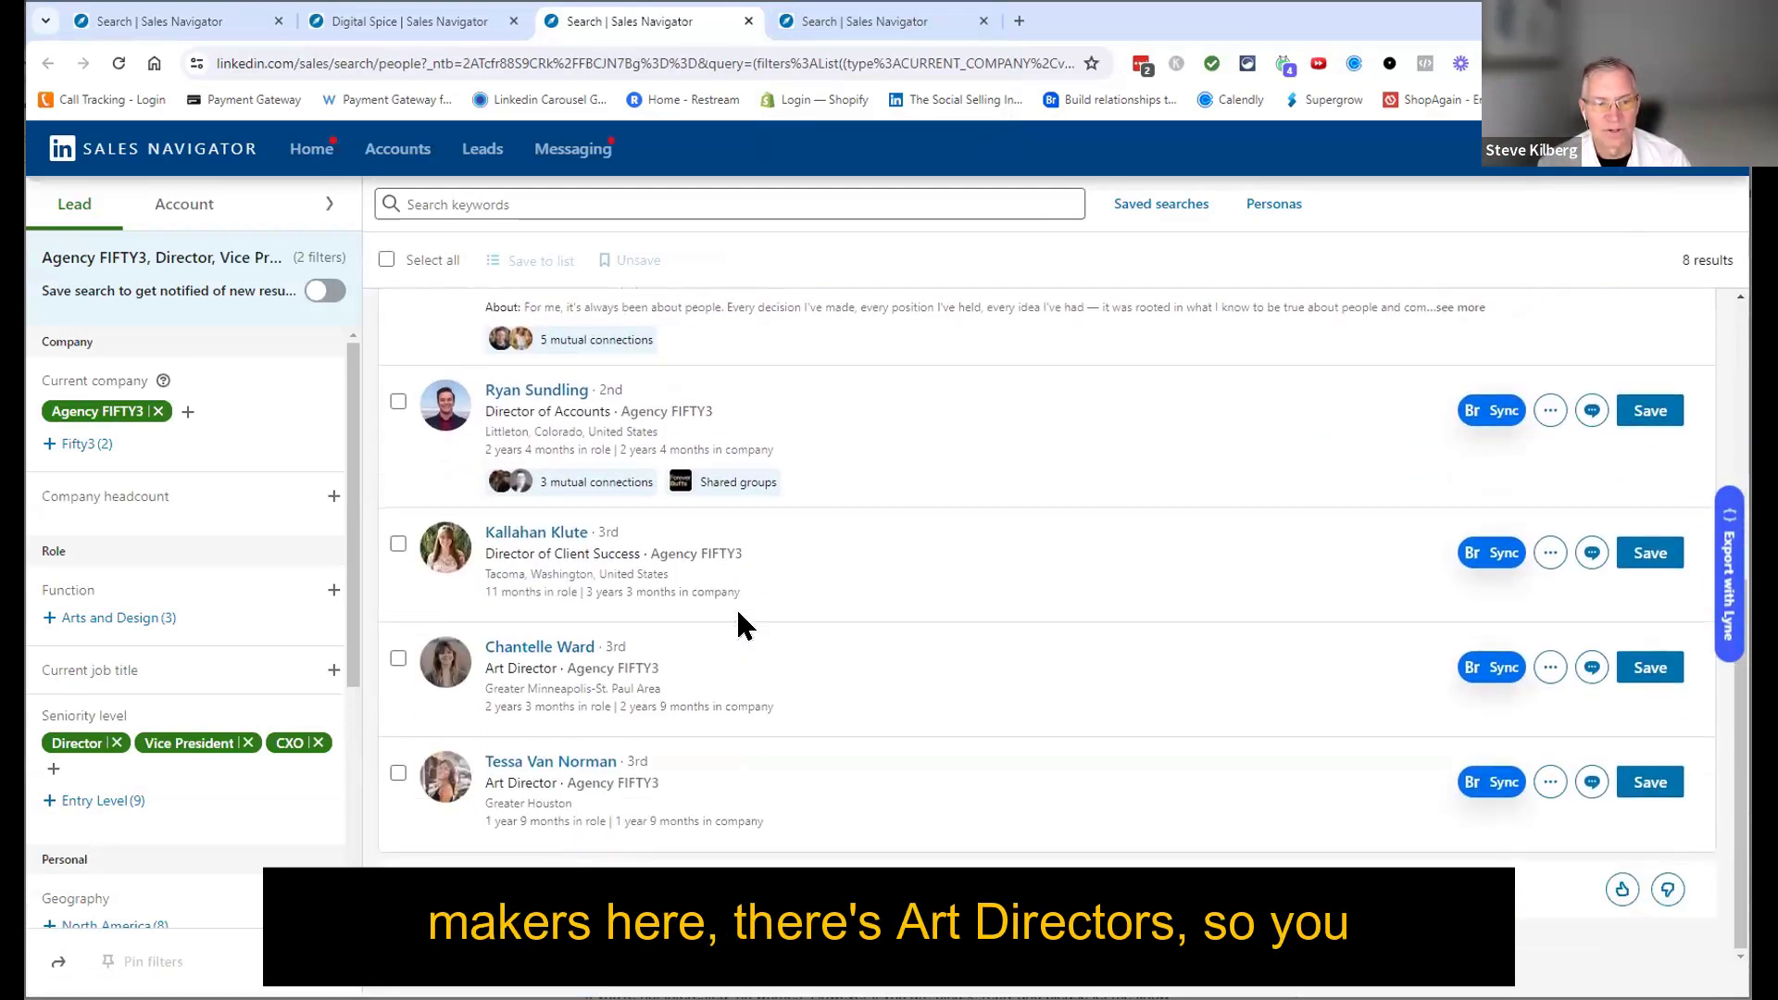
scroll(738, 613, up, 4)
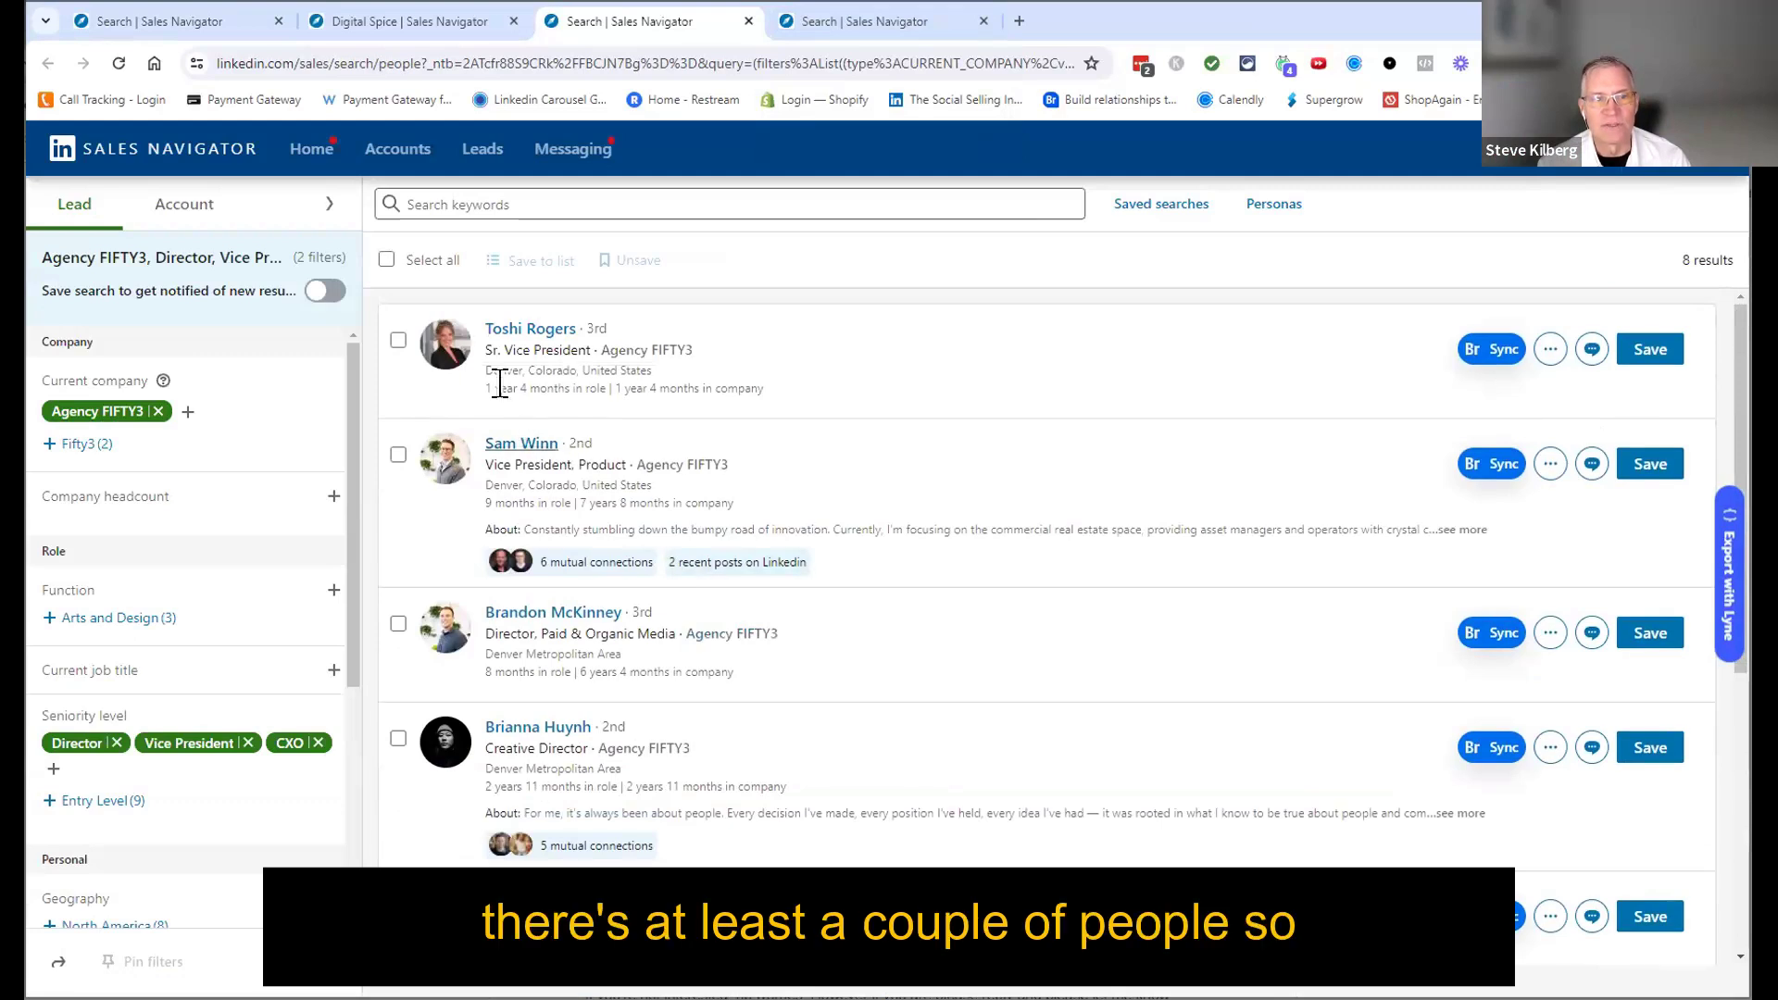
Step: Open the profiles of Agency FIFTY3's Sr. Vice President and Vice President, Product in separate new tabs
right_click(510, 332)
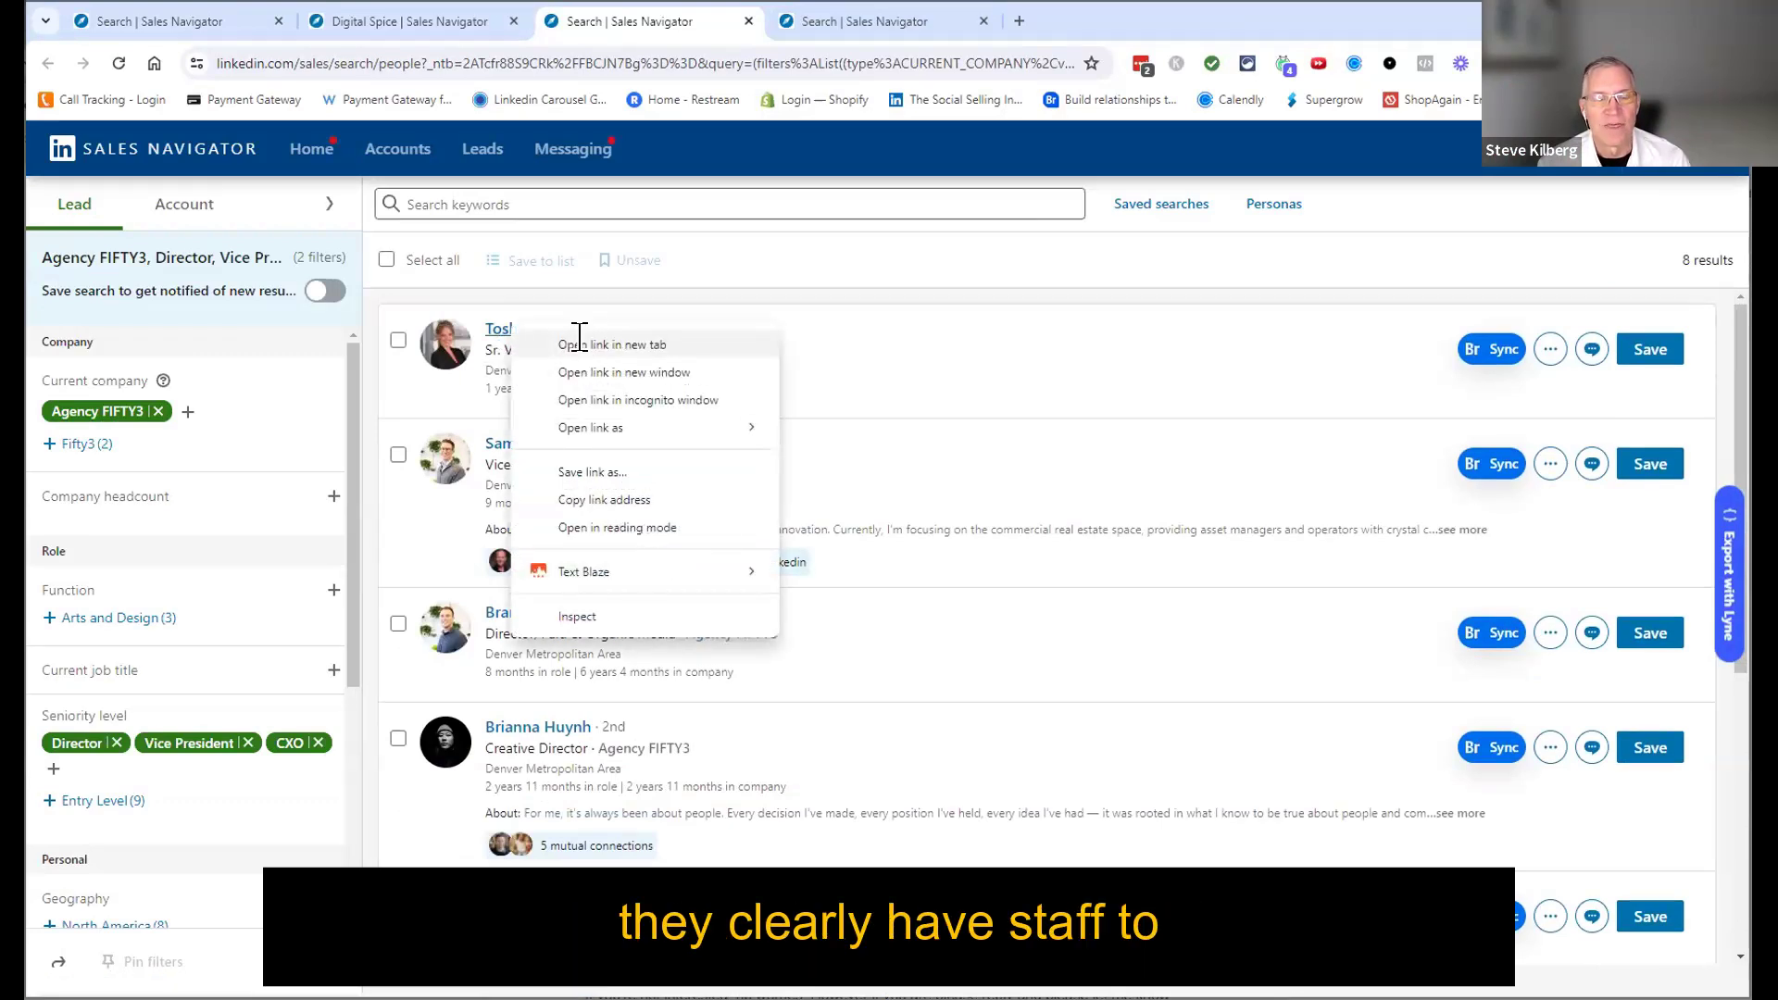
click(575, 342)
right_click(516, 454)
click(574, 463)
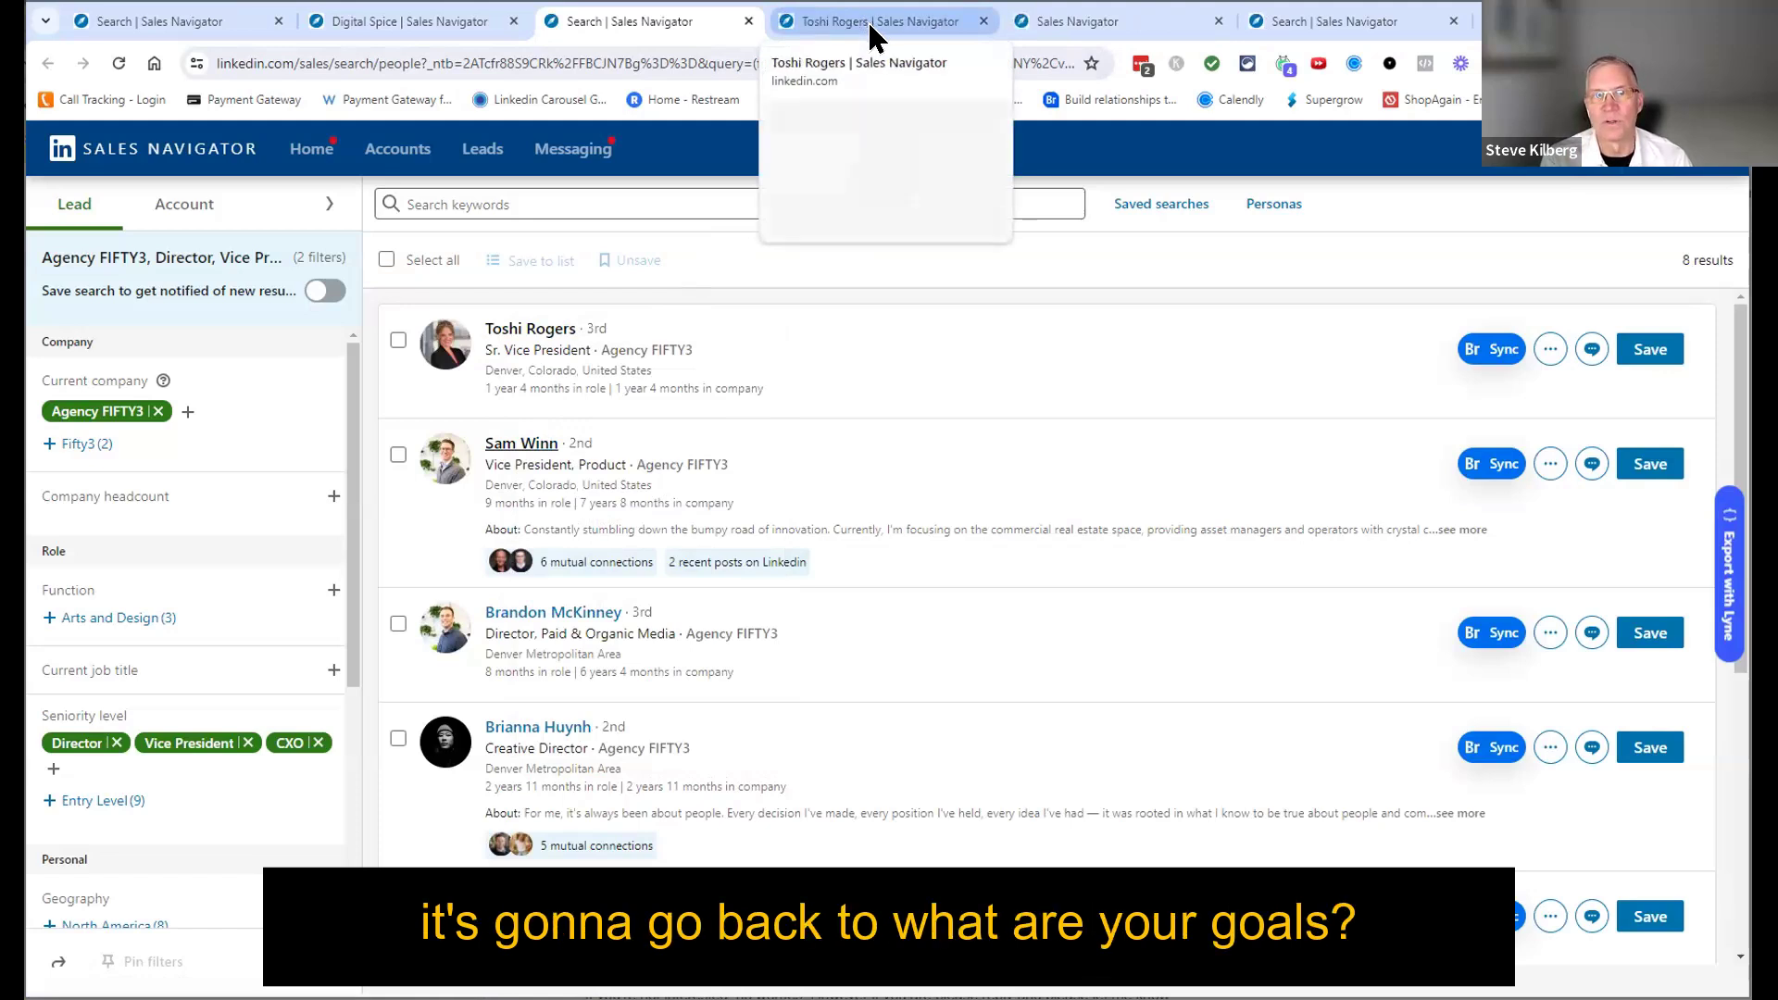
Step: Open a new InMail to the Sr. Vice President and close it, and open one to the Vice President, Product
key(ctrl+Tab)
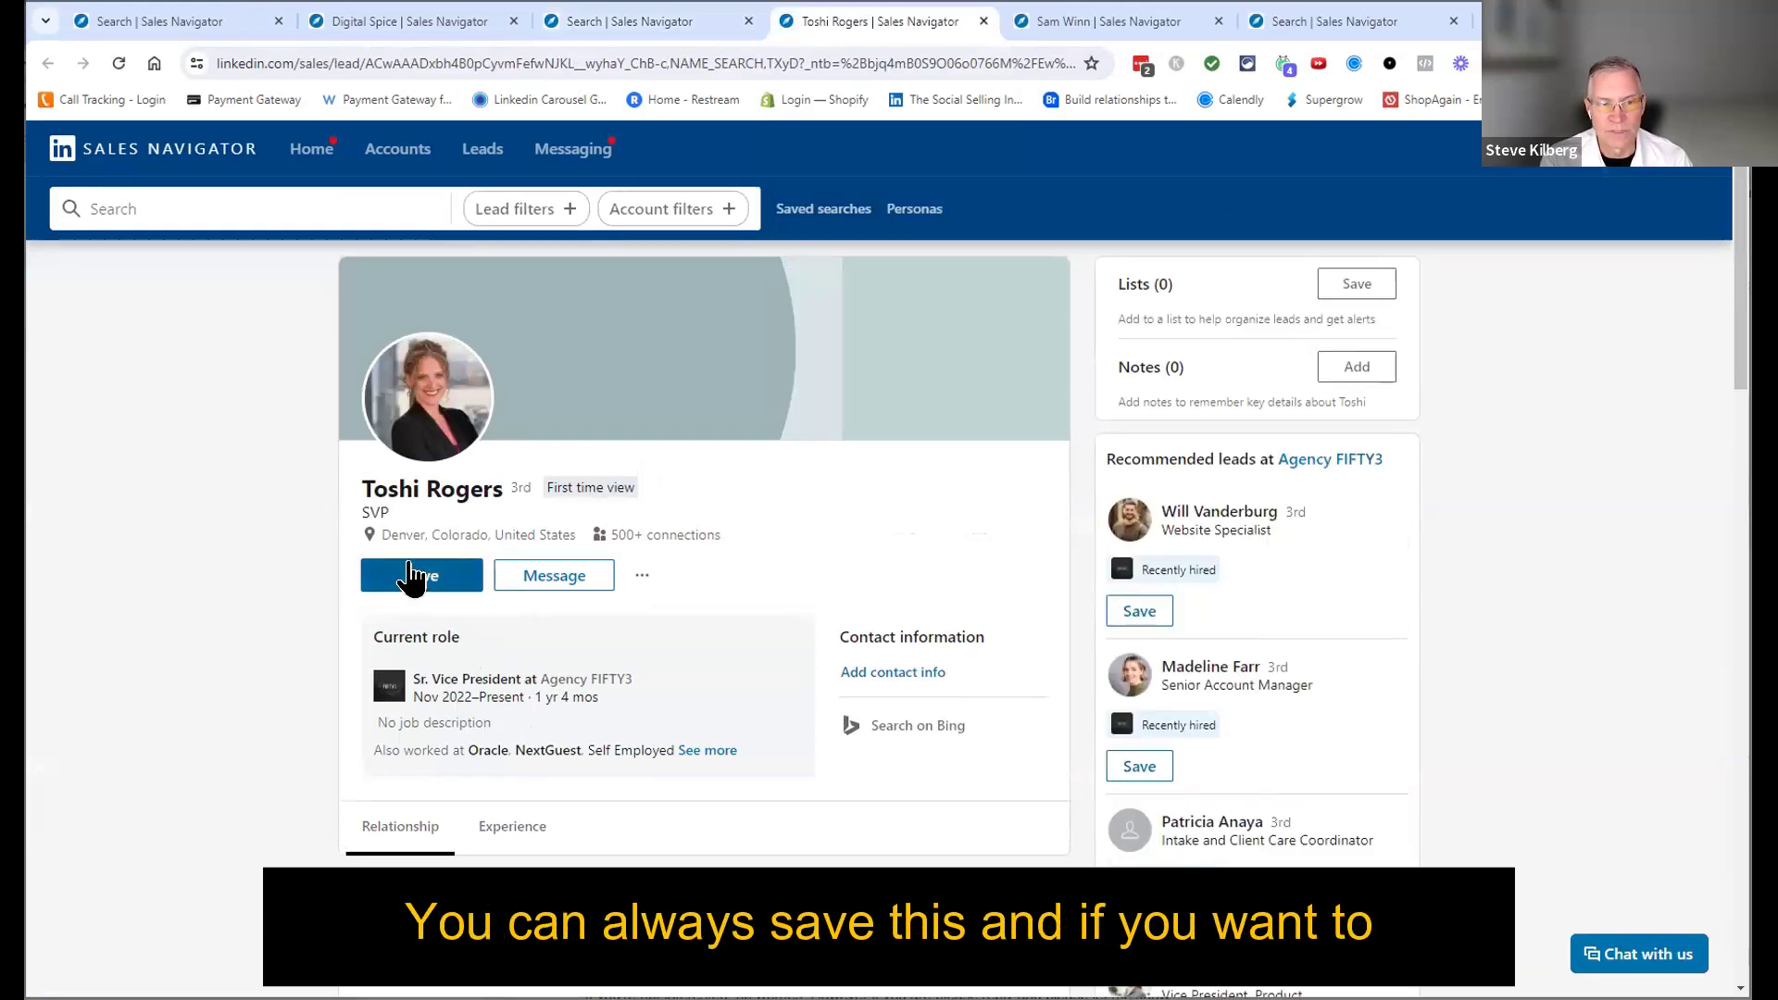
click(552, 581)
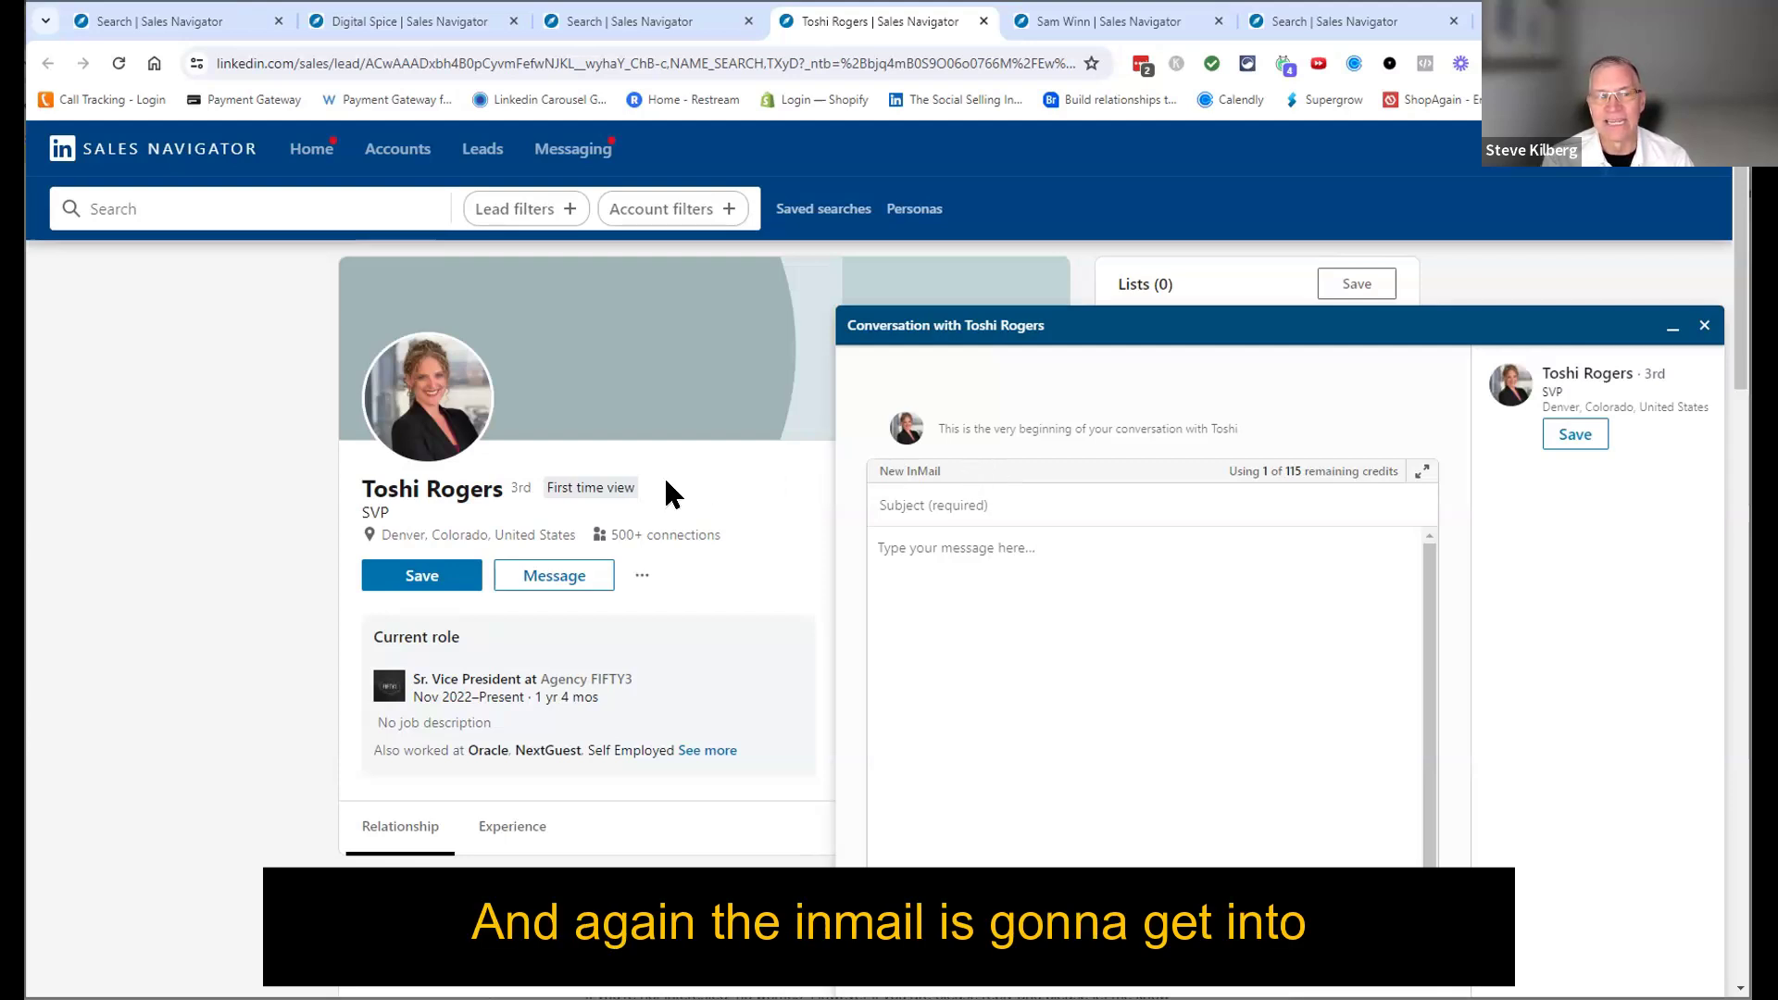
click(1704, 327)
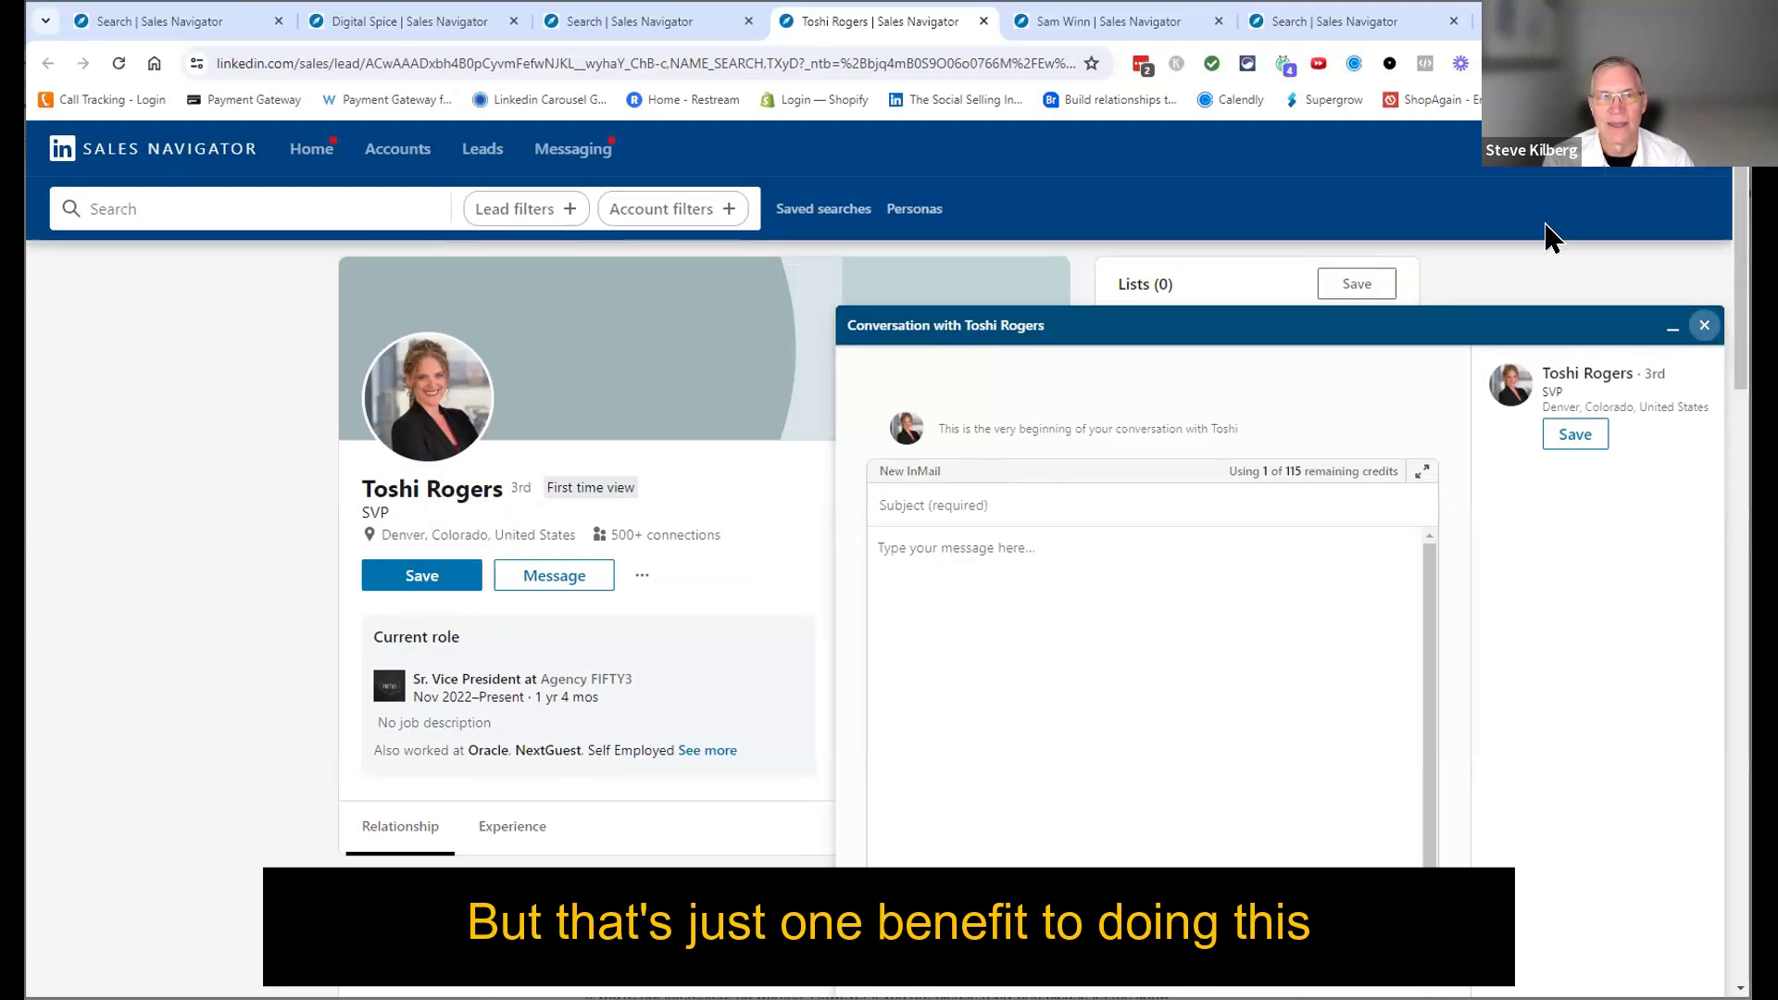
click(1097, 26)
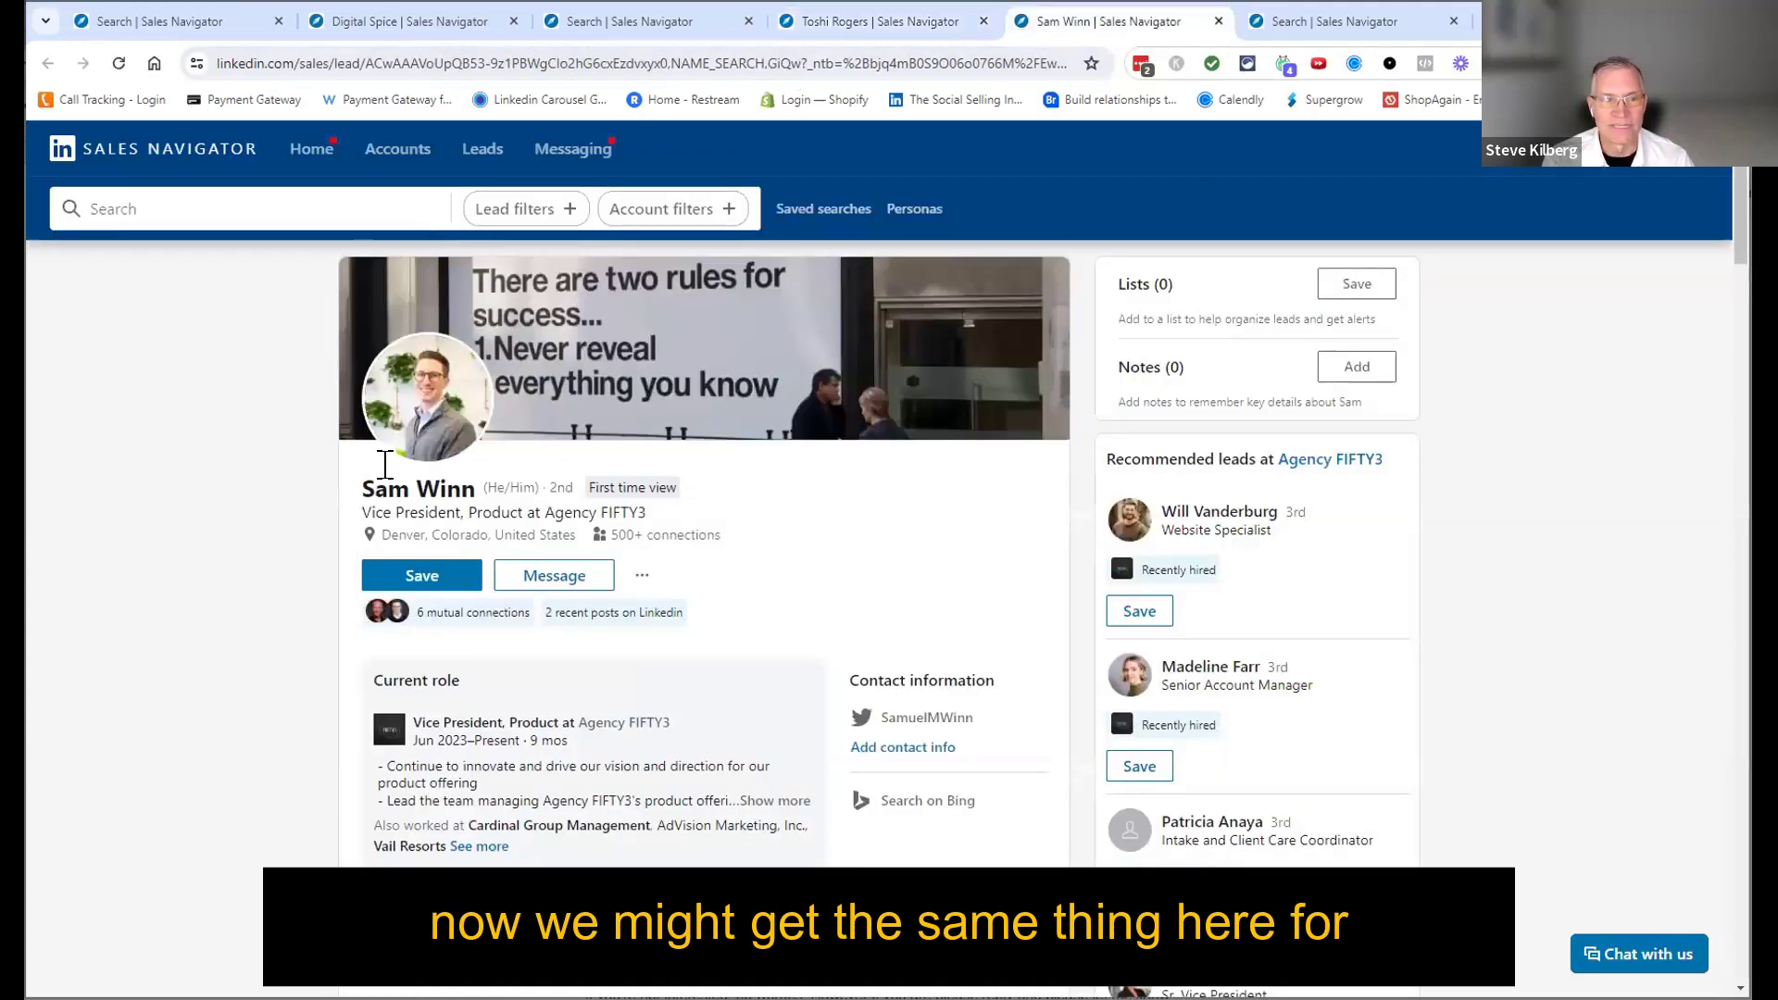
click(546, 582)
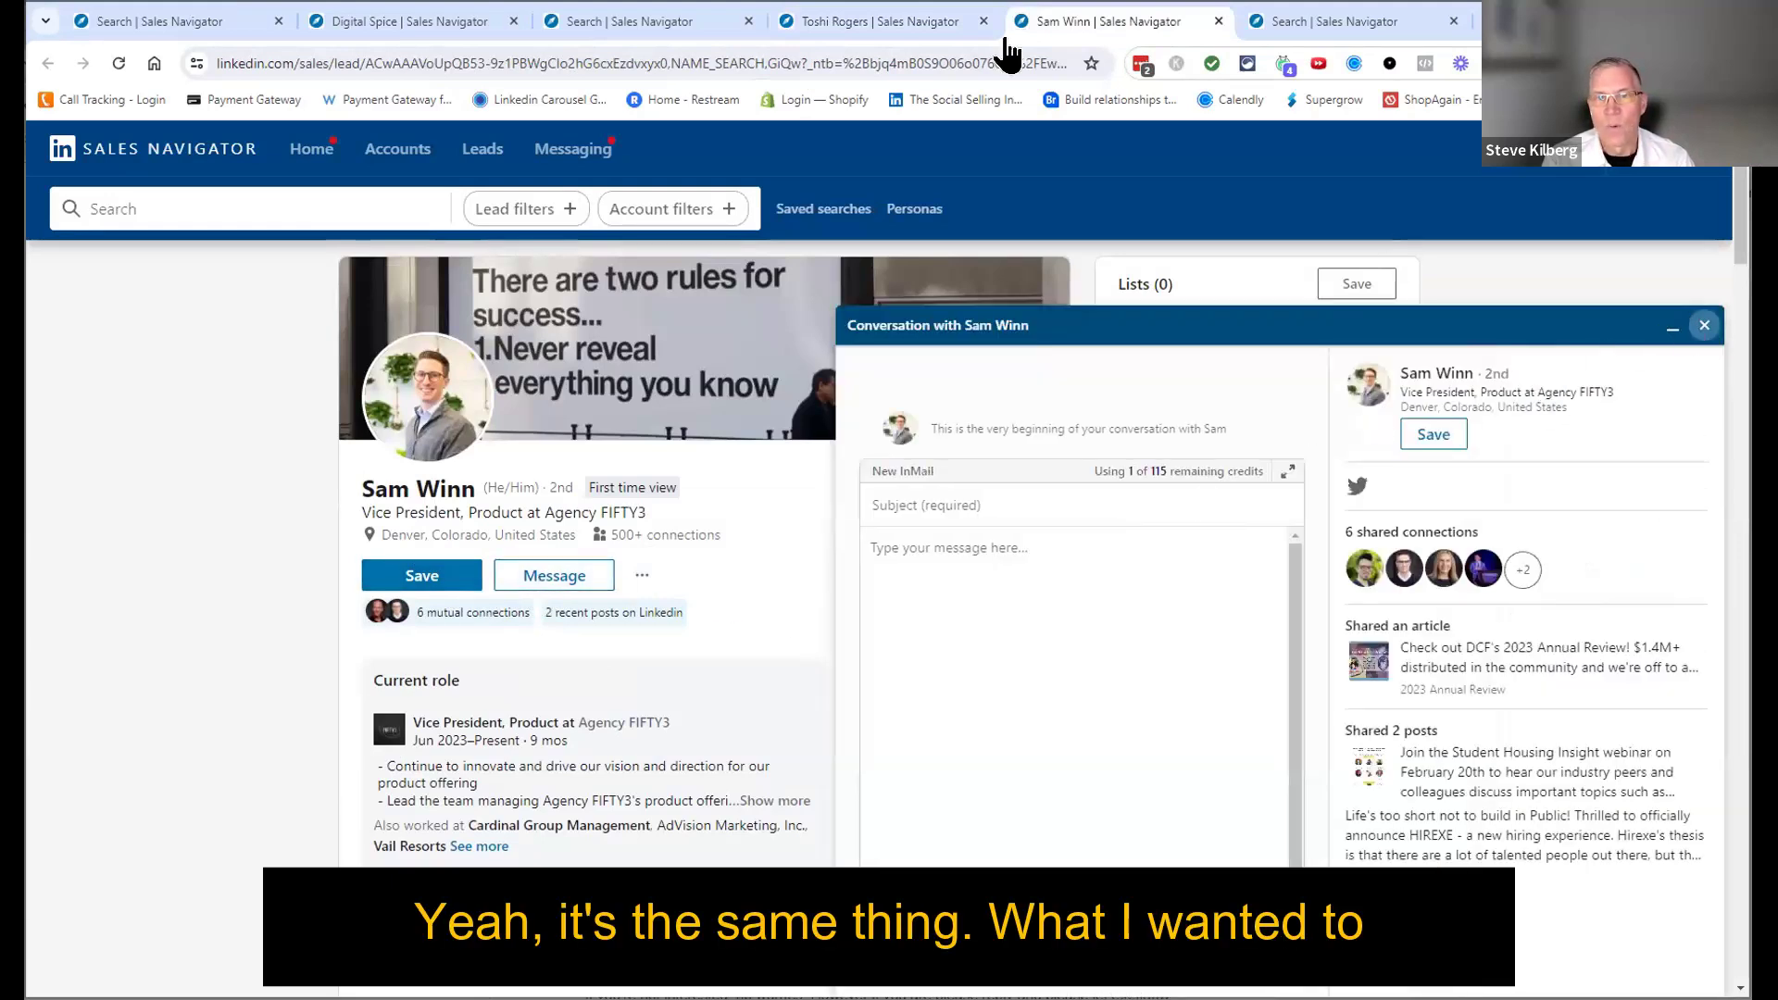
Step: Close the InMail to the Vice President, Product and return to the lead search results for "digital agency"
click(1705, 329)
click(602, 21)
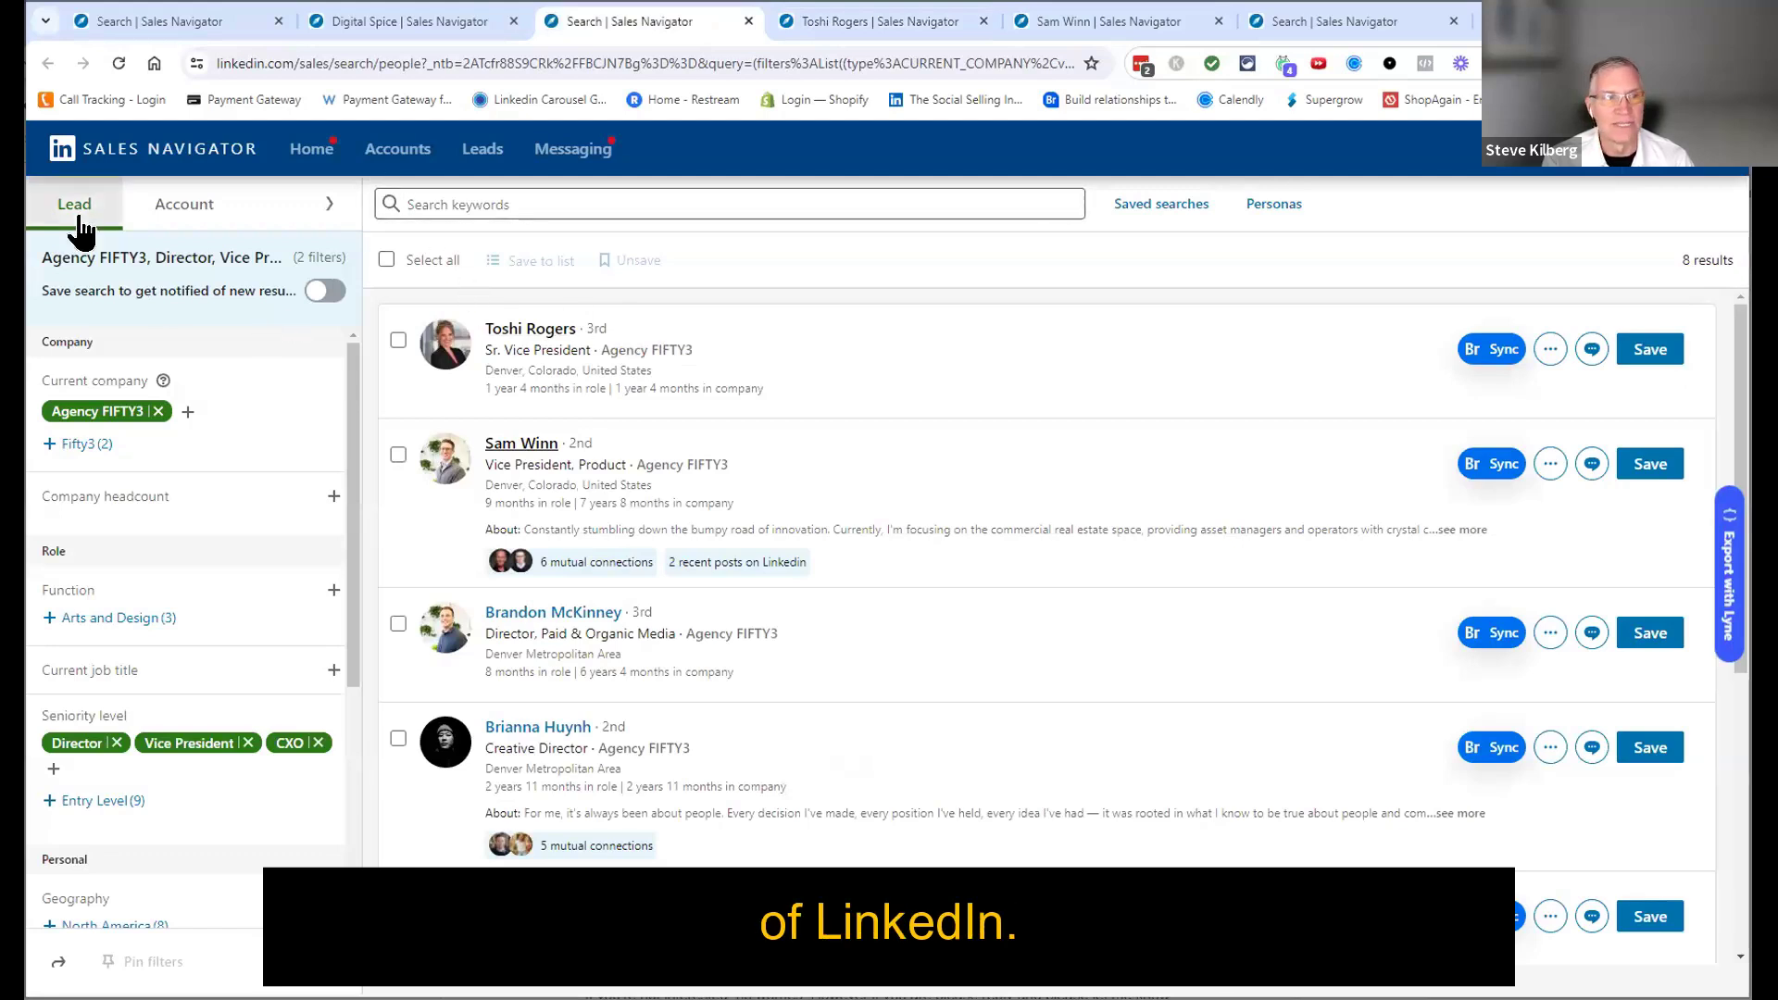
key(ctrl+shift+Tab)
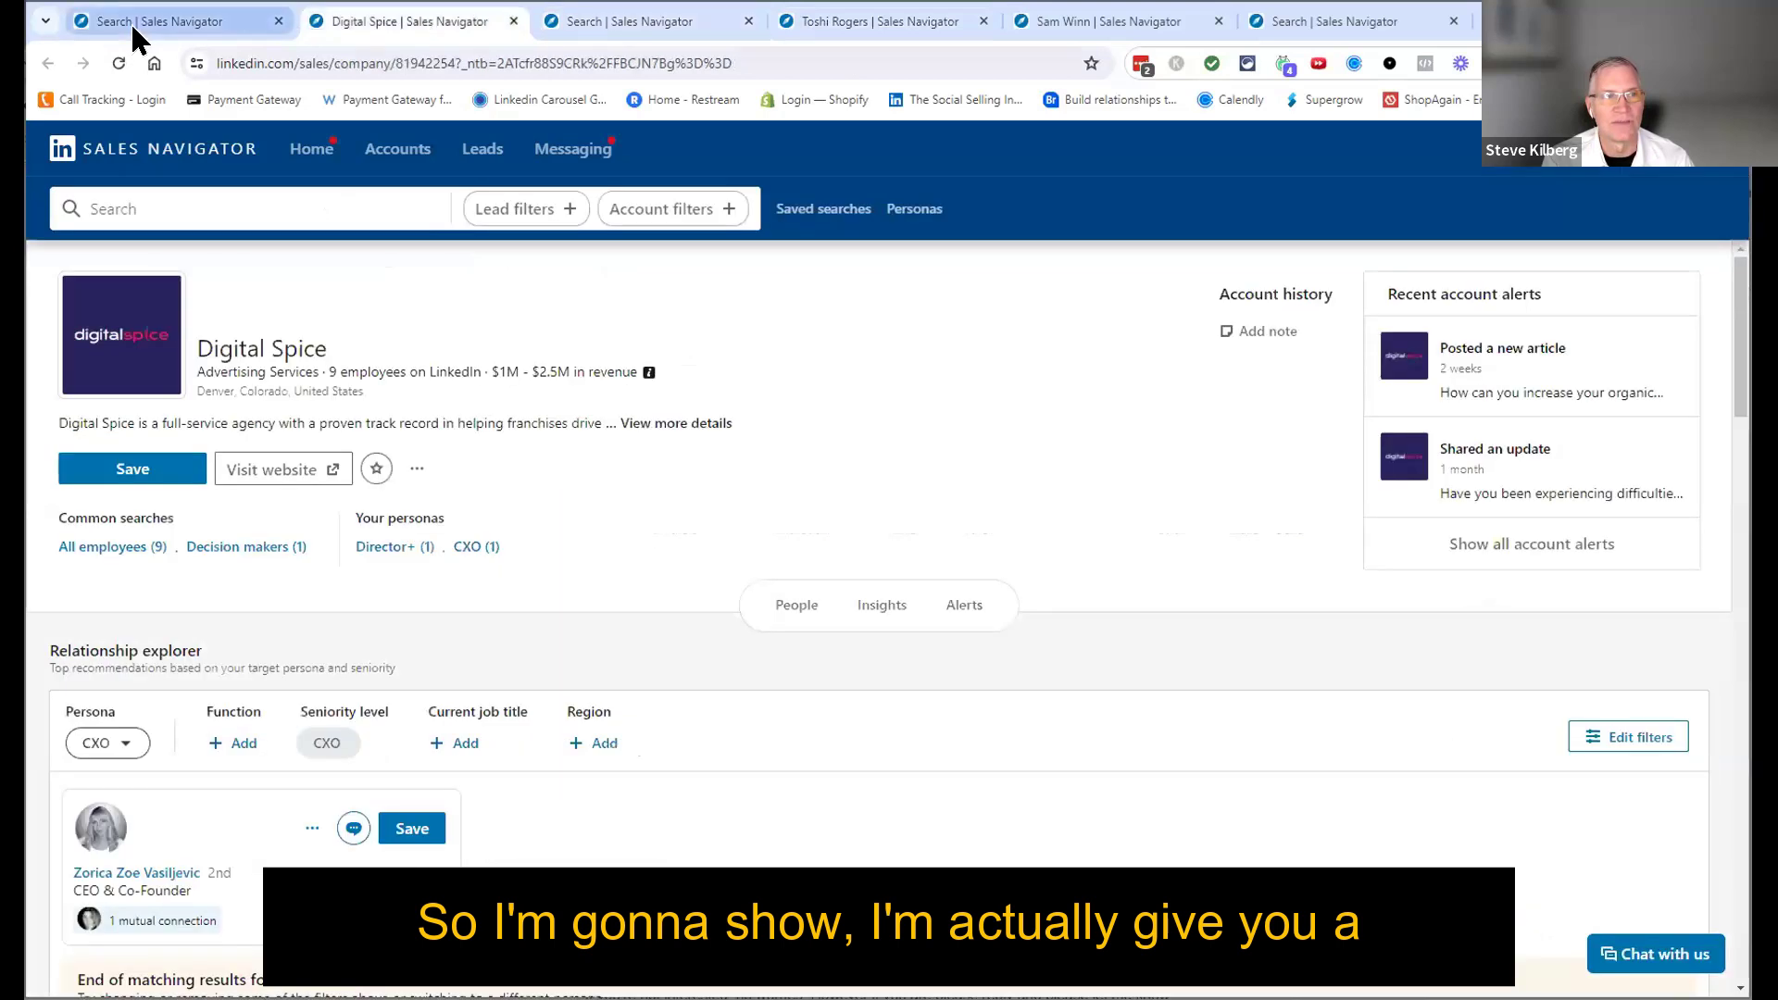
click(131, 22)
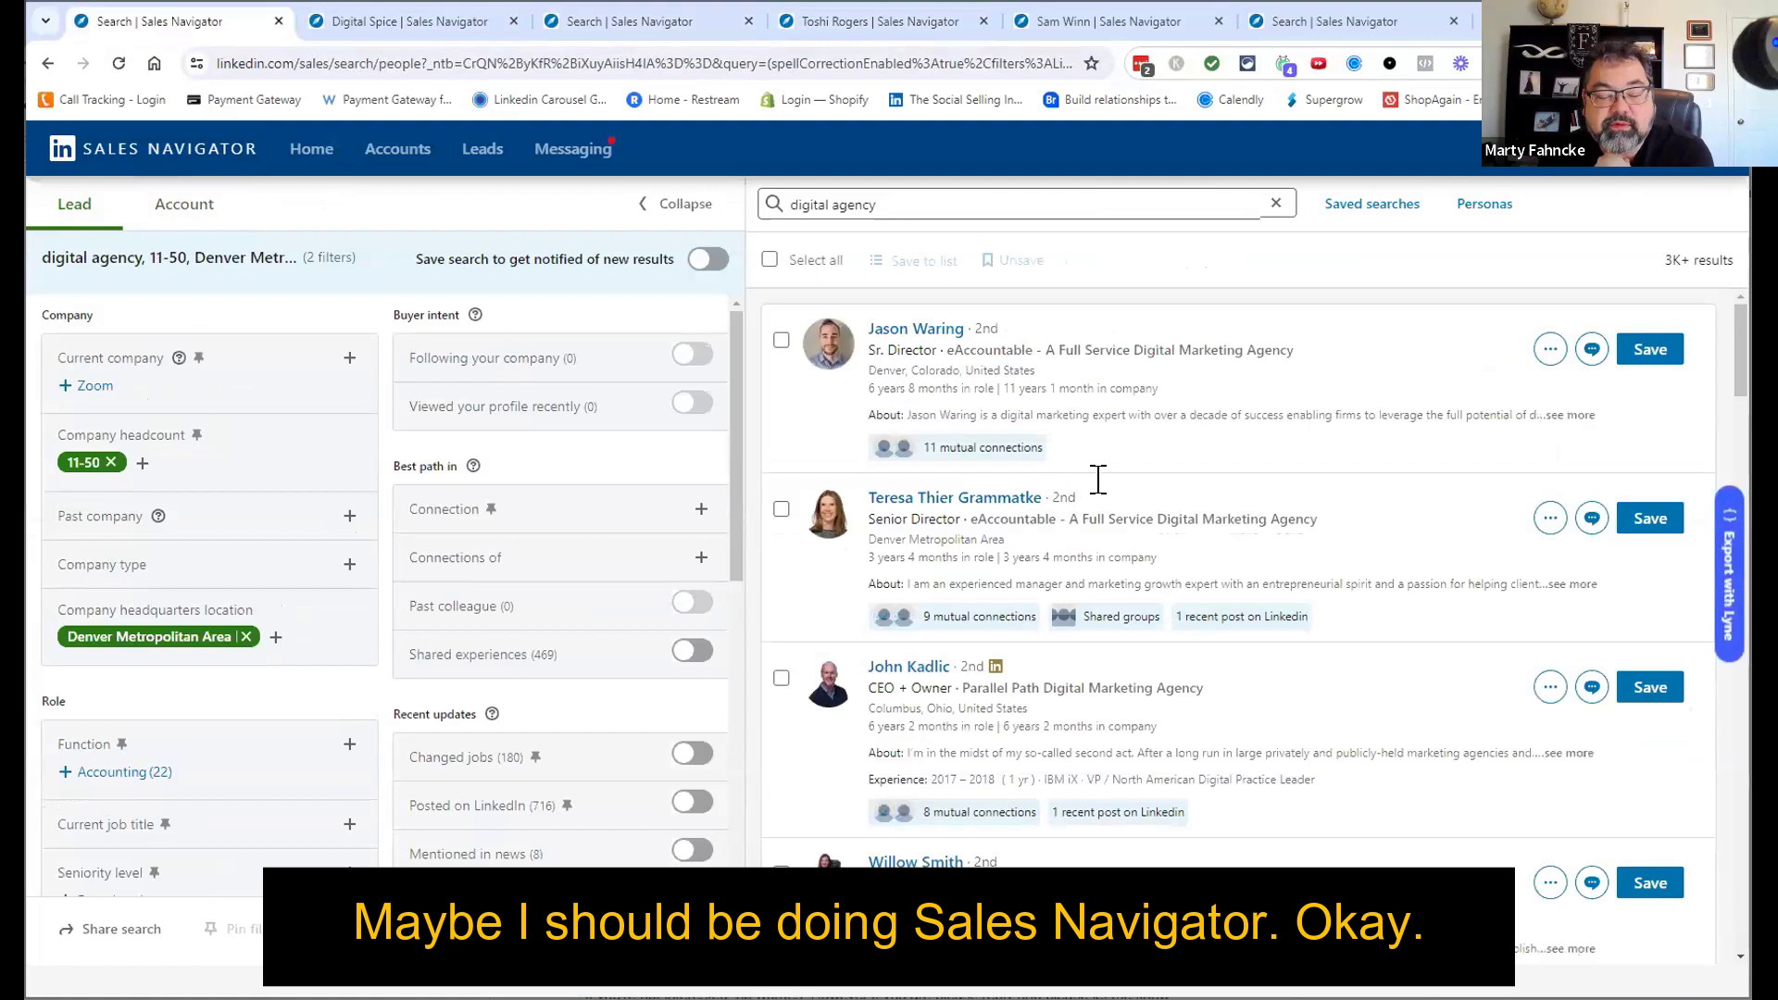
Step: Open the profile of Parallel Path Digital Marketing Agency's CEO + Owner in a new tab and switch to it
scroll(1043, 654, down, 1)
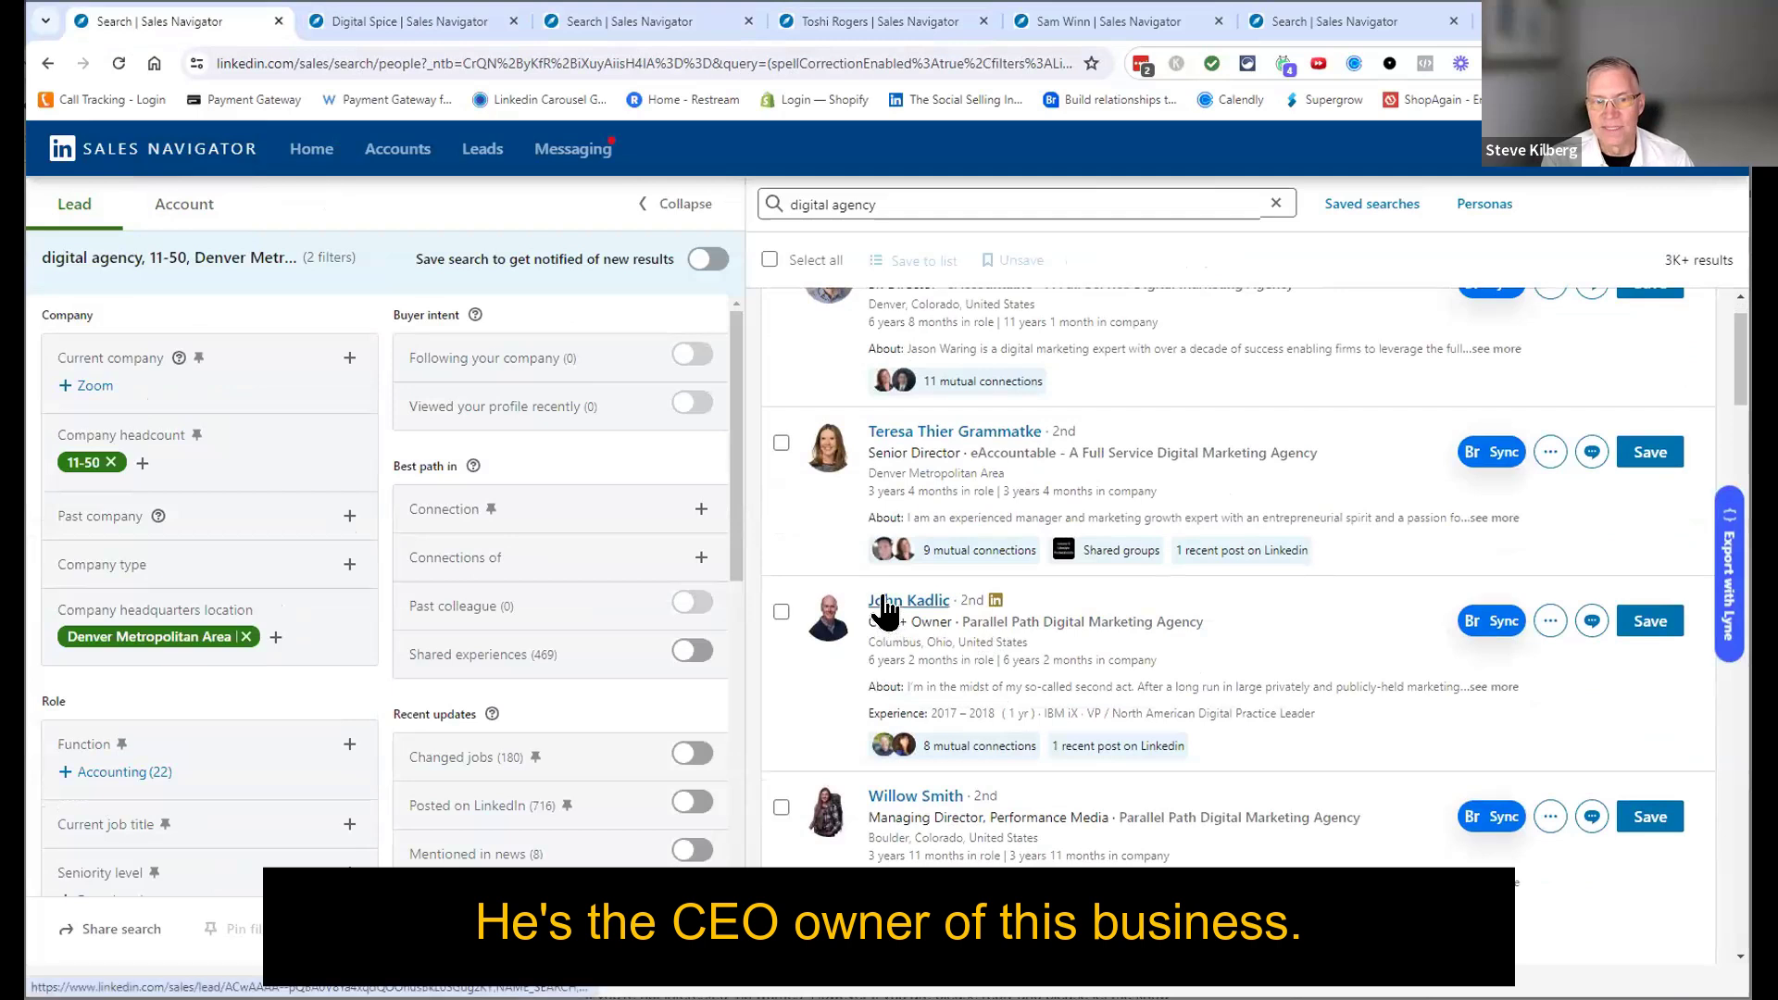
middle_click(928, 601)
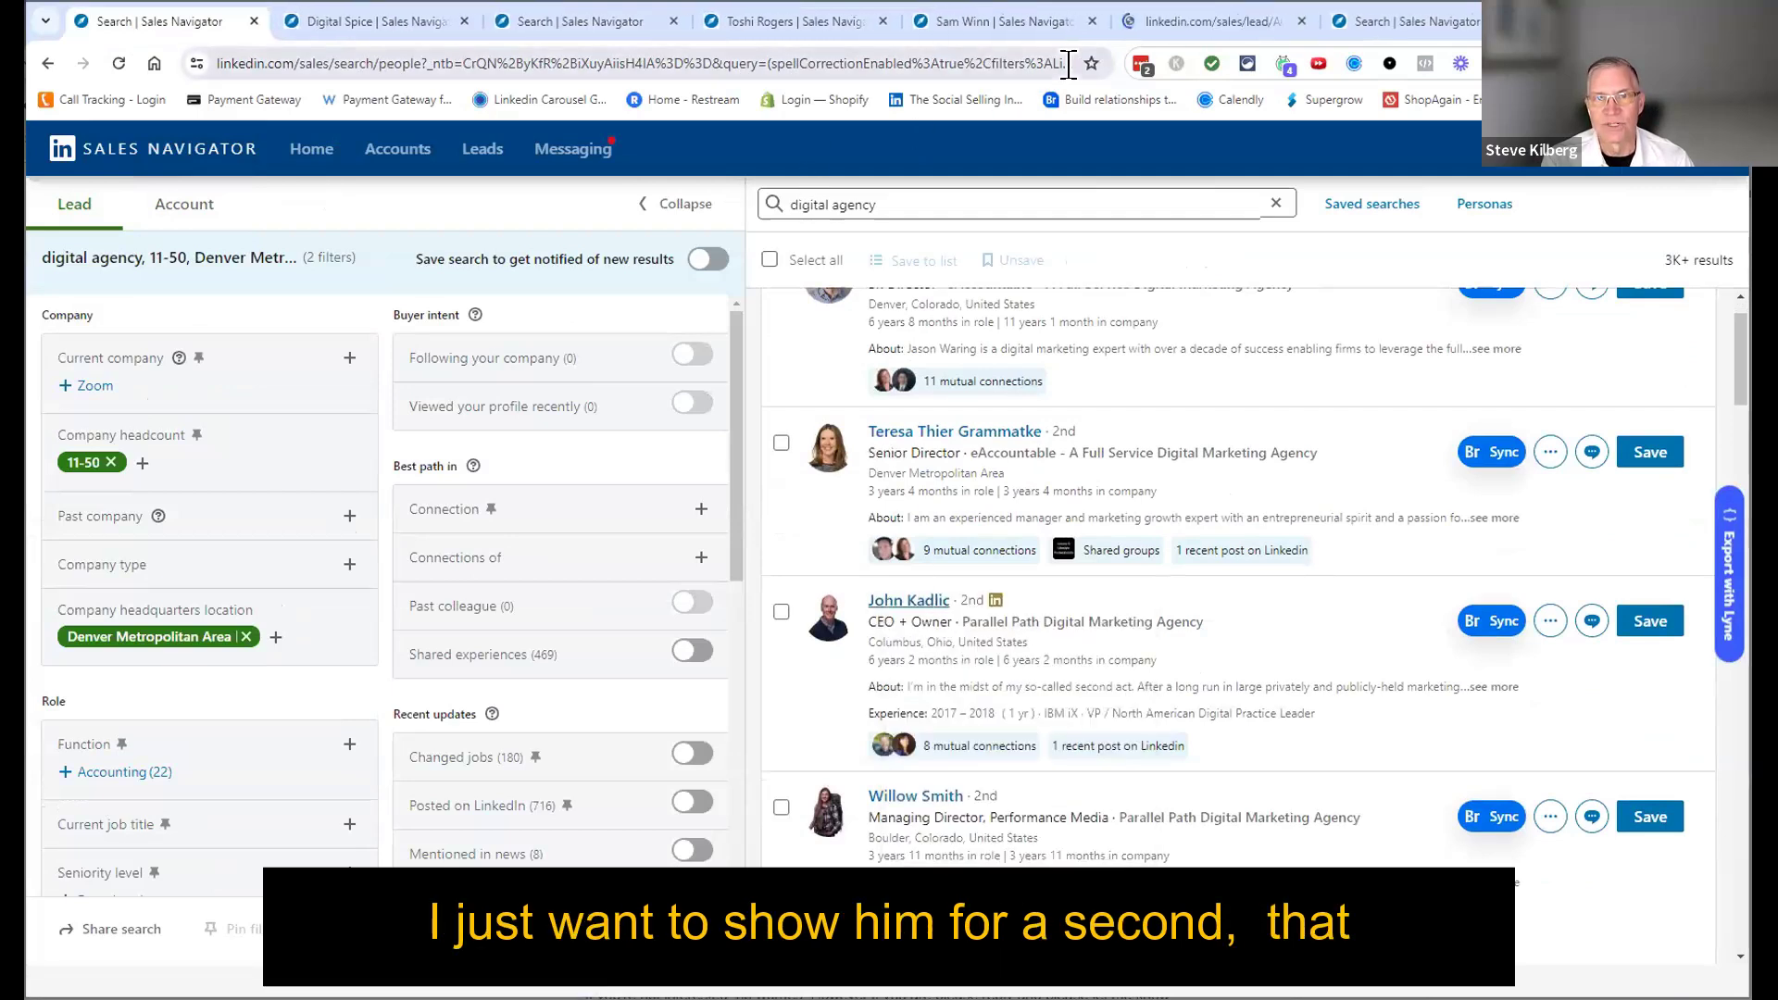
click(1158, 19)
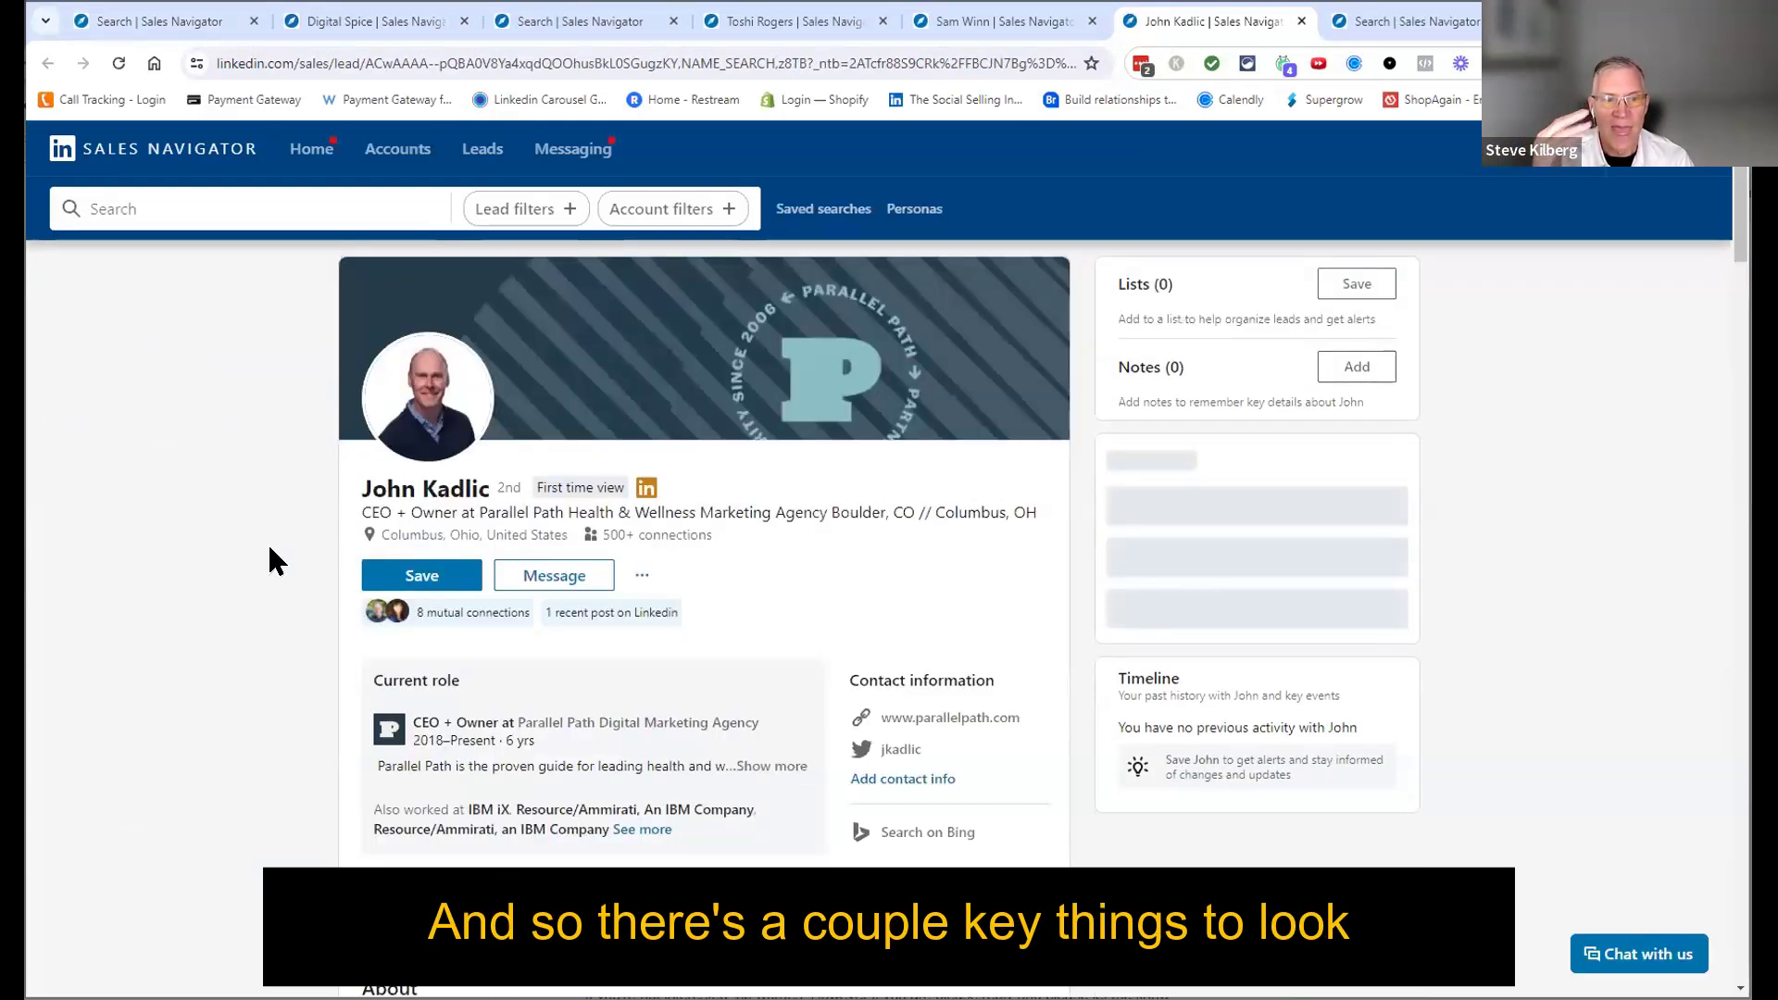
scroll(270, 548, down, 1)
scroll(273, 551, down, 1)
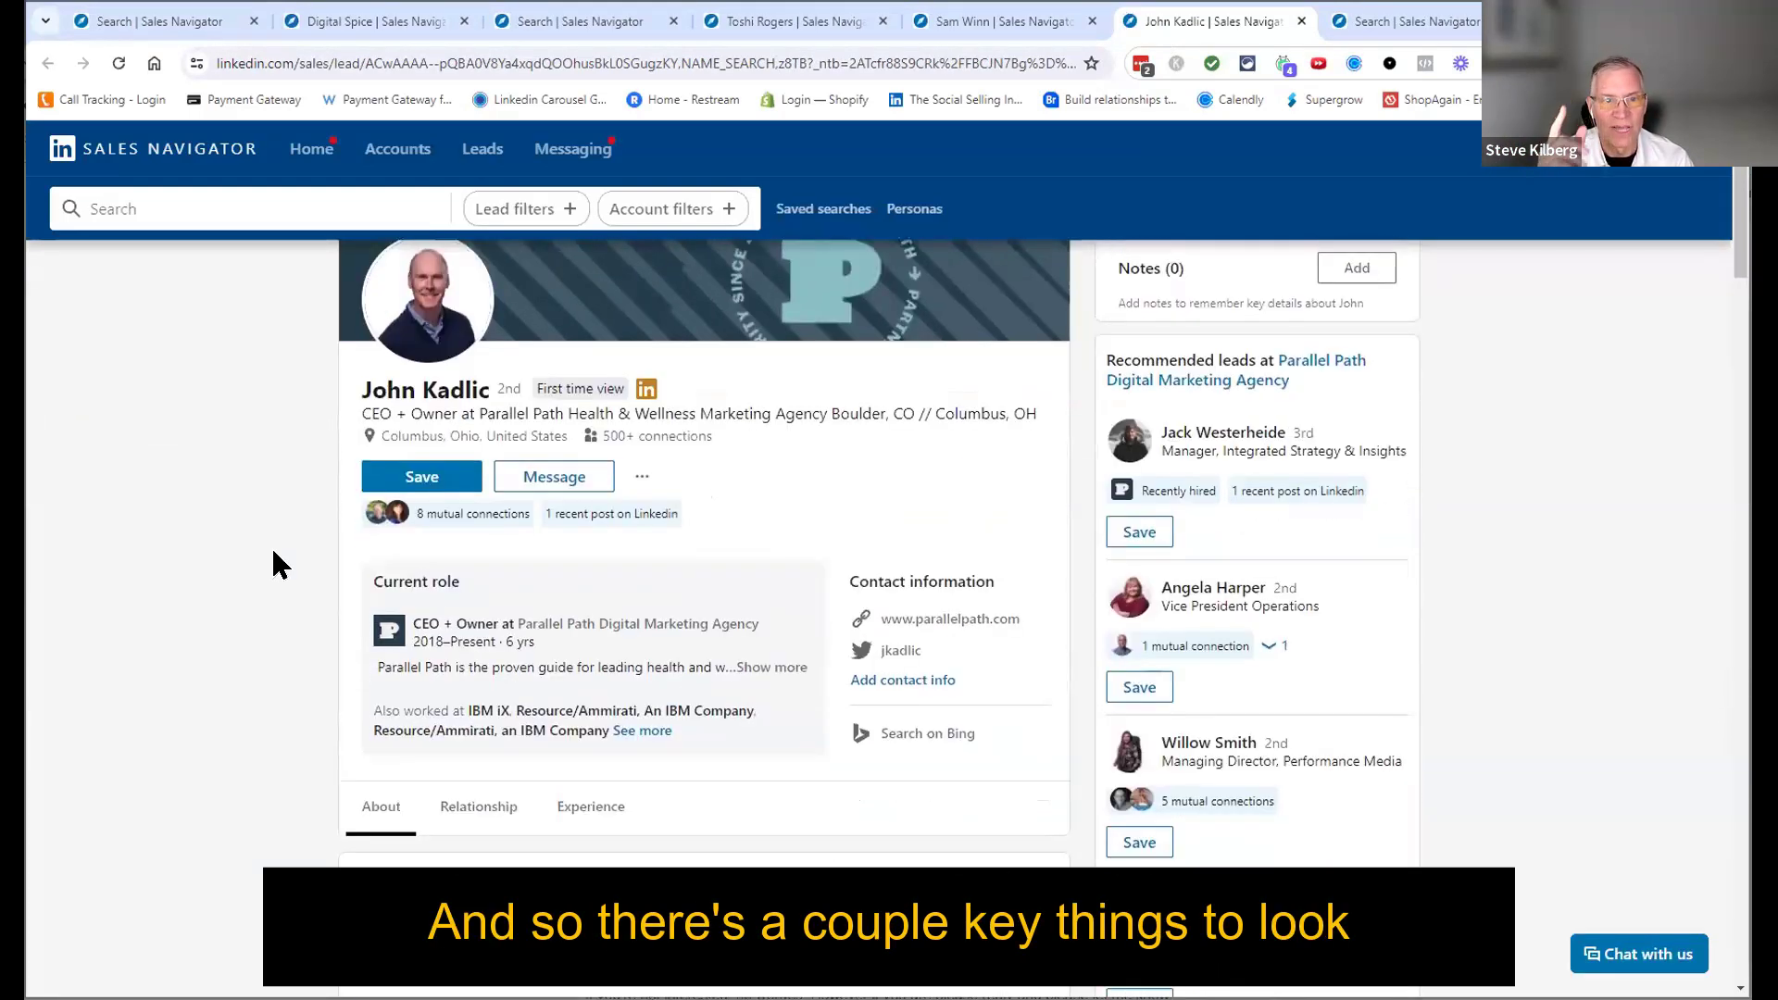
scroll(278, 562, down, 6)
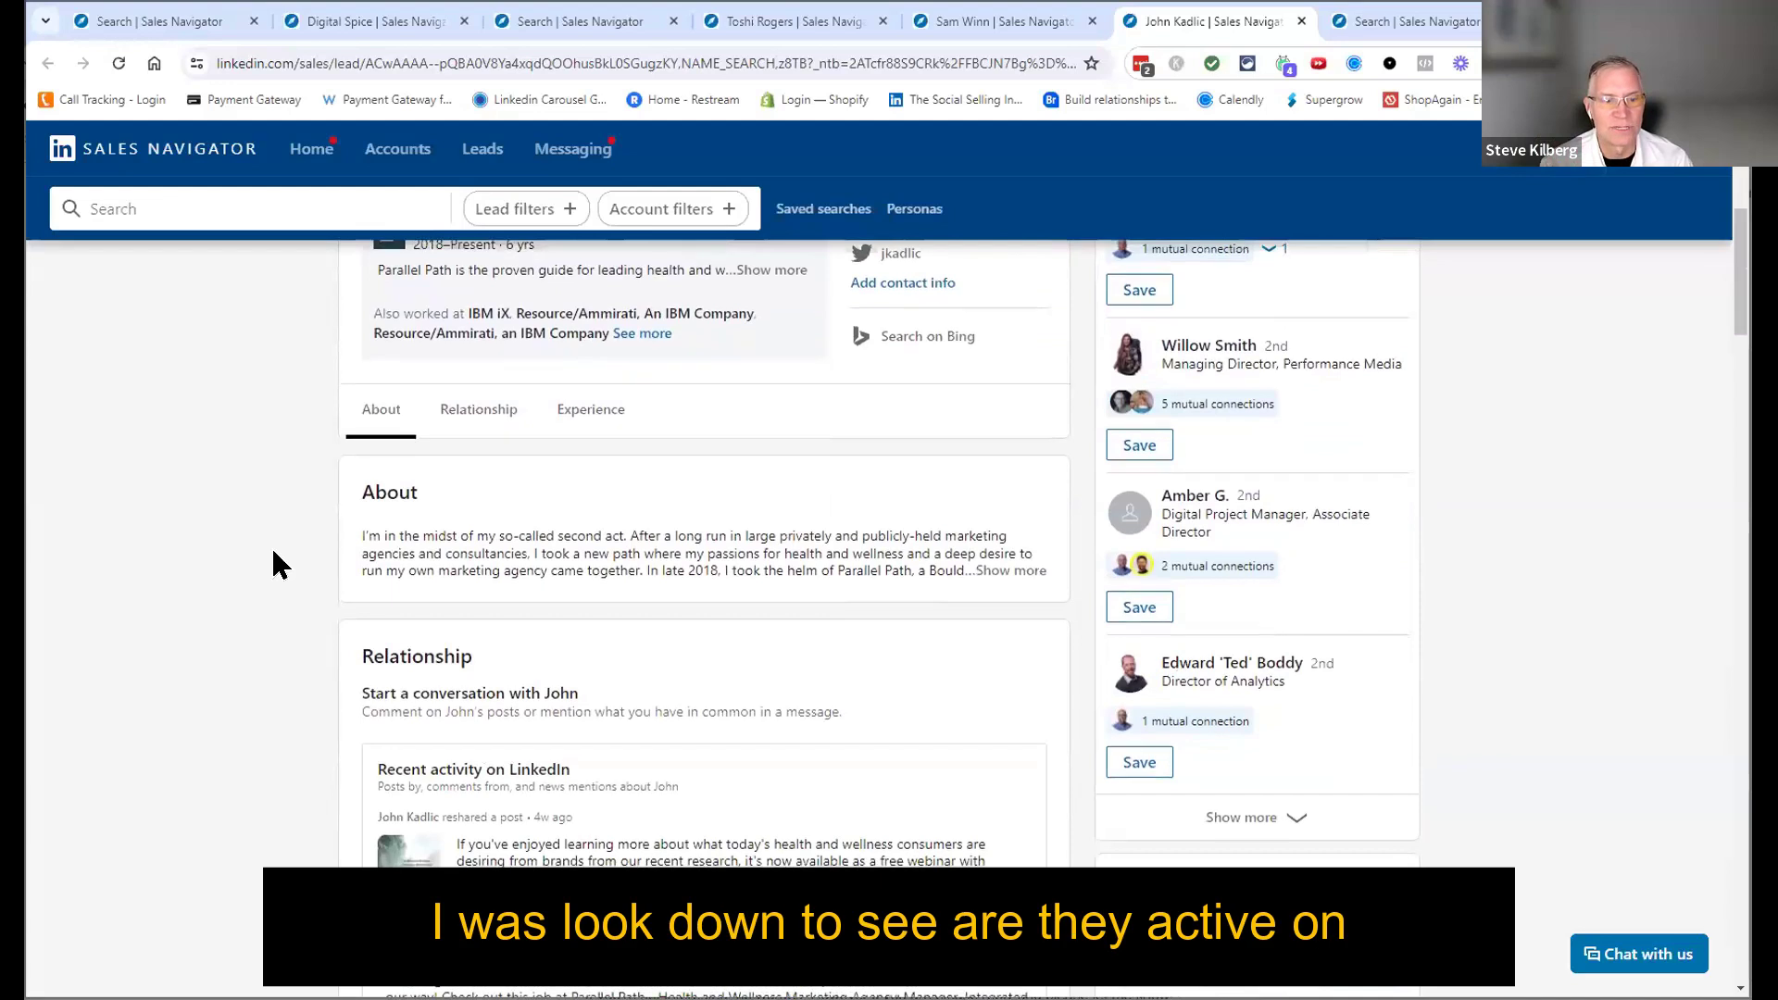
scroll(278, 562, down, 3)
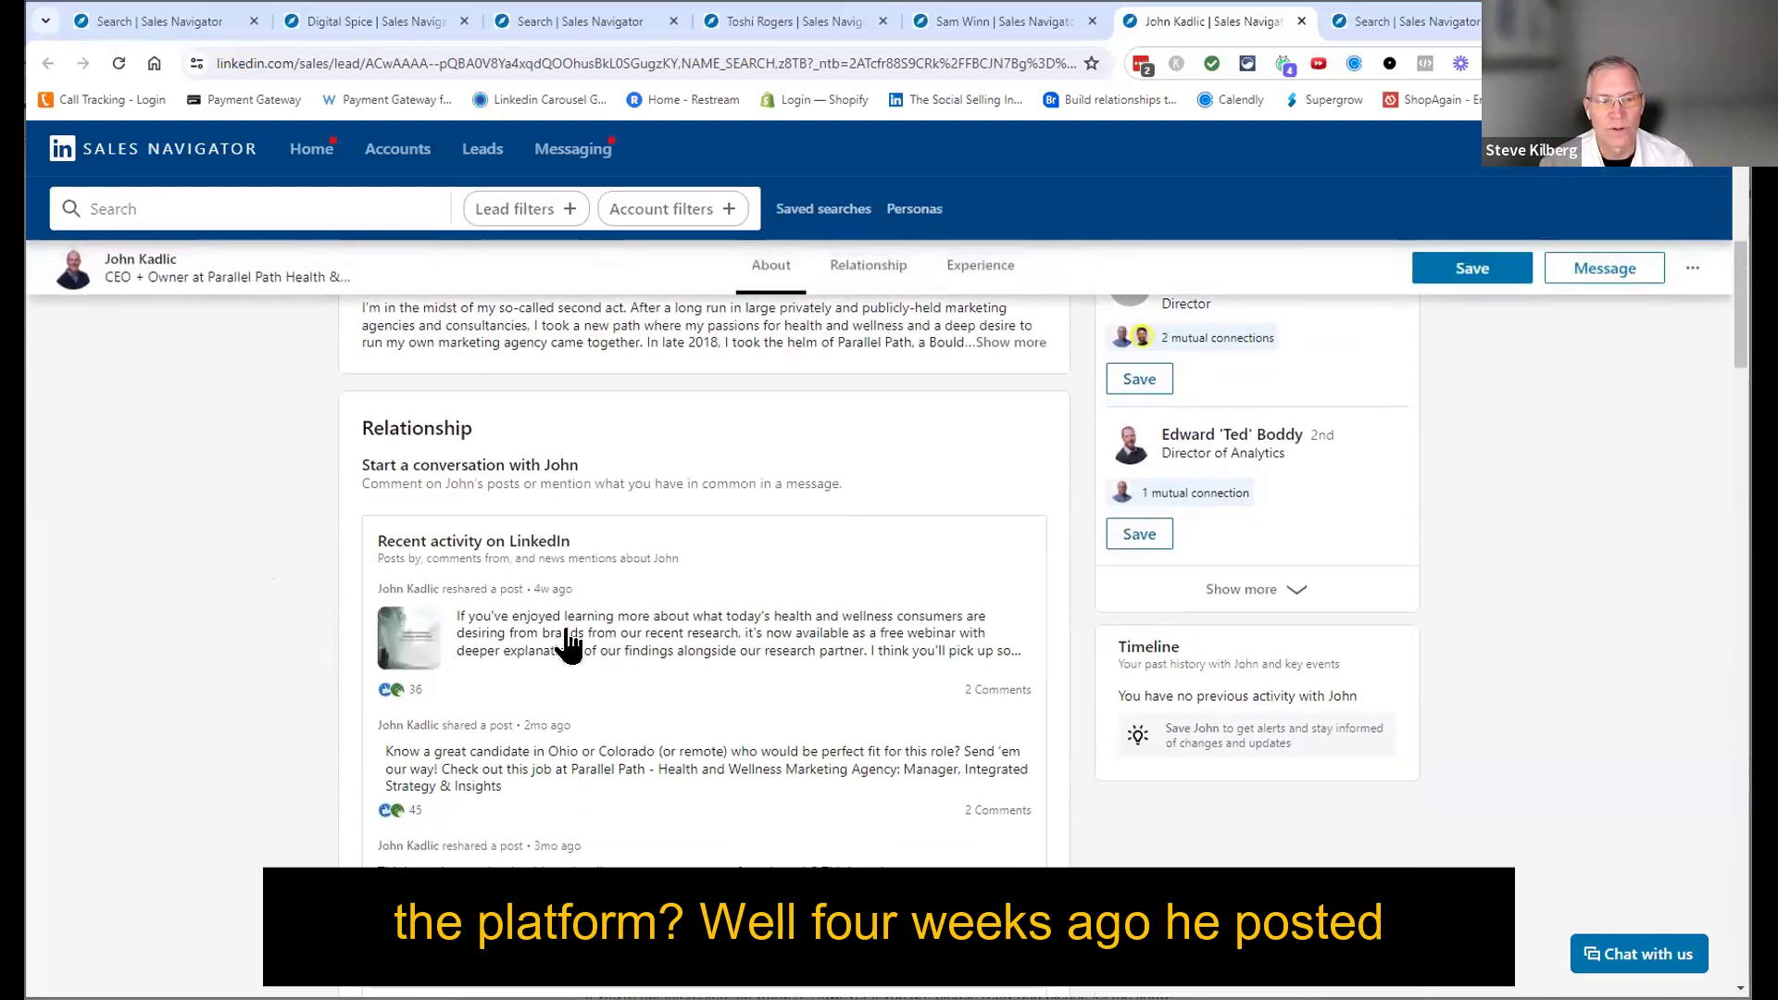
scroll(555, 639, up, 4)
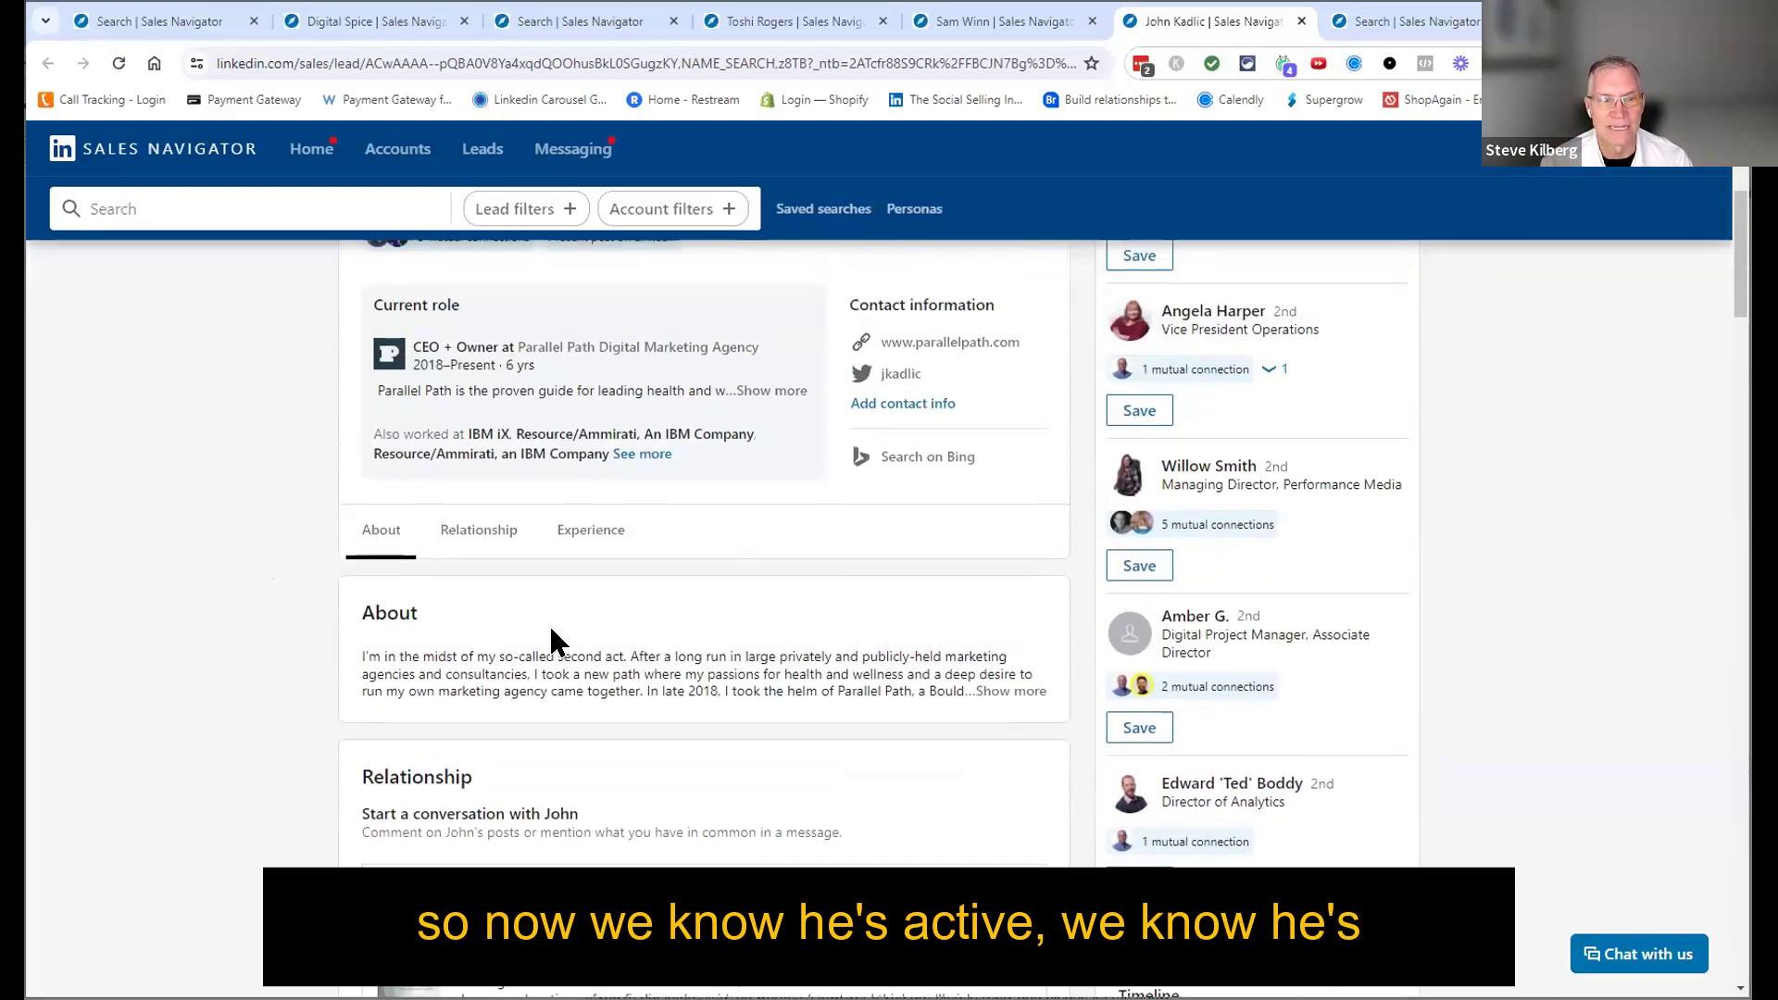
scroll(551, 639, up, 4)
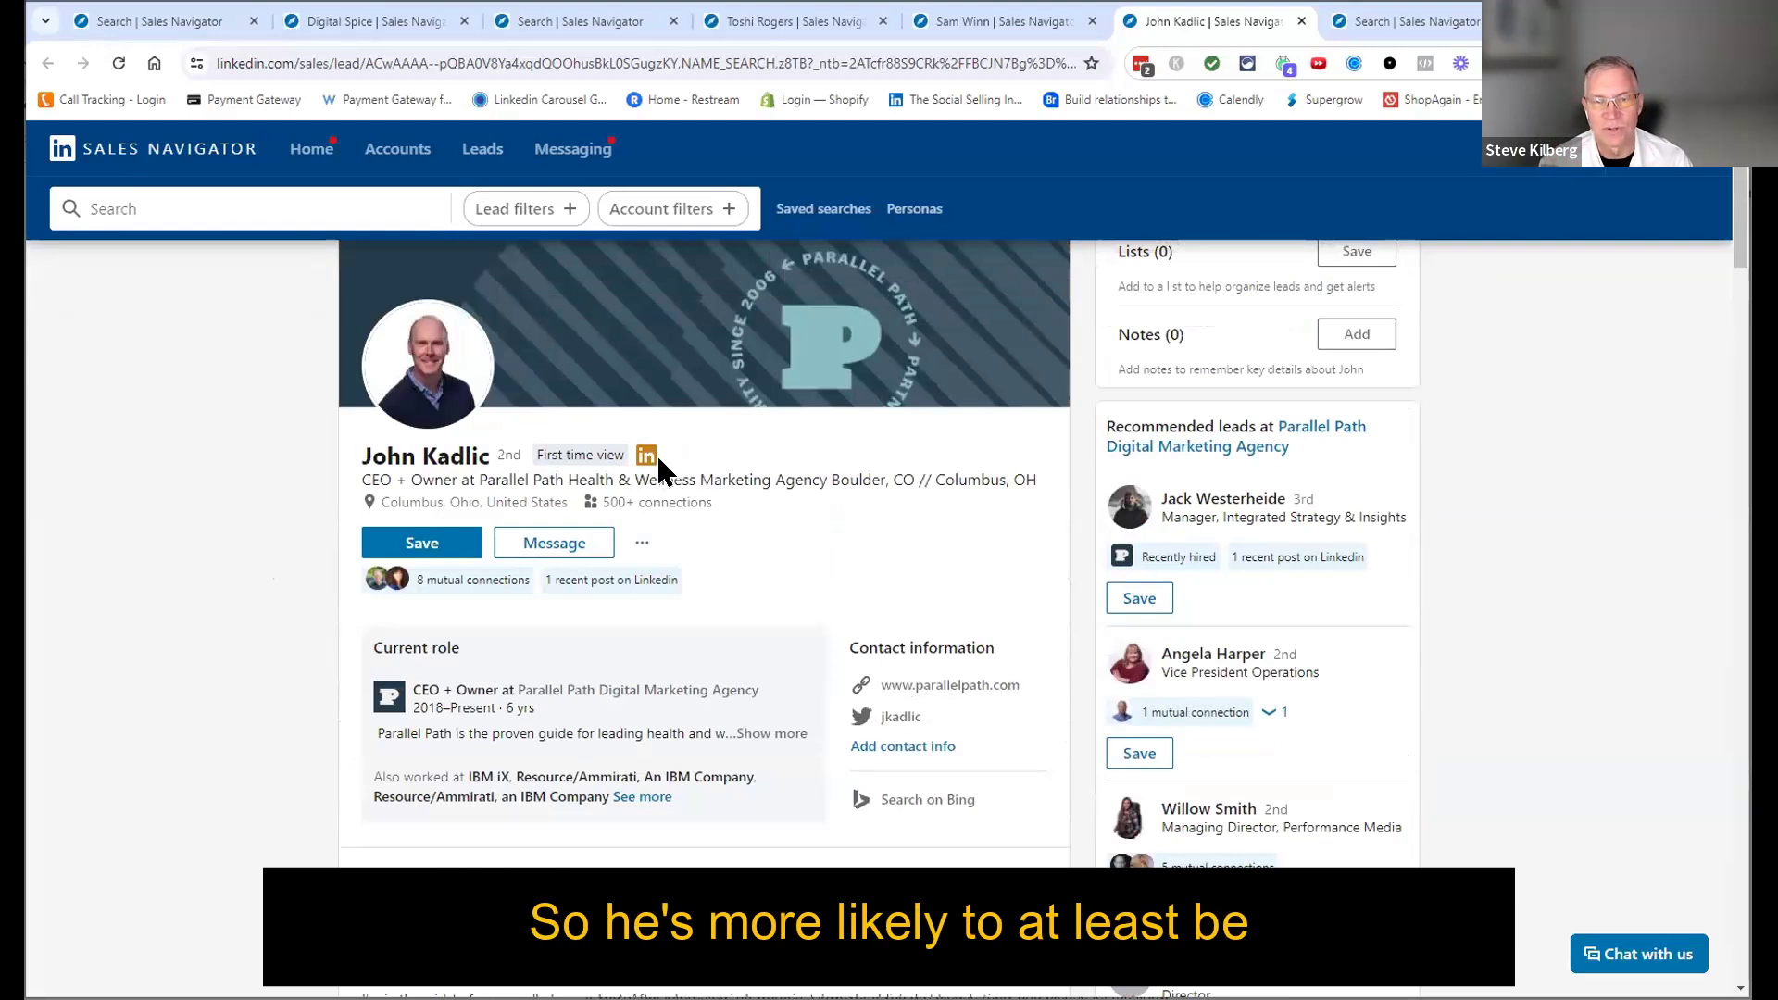
scroll(659, 520, up, 1)
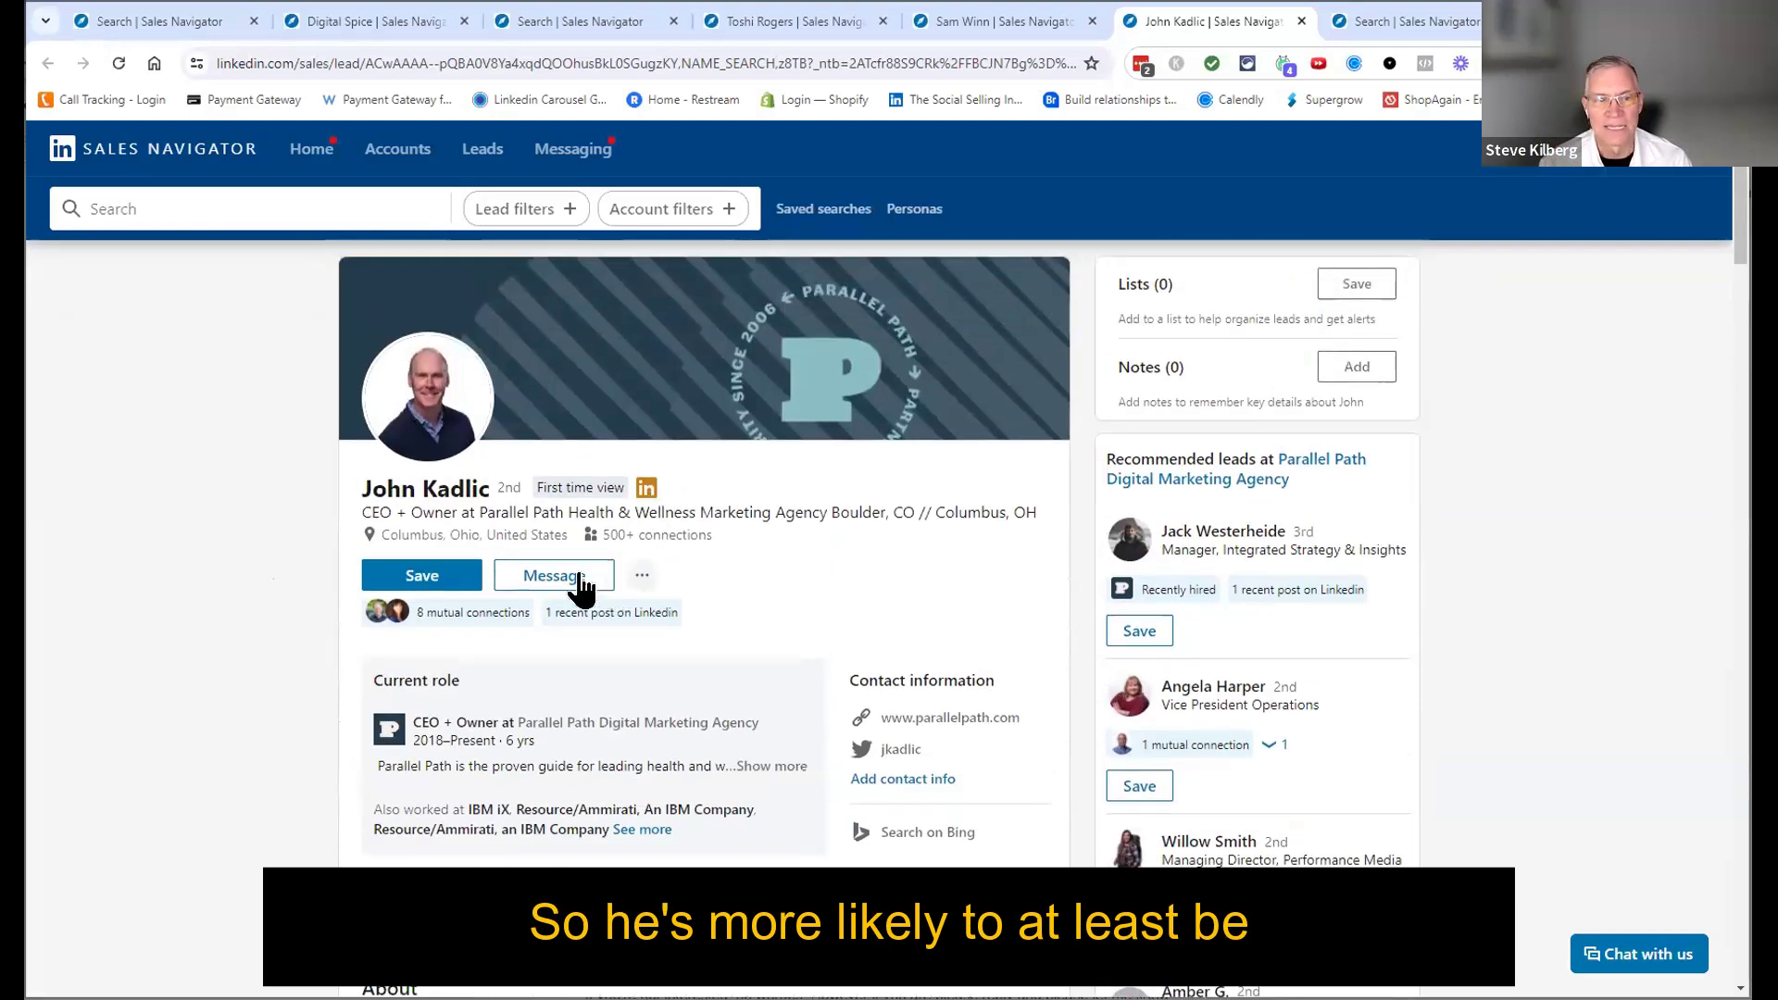
Step: Open a new InMail to the CEO + Owner, highlight its "Free to Open Profile" label and minimize the conversation
click(541, 582)
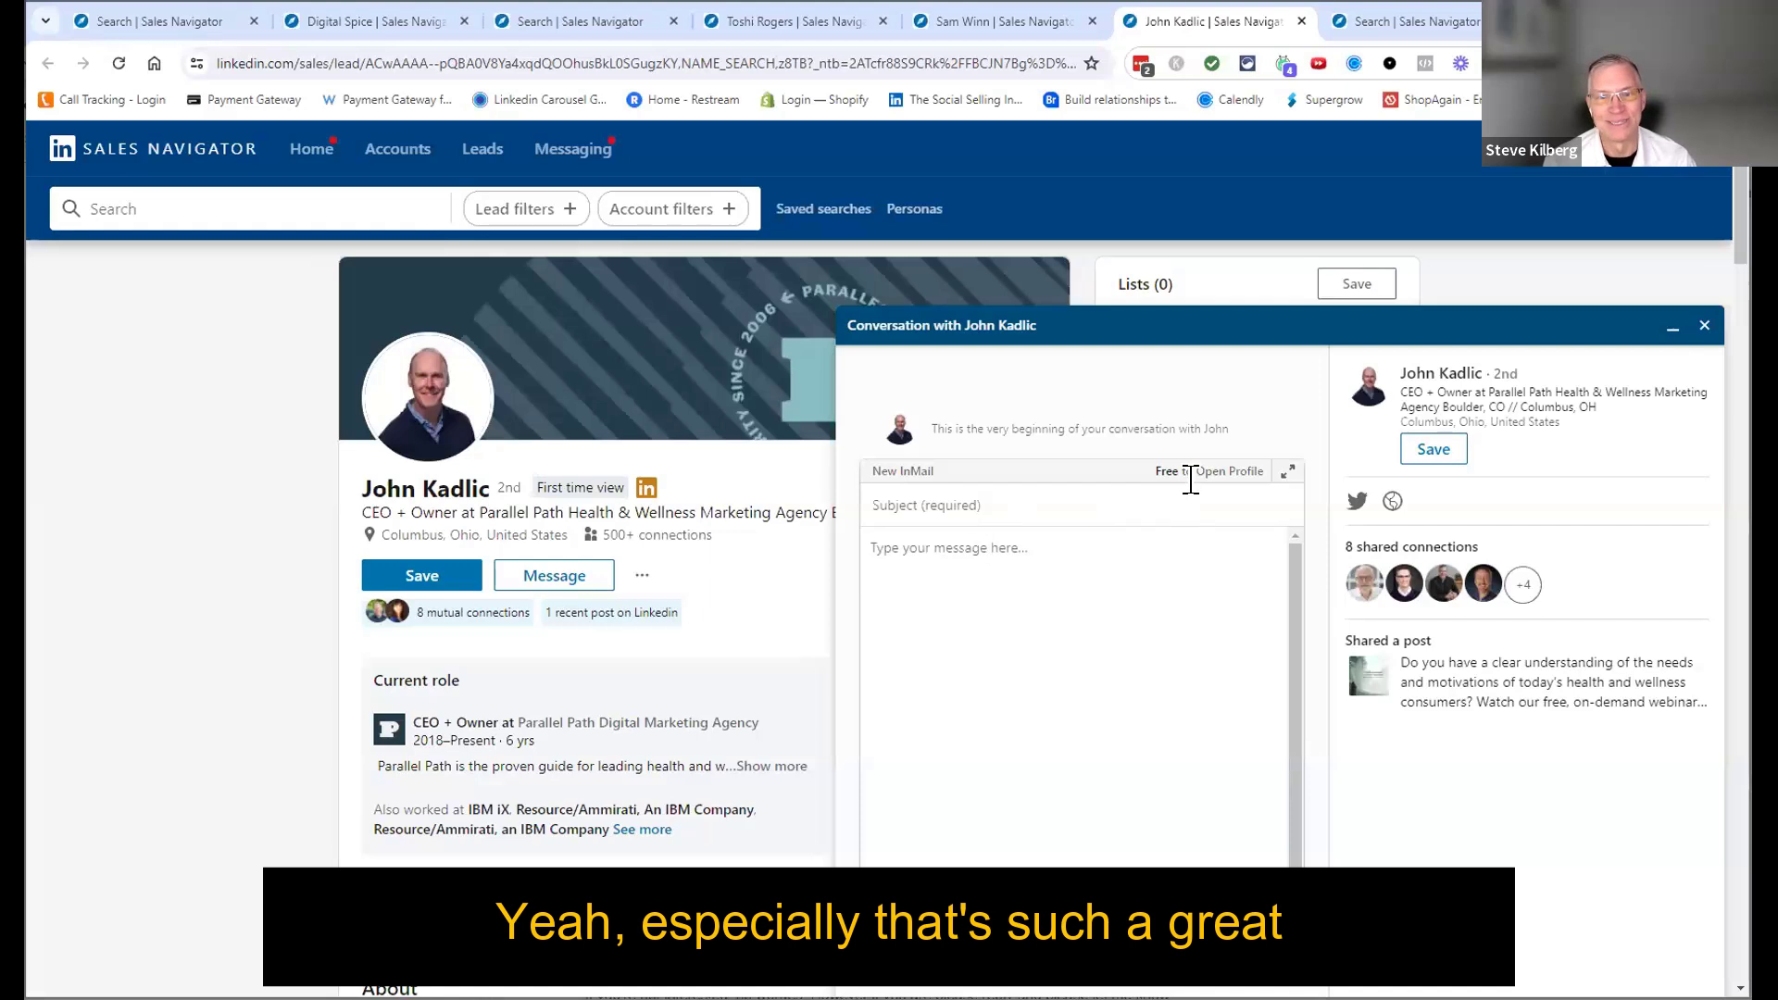
drag(1153, 470, 1265, 470)
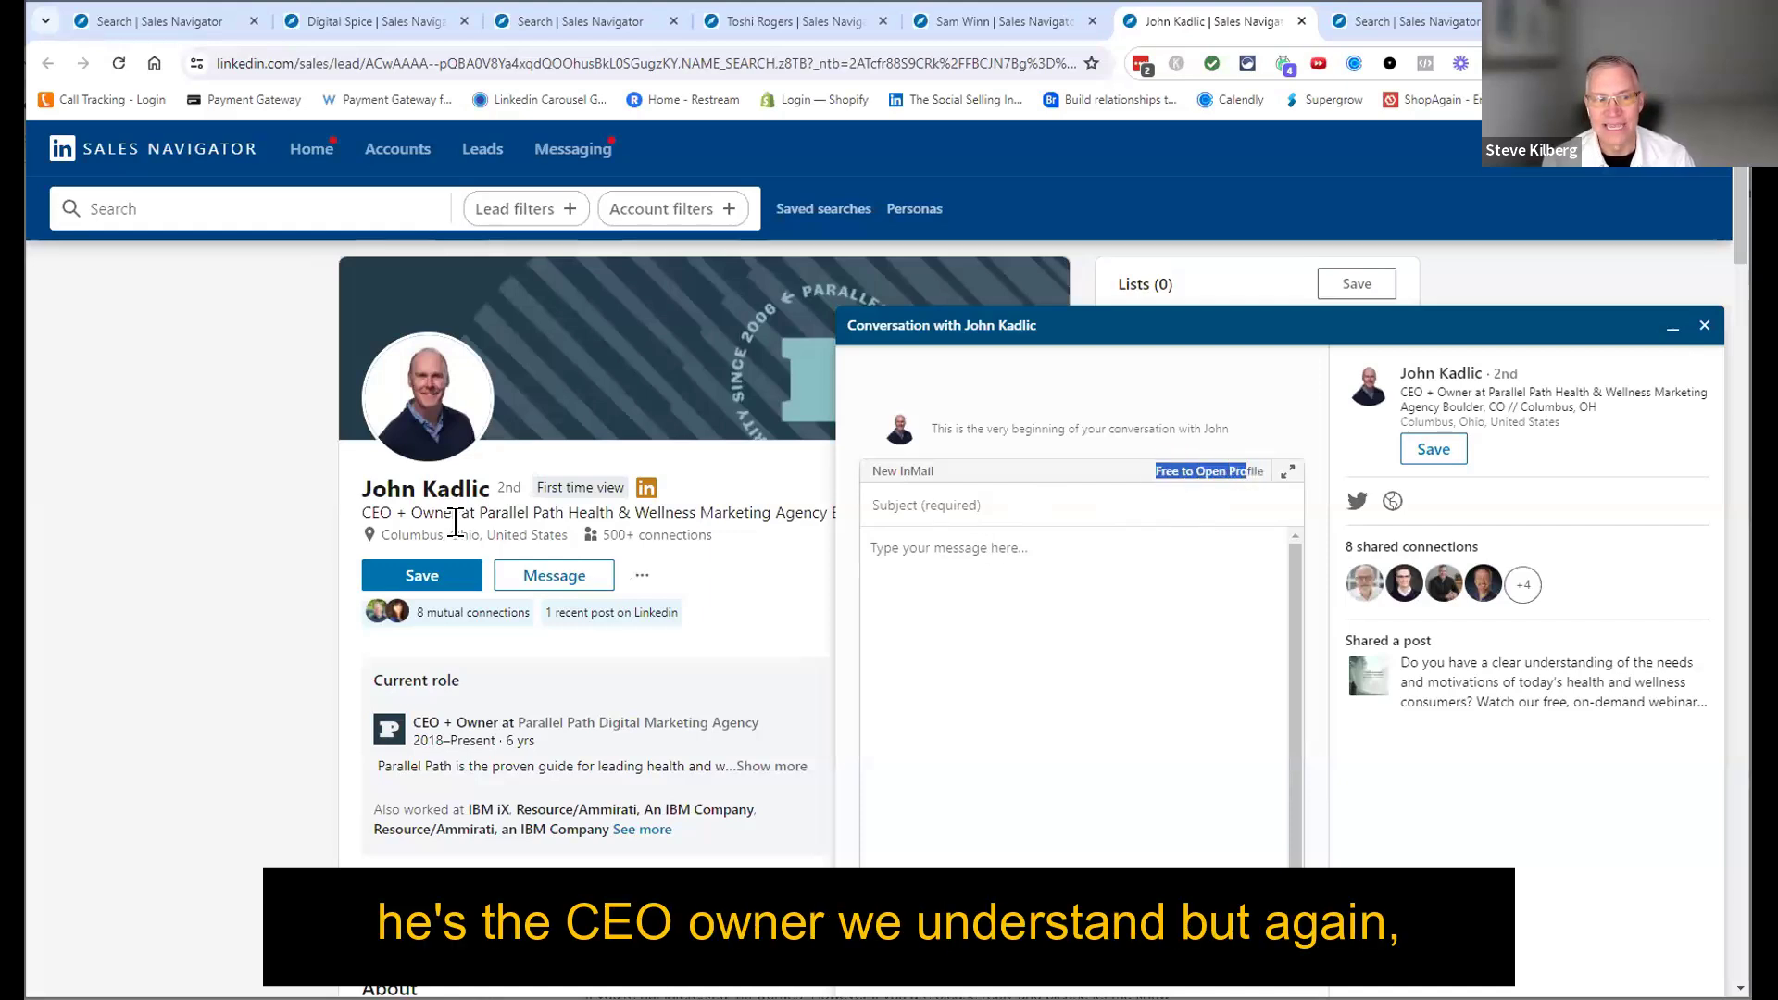
click(1671, 329)
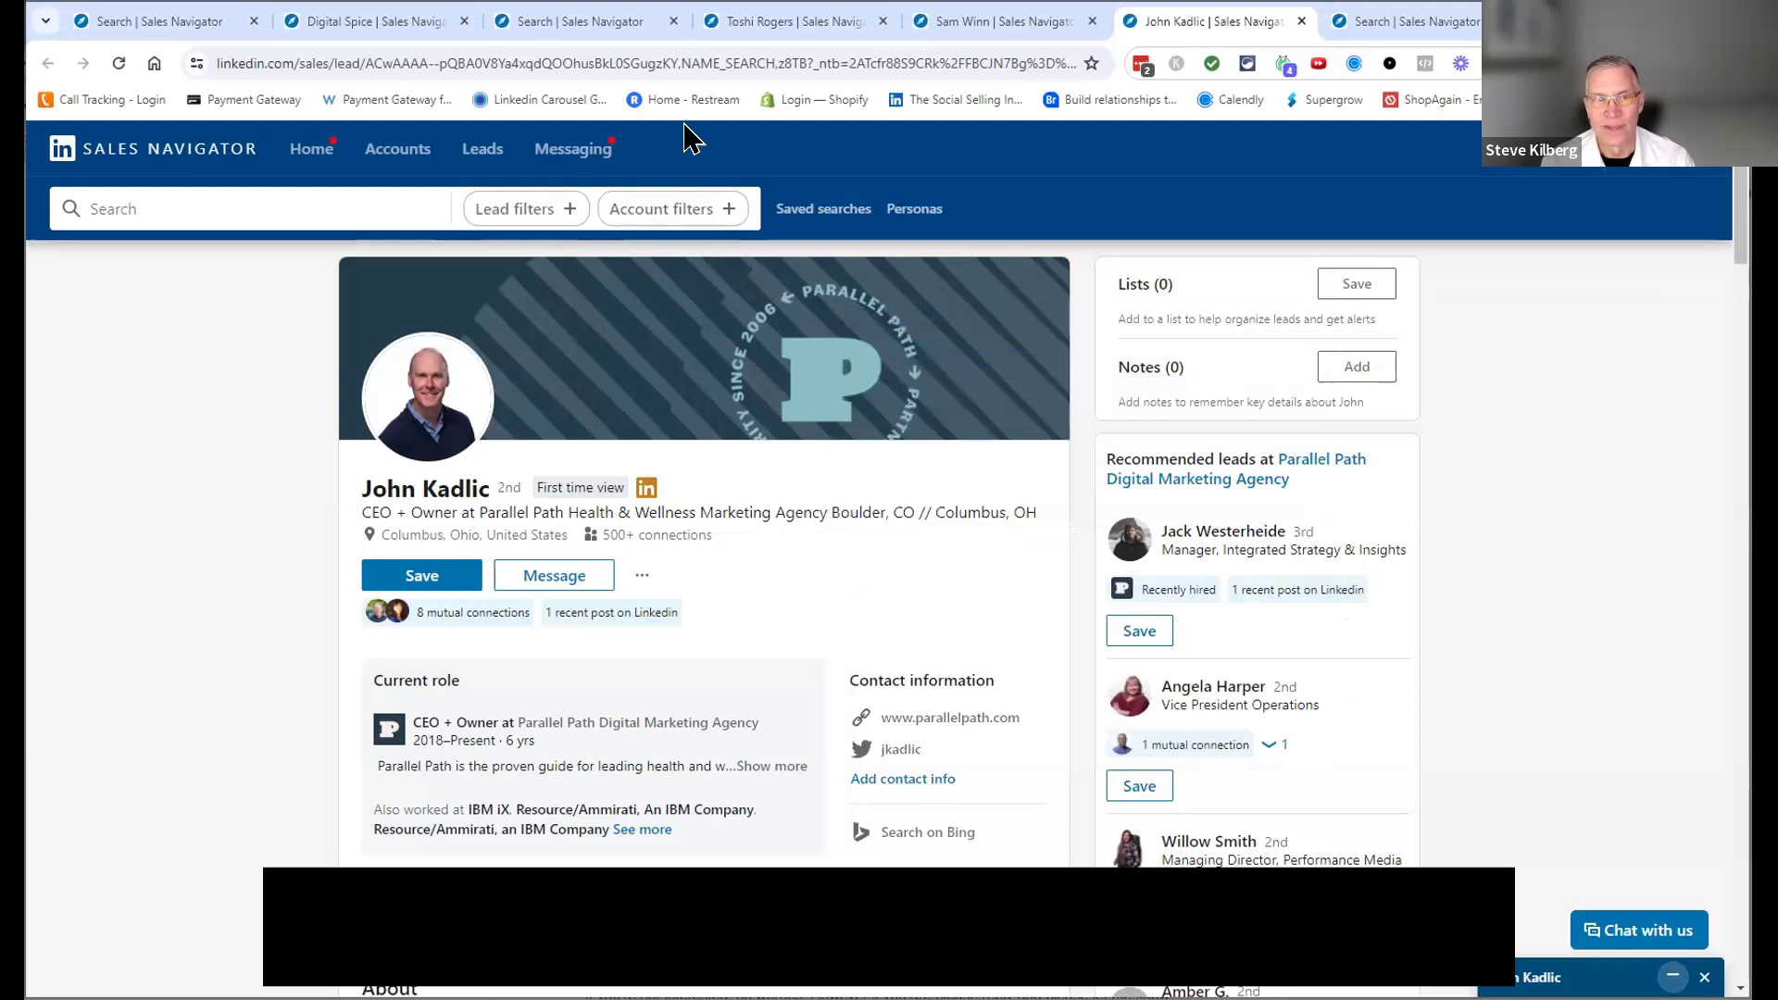